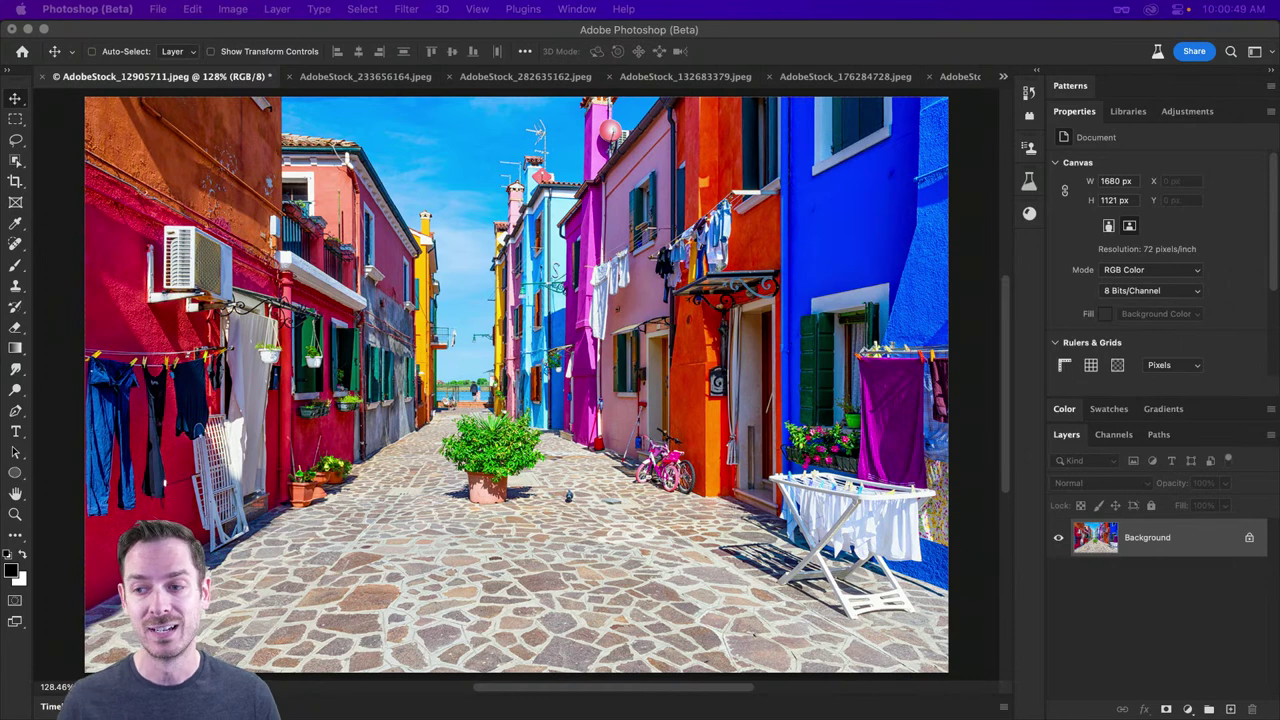
Step: Leave the colourful street photo in Photoshop and bring up the Adobe Stock homepage in Safari
left_click(459, 229)
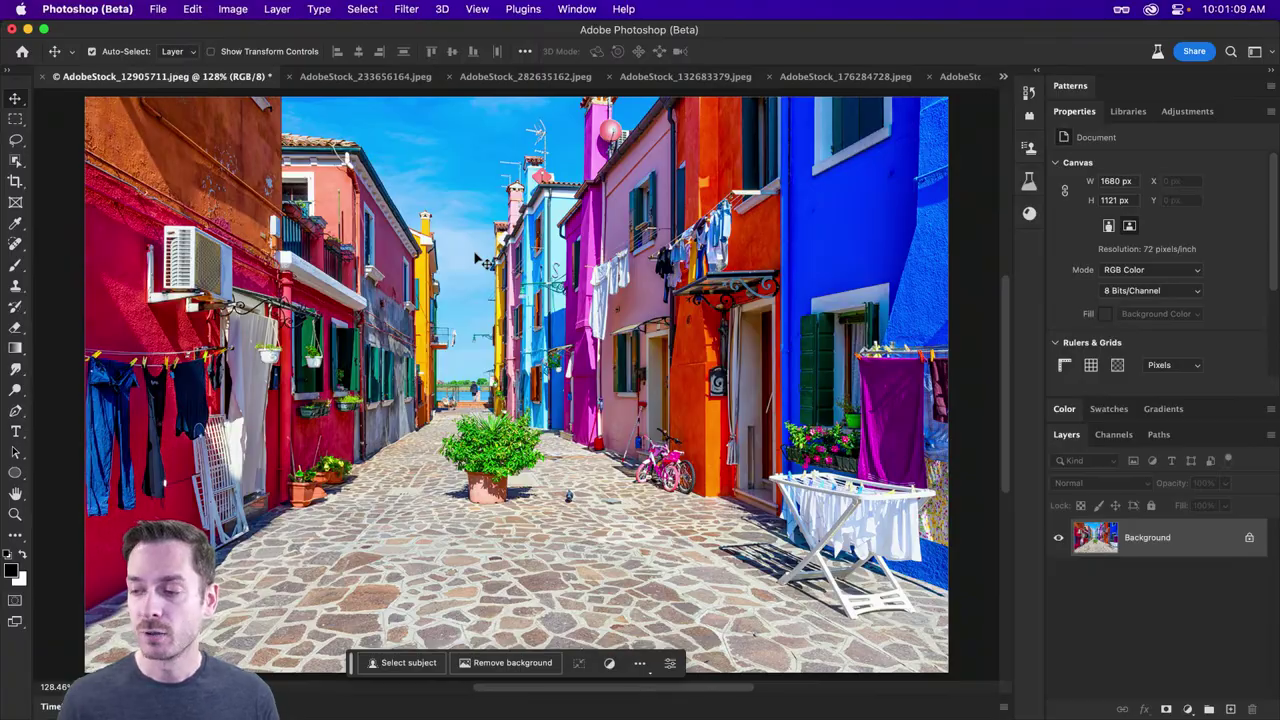
key("super+Tab")
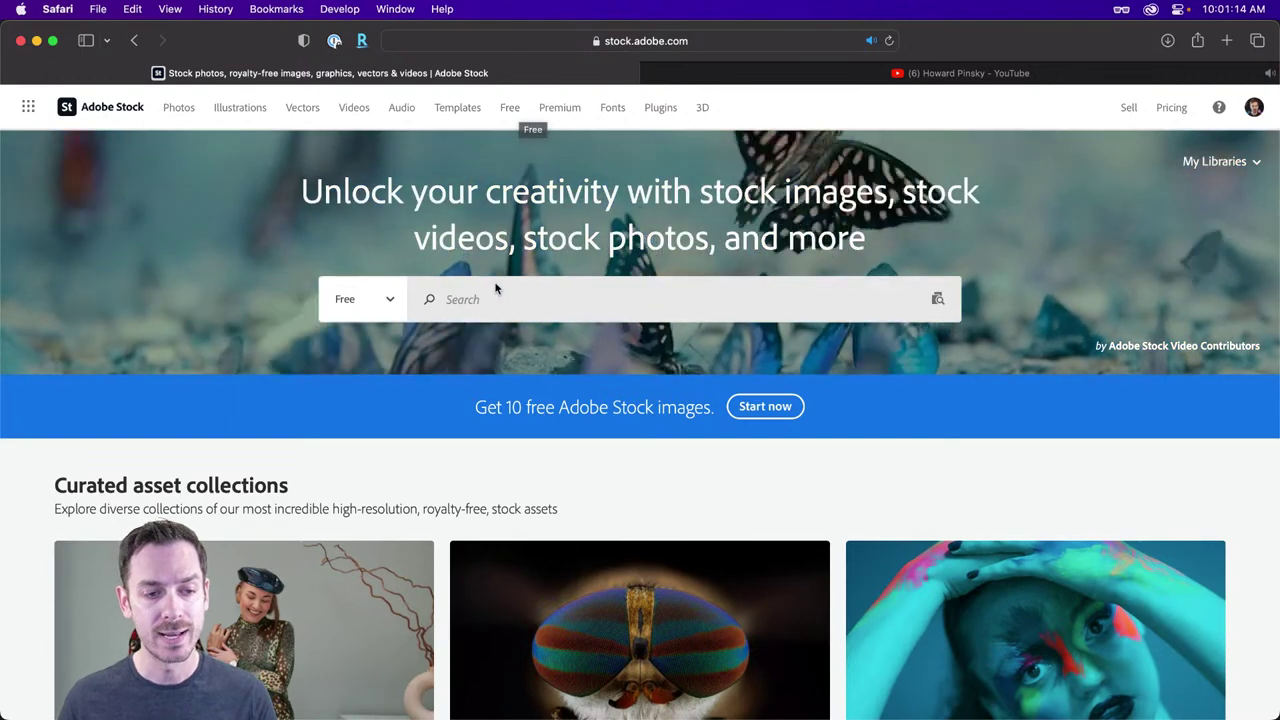
Step: Search Adobe Stock for 'city' and scroll through the free image results
left_click(495, 290)
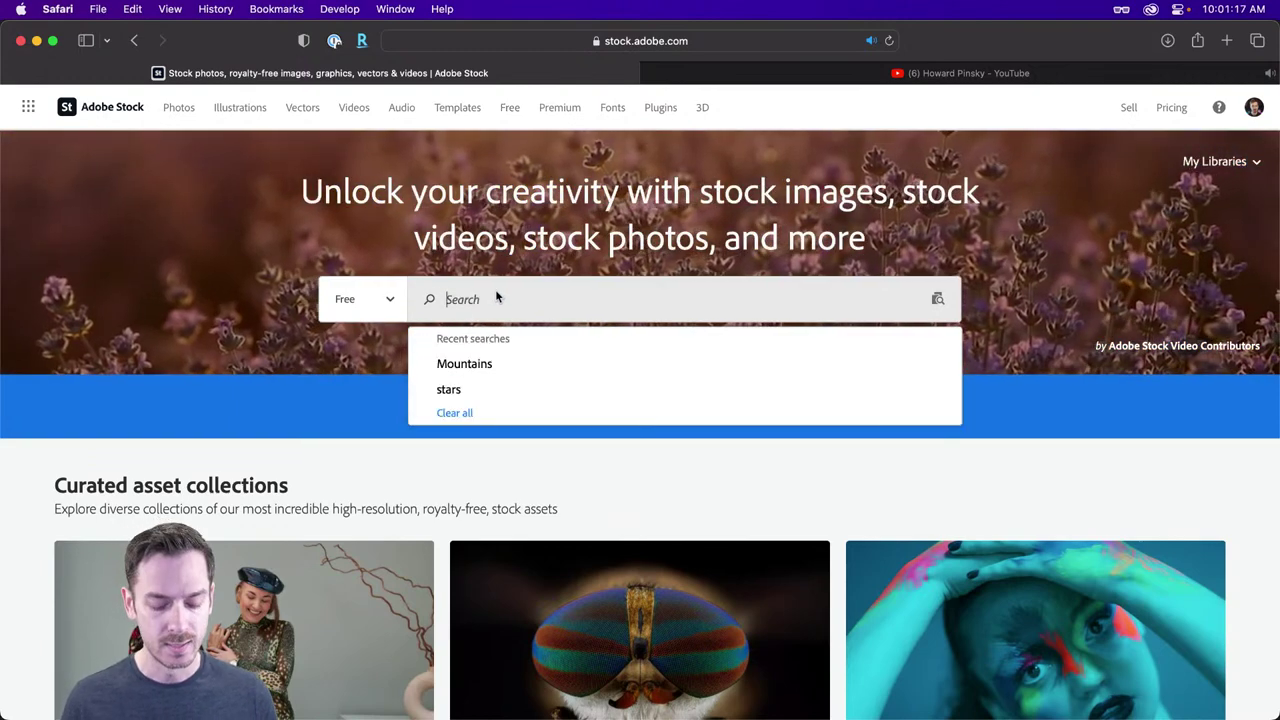
type("city")
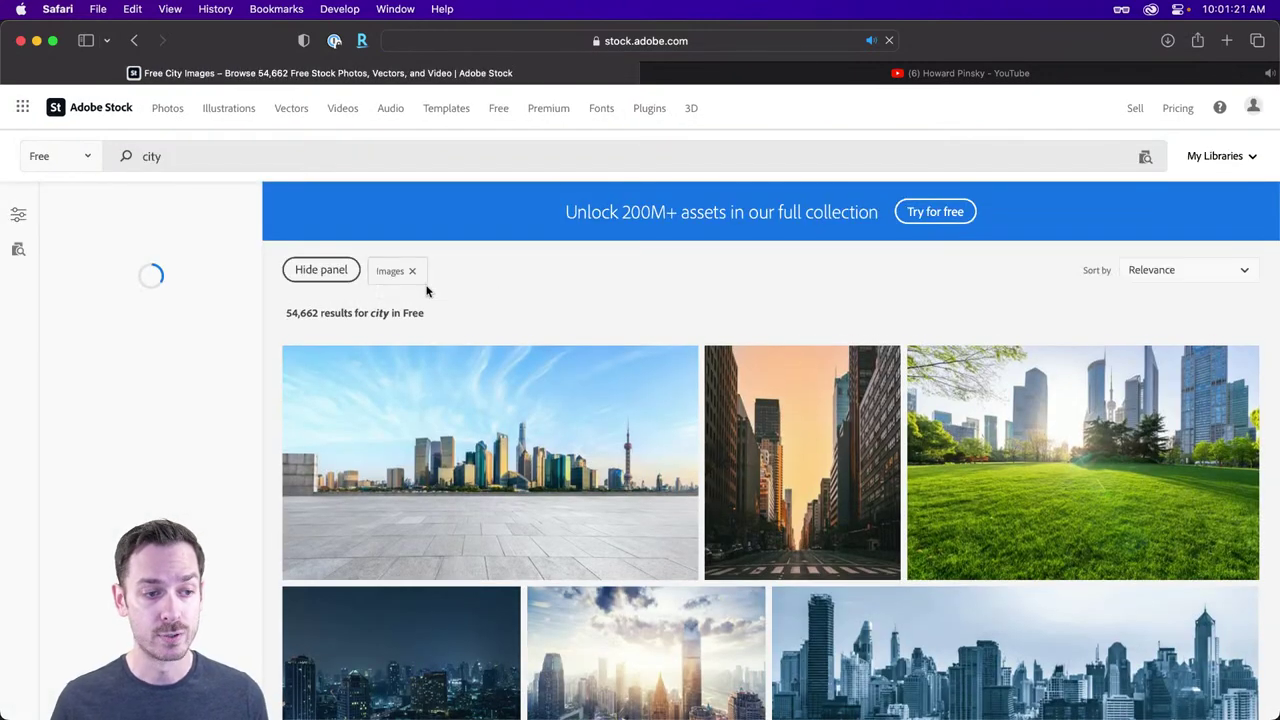
scroll(782, 324, "down", 20)
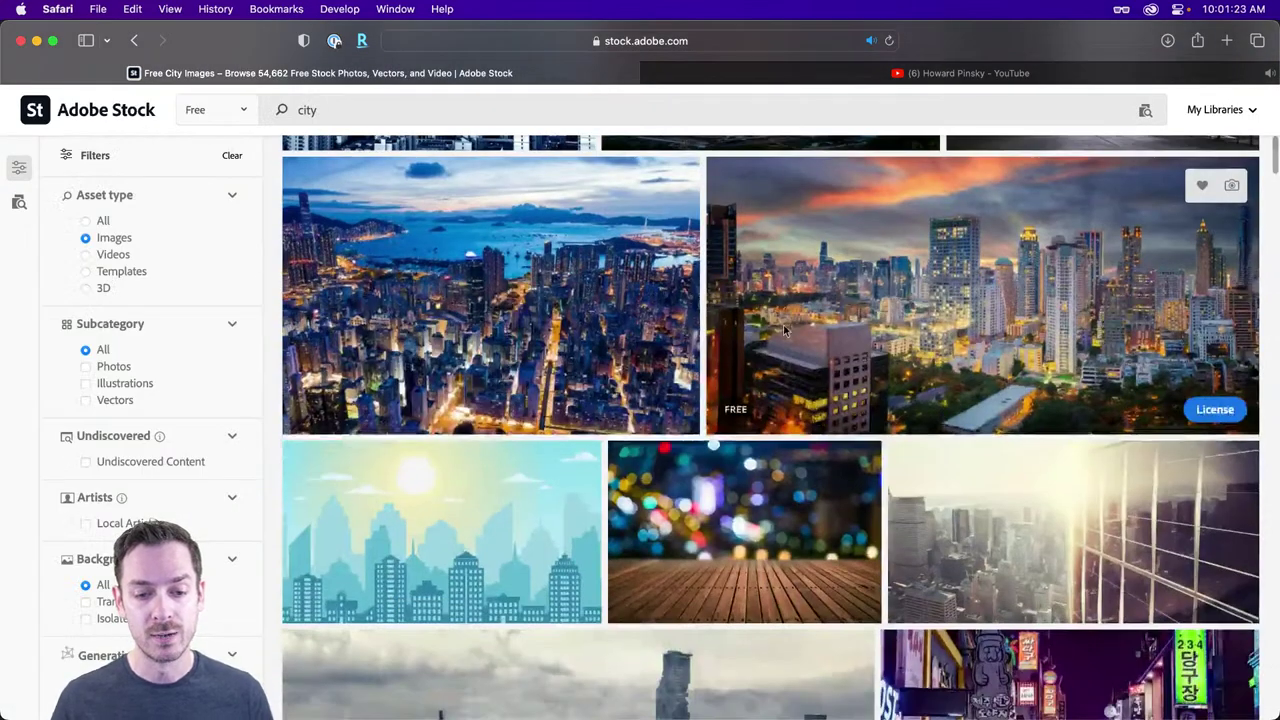
scroll(782, 326, "up", 20)
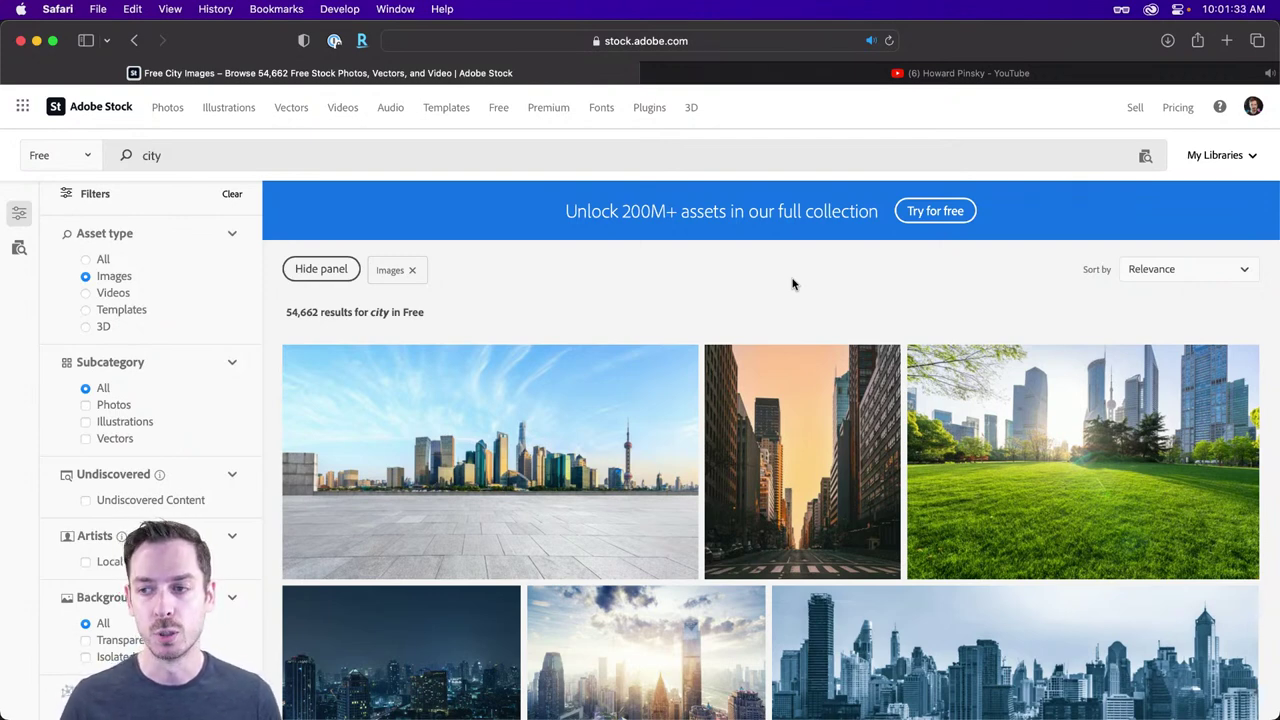
Step: Back in Photoshop, try the Remove Tool from the healing group, then settle on the Spot Healing Brush
key("super+Tab")
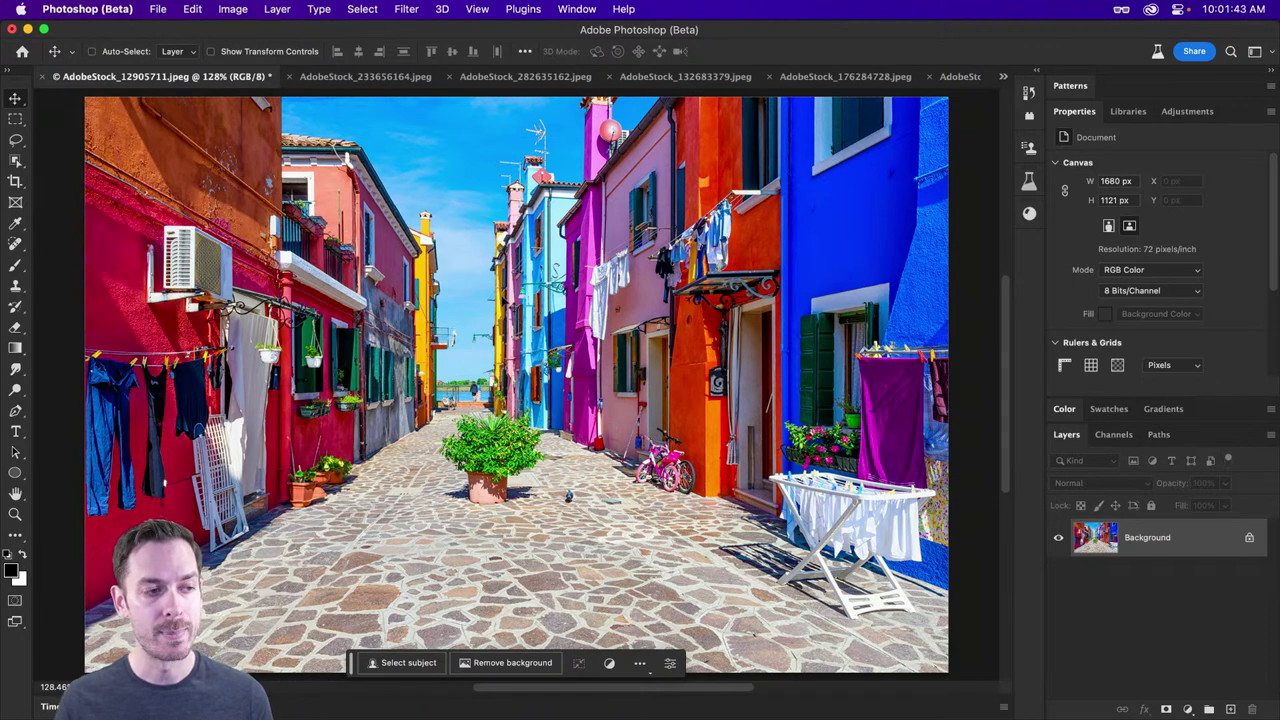
left_click(25, 248)
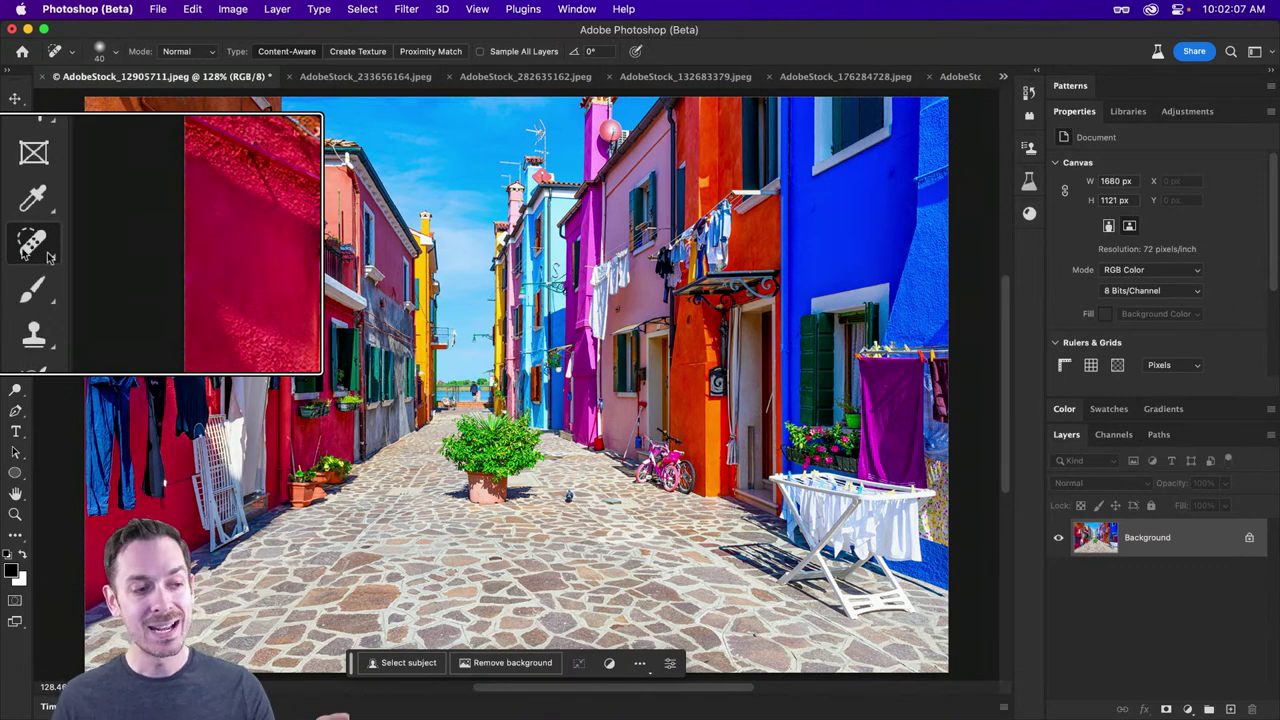
right_click(50, 258)
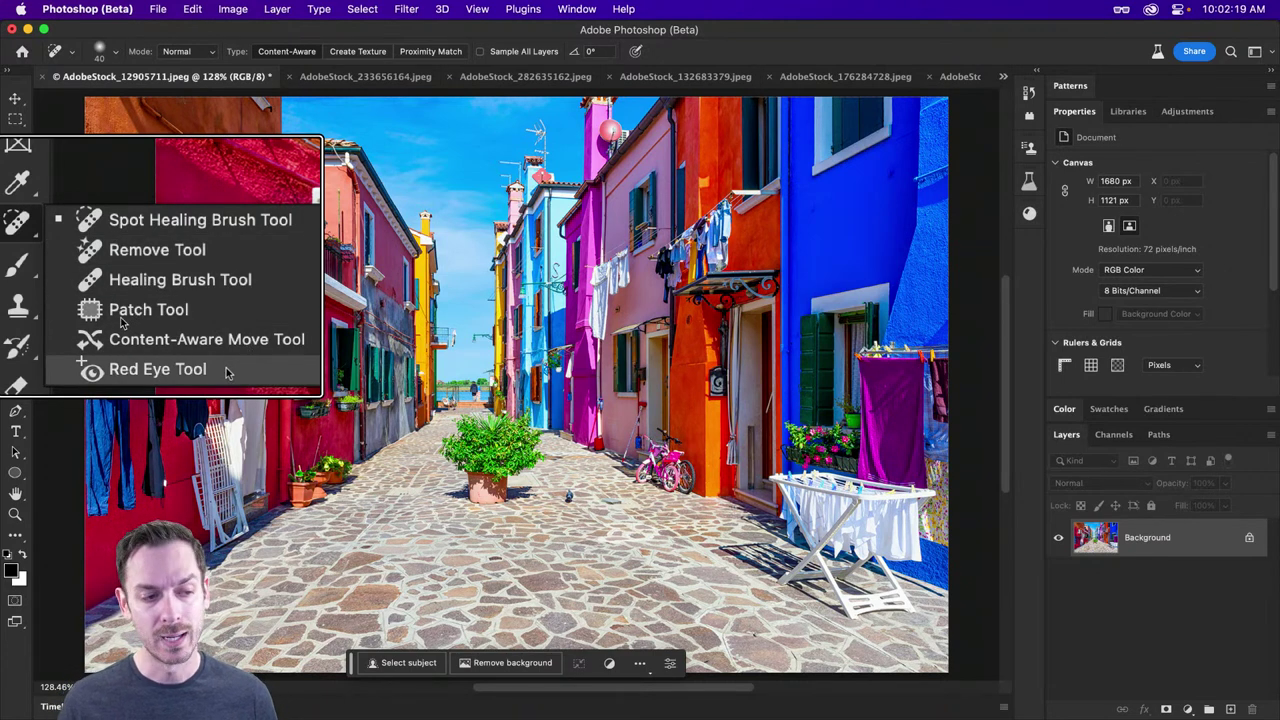
left_click(122, 246)
key("shift+j")
key("shift+j")
key("shift+j")
key("shift+j")
key("shift+j")
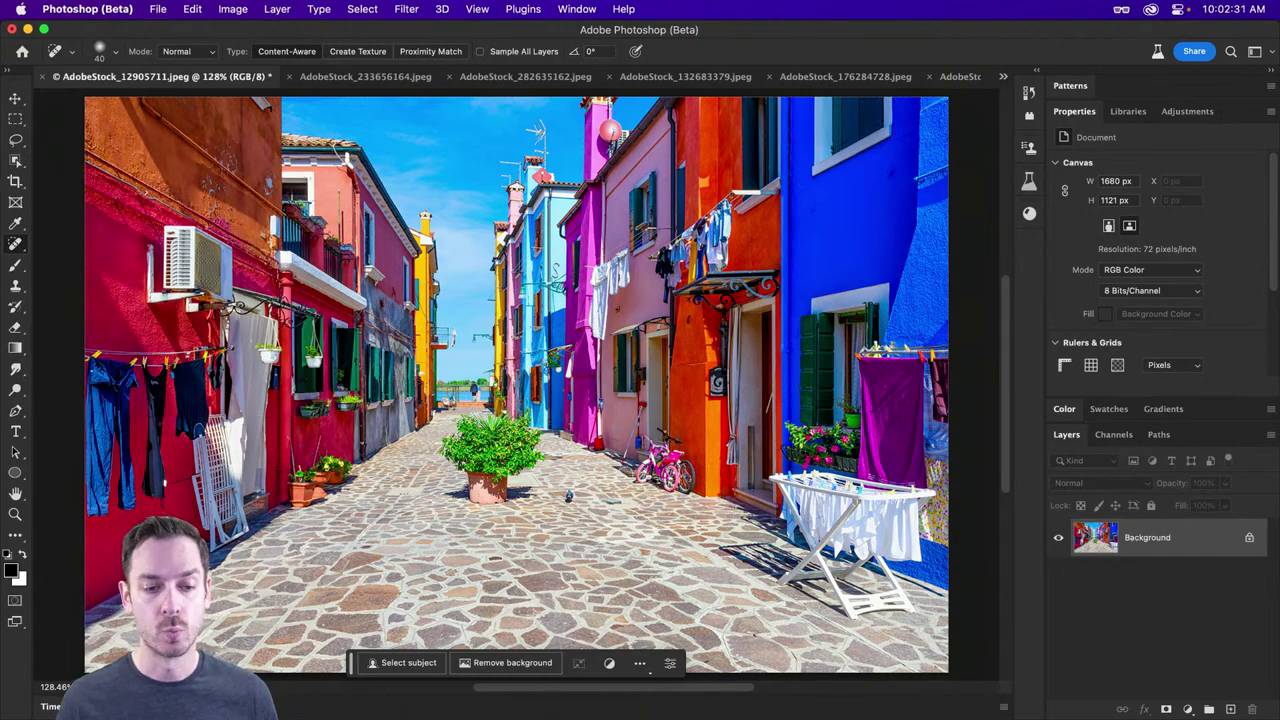
Step: Zoom in on the pigeon and test-heal it with a size 50, 35% hardness brush, then undo
mouse_move(563, 501)
left_mouse_down()
mouse_move(634, 503)
mouse_move(607, 500)
mouse_move(607, 456)
left_mouse_up()
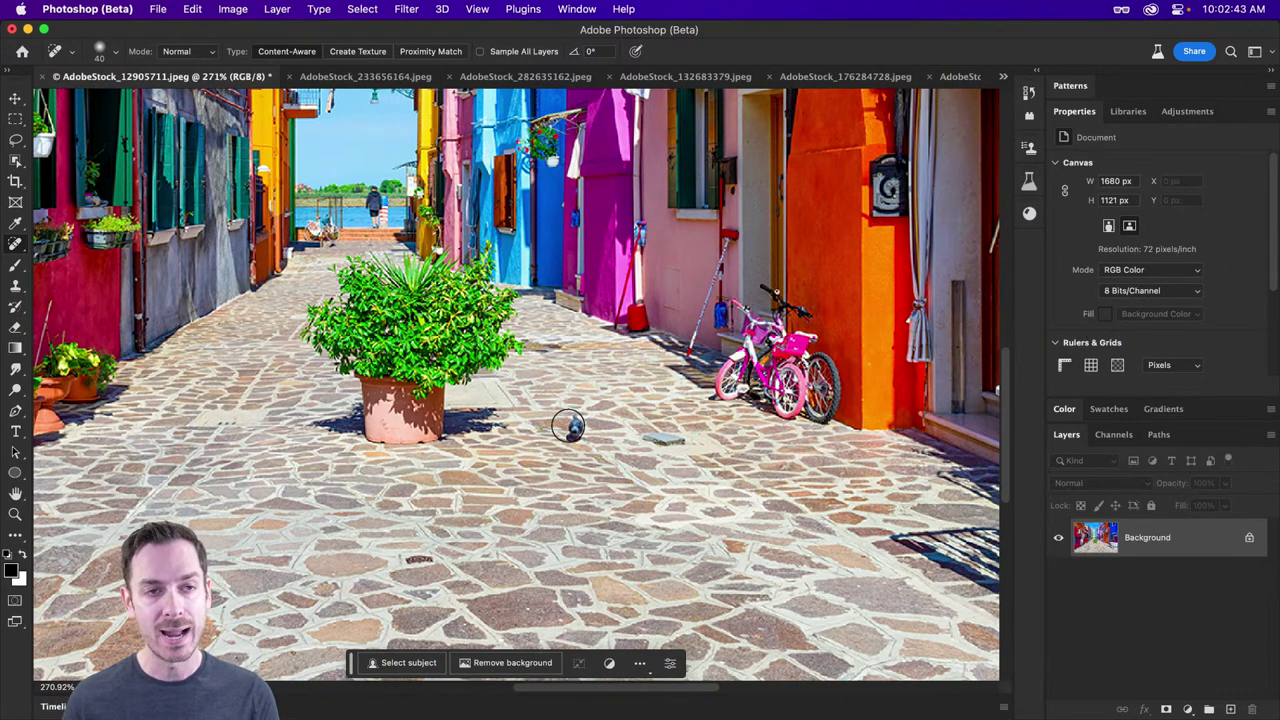
key("bracketright")
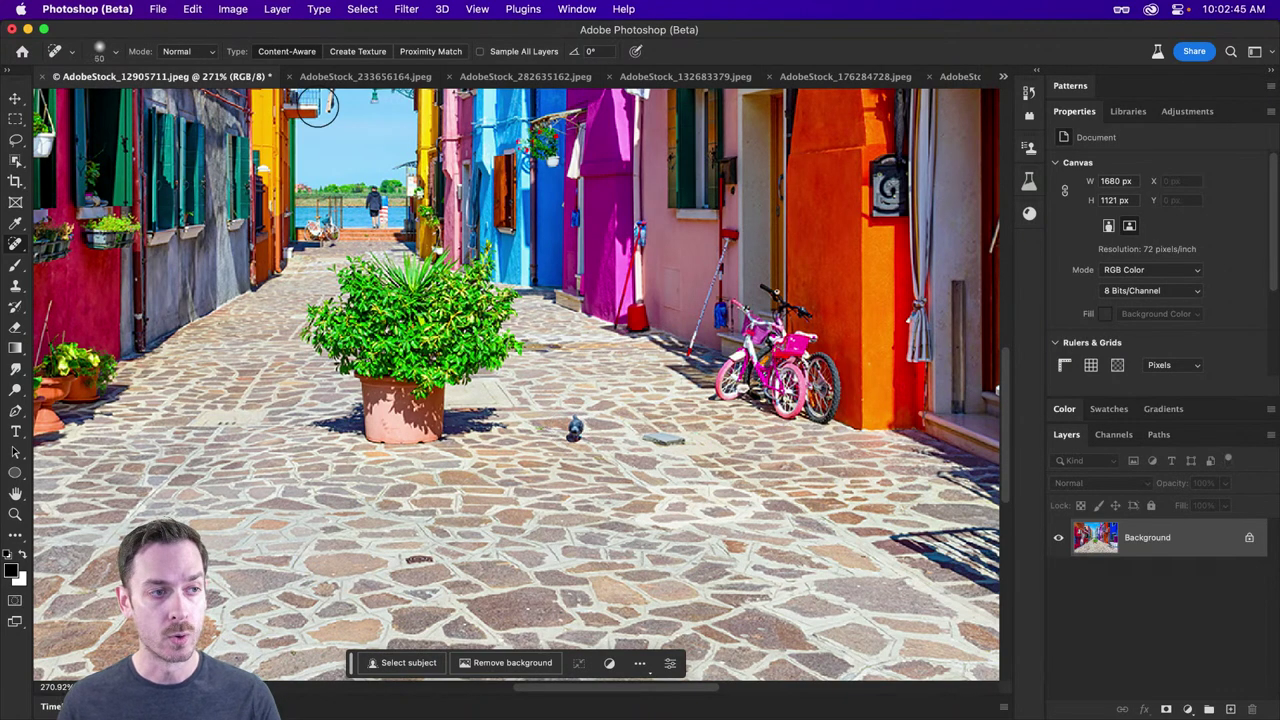
left_click(115, 52)
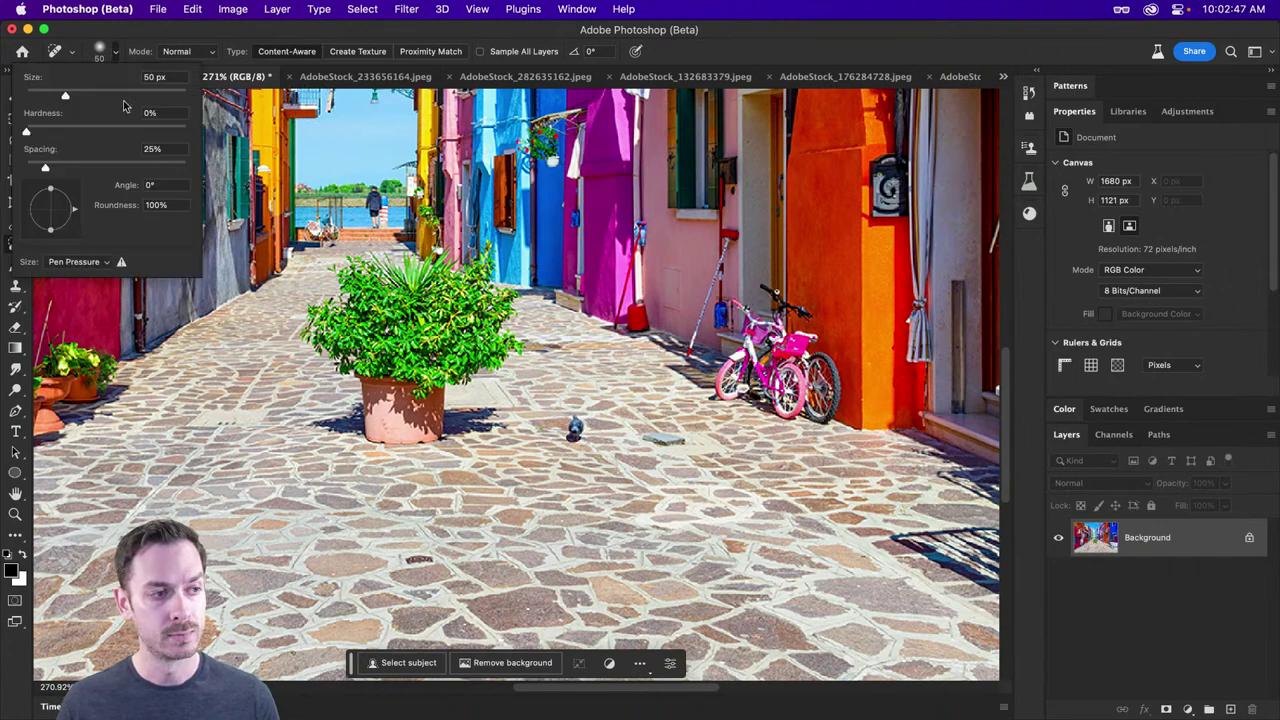
key("Escape")
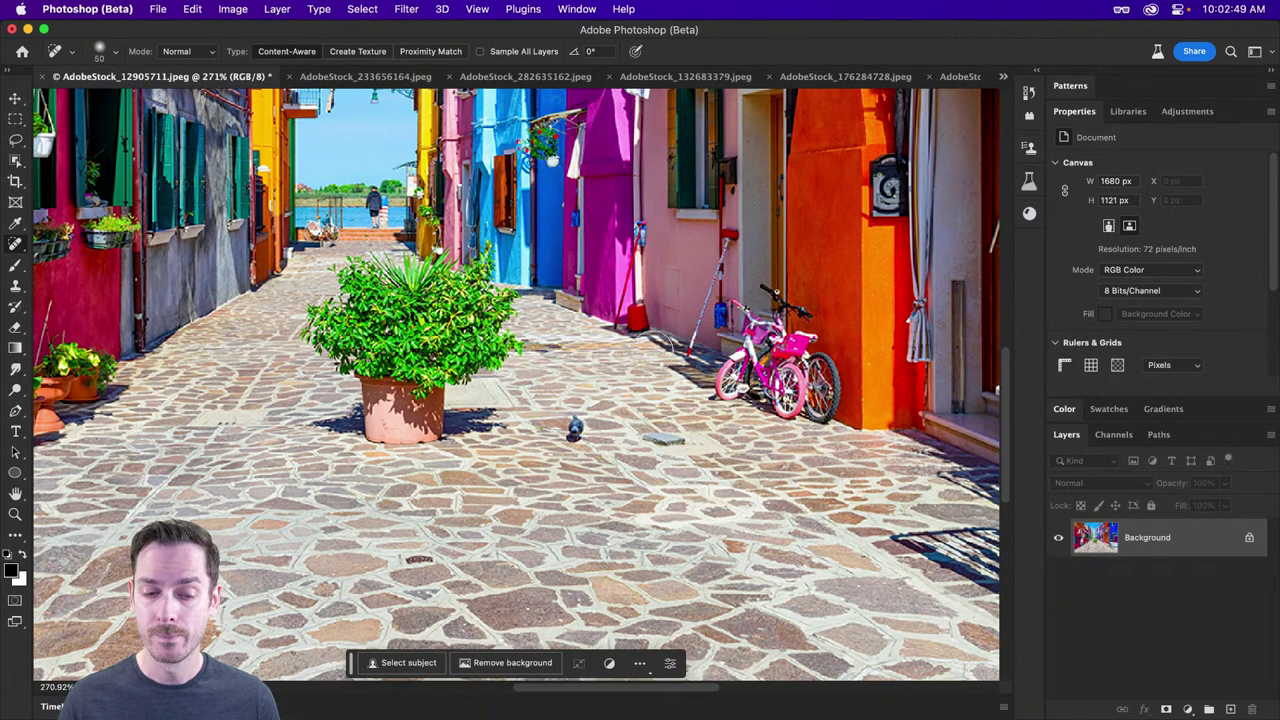
right_click(565, 396)
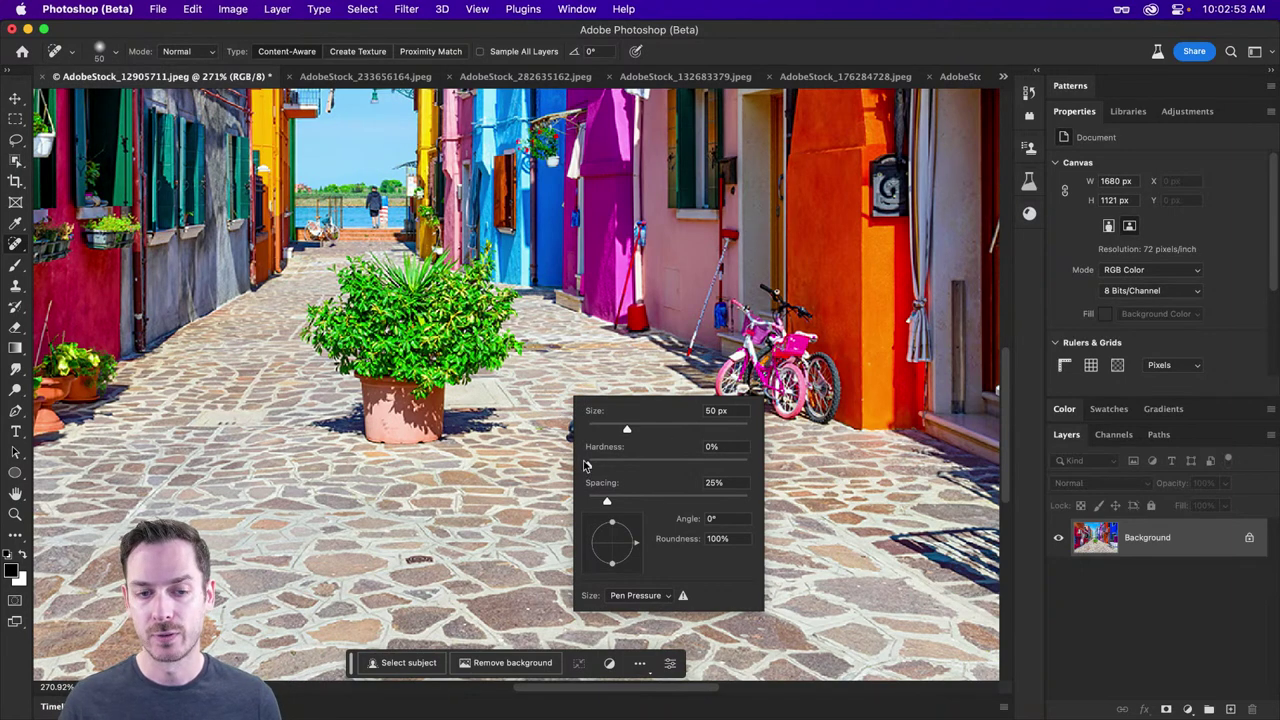
left_click_drag(589, 465, 655, 467)
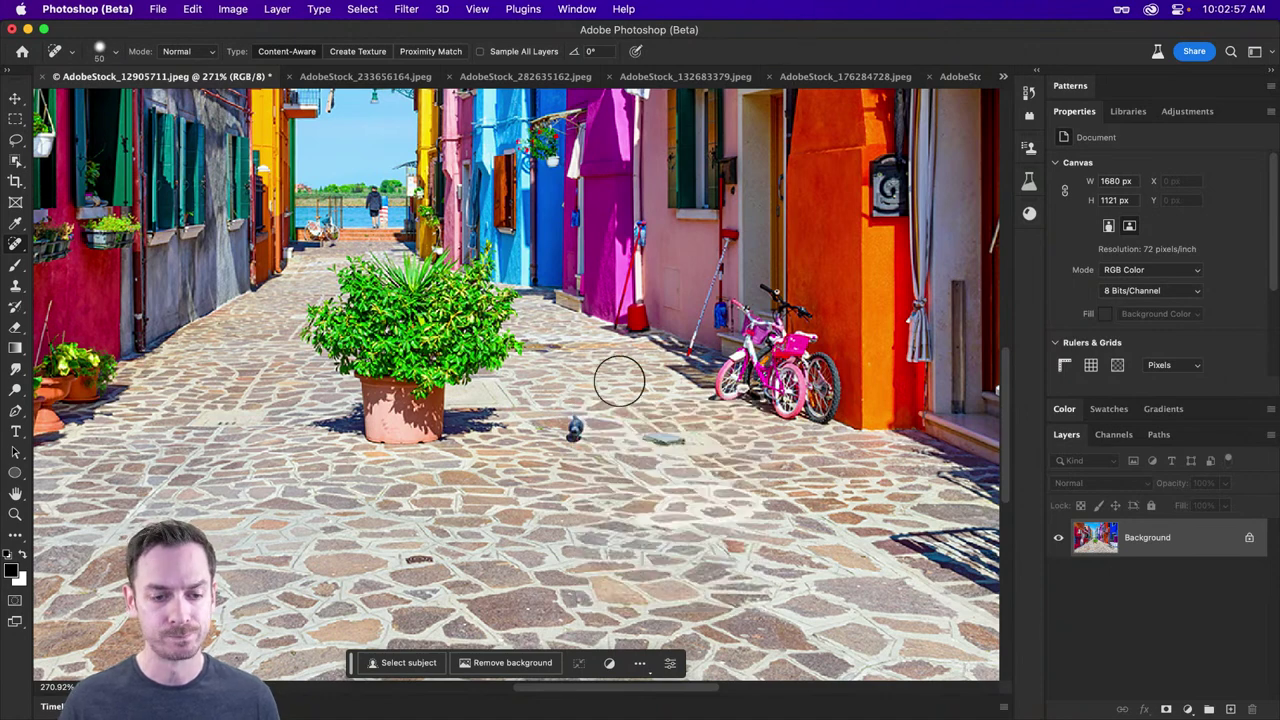
left_click(575, 428)
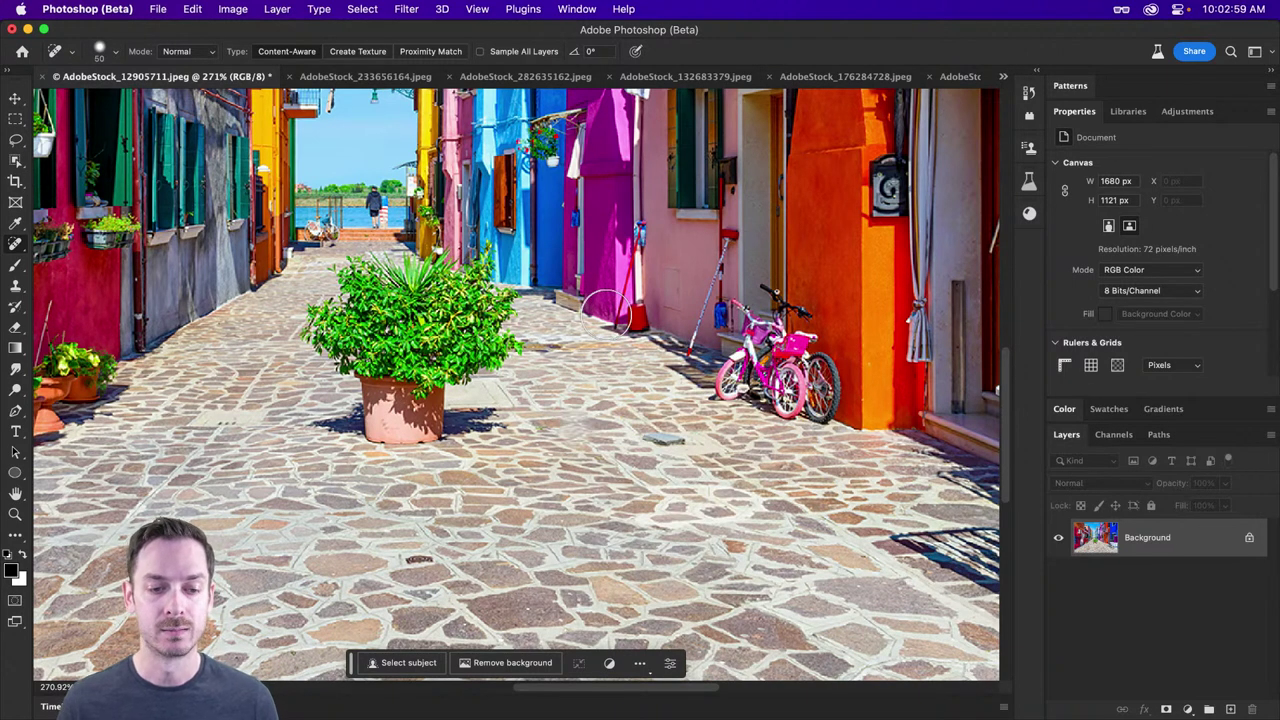
key("super+z")
Step: Raise hardness to about 90%, heal the pigeon with a size 40 brush, then shrink it further
right_click(605, 392)
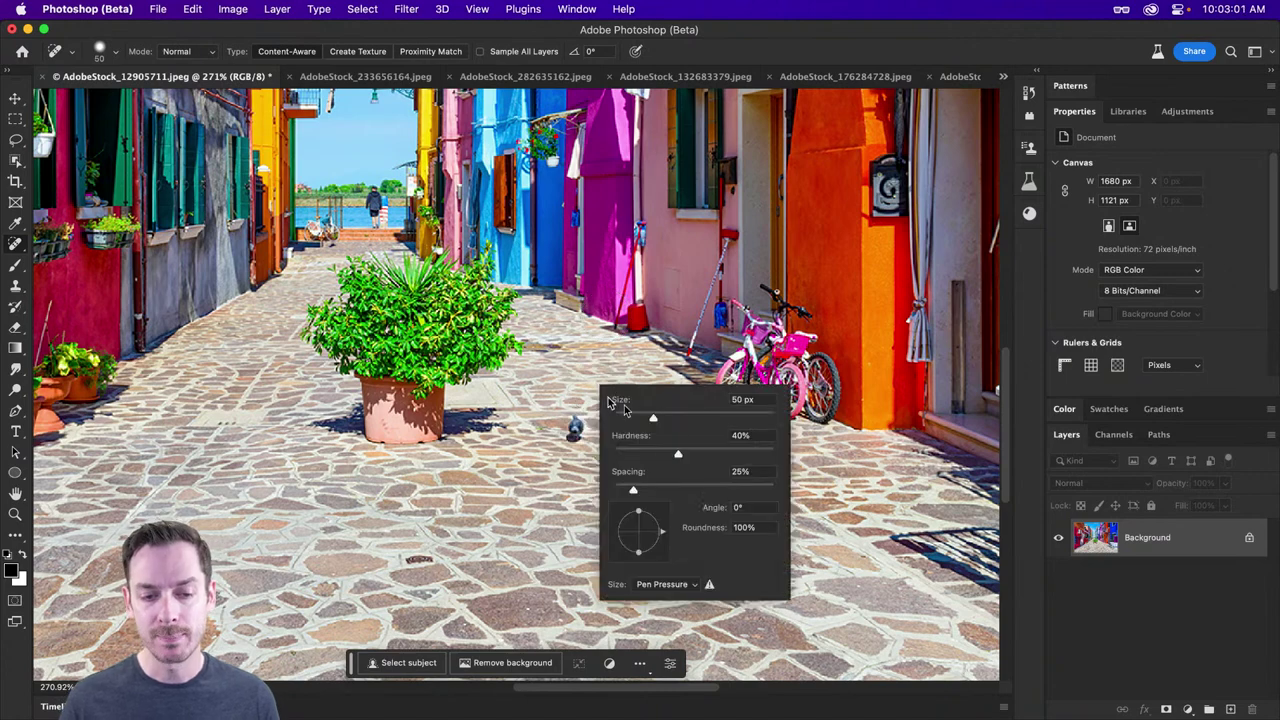
left_click_drag(700, 454, 759, 455)
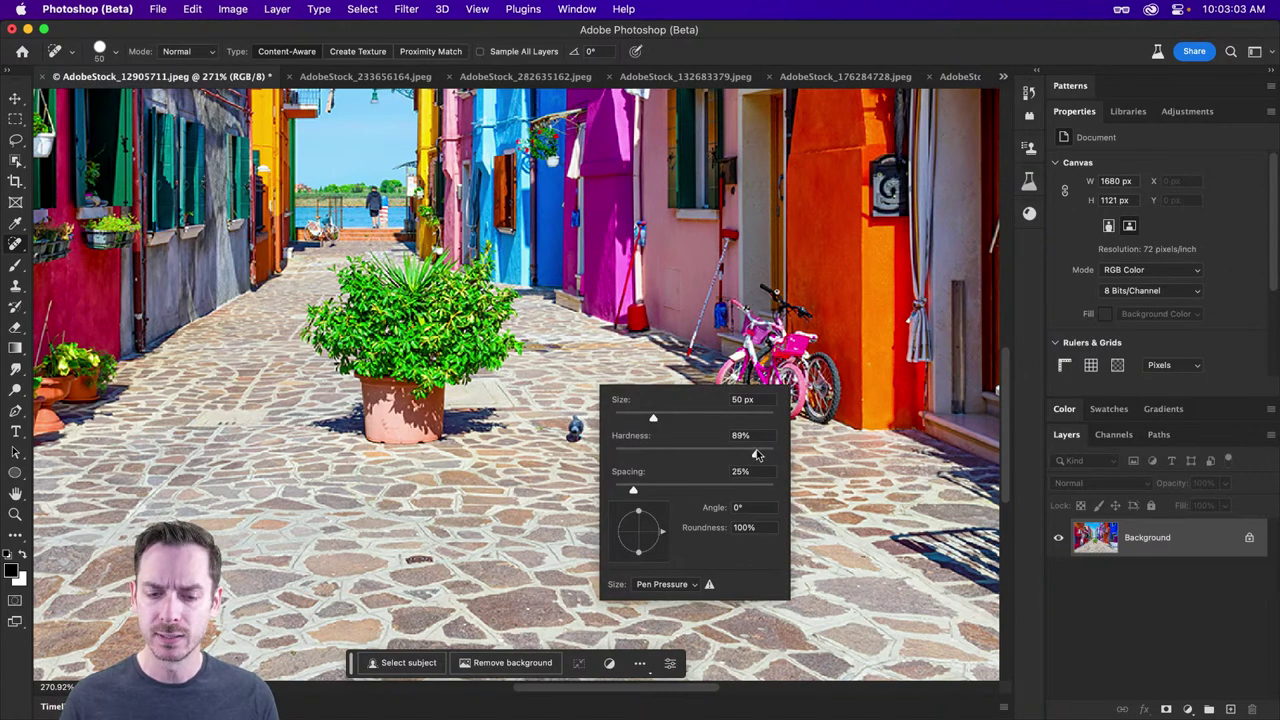
left_click(831, 38)
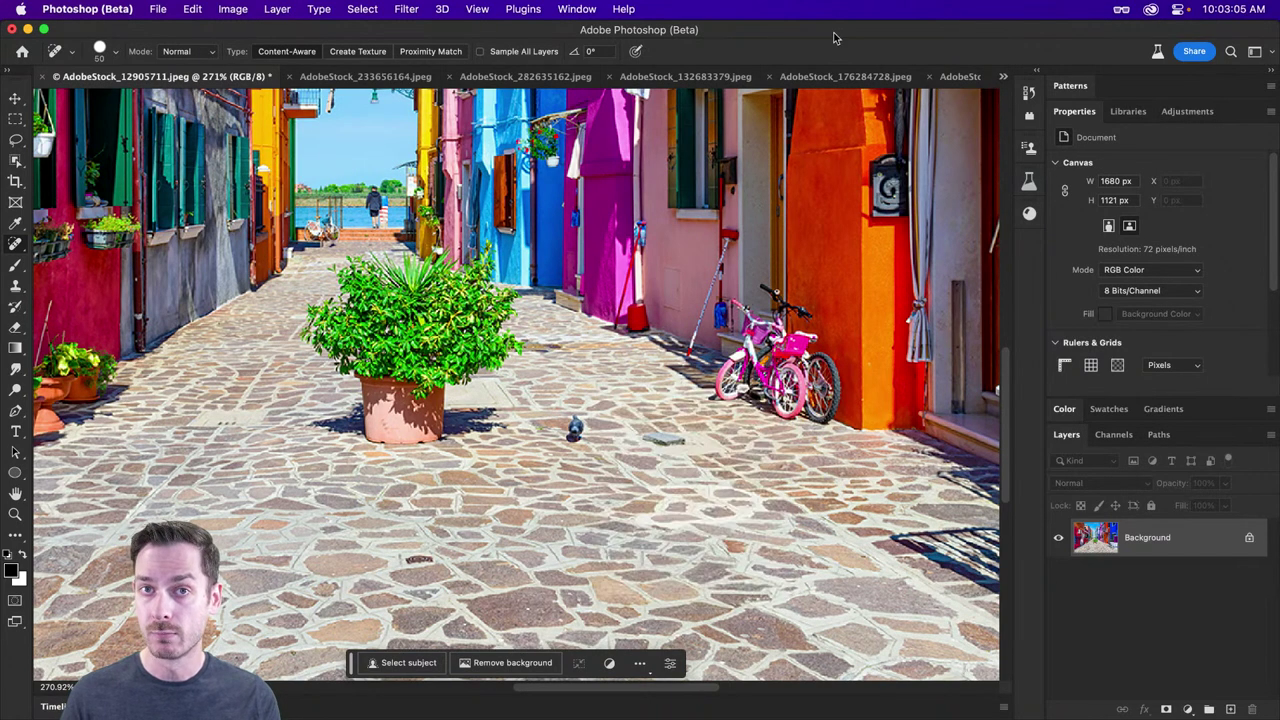
key("bracketleft")
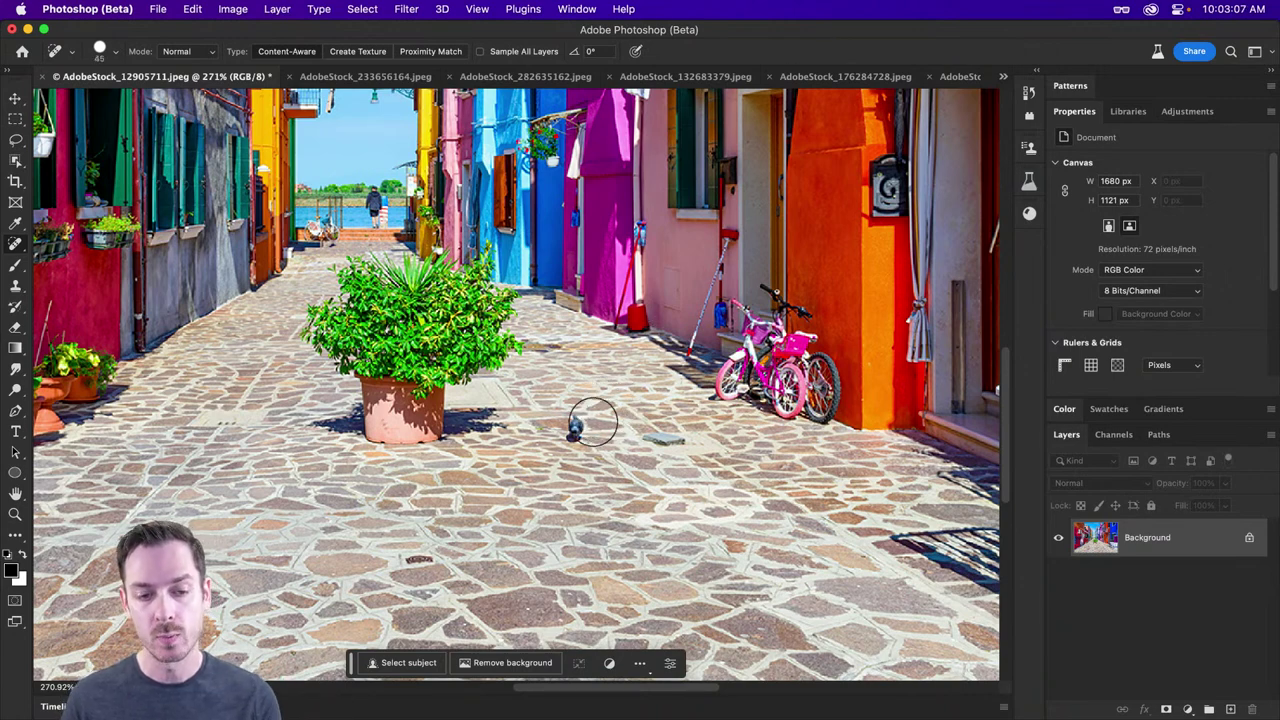
left_click(574, 428)
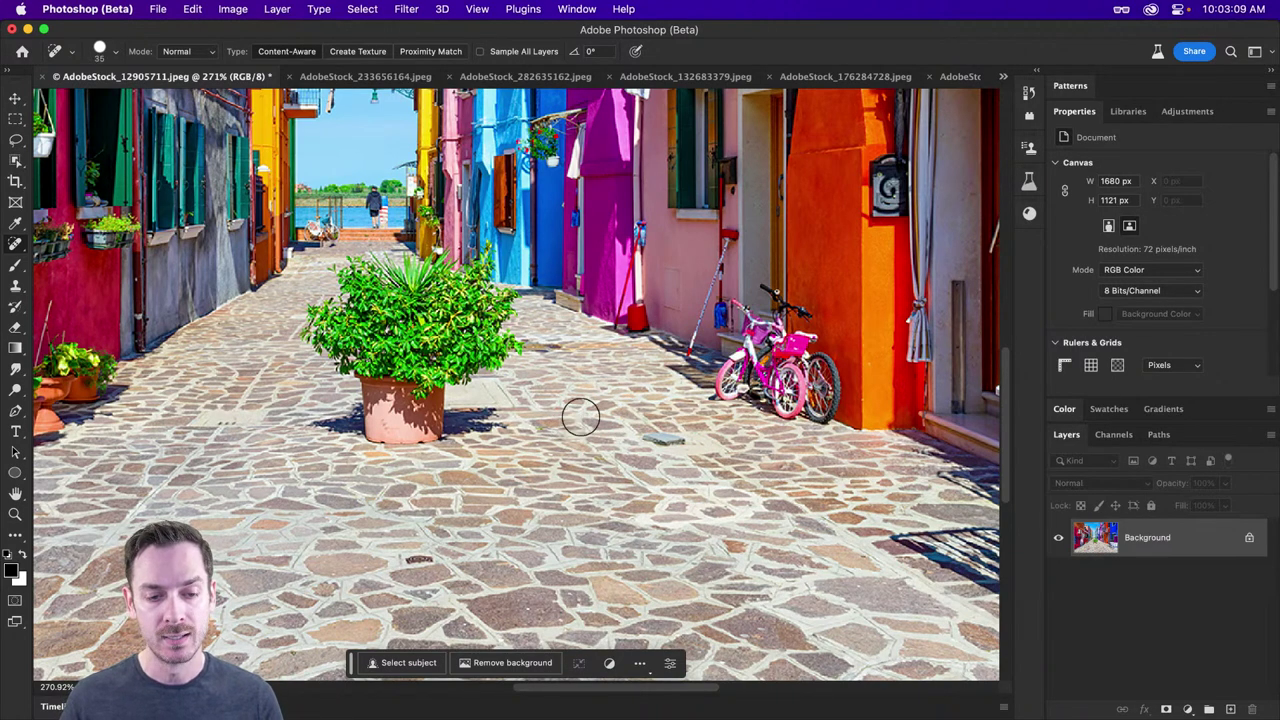
key("bracketleft")
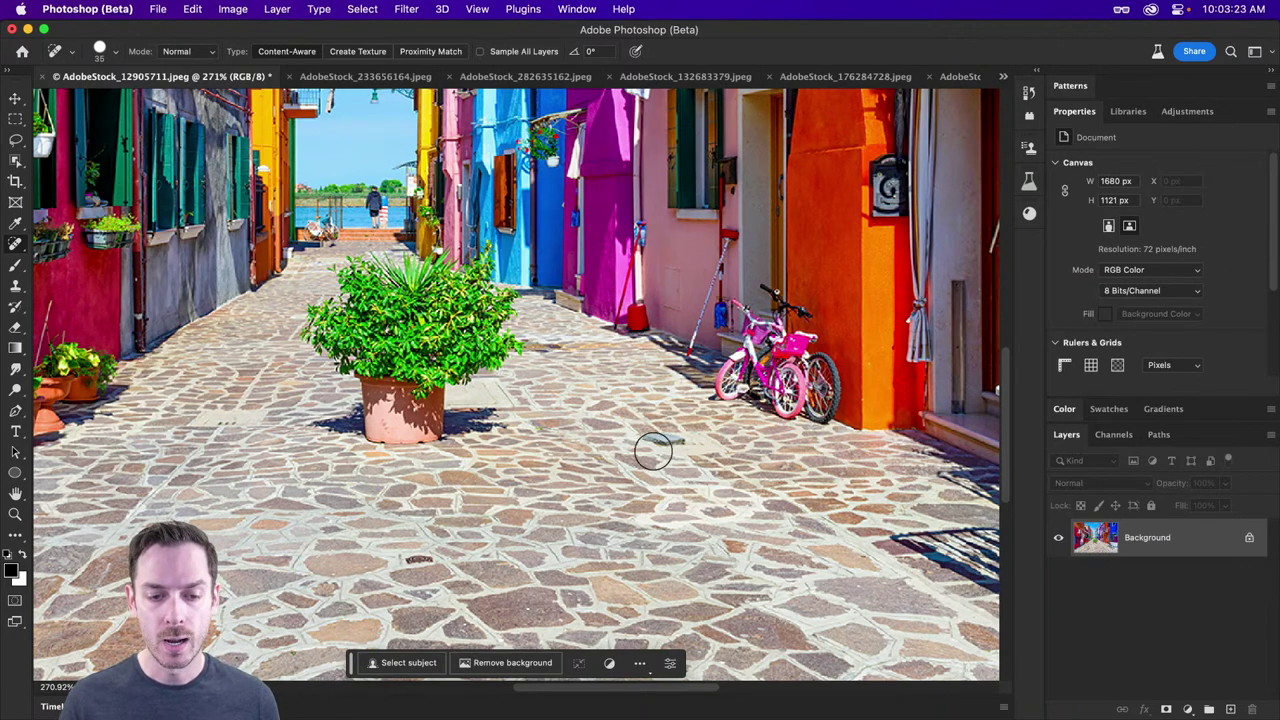
key("bracketleft")
key("bracketleft")
key("bracketleft")
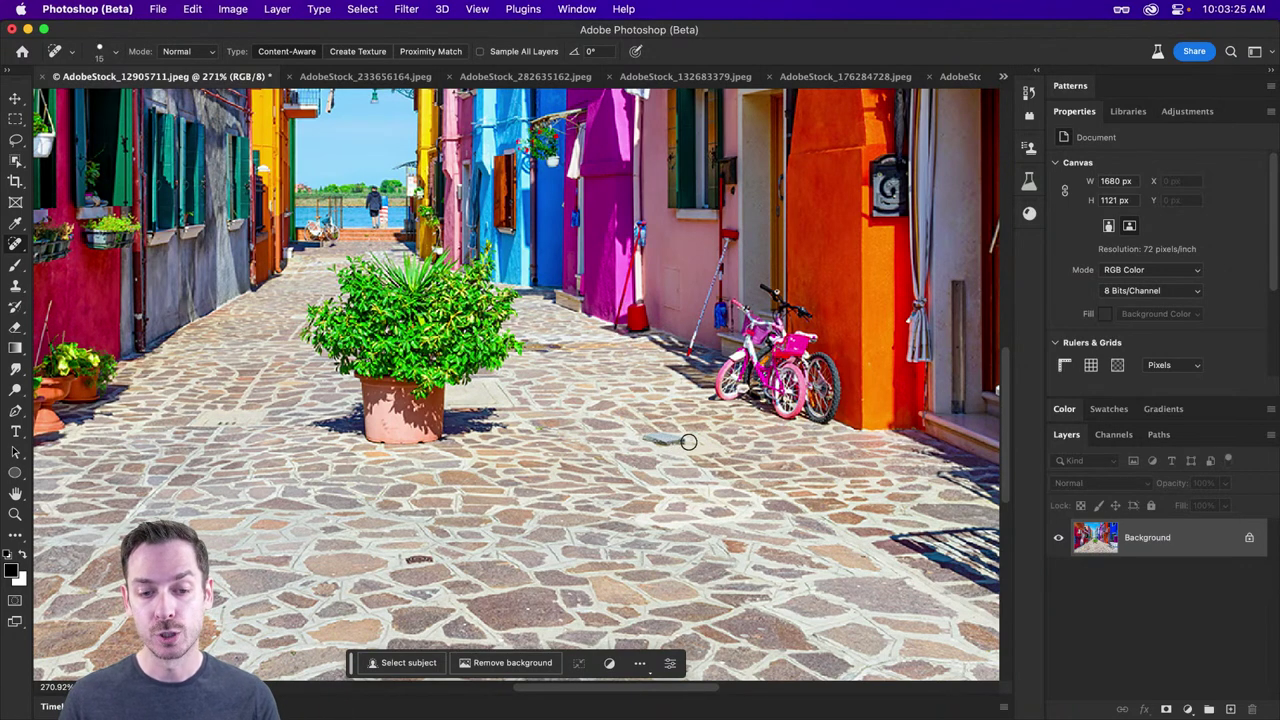
Step: Heal away the grey slab, then undo the healing strokes so the pigeon returns
mouse_move(686, 438)
left_mouse_down()
mouse_move(643, 435)
mouse_move(676, 440)
left_mouse_up()
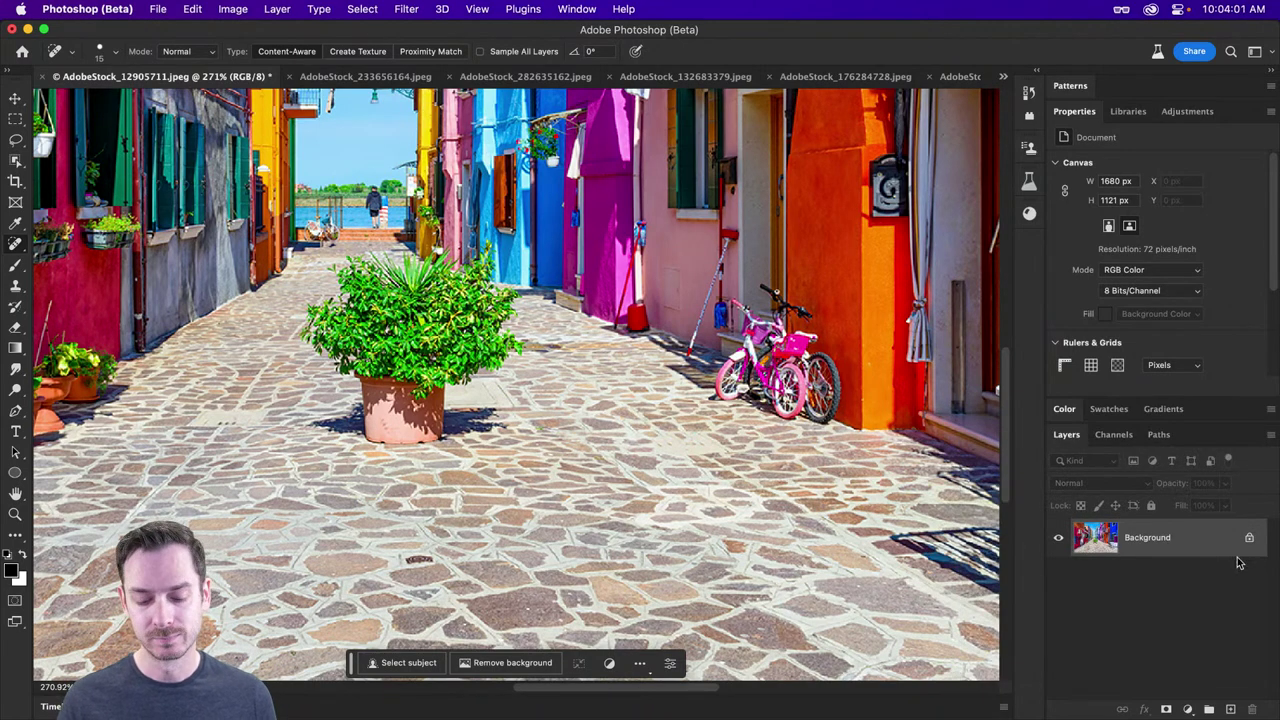
key("super+z")
key("super+z")
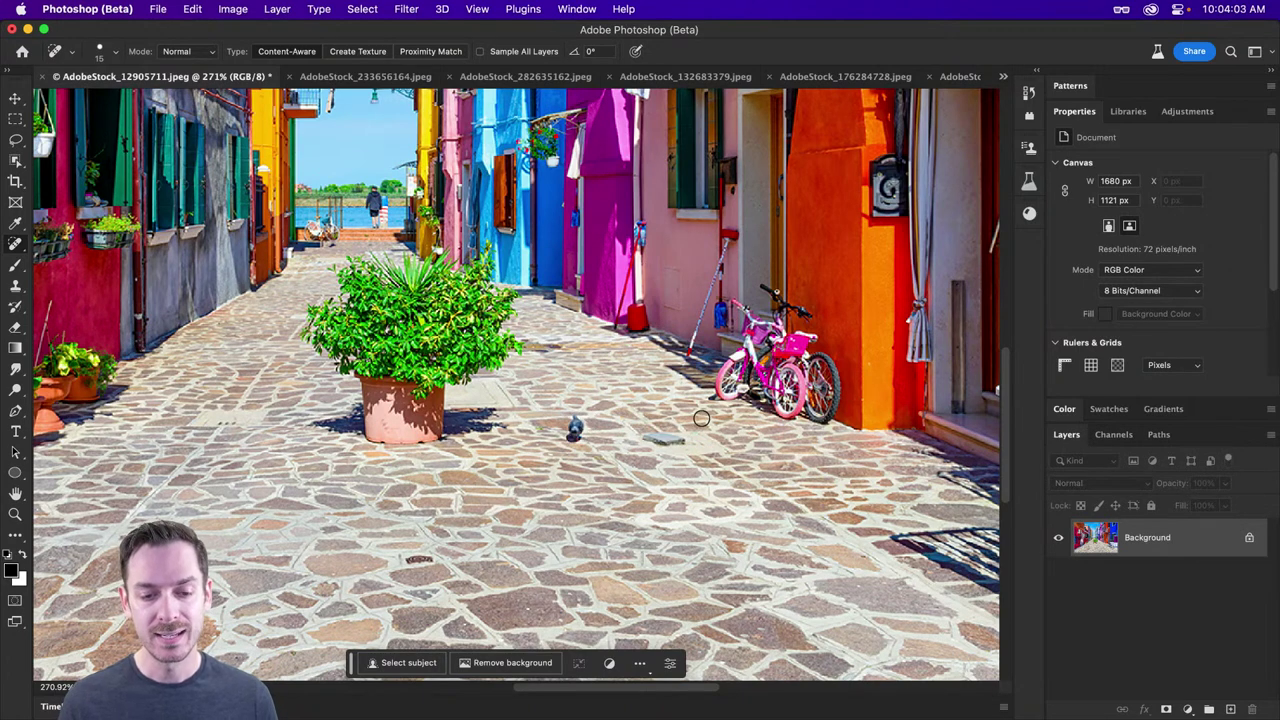
Step: Create a new layer named Healing and delete the unused Layer 1
left_click(1231, 709)
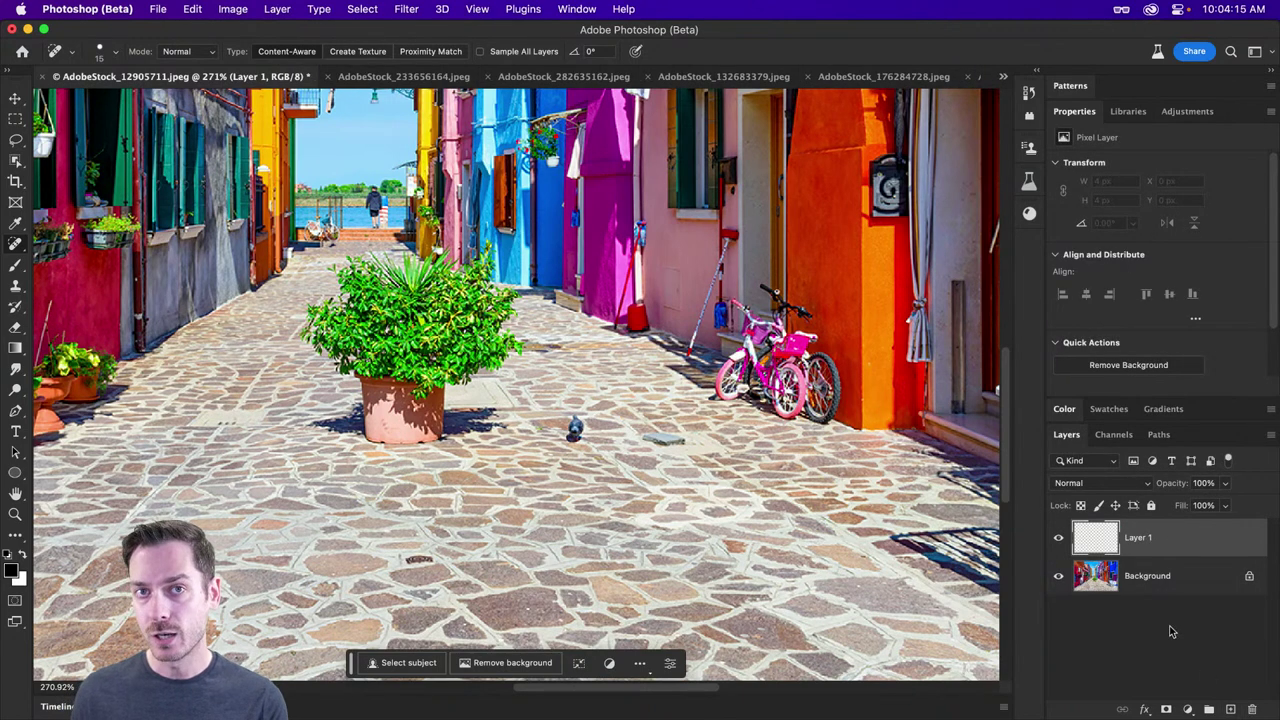
key("super+shift+n")
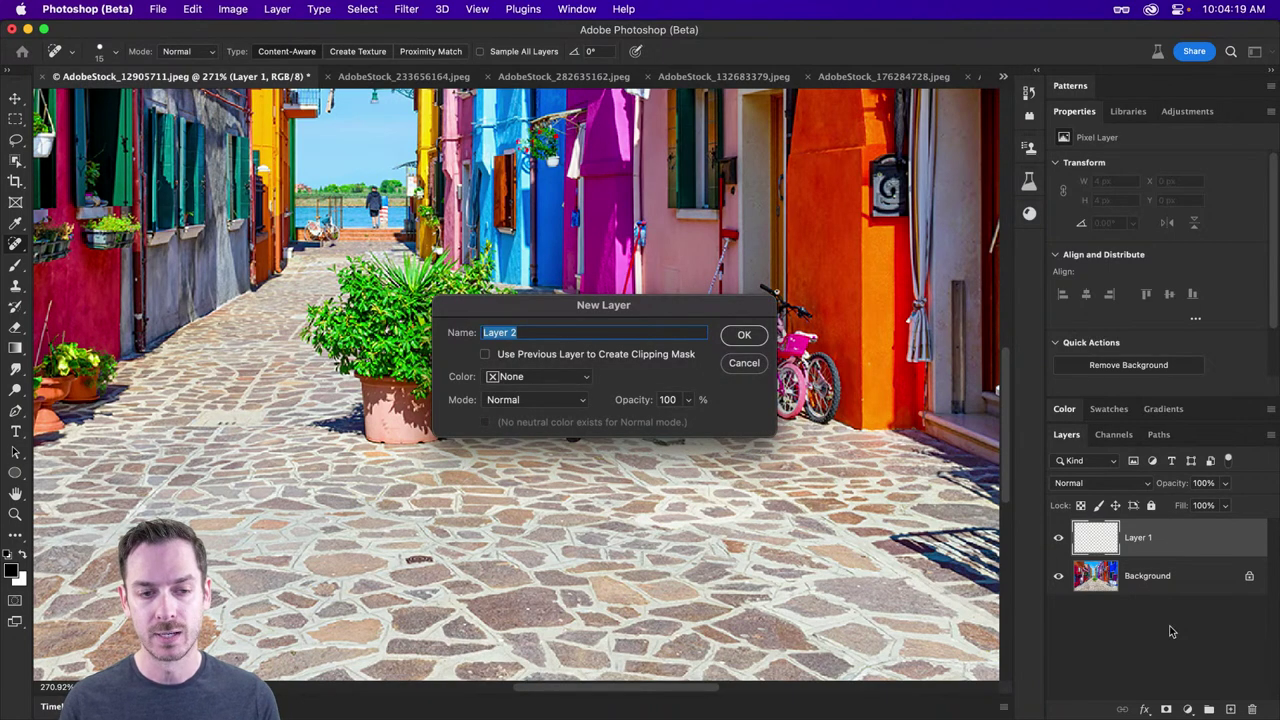
type("Healing")
key("Return")
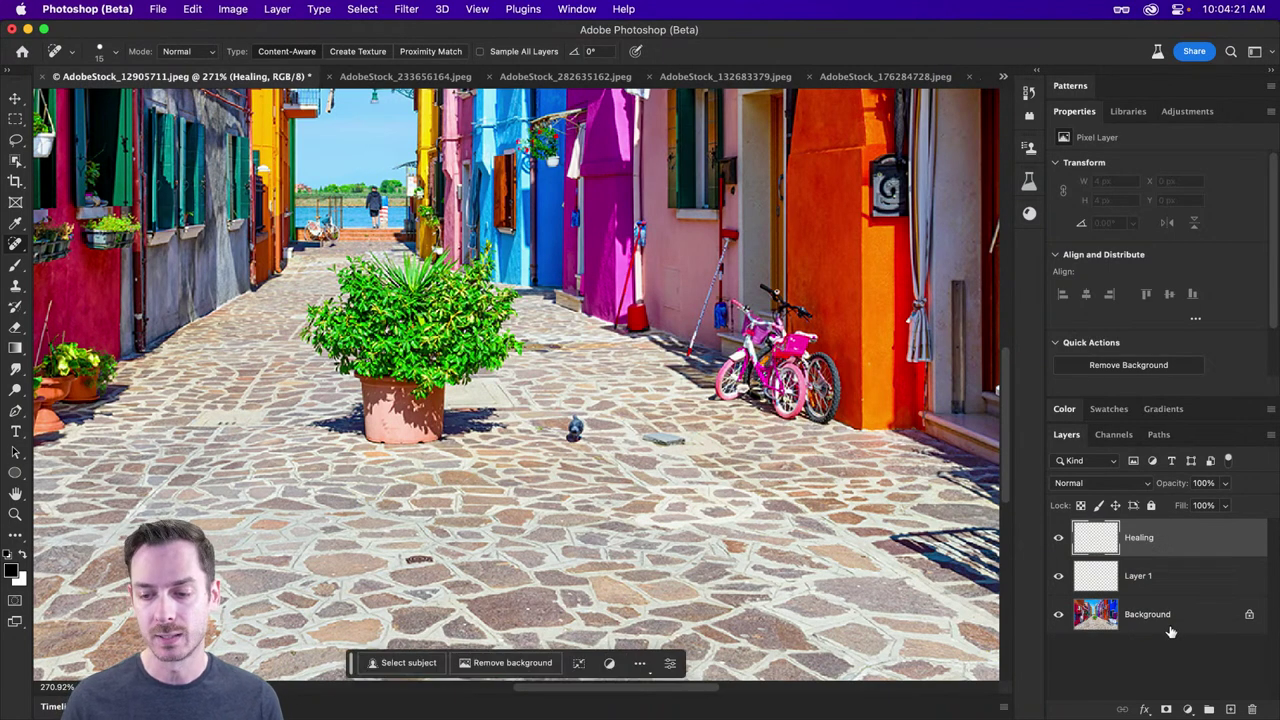
mouse_move(1157, 583)
left_mouse_down()
mouse_move(1200, 690)
mouse_move(1251, 709)
left_mouse_up()
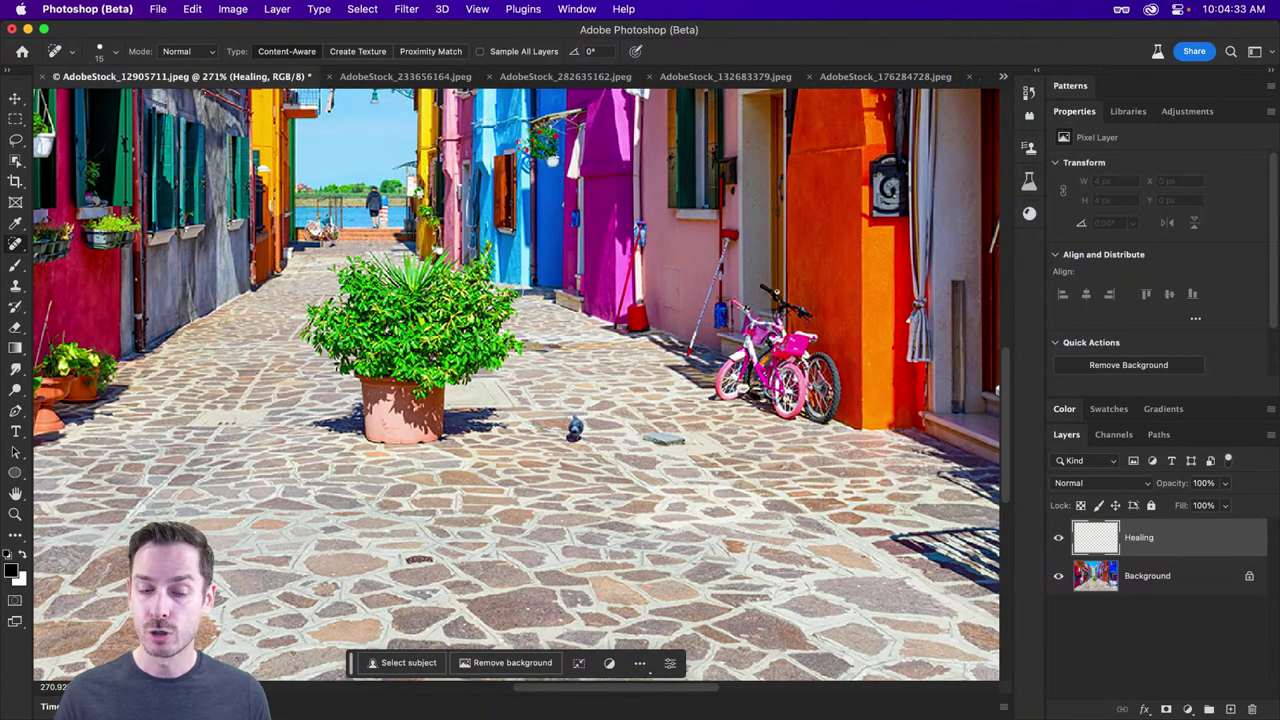
Step: Enable Sample All Layers and heal away the pigeon and the small grey stone
mouse_move(578, 432)
left_mouse_down()
mouse_move(574, 418)
mouse_move(570, 442)
mouse_move(582, 432)
left_mouse_up()
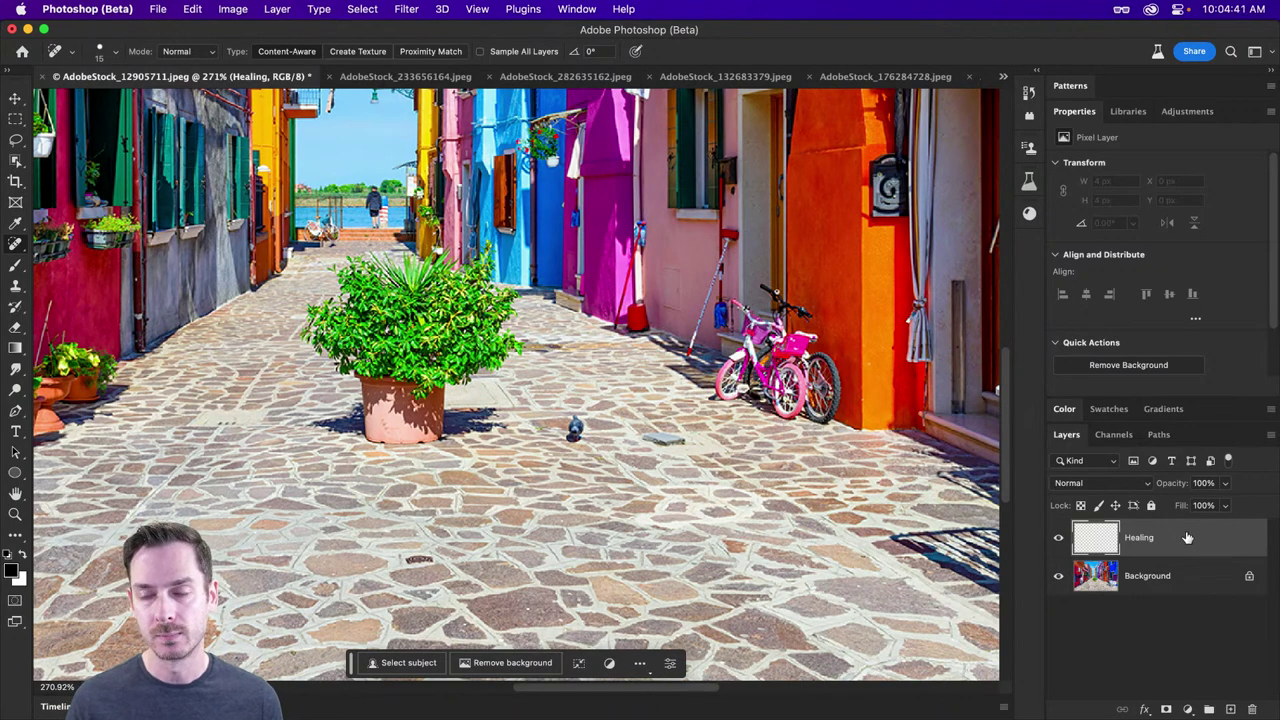
left_click(521, 53)
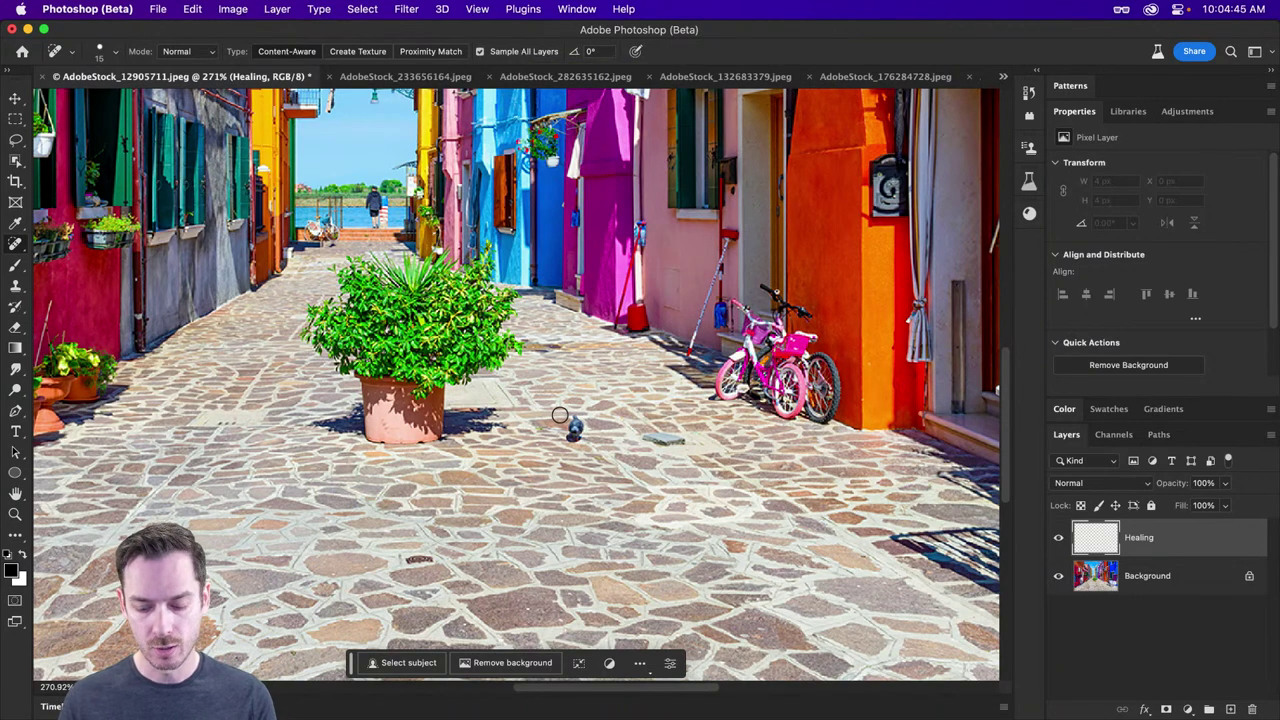
mouse_move(573, 415)
left_mouse_down()
mouse_move(570, 436)
mouse_move(583, 428)
mouse_move(573, 420)
mouse_move(570, 440)
mouse_move(580, 436)
left_mouse_up()
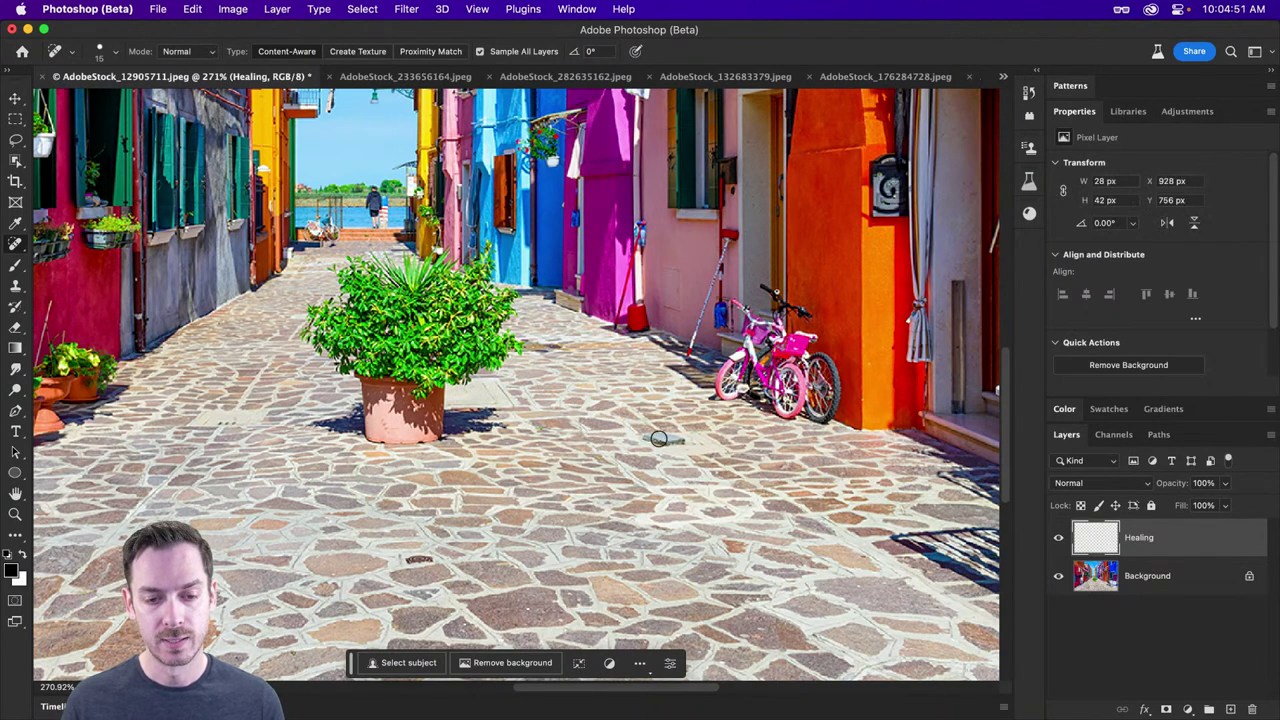
mouse_move(658, 437)
left_mouse_down()
mouse_move(640, 440)
mouse_move(678, 445)
mouse_move(653, 432)
left_mouse_up()
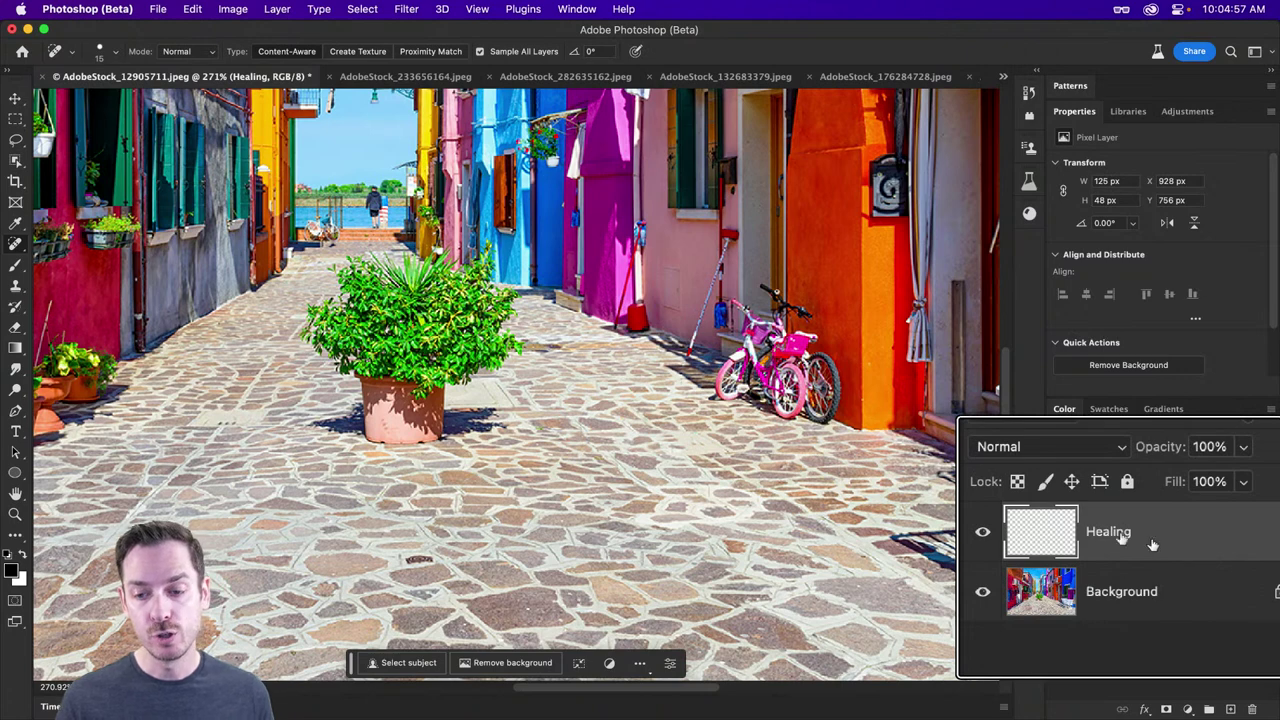
Step: Add a layer mask to the Healing layer and test a mask stroke over the pigeon, then undo it
left_click(986, 538)
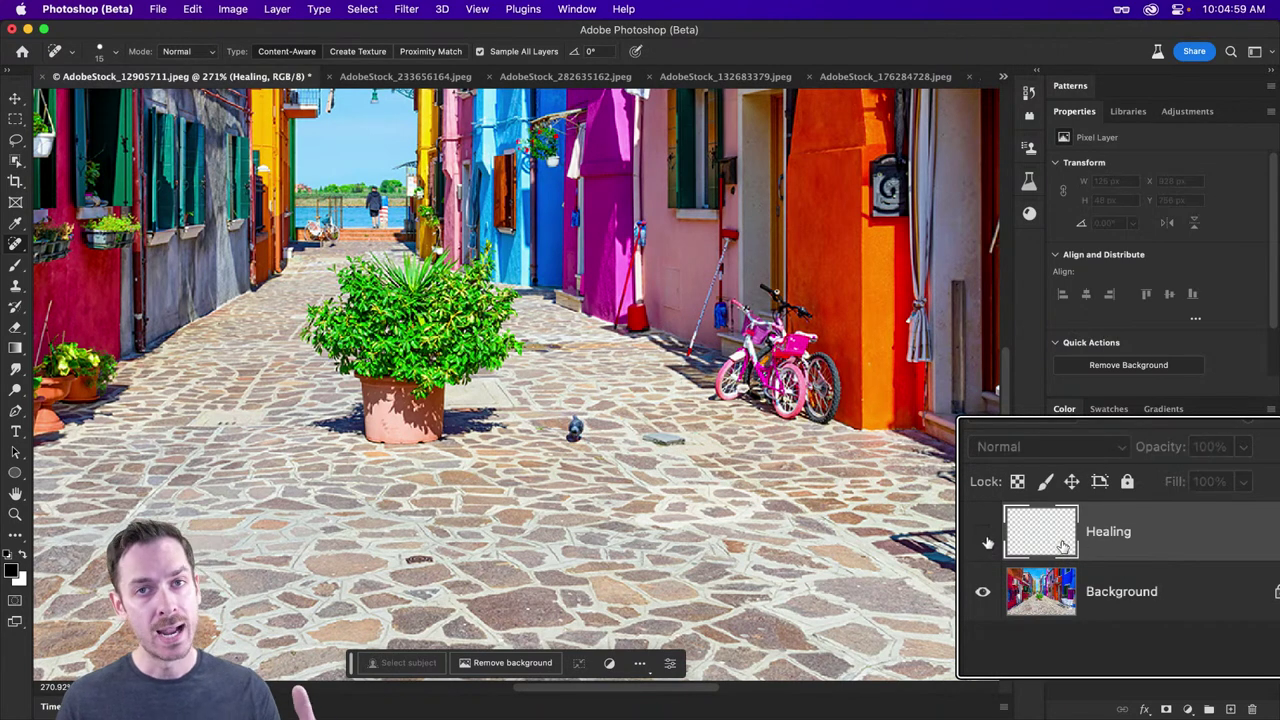
left_click(988, 541)
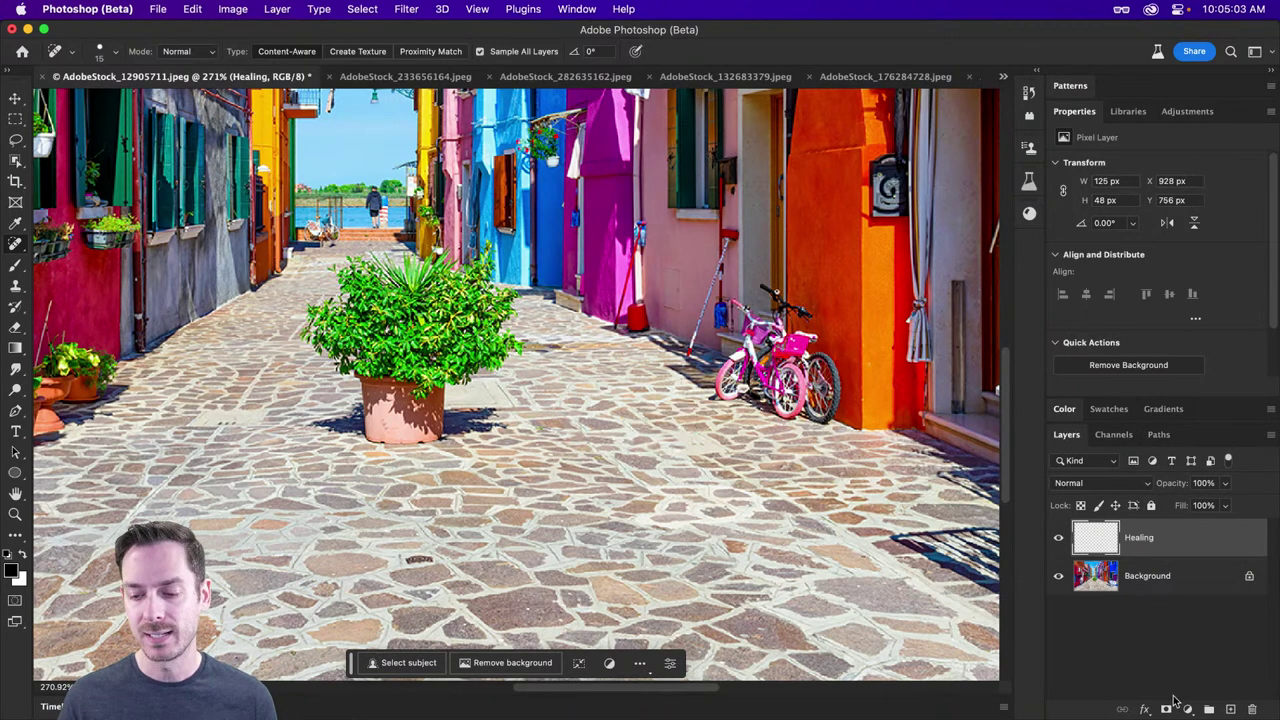
left_click(1168, 710)
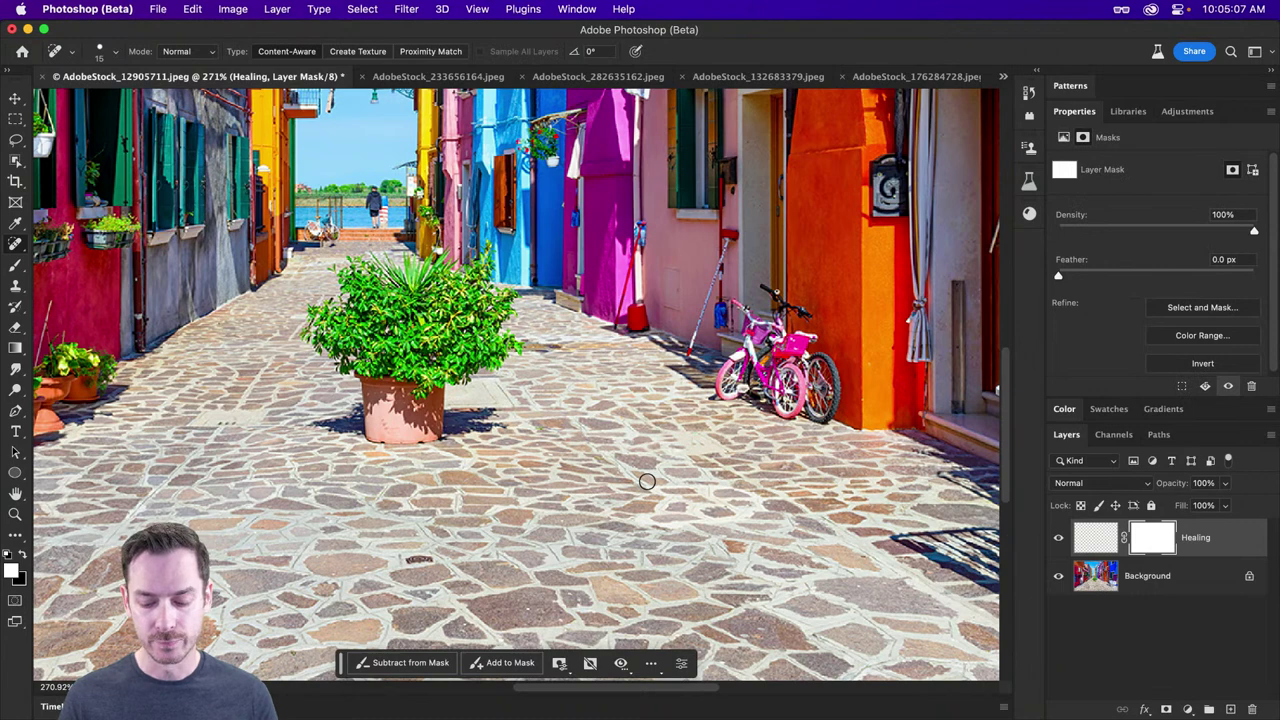
left_click(414, 668)
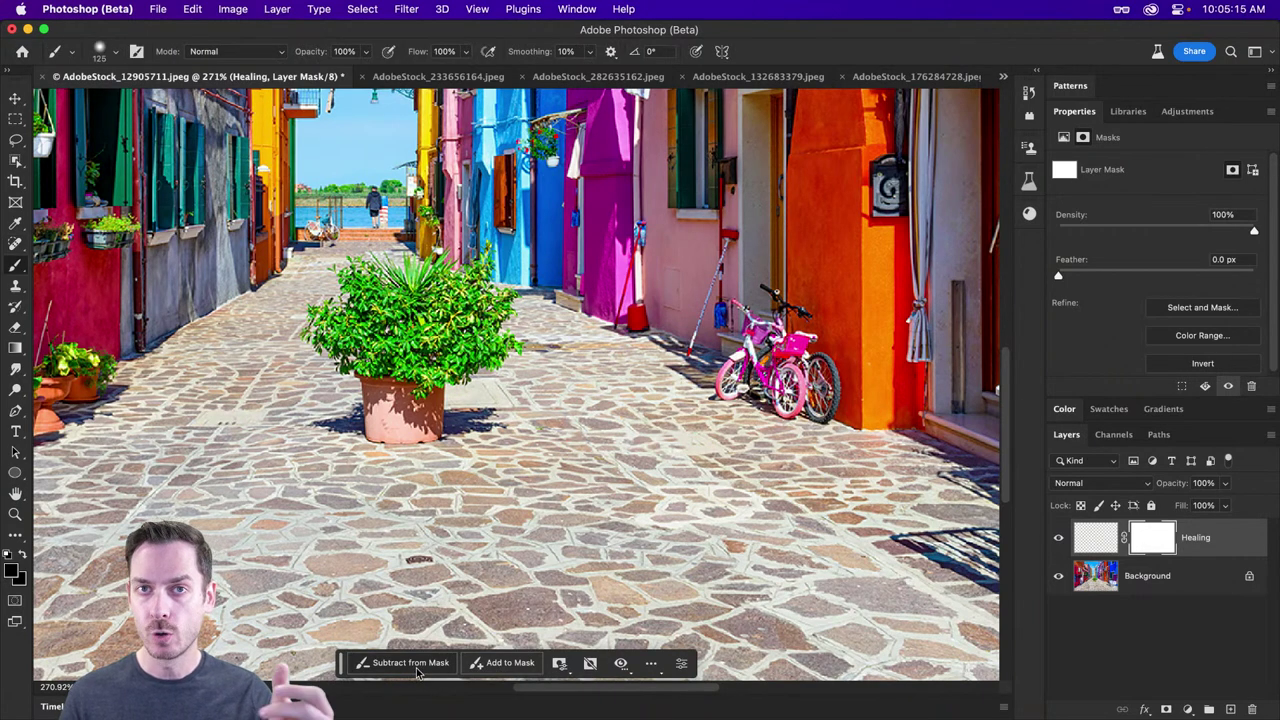
scroll(494, 605, "up", 2)
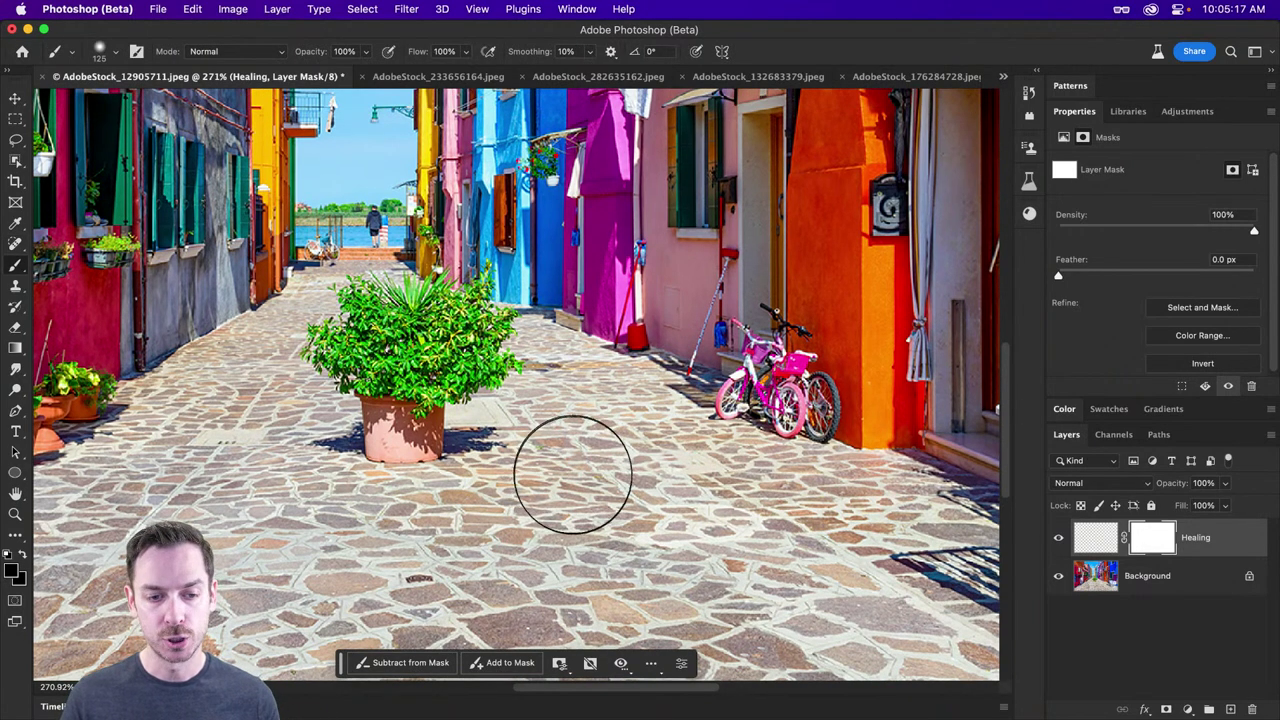
key("bracketleft")
key("bracketleft")
key("bracketleft")
key("bracketleft")
key("bracketleft")
mouse_move(569, 470)
left_mouse_down()
mouse_move(569, 437)
mouse_move(554, 470)
left_mouse_up()
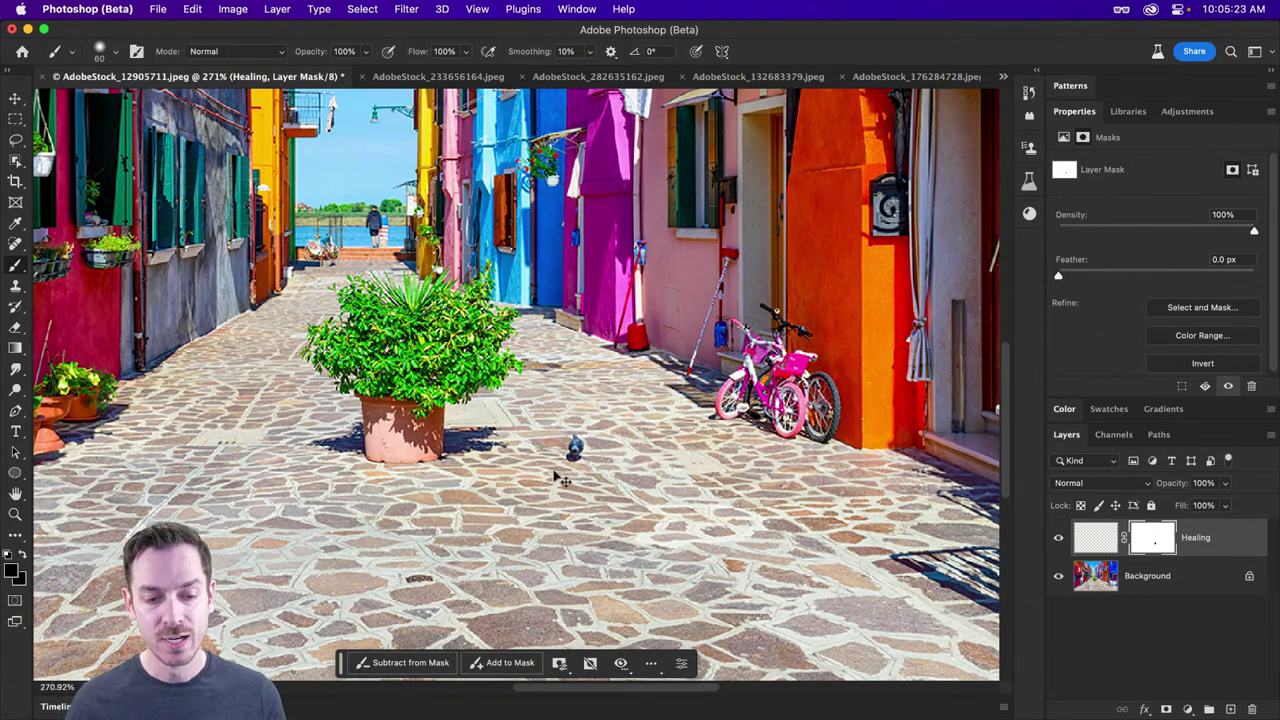
key("super+z")
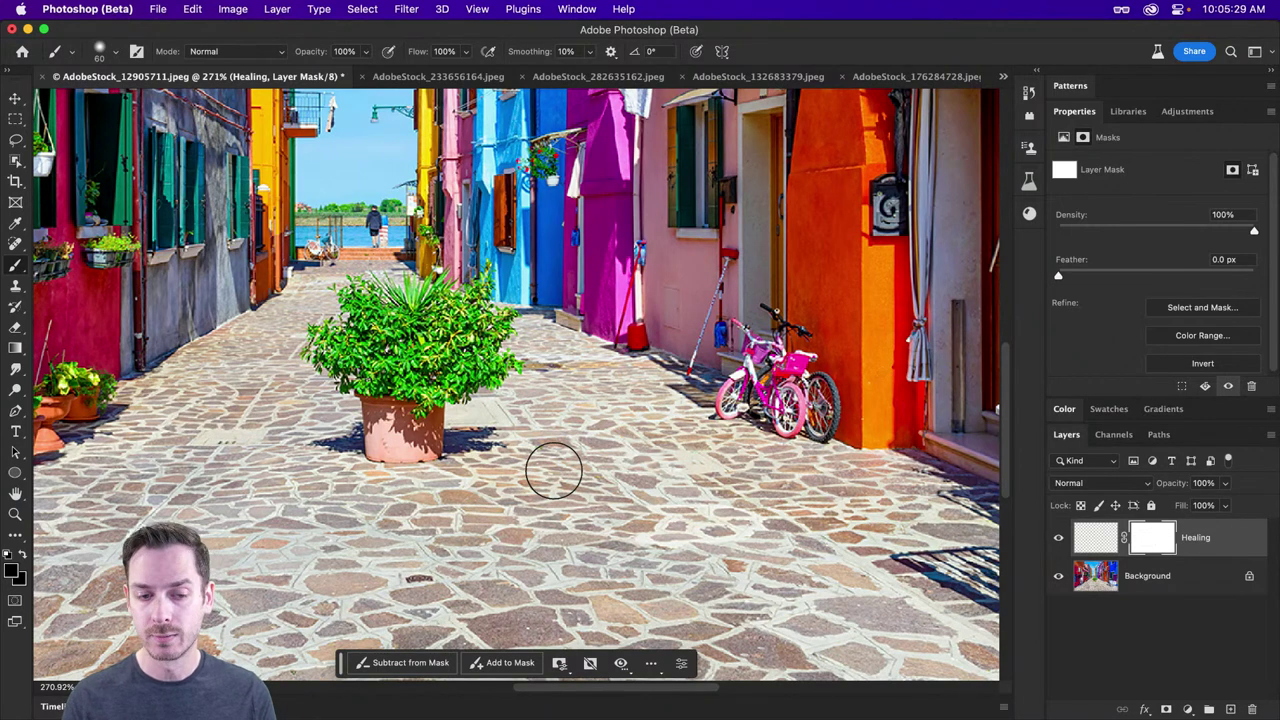
Step: Hide the Healing layer and add an empty Layer 1 above Background
left_click(1058, 537)
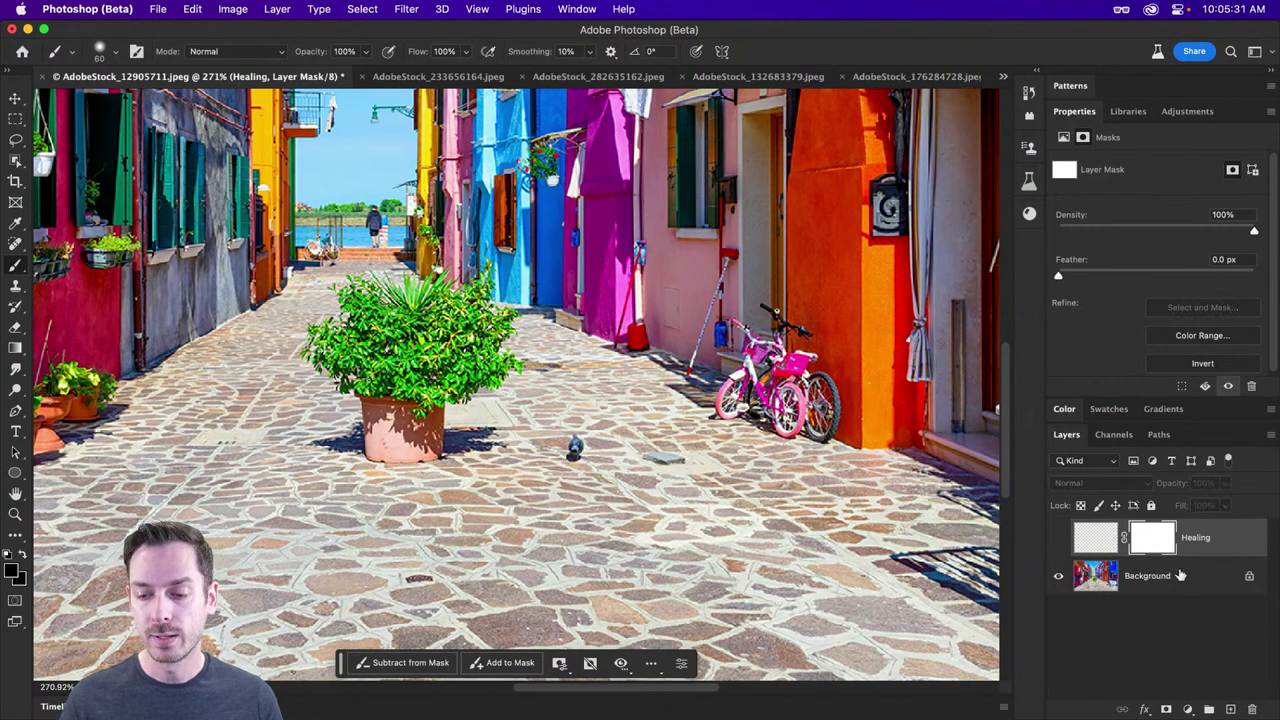
left_click(1180, 575)
key("super+shift+n")
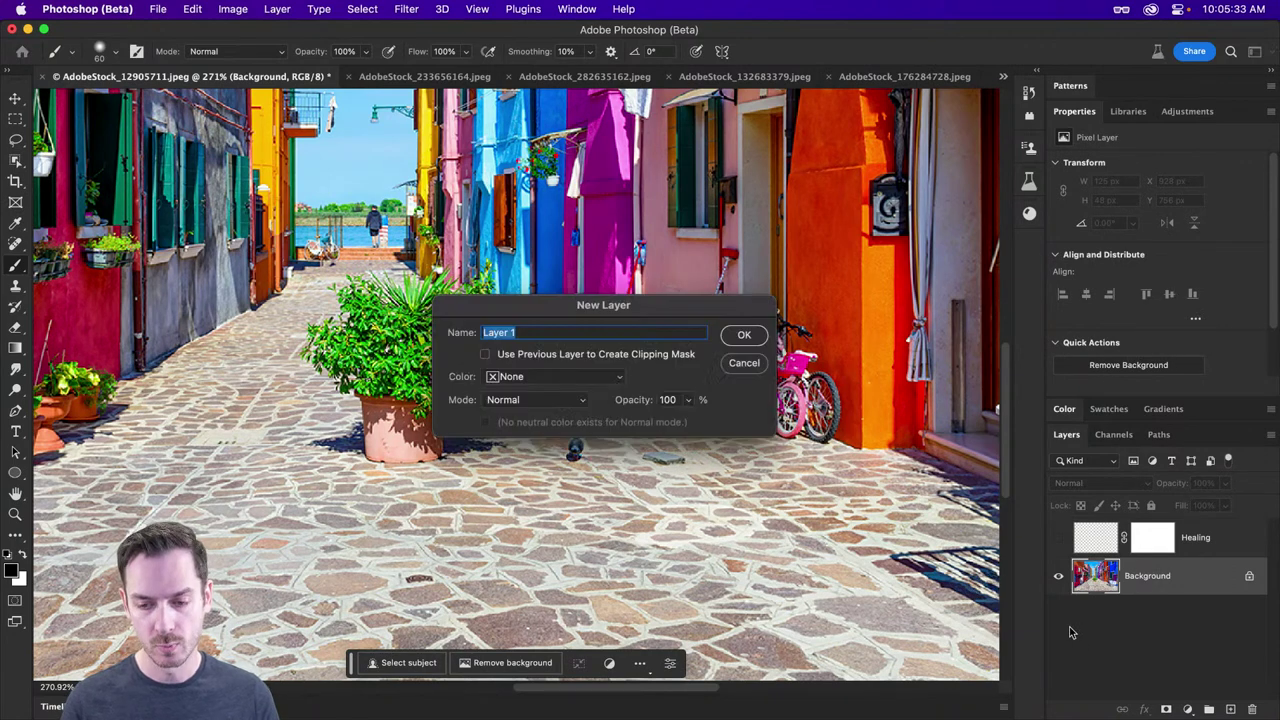
key("Return")
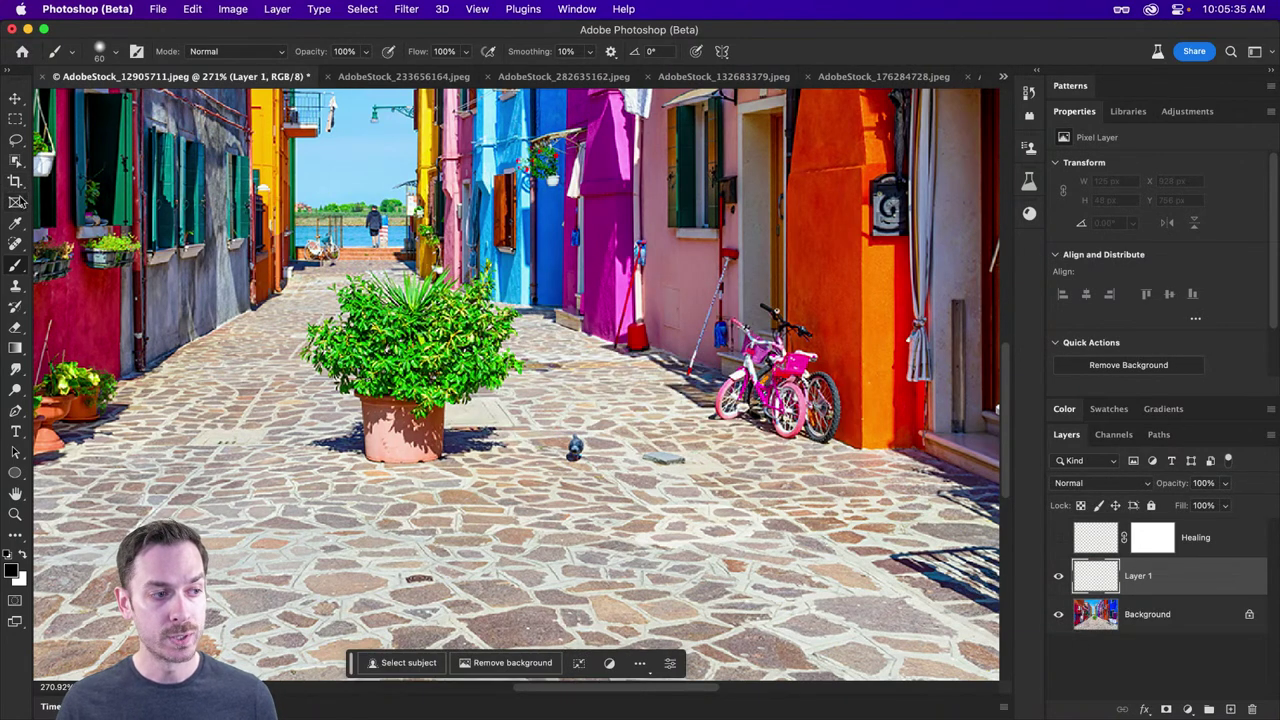
Step: With the Remove Tool and a smaller brush, paint out the pigeon and the small stone
left_click(15, 243)
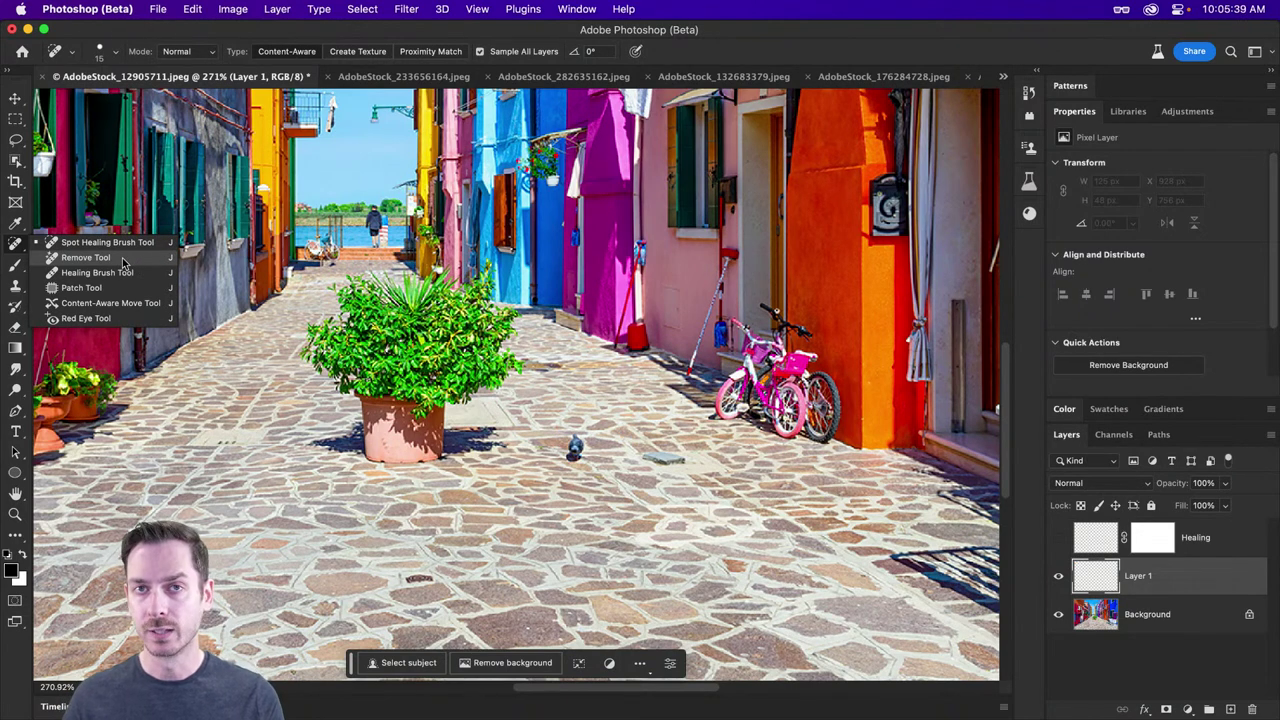
left_click(123, 260)
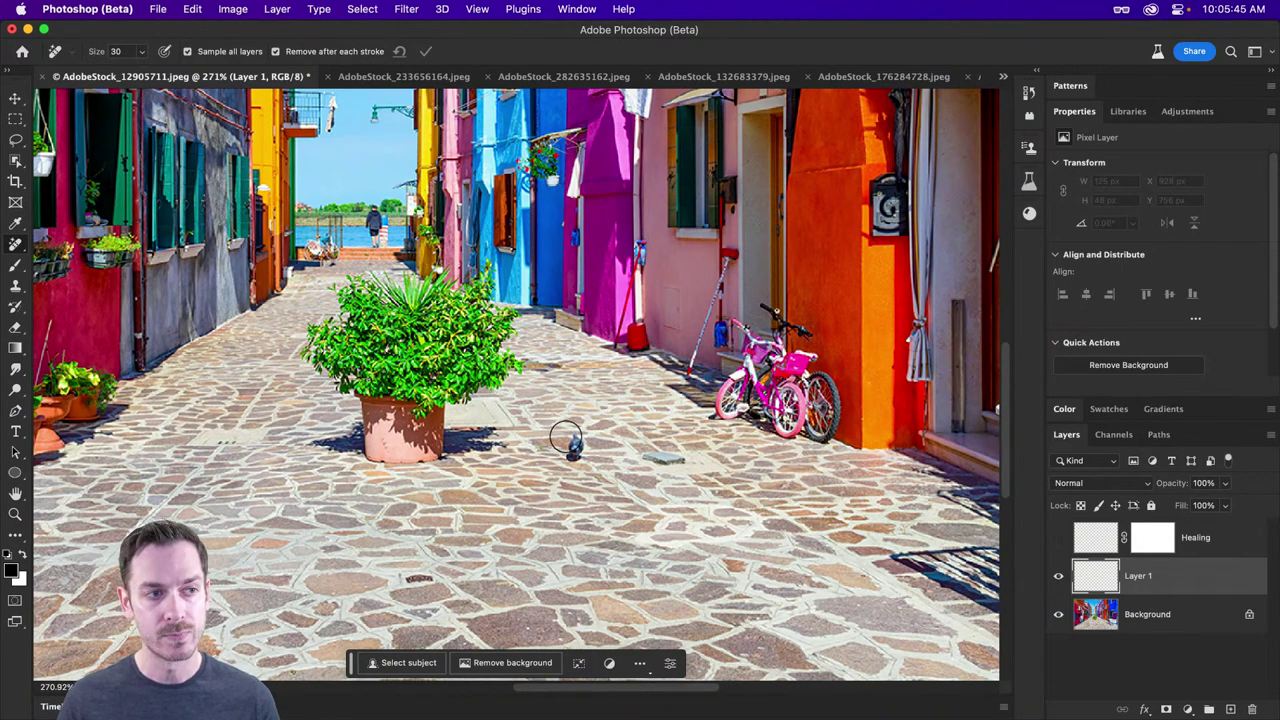
key("bracketleft")
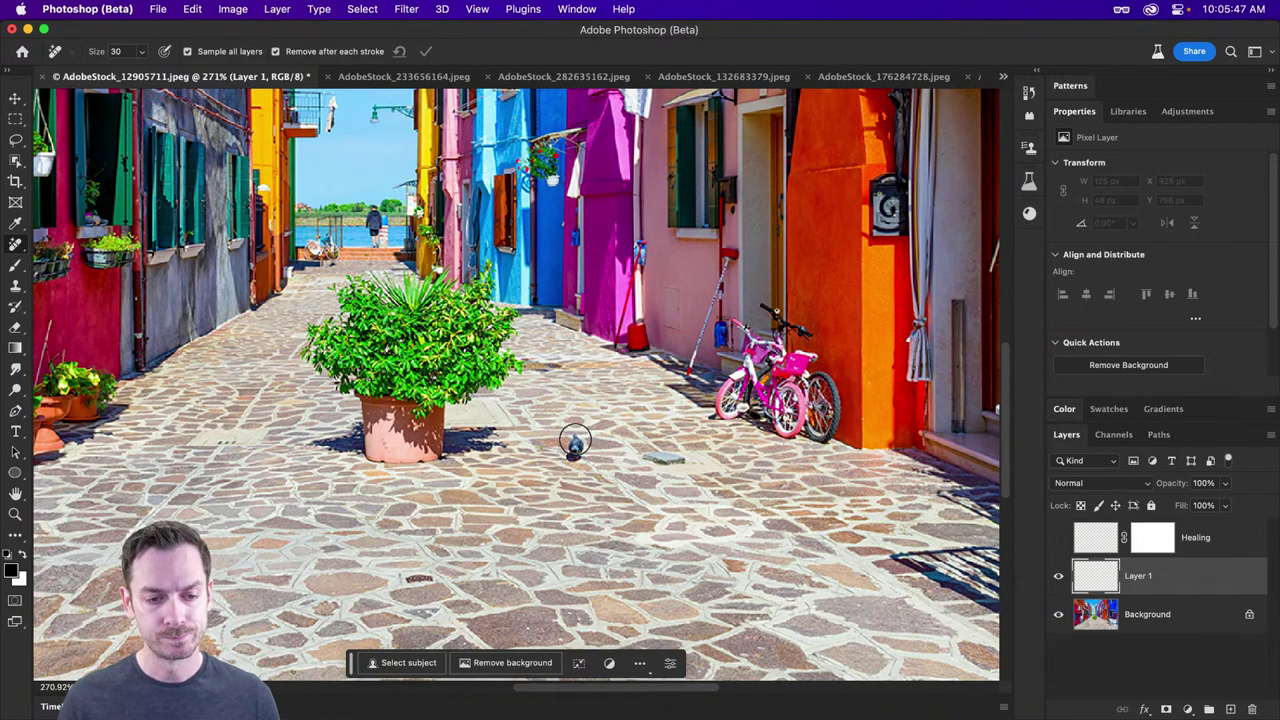
left_click_drag(571, 444, 574, 448)
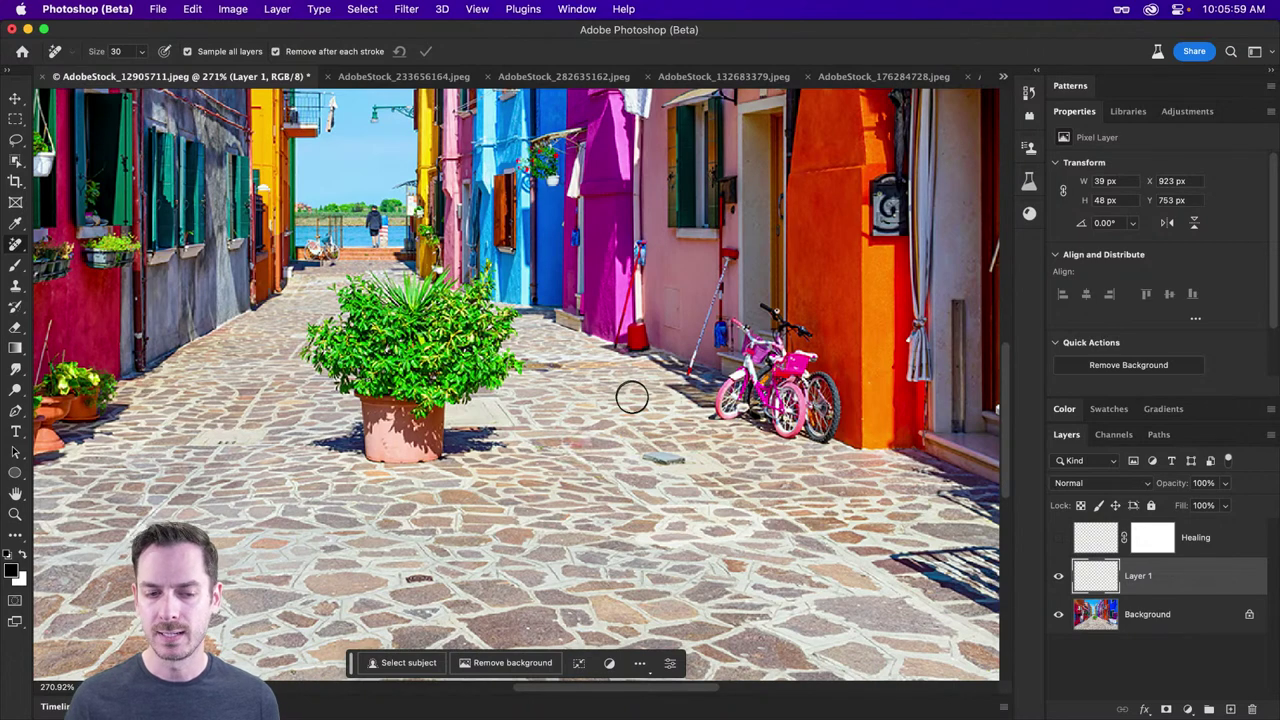
key("bracketleft")
key("bracketleft")
key("bracketleft")
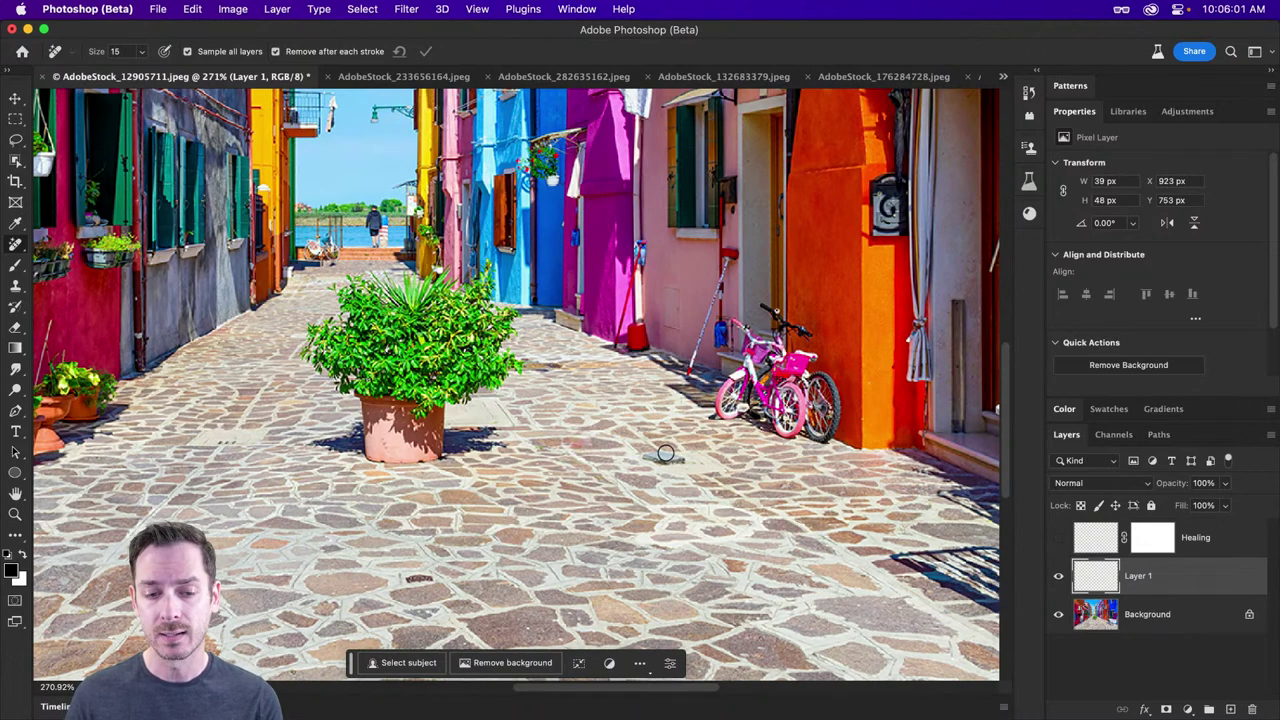
mouse_move(672, 452)
left_mouse_down()
mouse_move(642, 452)
mouse_move(685, 458)
mouse_move(656, 460)
left_mouse_up()
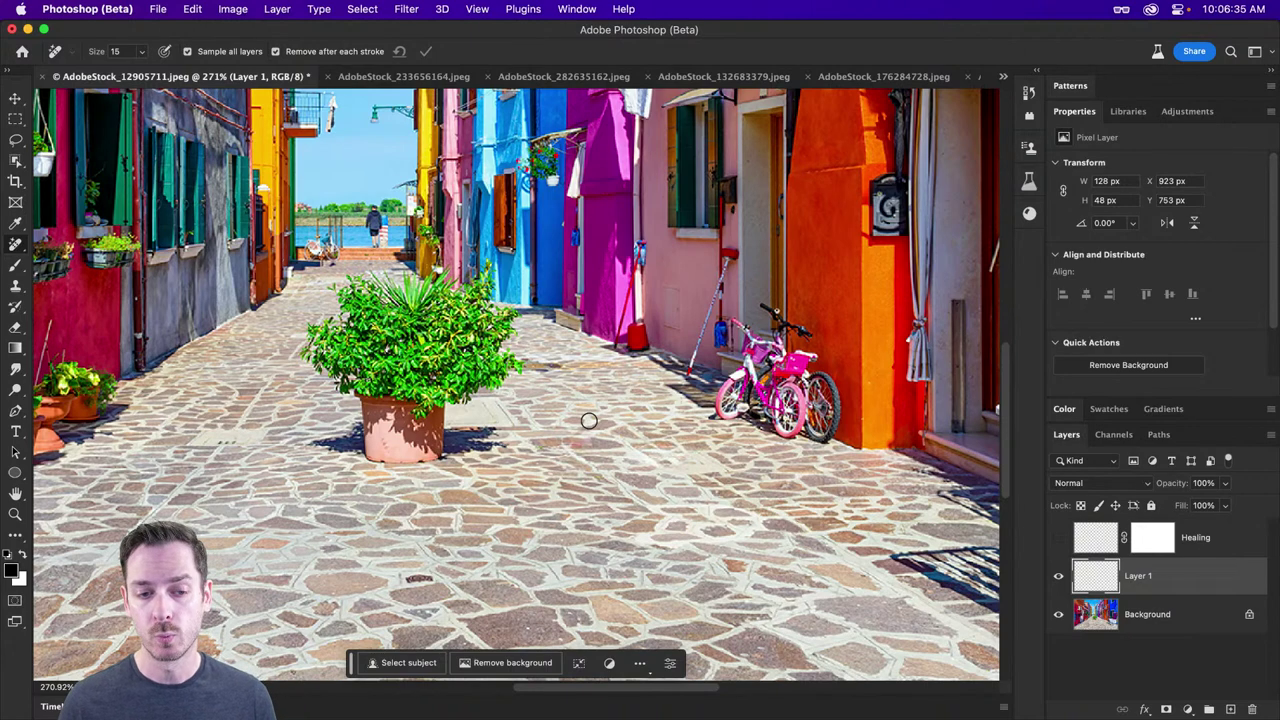
Step: Switch to the AdobeStock_233656164 photo and add an empty Layer 1
left_click(404, 77)
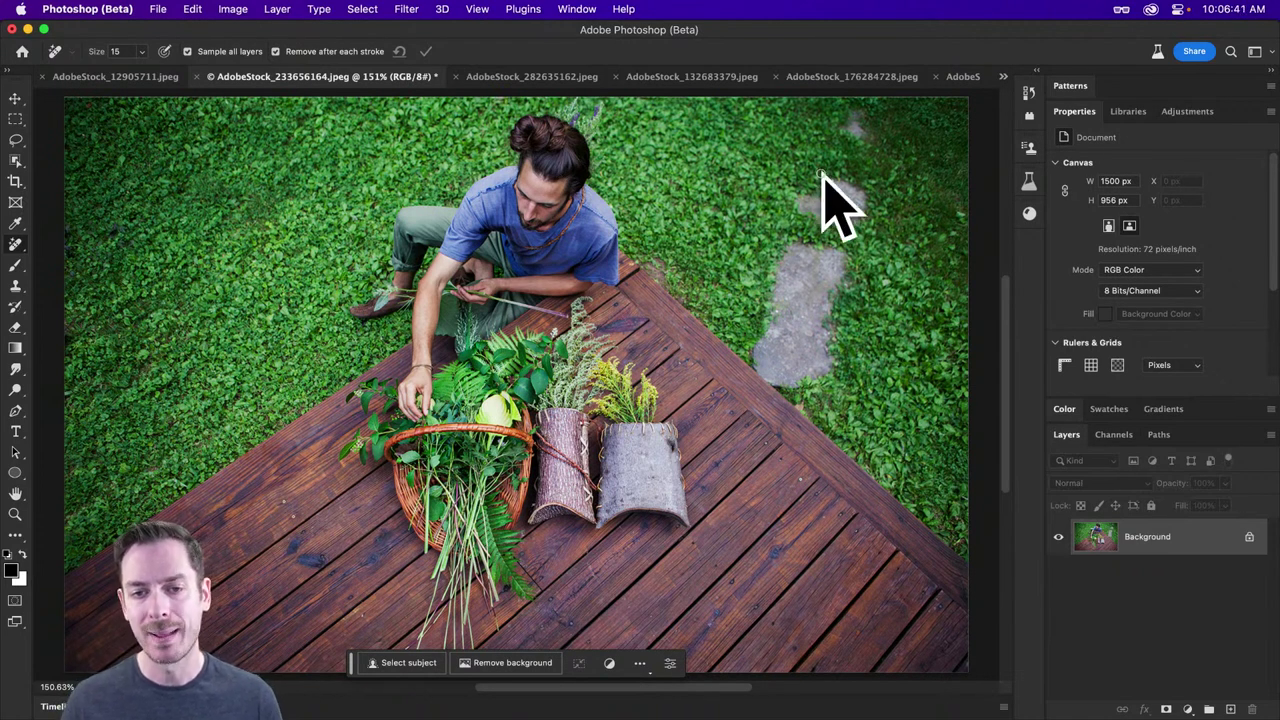
key("super+shift+n")
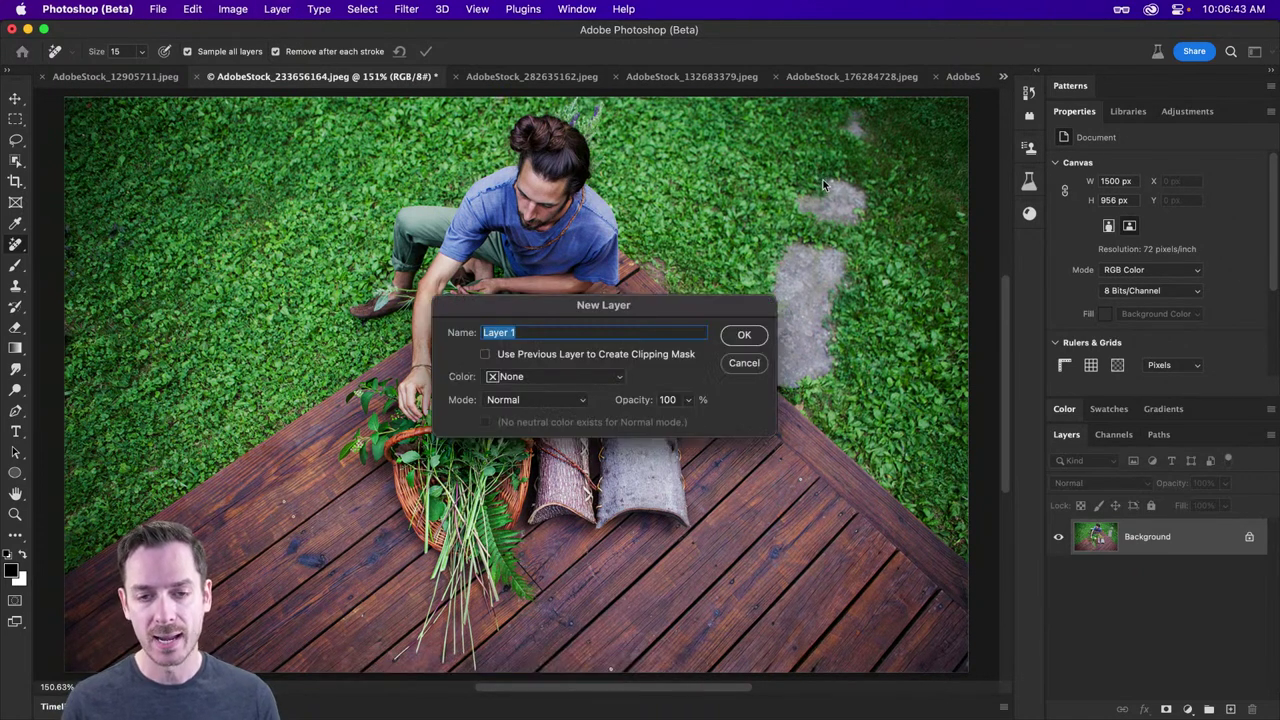
key("Return")
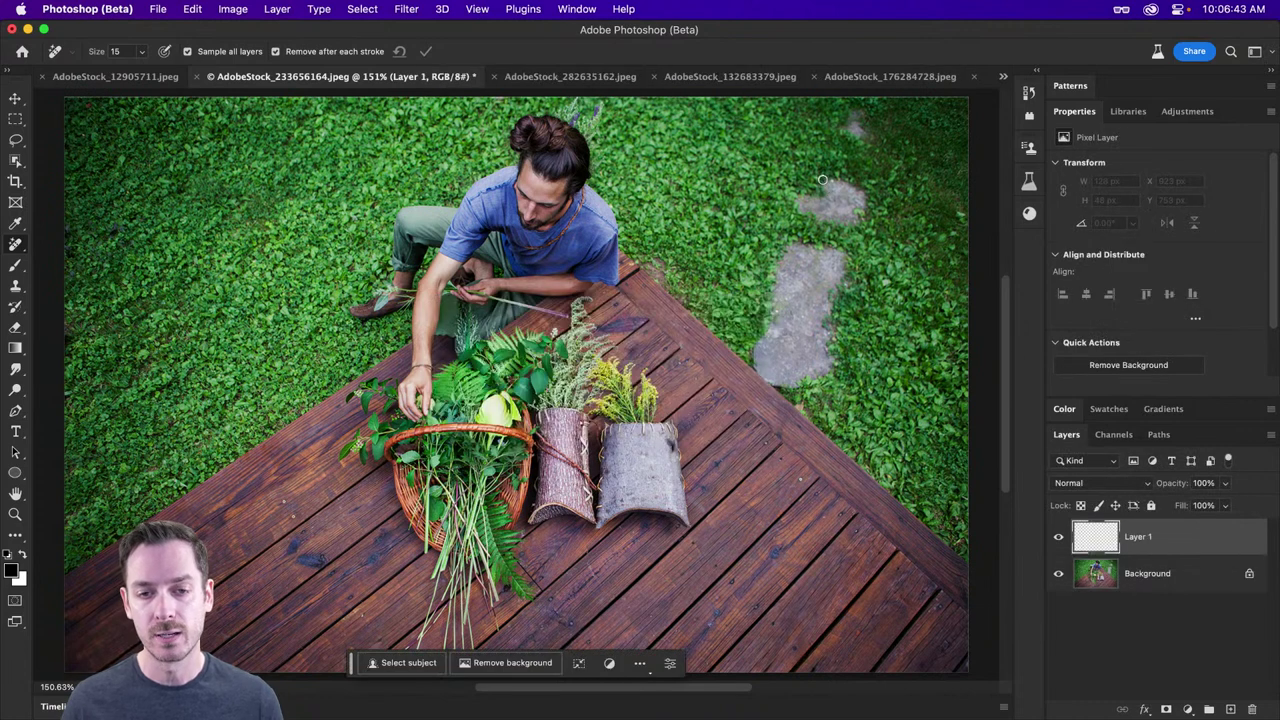
Step: Test-heal the upper stepping stone with an enlarged Spot Healing Brush, then undo it
right_click(15, 243)
left_click(100, 245)
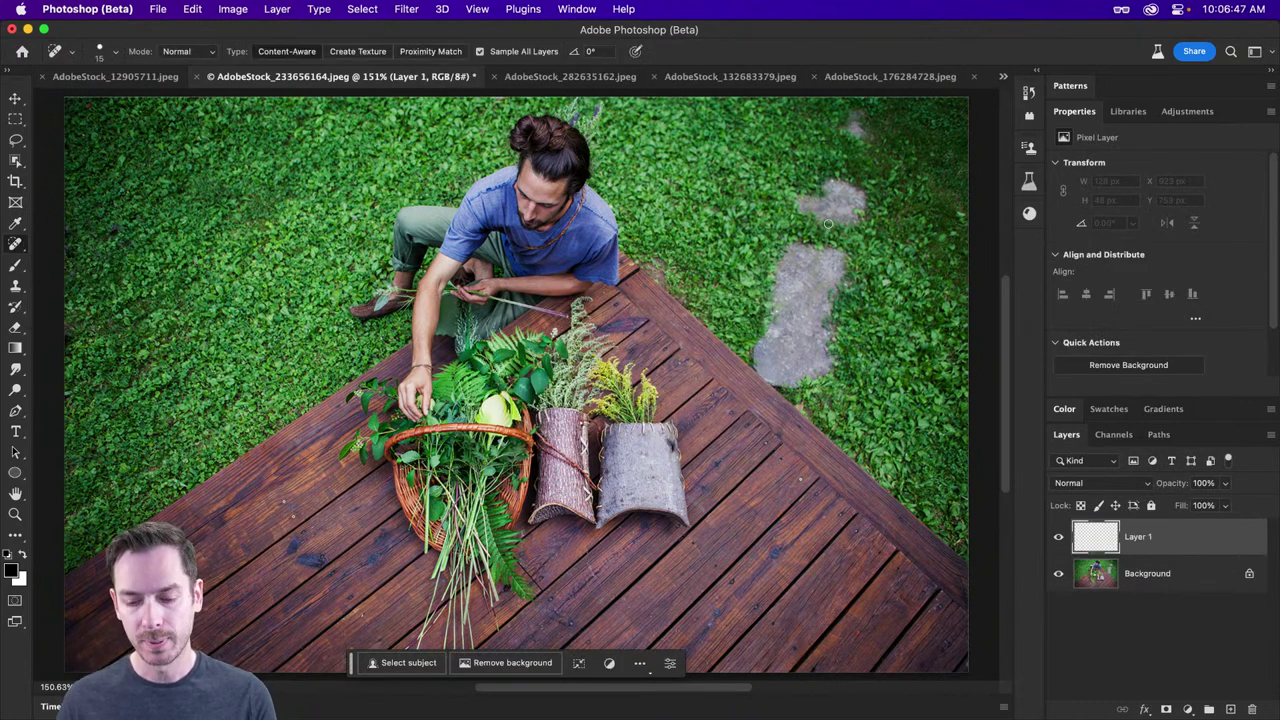
key("bracketright")
key("bracketright")
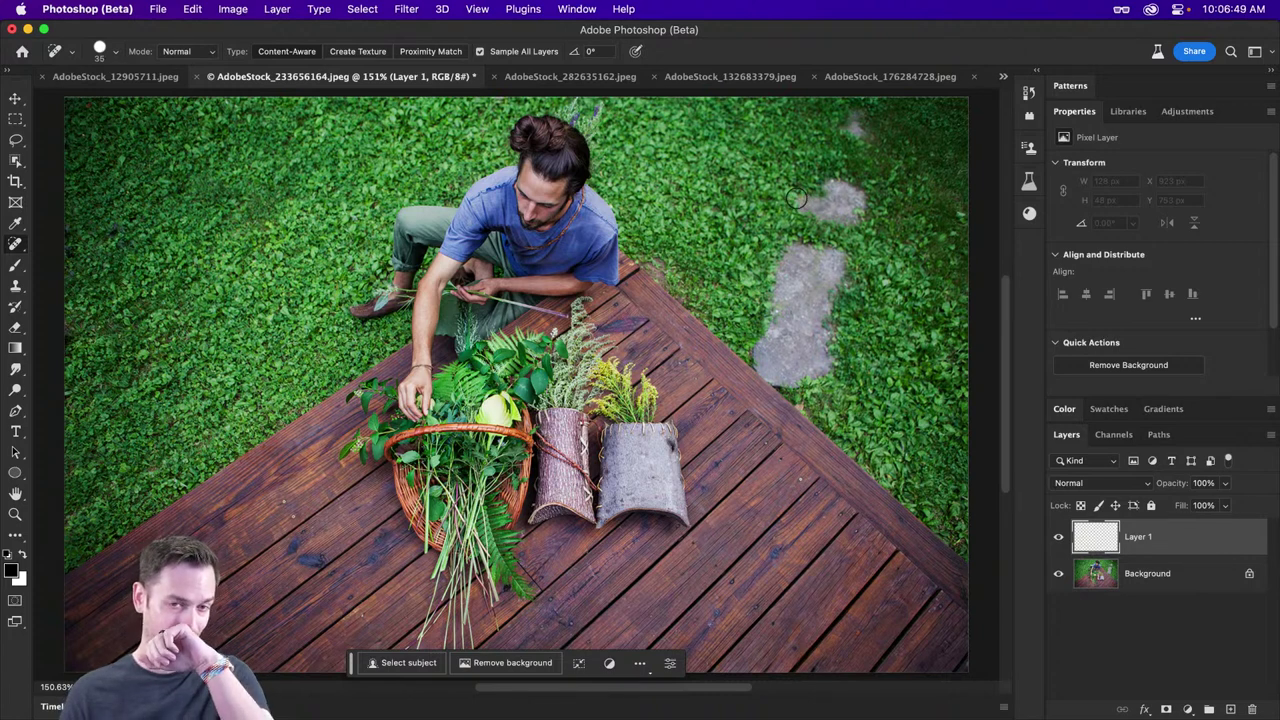
mouse_move(796, 198)
left_mouse_down()
mouse_move(835, 218)
mouse_move(862, 214)
mouse_move(828, 185)
mouse_move(862, 205)
mouse_move(830, 200)
mouse_move(862, 203)
left_mouse_up()
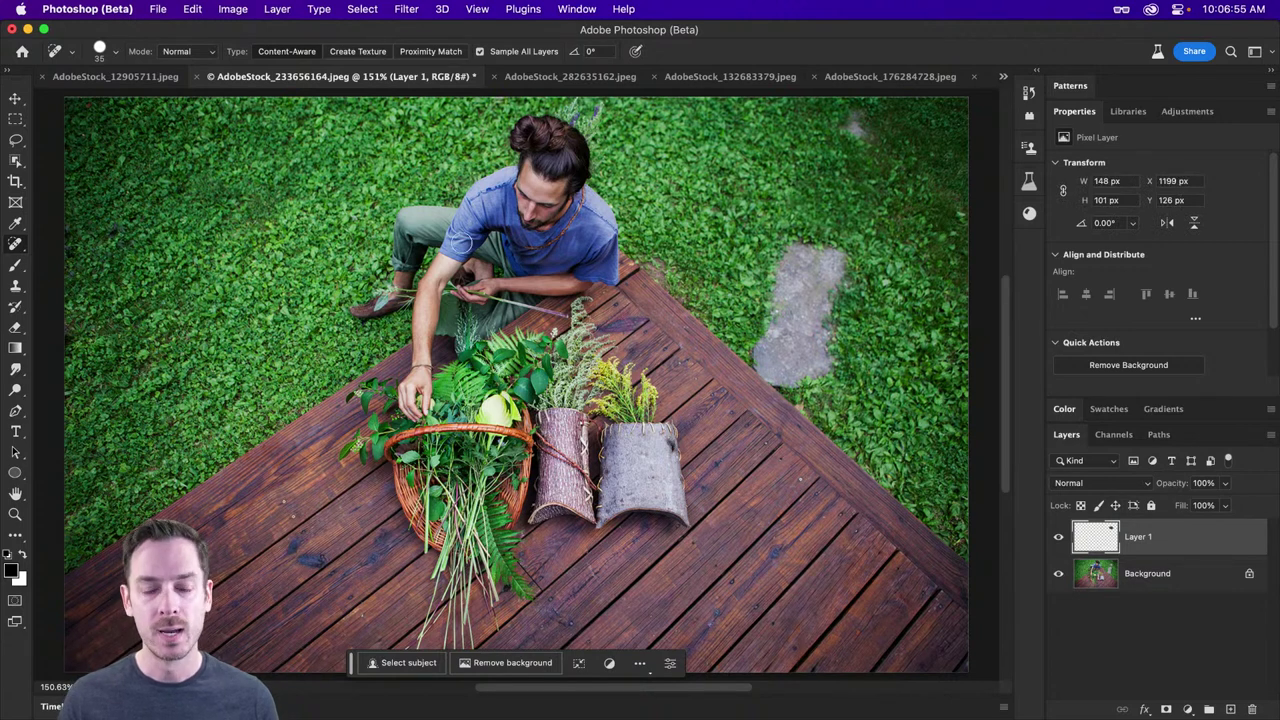
key("ctrl+z")
left_click(15, 244)
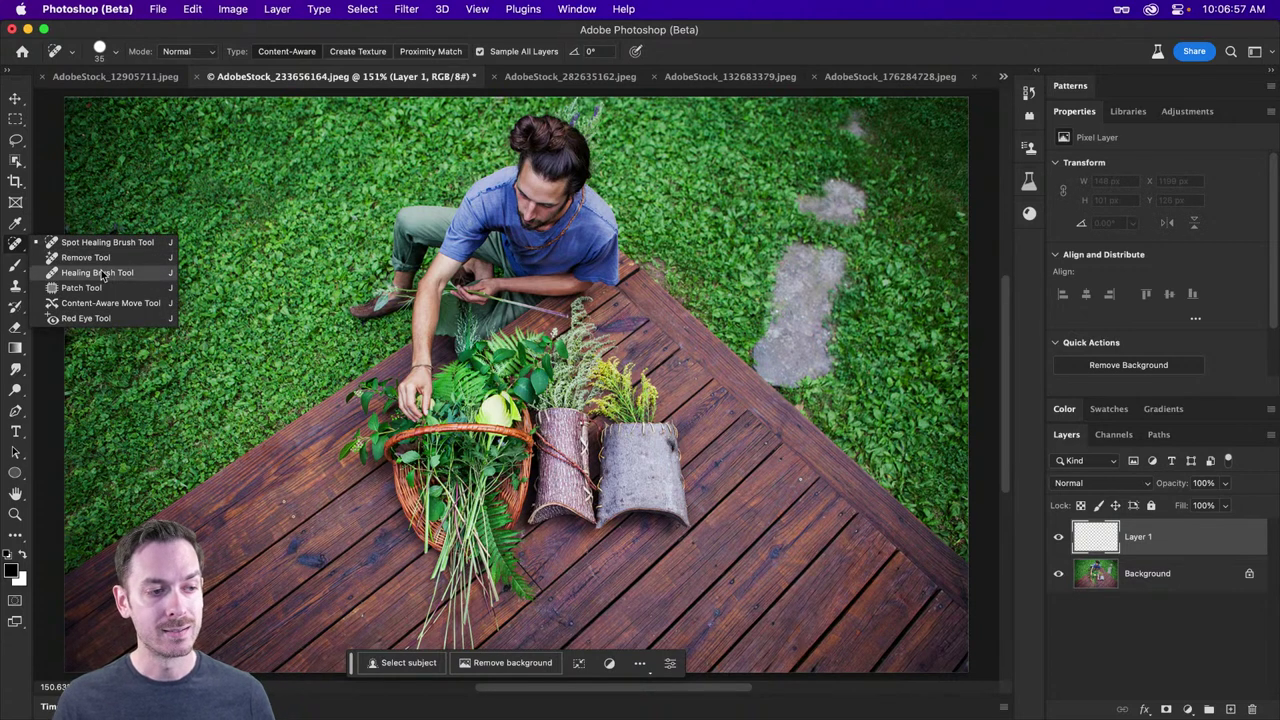
Step: Switch to the Healing Brush and set its Sample option to All Layers
left_click(108, 274)
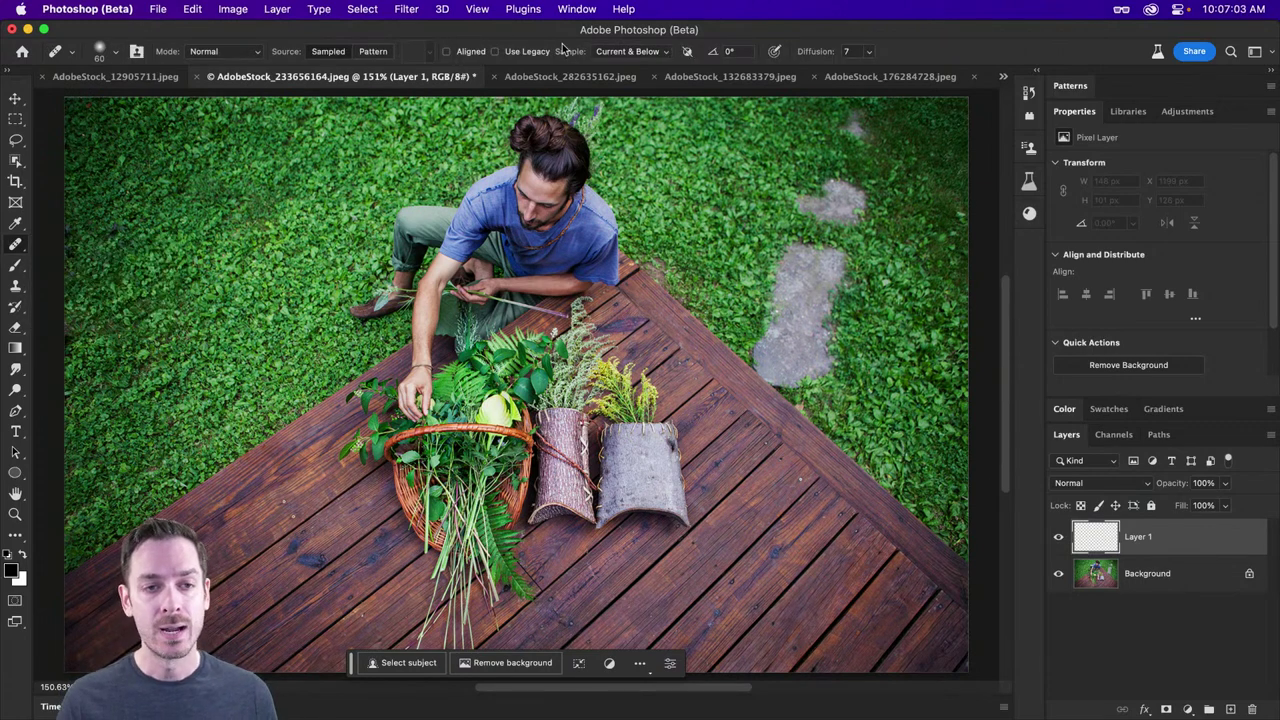
left_click(632, 51)
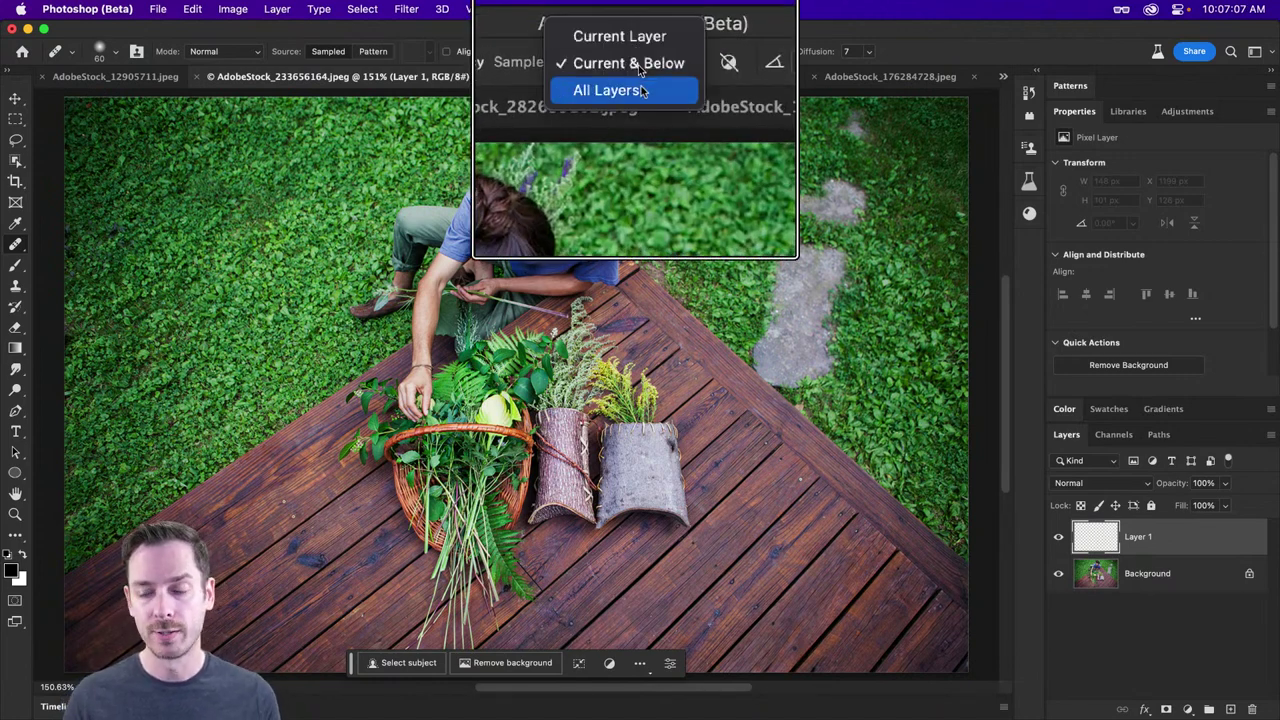
left_click(643, 91)
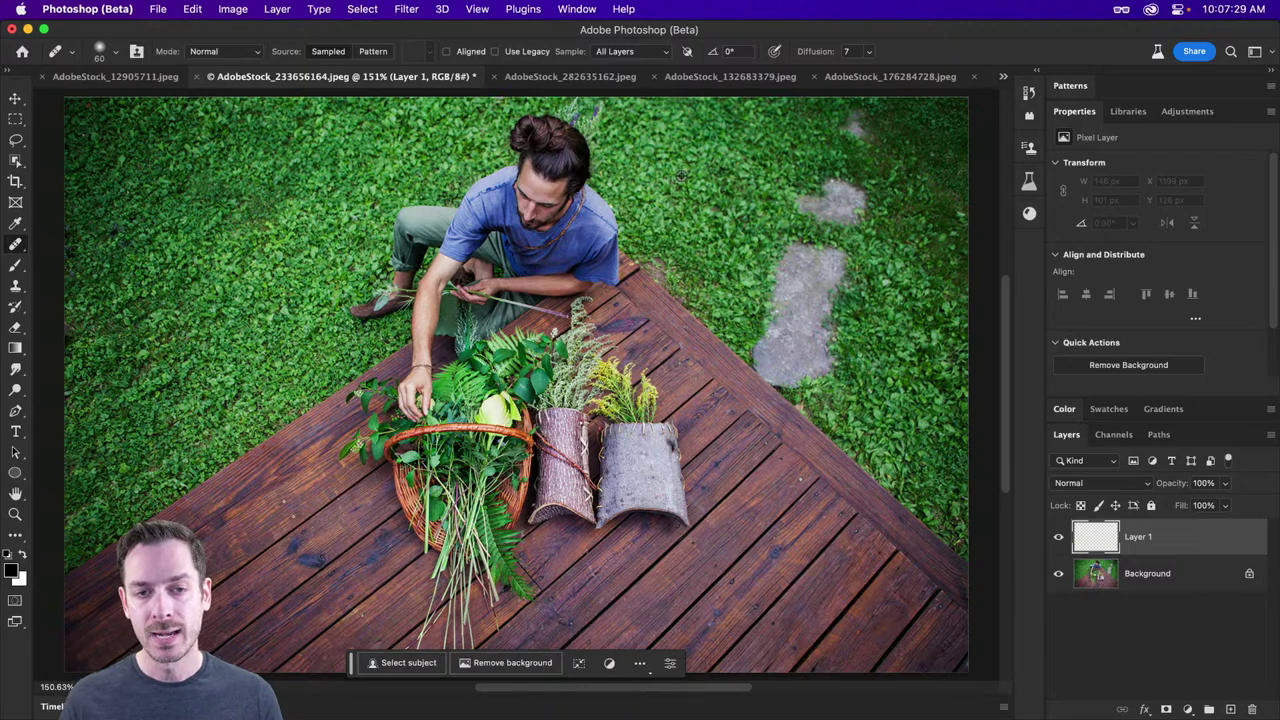
scroll(680, 176, "up", 10)
scroll(681, 176, "down", 15)
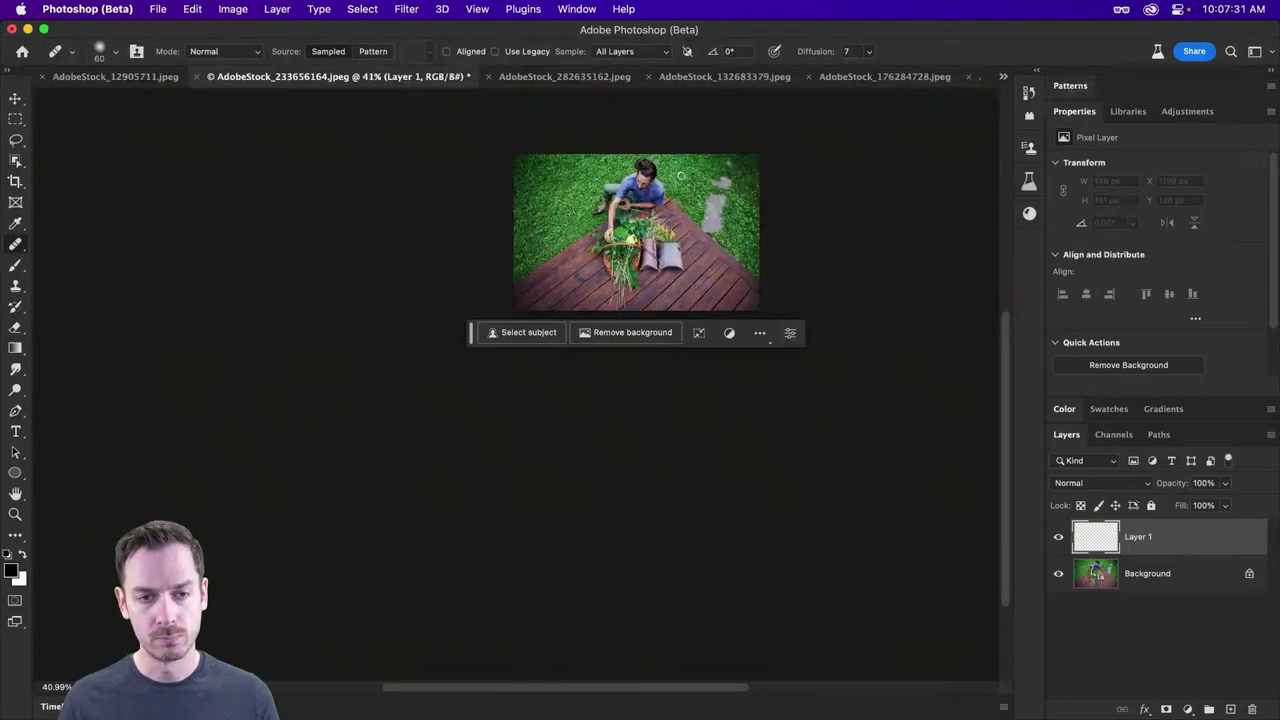
scroll(683, 176, "up", 5)
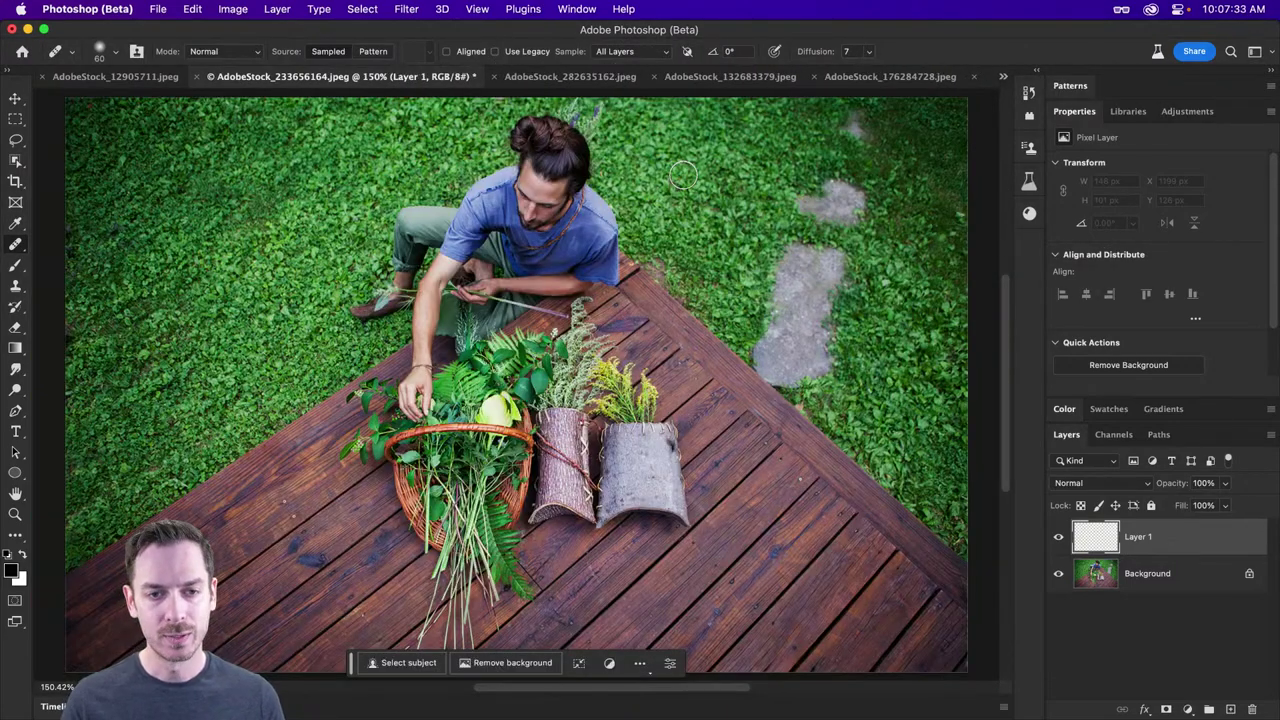
scroll(687, 178, "down", 5)
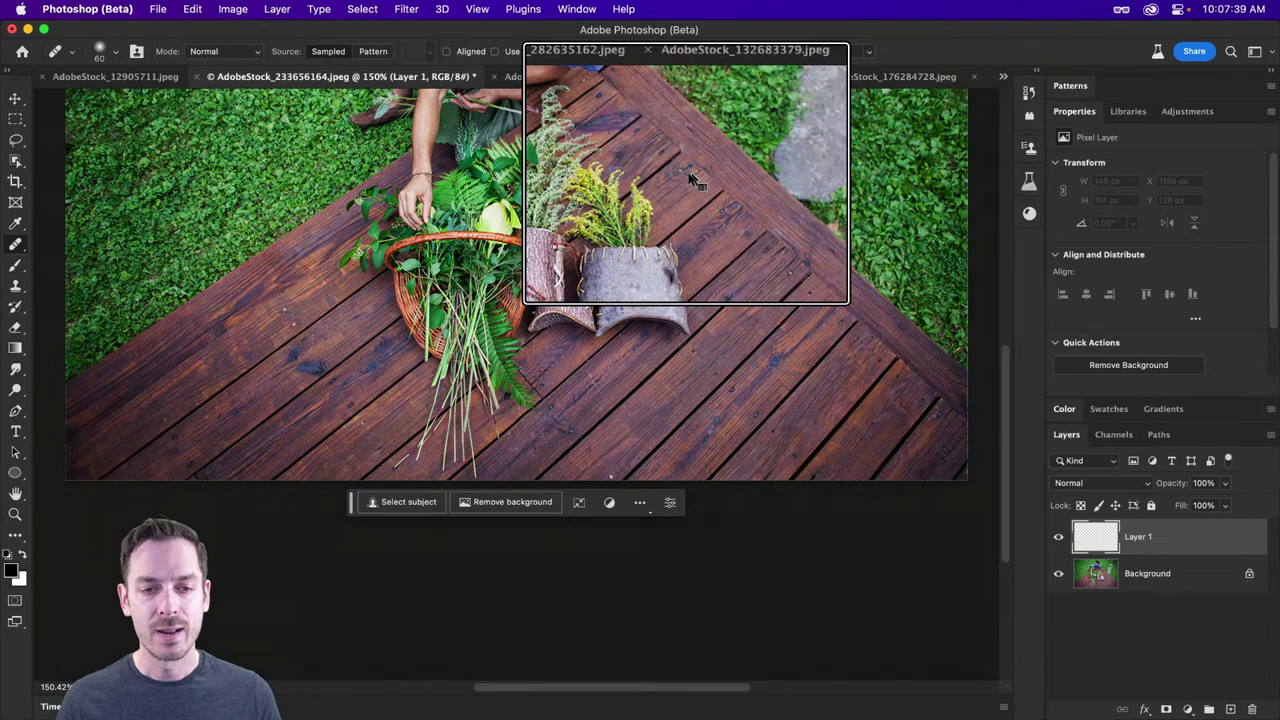
scroll(688, 174, "up", 6)
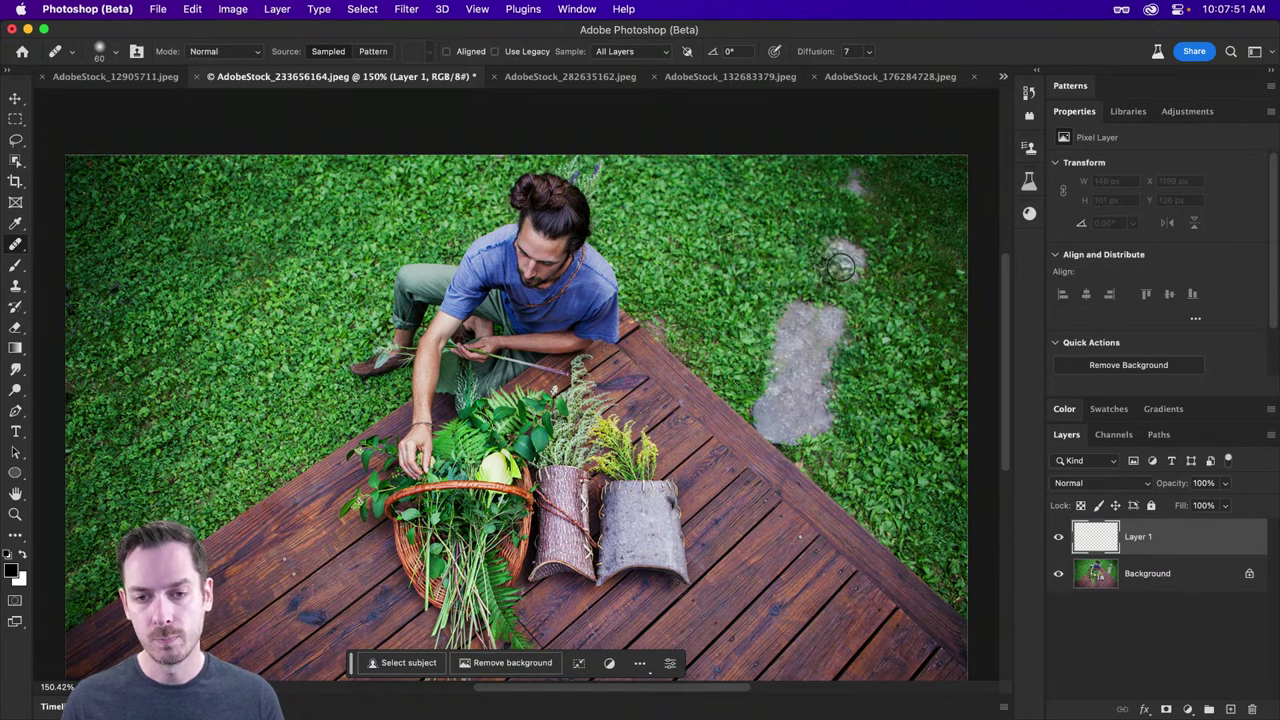
Step: Heal away the two small grey stones in the upper-right grass, sourcing from nearby grass
mouse_move(840, 265)
left_mouse_down()
mouse_move(850, 260)
mouse_move(846, 273)
mouse_move(826, 258)
left_mouse_up()
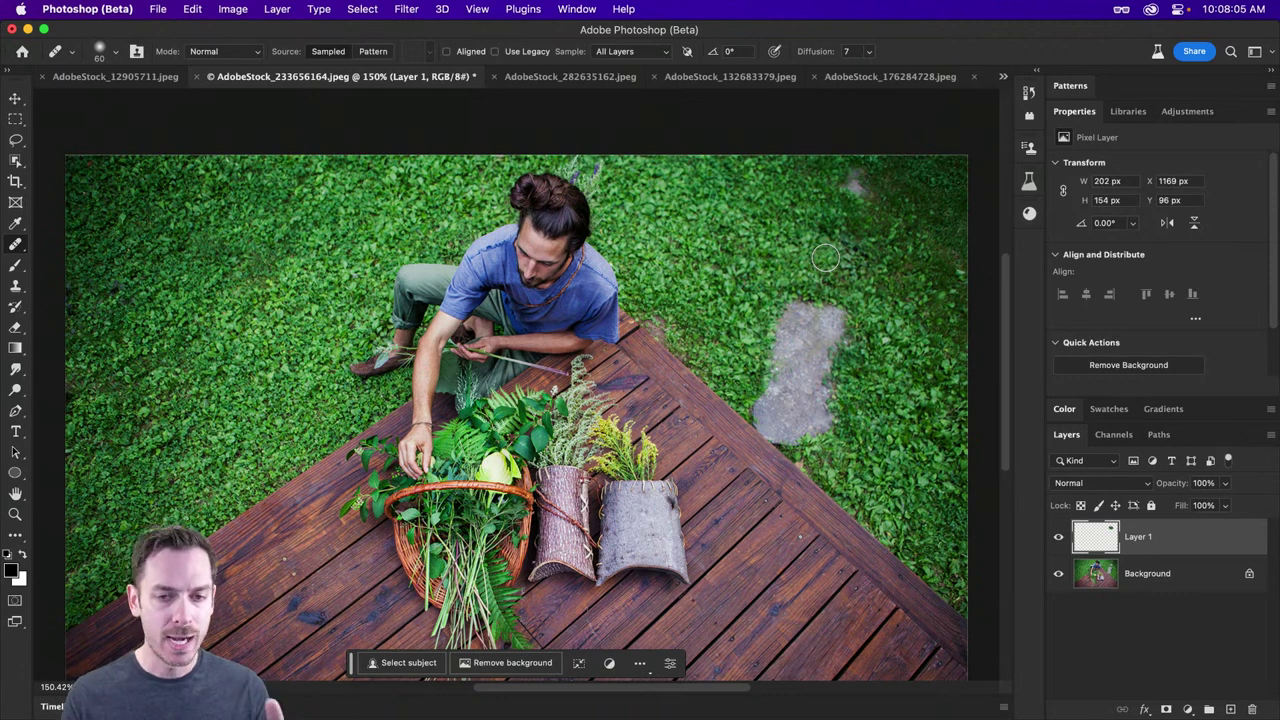
left_click(921, 213, "alt")
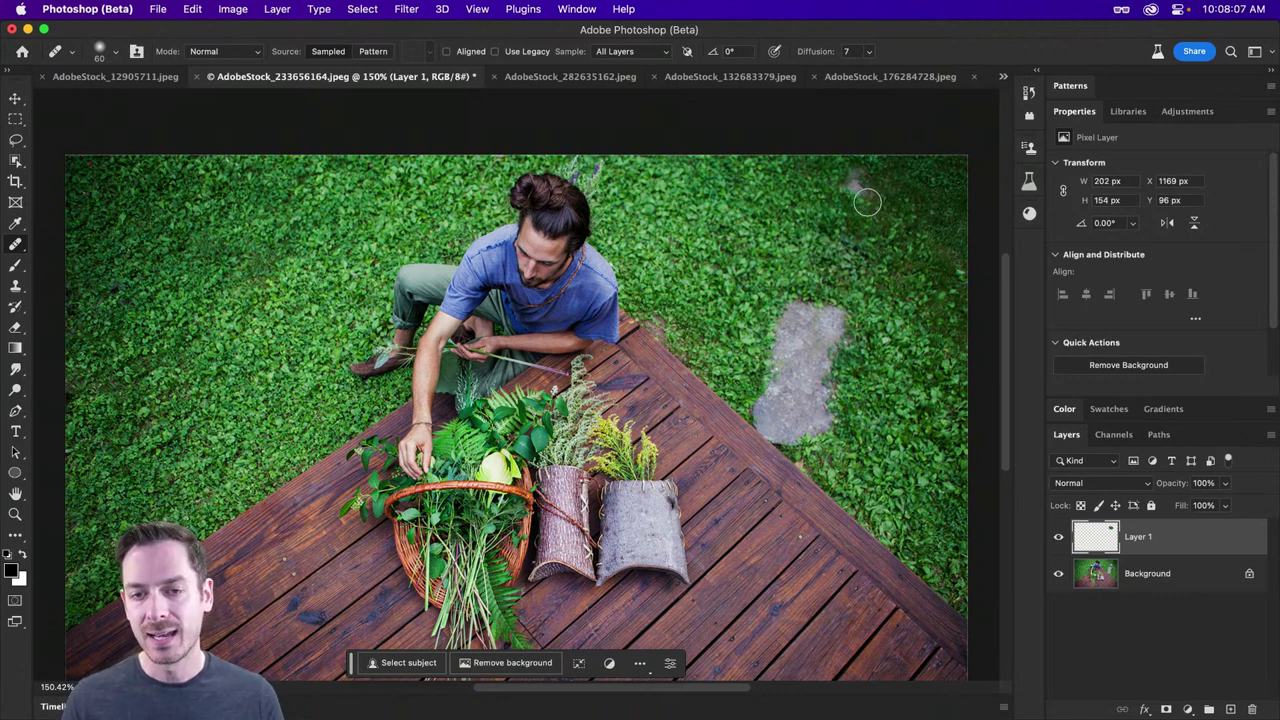
left_click(853, 193)
left_click_drag(853, 193, 869, 189)
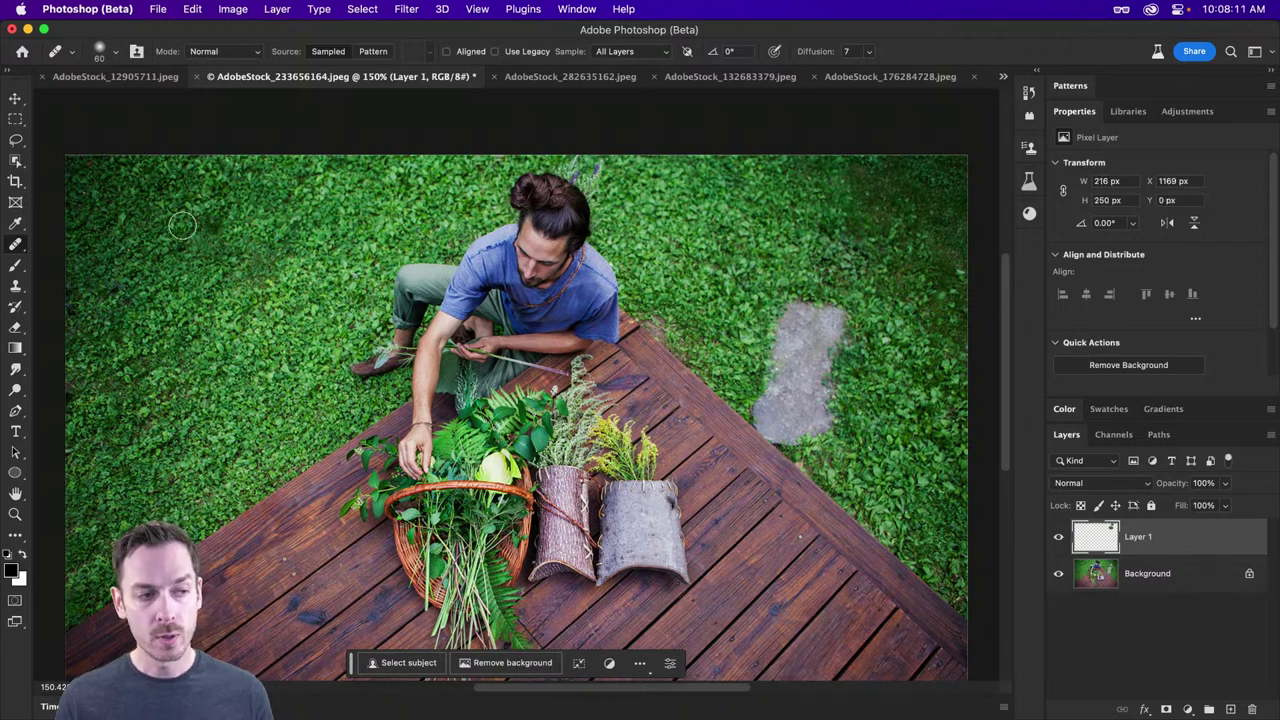
Step: Set up the Clone Stamp Tool at size 50, sampling current and lower layers
right_click(16, 246)
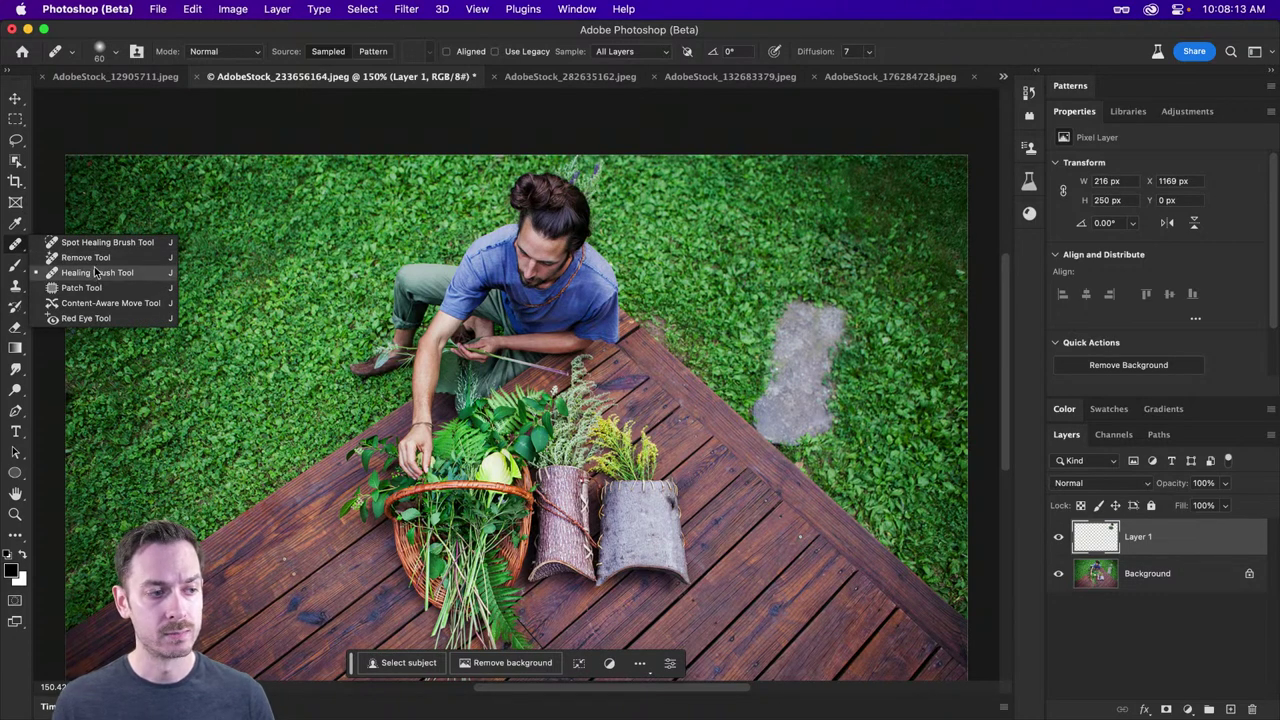
left_click(16, 246)
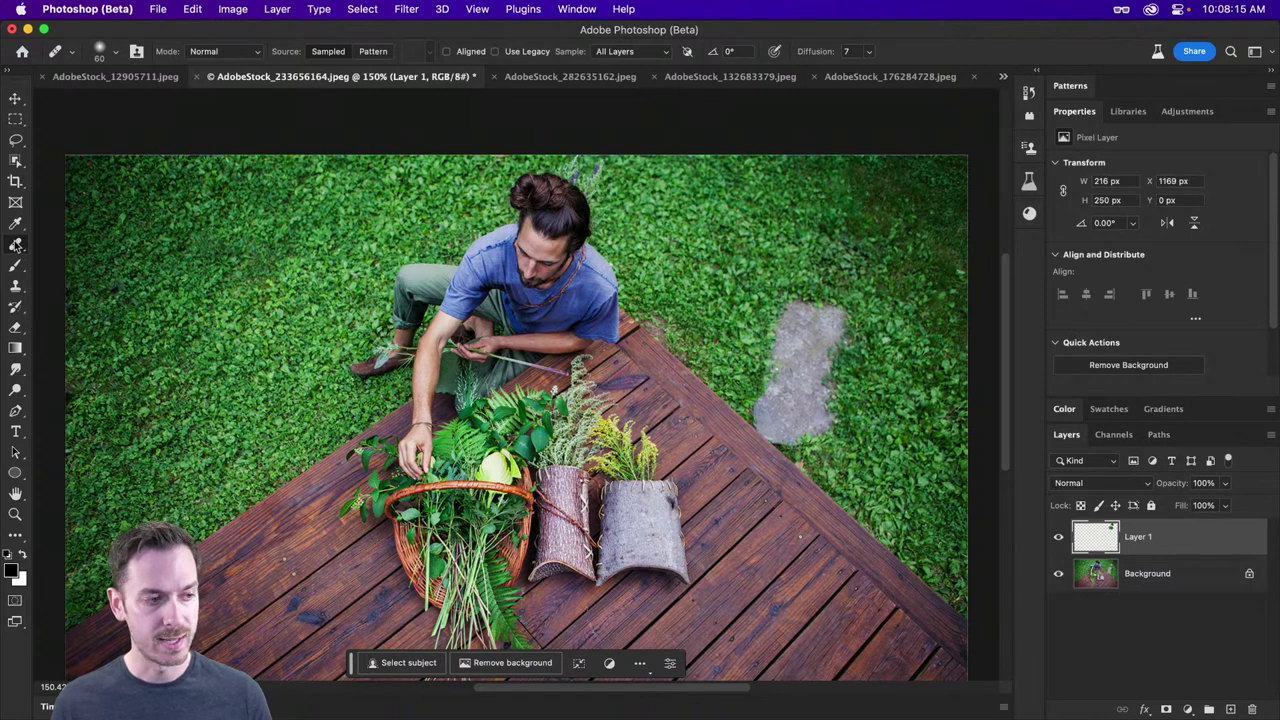
key("s")
right_click(16, 286)
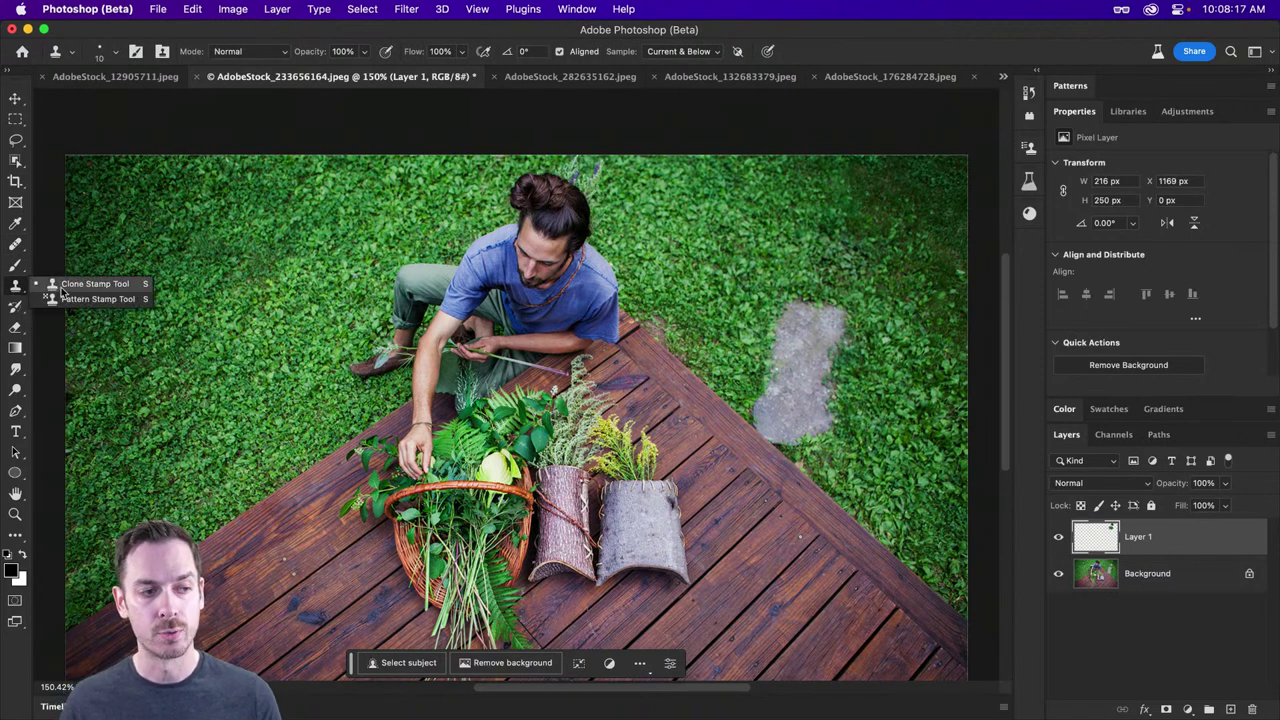
left_click(62, 286)
key("bracketright")
key("bracketright")
key("bracketright")
key("bracketright")
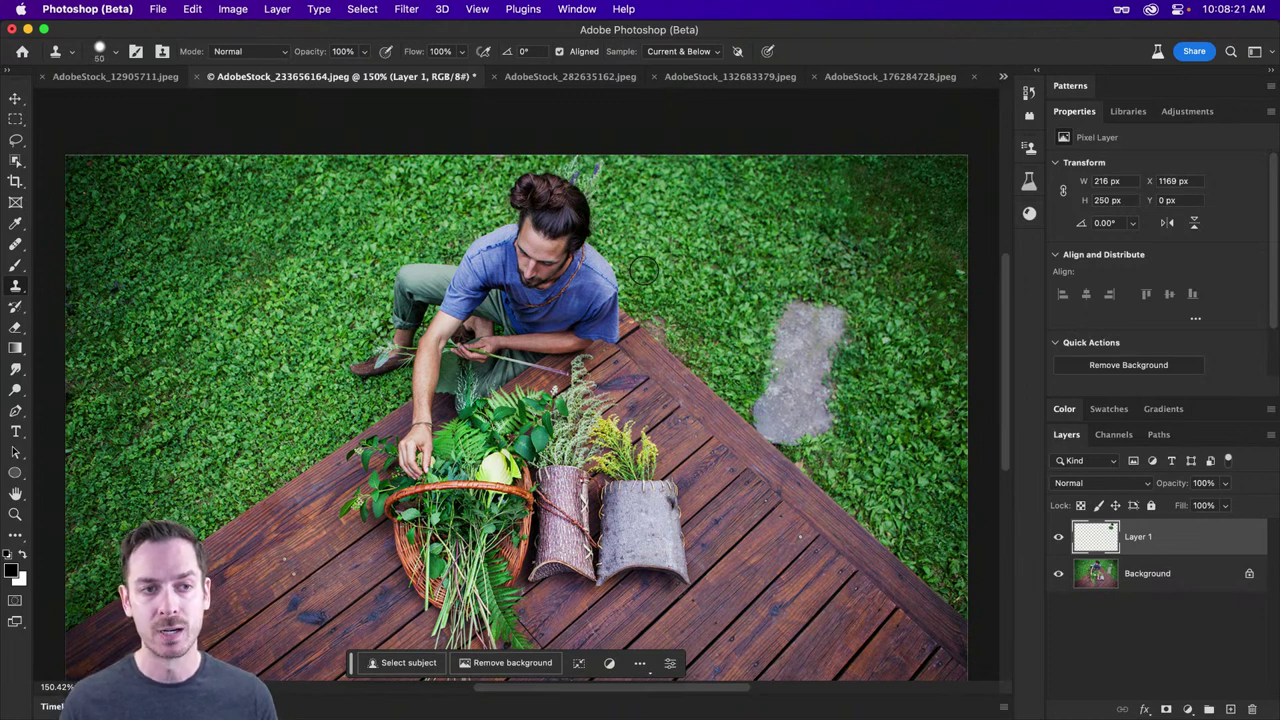
left_click(690, 51)
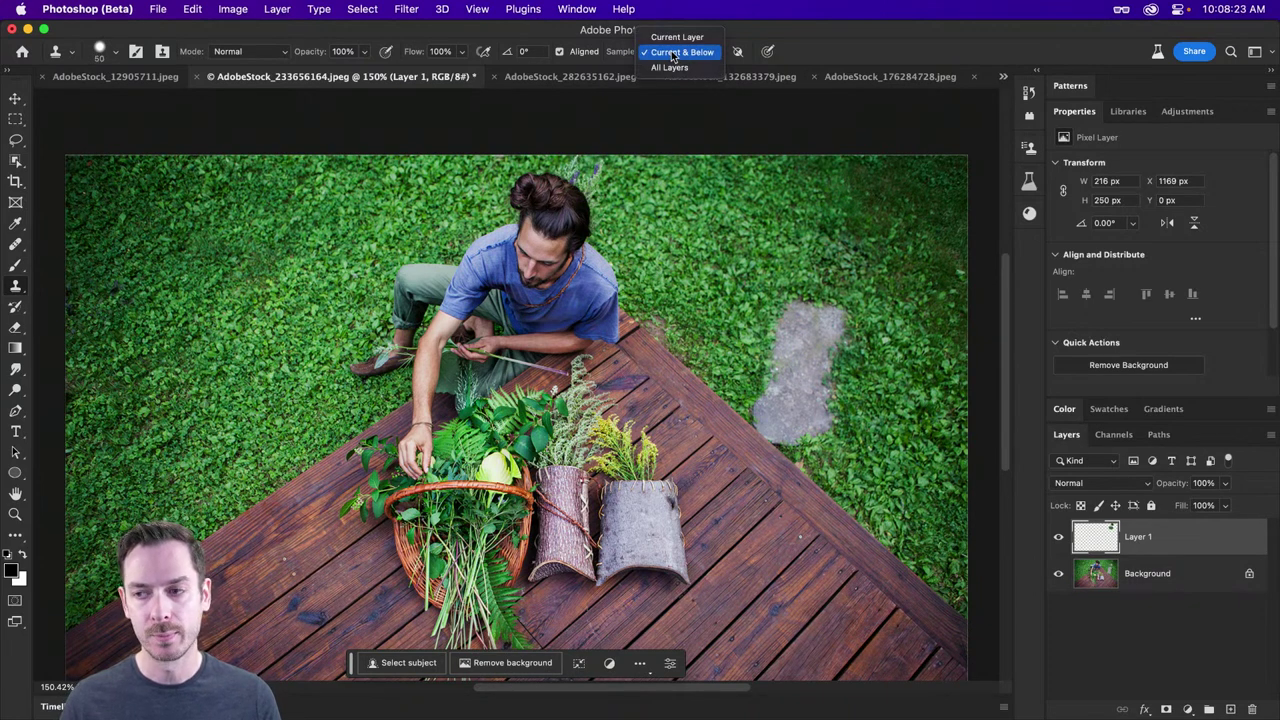
left_click(673, 53)
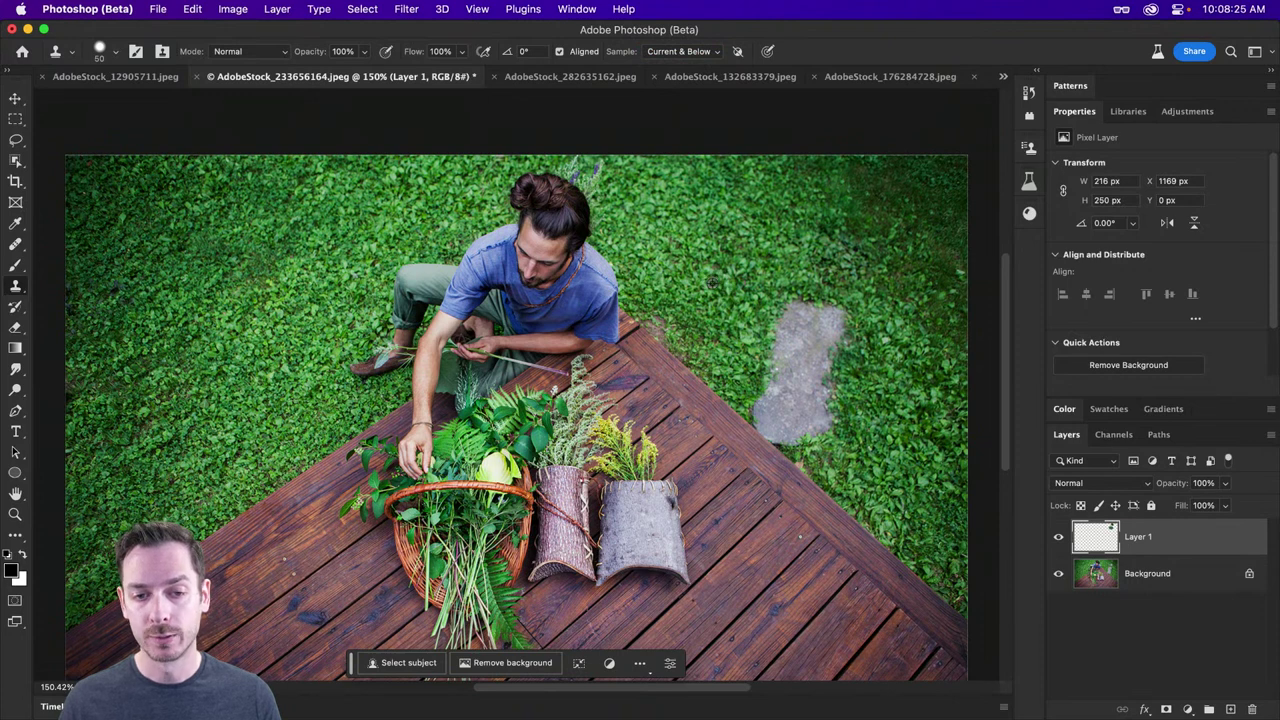
Step: Clone grass over the grey stone's top and undo the stray deck-edge stroke
mouse_move(780, 315)
left_mouse_down()
mouse_move(792, 308)
mouse_move(781, 325)
mouse_move(805, 325)
mouse_move(818, 314)
mouse_move(843, 334)
mouse_move(842, 320)
mouse_move(815, 345)
mouse_move(829, 353)
left_mouse_up()
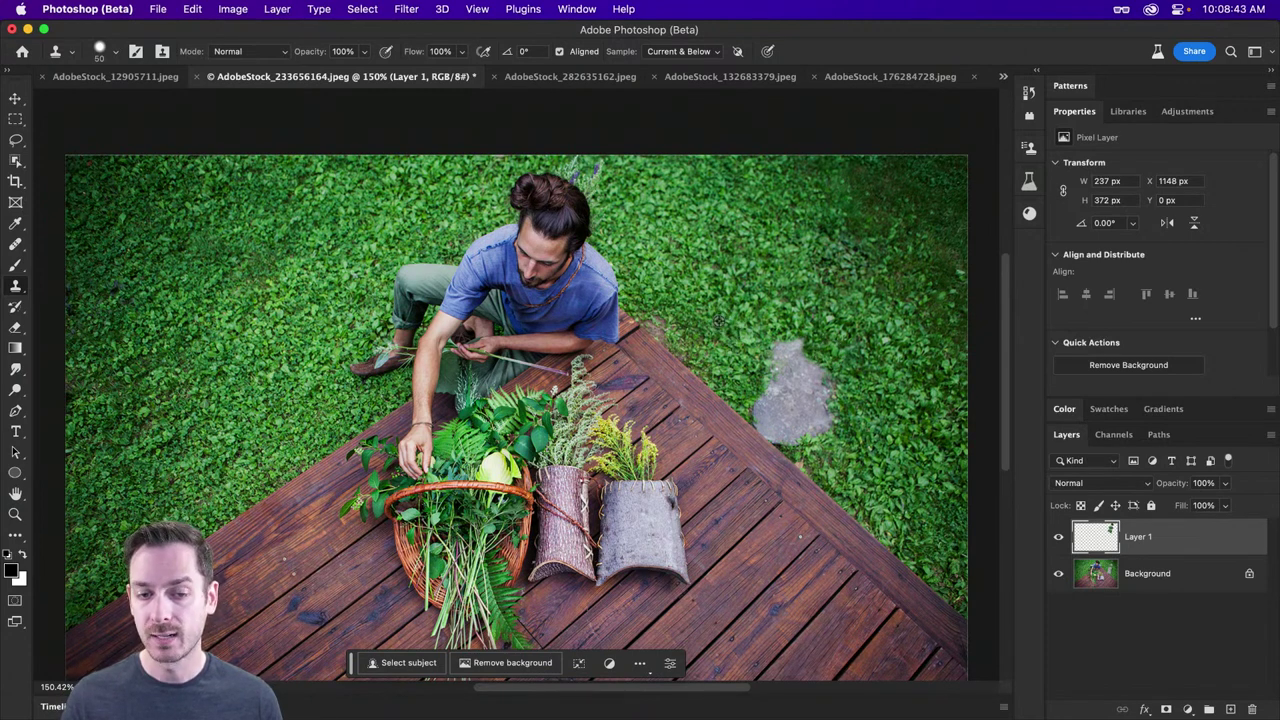
mouse_move(761, 338)
left_mouse_down()
mouse_move(790, 348)
mouse_move(779, 363)
mouse_move(822, 372)
mouse_move(810, 367)
mouse_move(831, 397)
mouse_move(822, 392)
left_mouse_up()
left_click(871, 396, "alt")
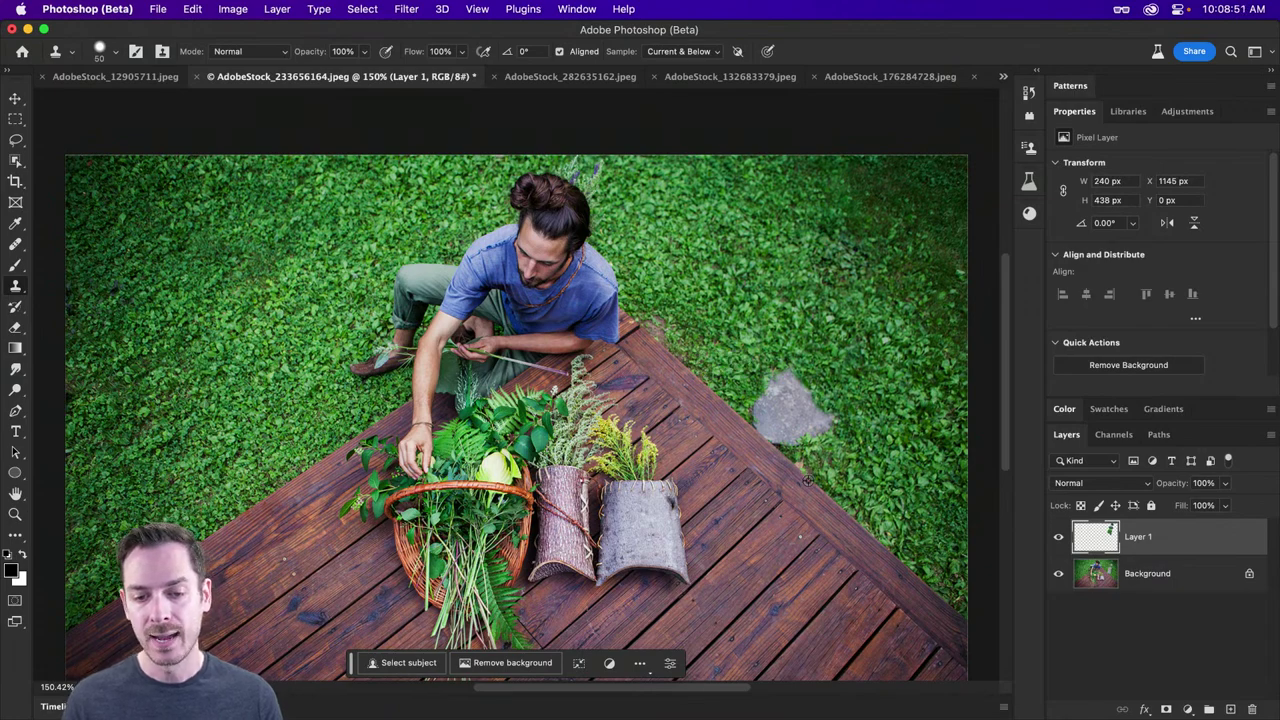
scroll(800, 488, "up", 5)
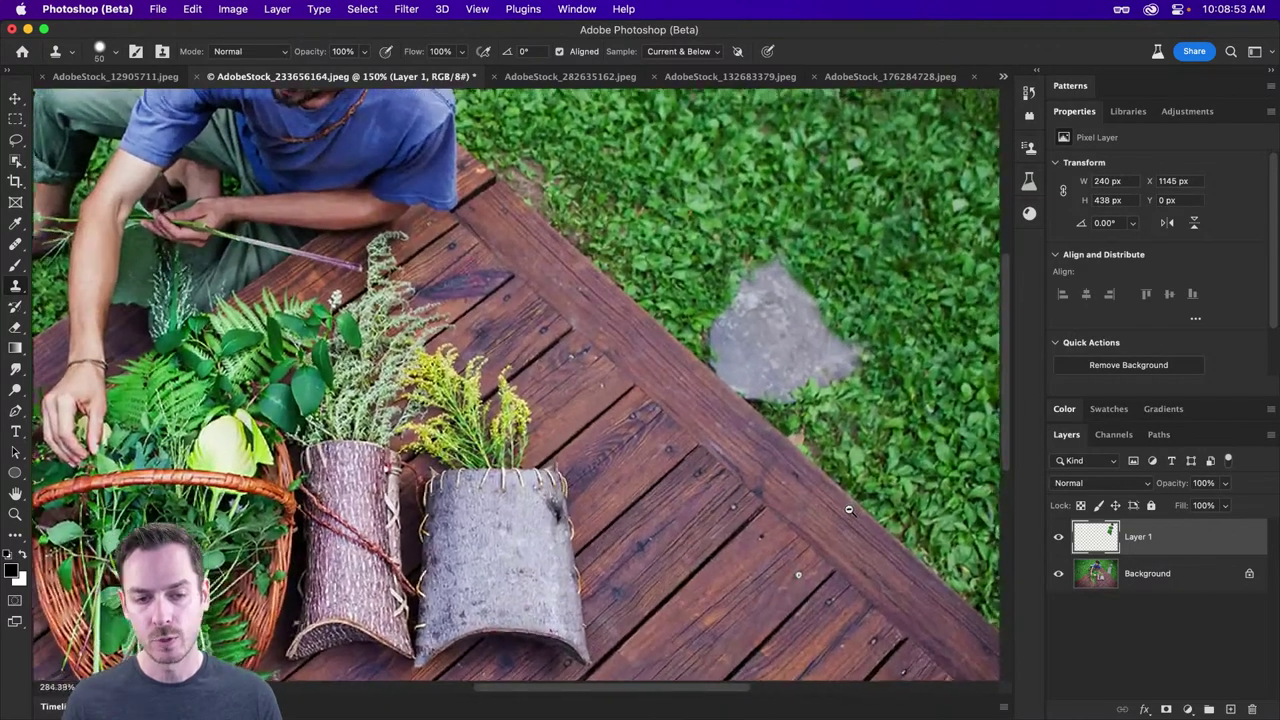
left_click_drag(734, 497, 750, 467)
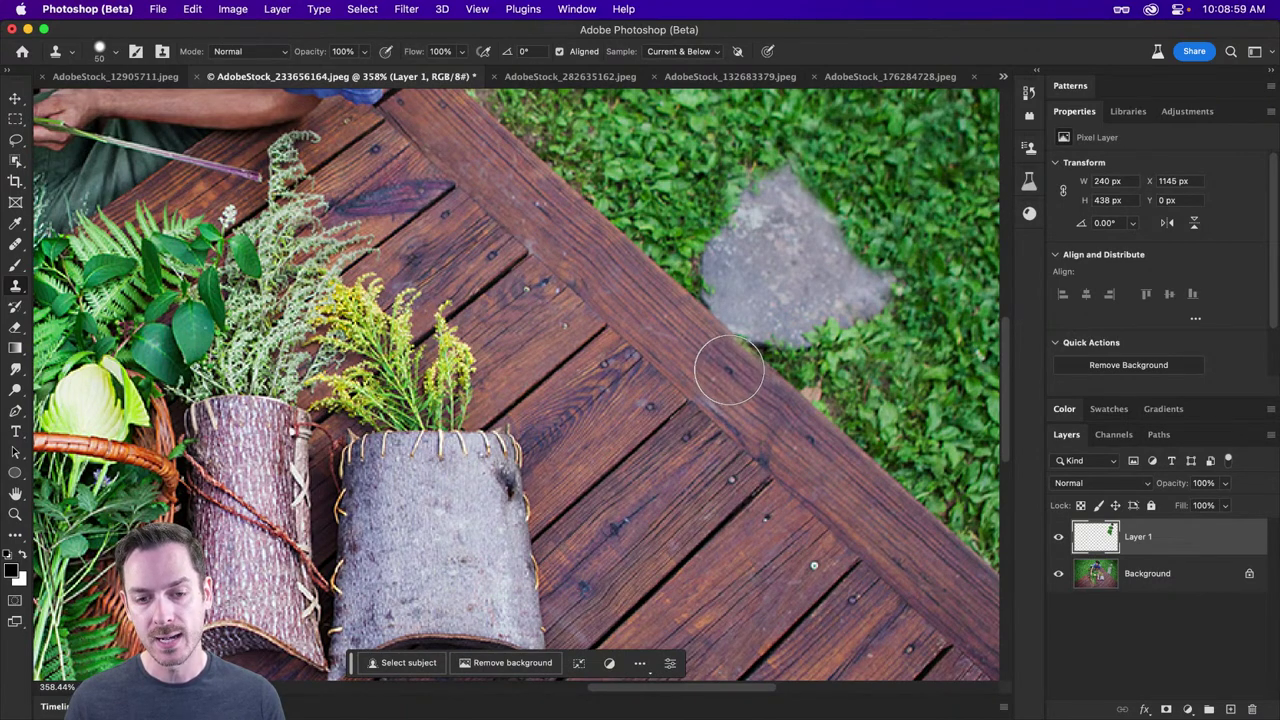
left_click(731, 368)
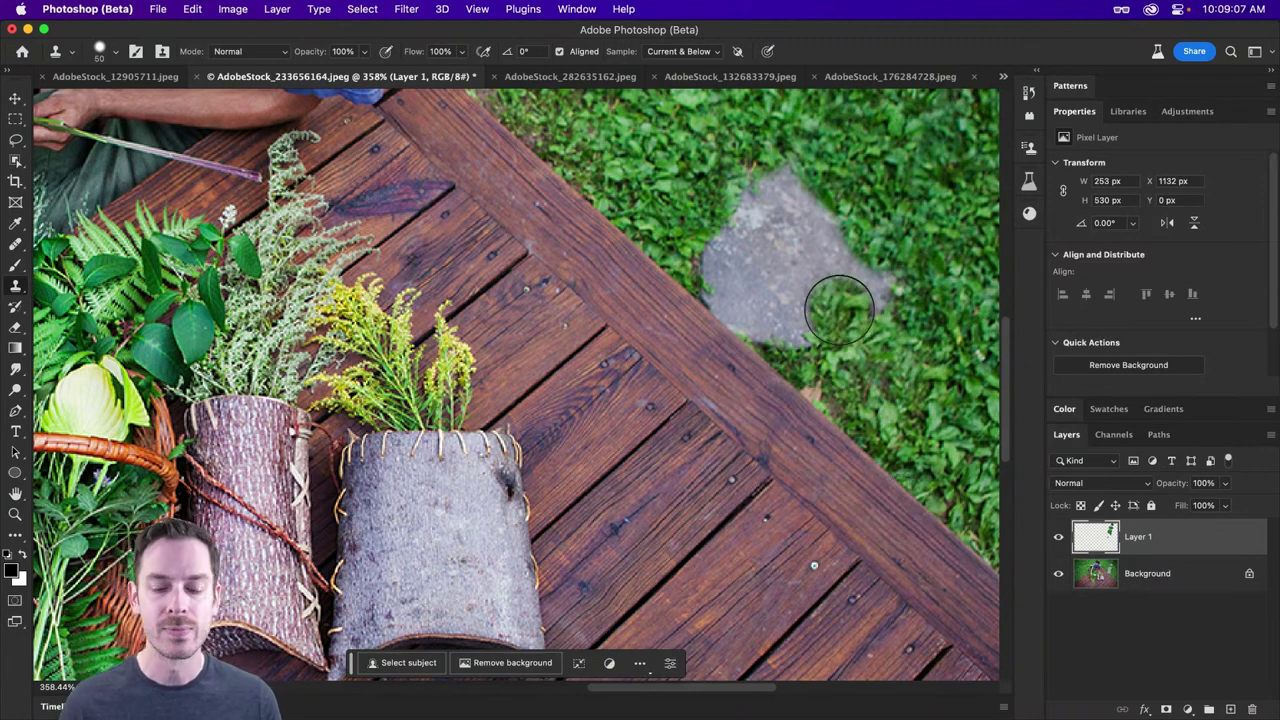
key("super+z")
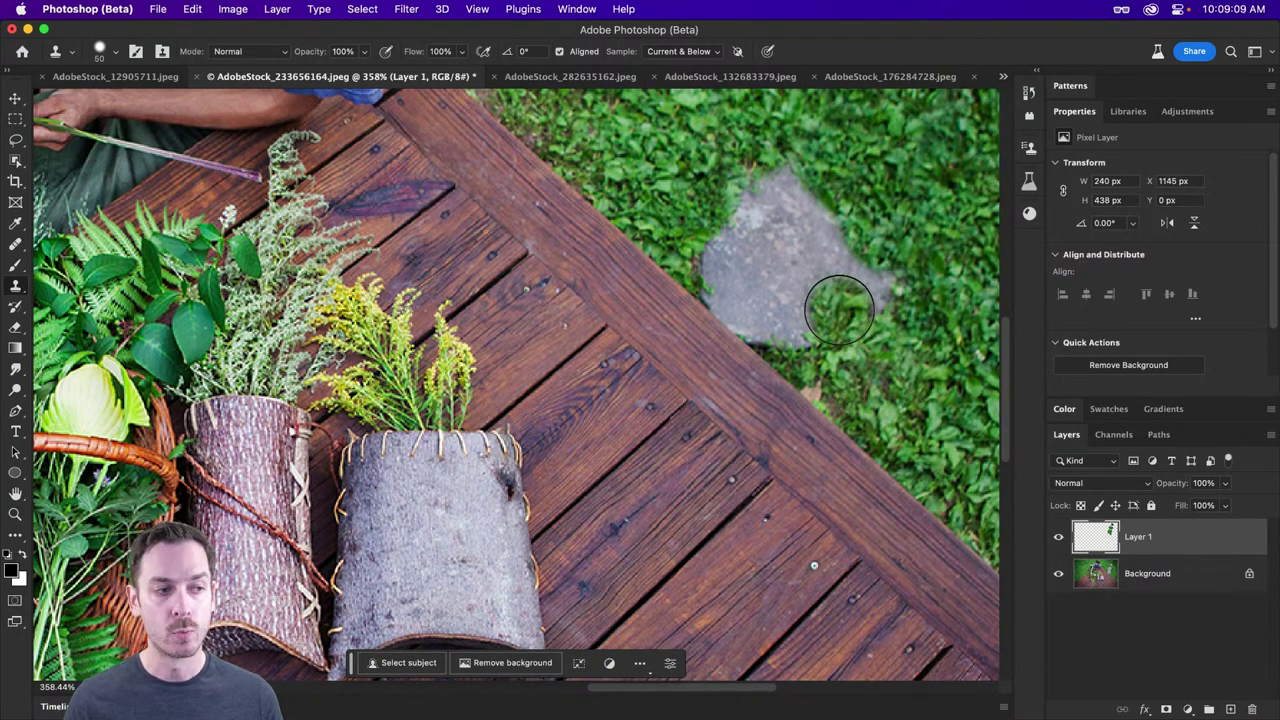
key("k")
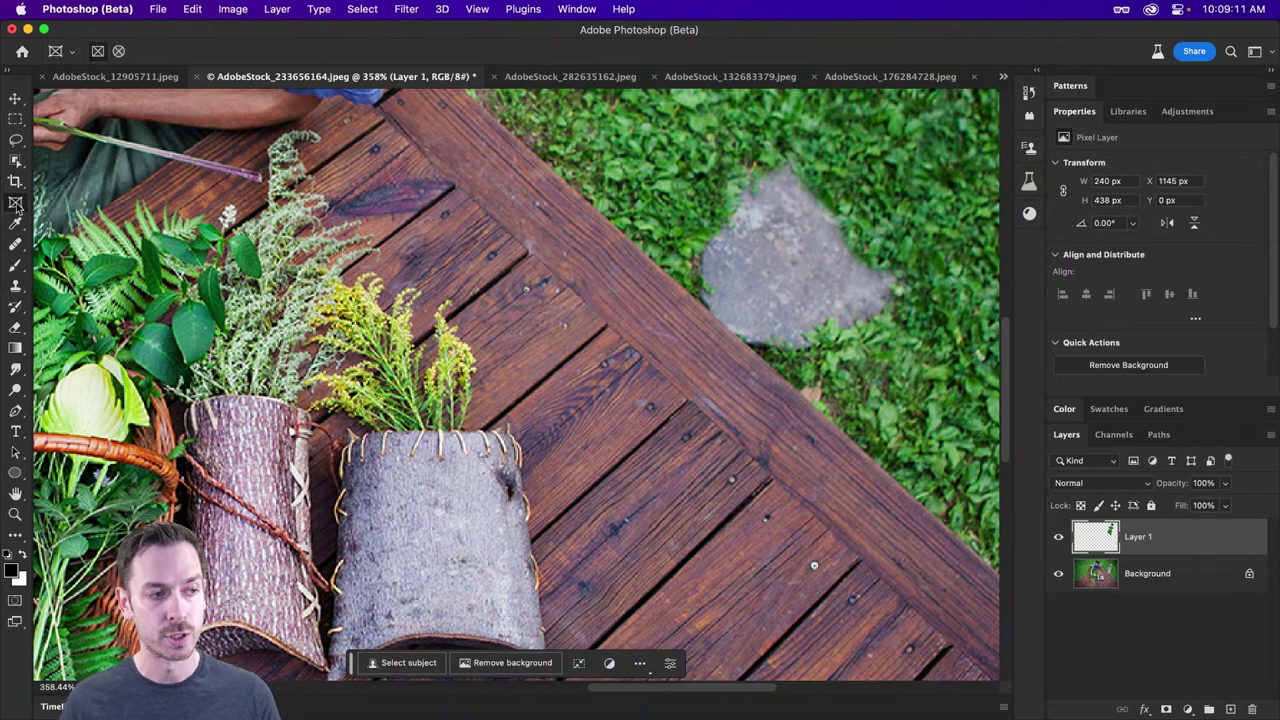
left_click(15, 244)
right_click(15, 244)
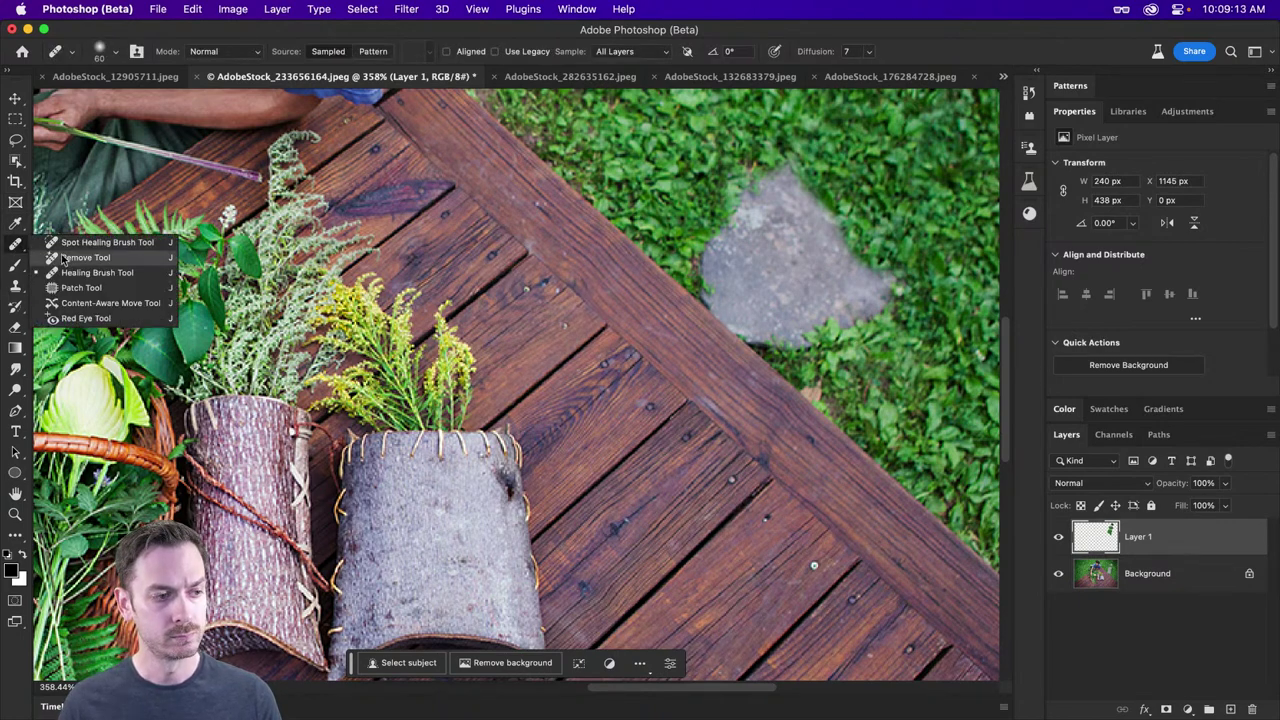
left_click(80, 271)
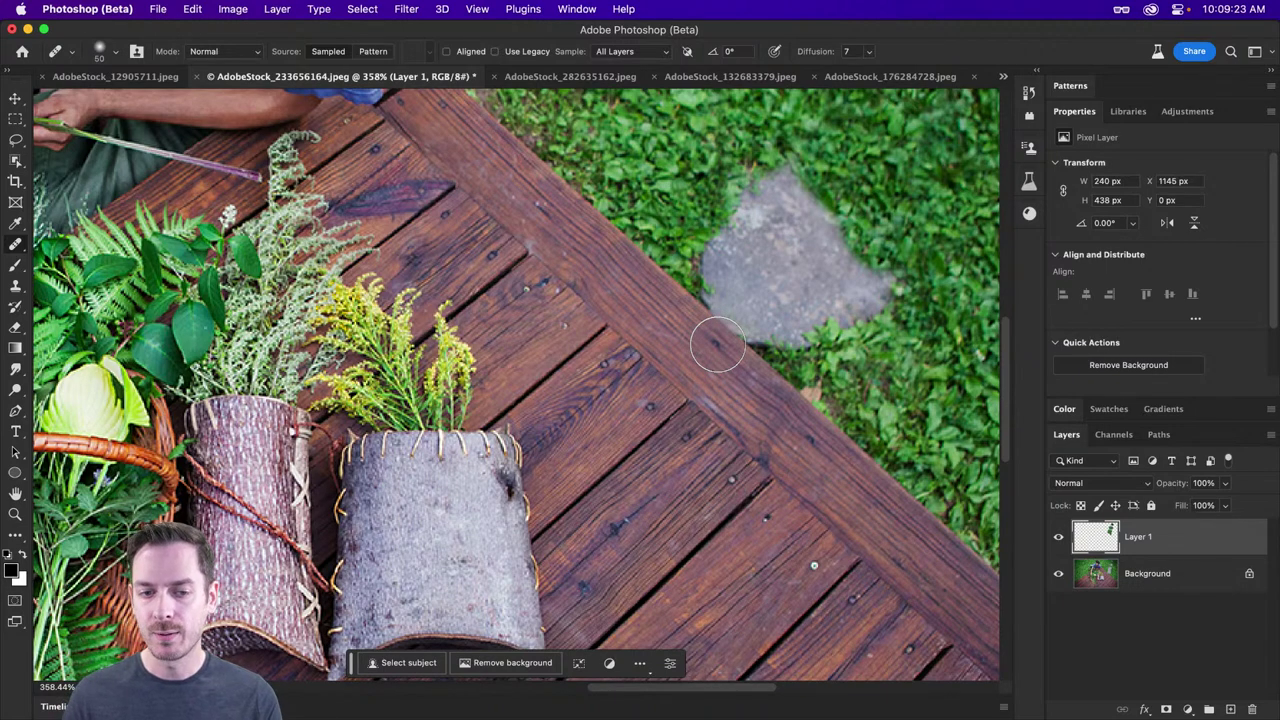
mouse_move(714, 337)
left_mouse_down()
mouse_move(692, 320)
mouse_move(745, 360)
mouse_move(685, 314)
mouse_move(758, 377)
mouse_move(671, 289)
mouse_move(651, 226)
left_mouse_up()
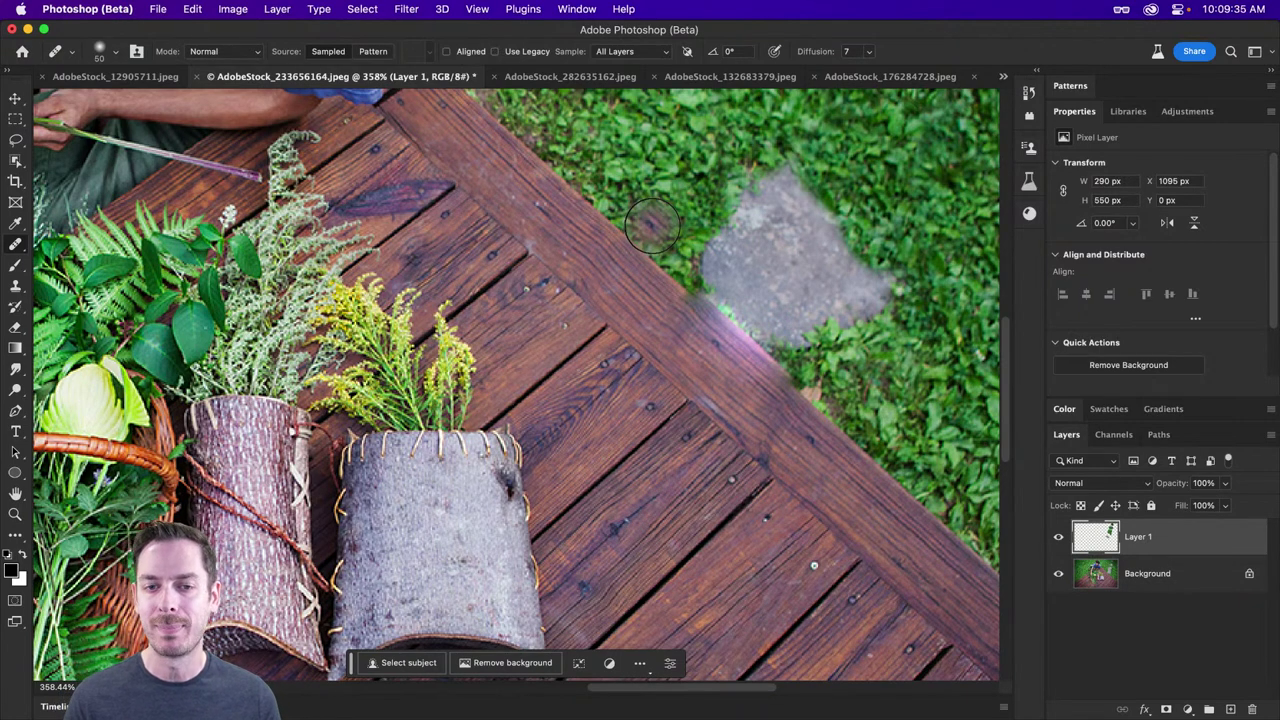
scroll(715, 310, "down", 5)
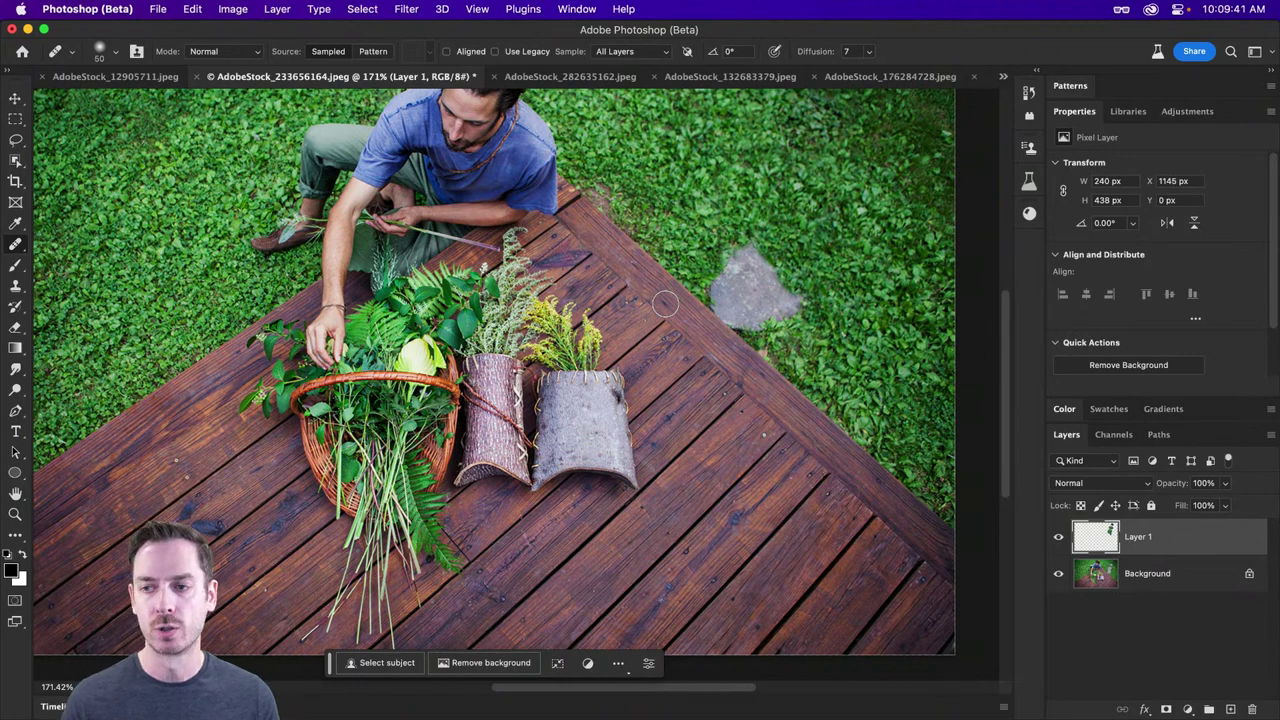
scroll(590, 162, "up", 2)
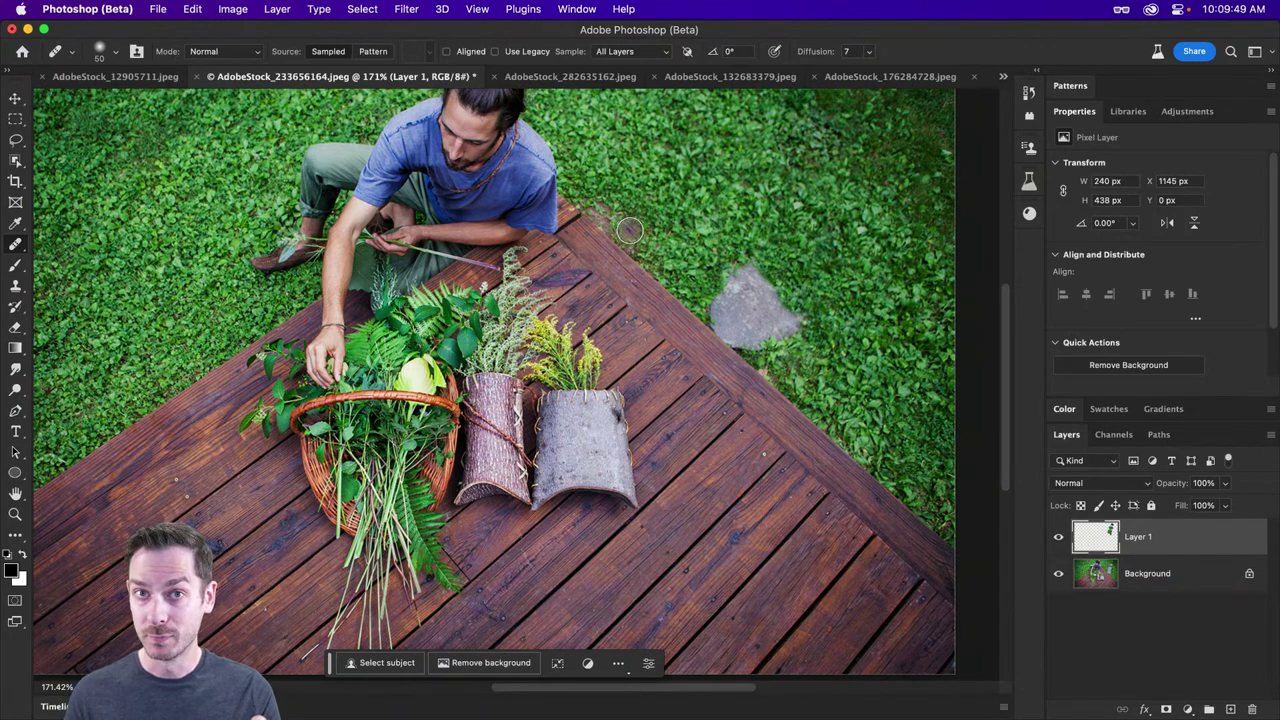
Step: Switch to the runners photo and add an empty Layer 1 above the Background
left_click(545, 82)
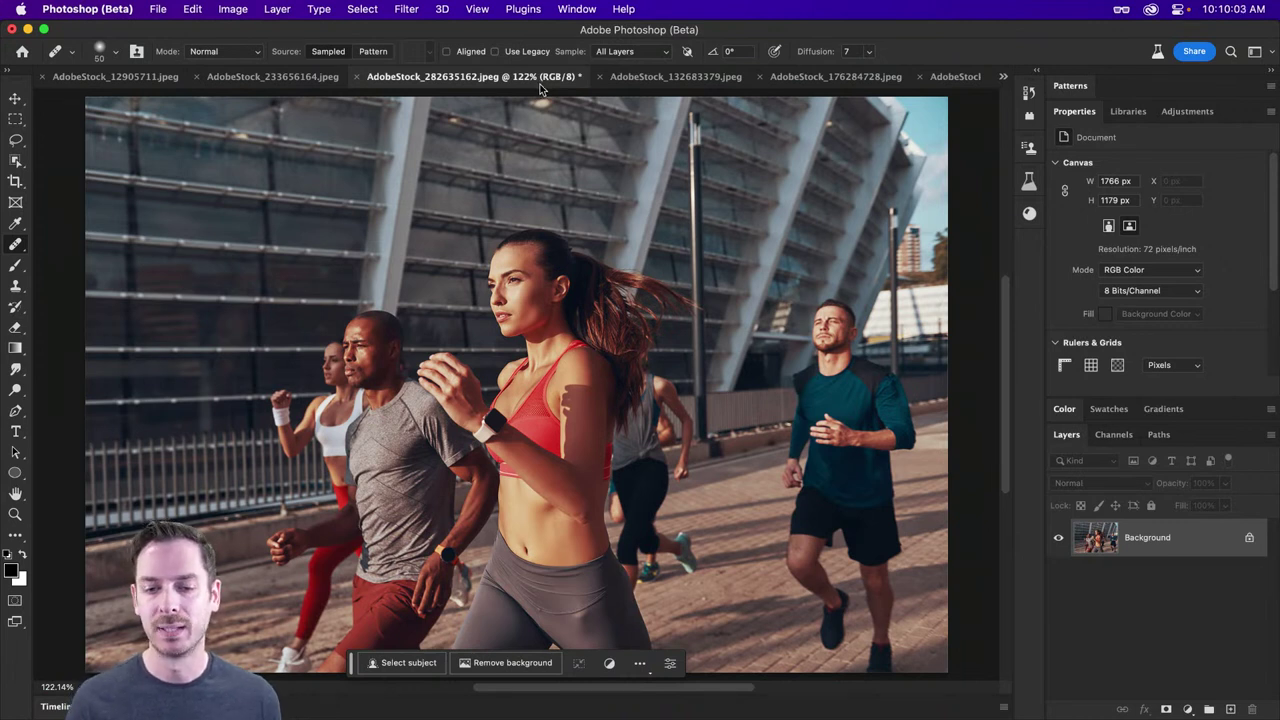
key("v")
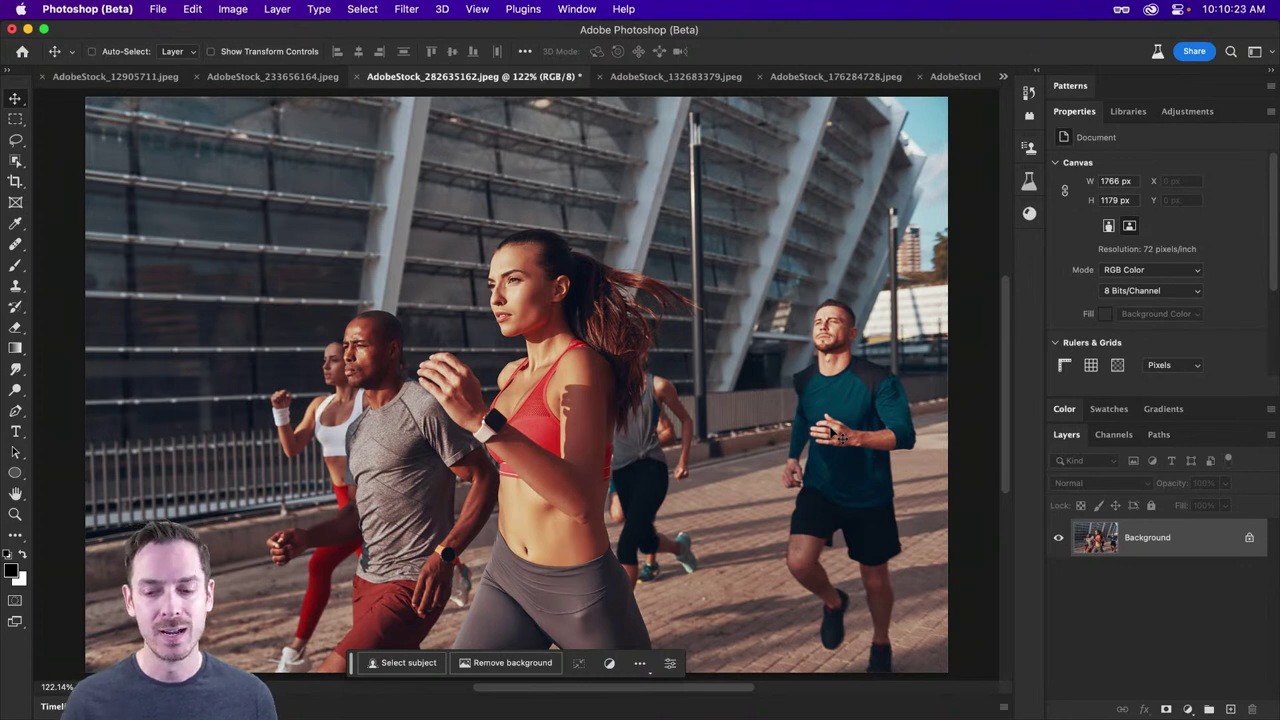
left_click(1231, 709)
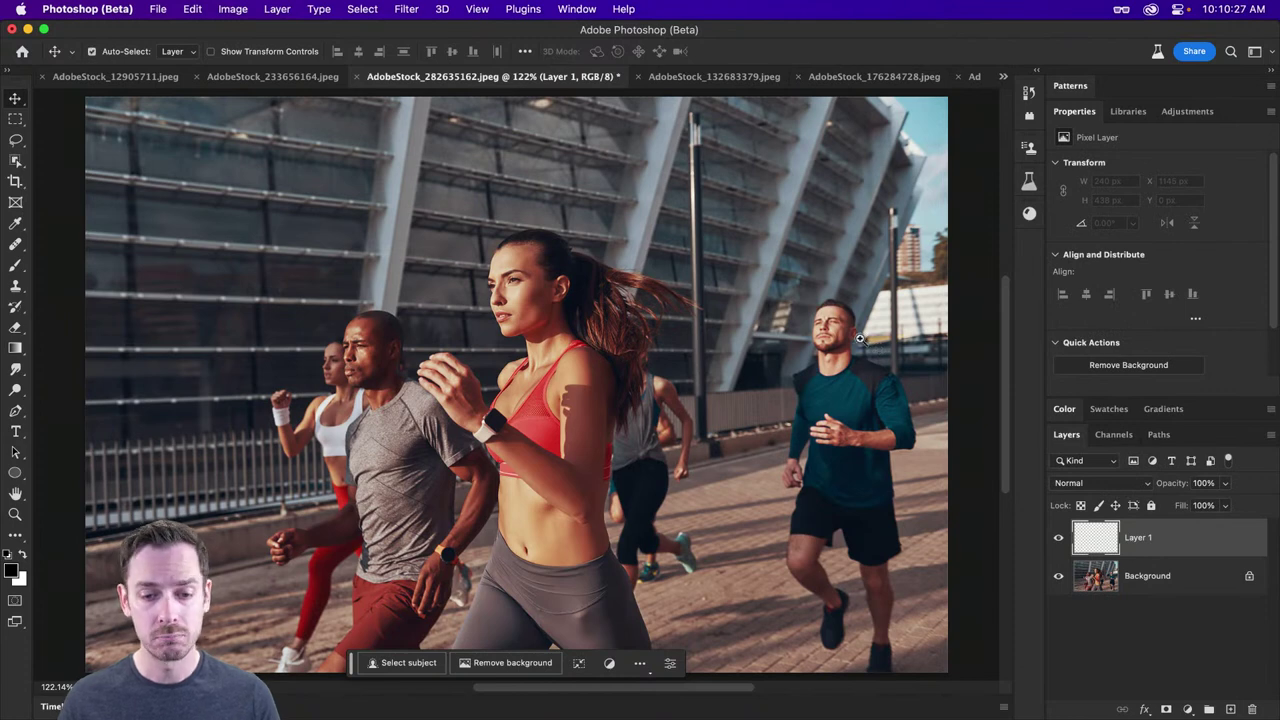
Step: Zoom onto the right-hand runner and heal his shoulder edge into the background with the Healing Brush
scroll(870, 345, "up", 5)
left_click_drag(868, 344, 767, 346)
scroll(780, 321, "up", 2)
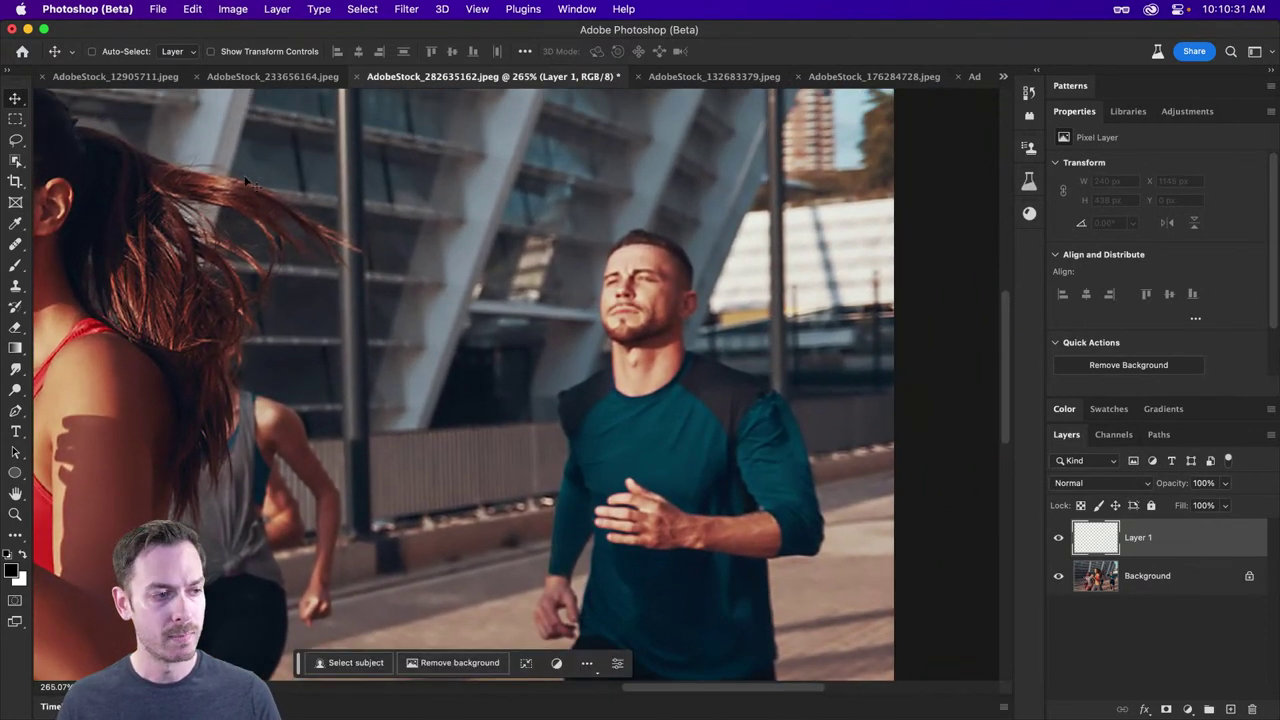
left_click(15, 222)
right_click(15, 244)
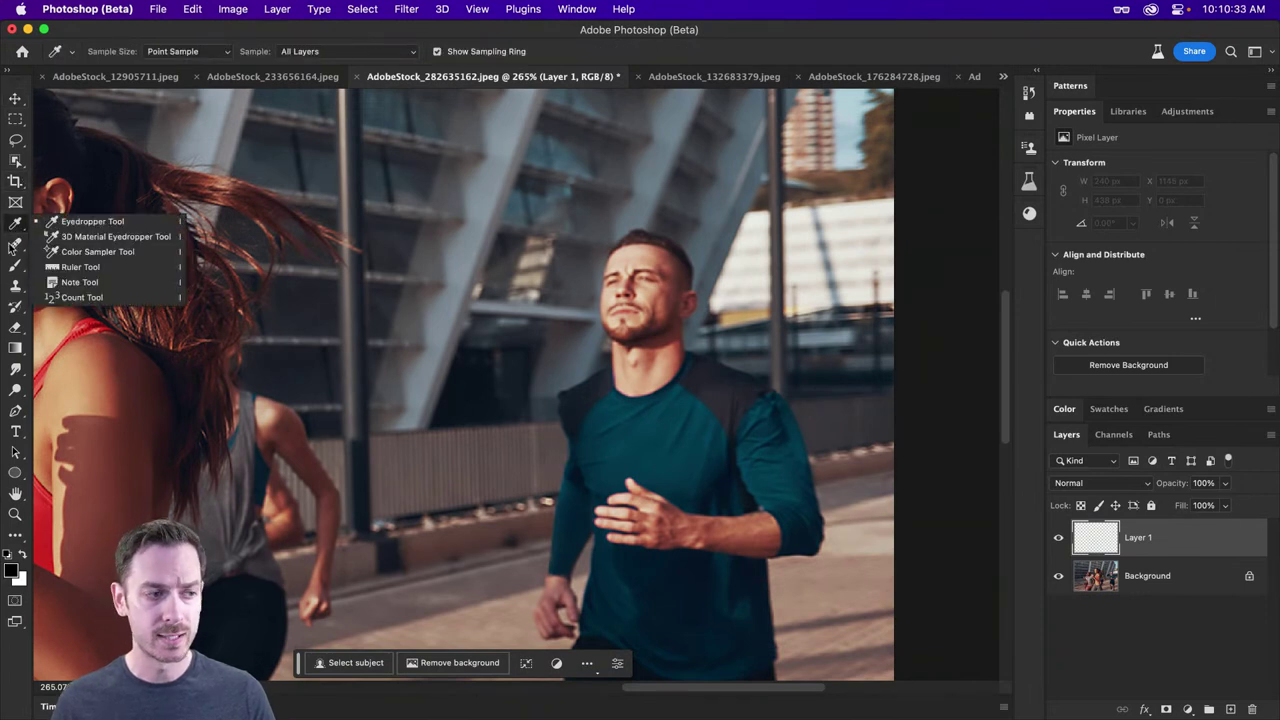
left_click(14, 246)
right_click(18, 247)
left_click(97, 272)
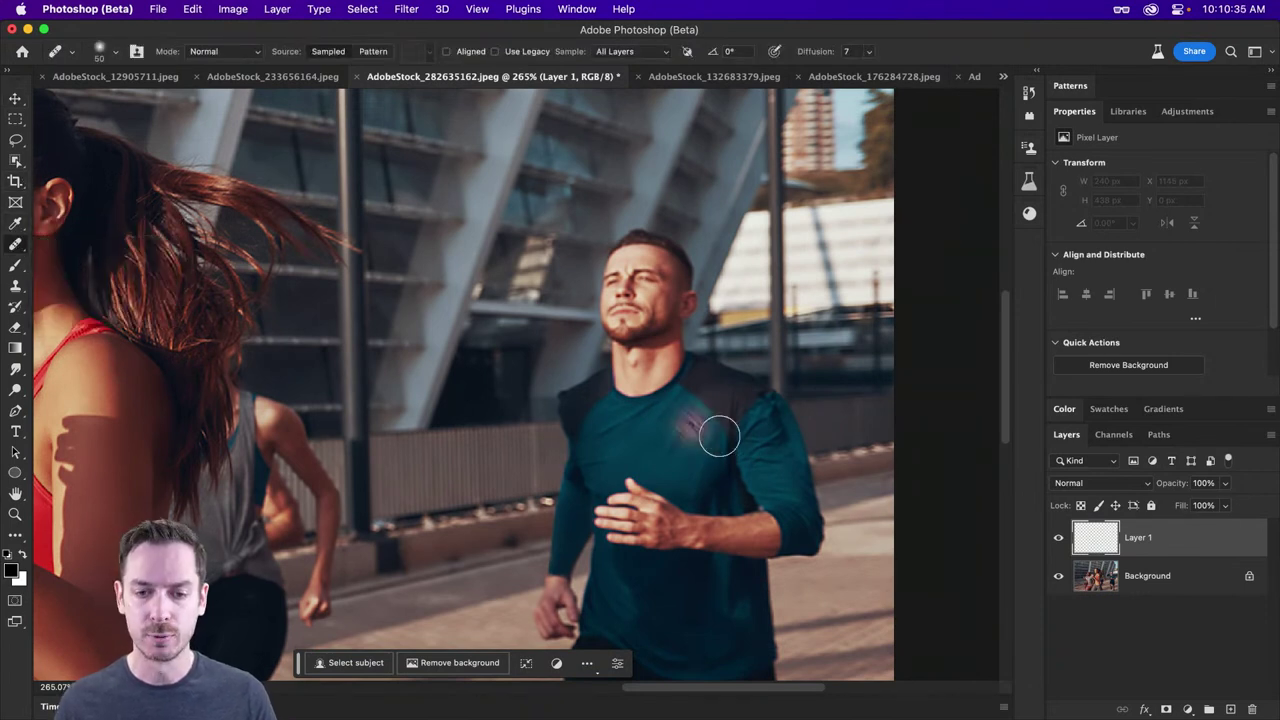
left_click(853, 401, "alt")
mouse_move(777, 408)
left_mouse_down()
mouse_move(791, 400)
mouse_move(780, 434)
mouse_move(794, 425)
left_mouse_up()
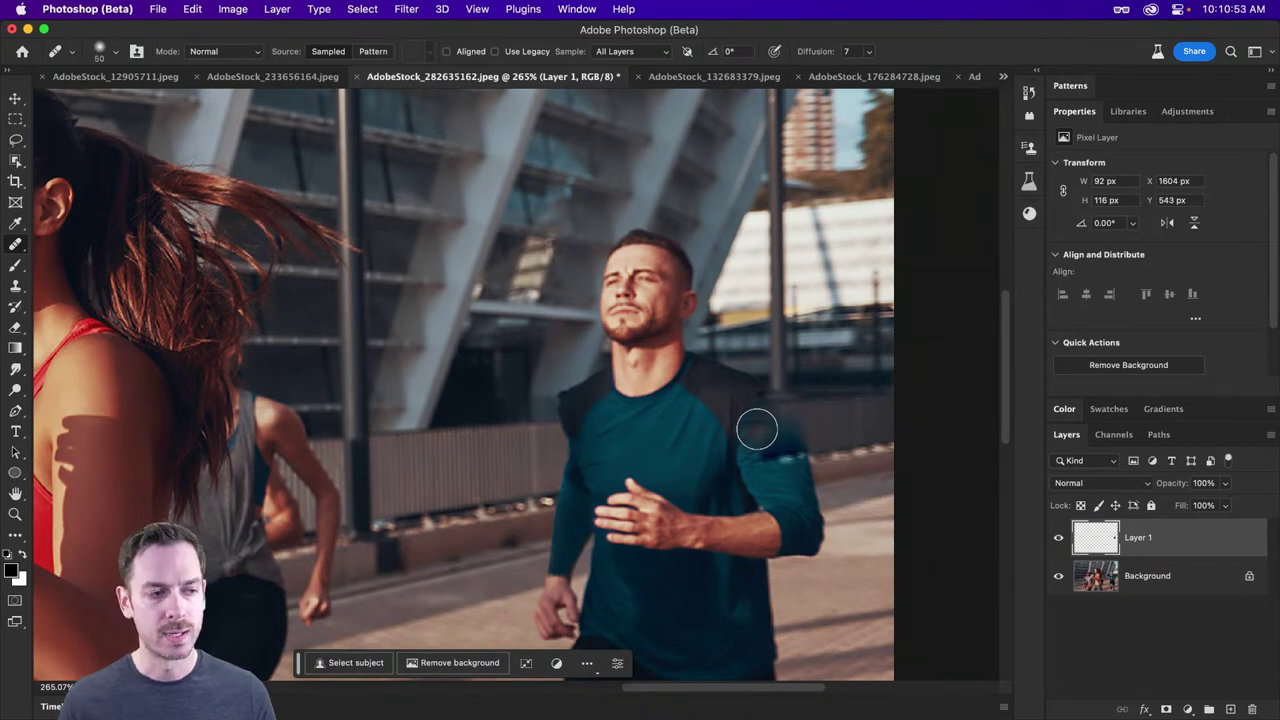
Step: Clone fence background over the runner's shoulder edge, undoing the strokes that hit his arm and head
key("s")
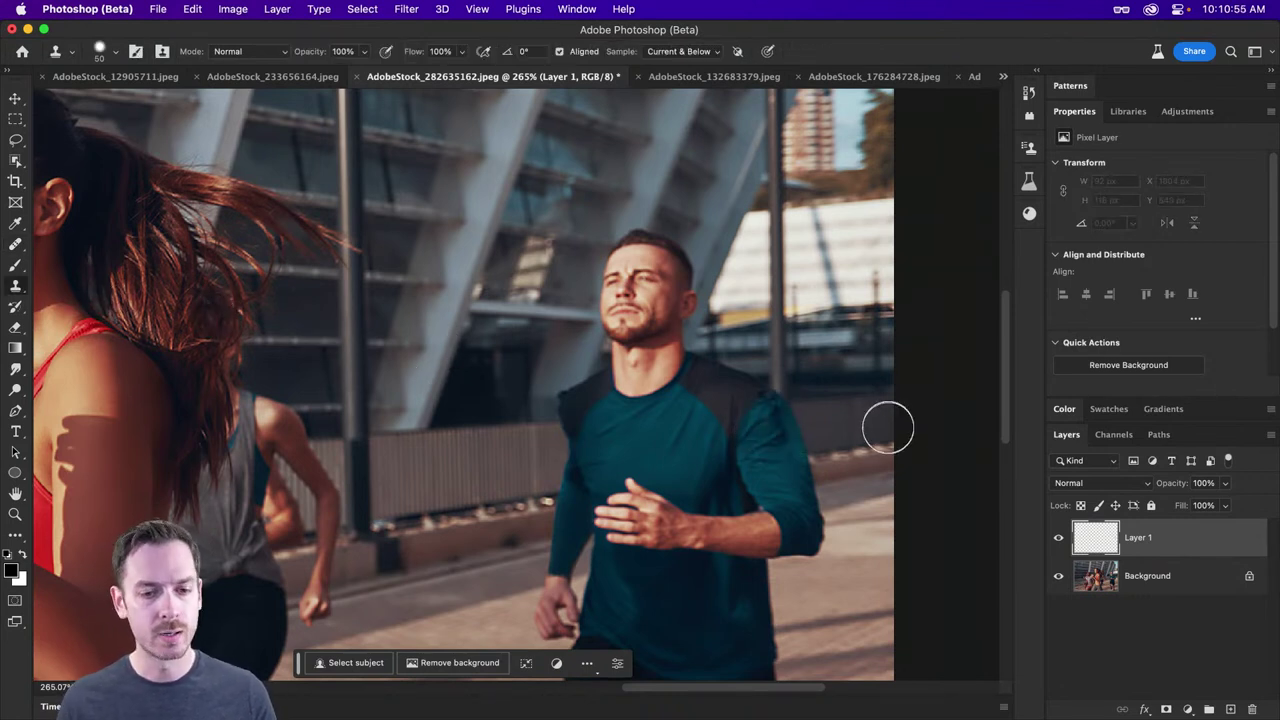
left_click(852, 399, "alt")
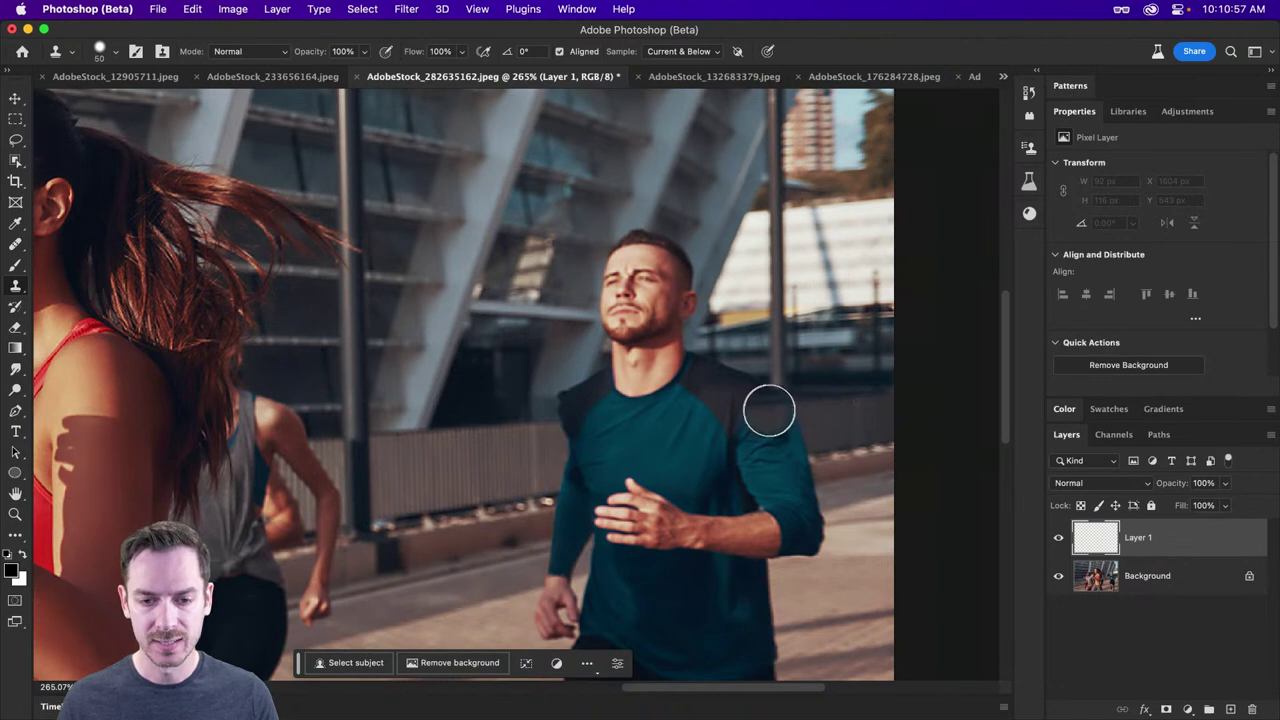
left_click_drag(778, 412, 808, 527)
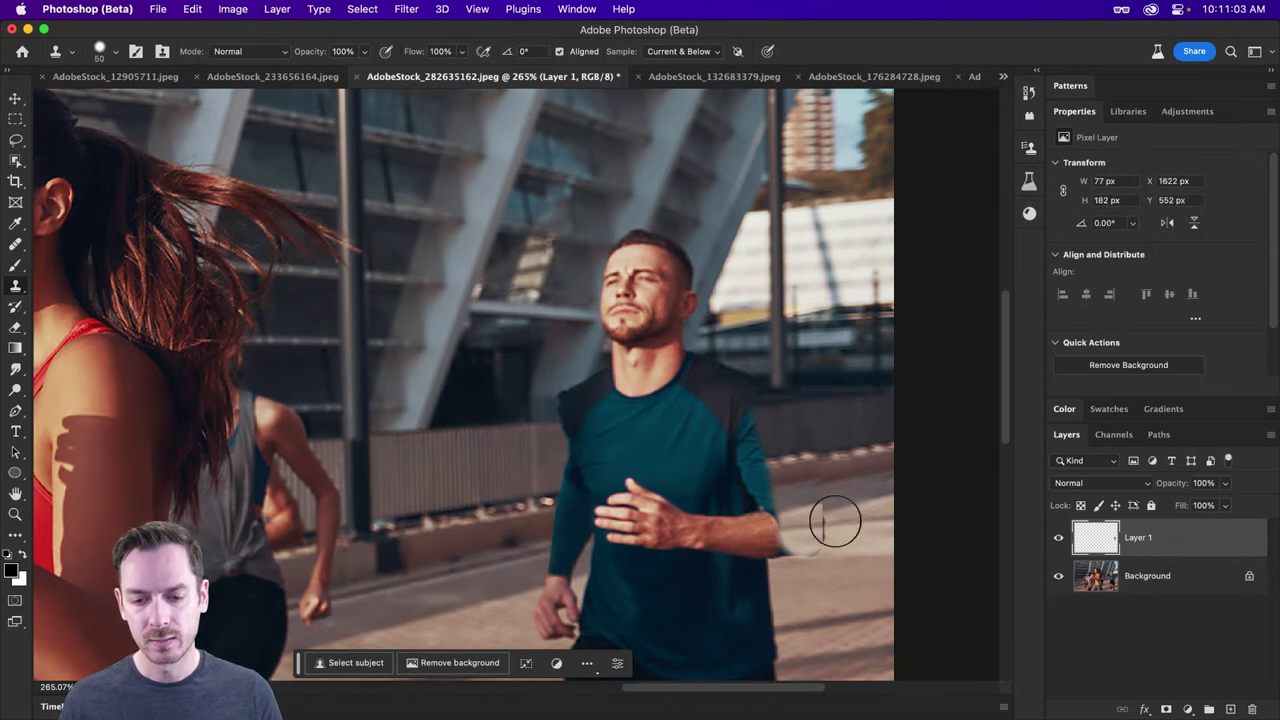
mouse_move(814, 514)
left_mouse_down()
mouse_move(806, 534)
mouse_move(797, 526)
mouse_move(835, 513)
left_mouse_up()
scroll(837, 508, "down", 2)
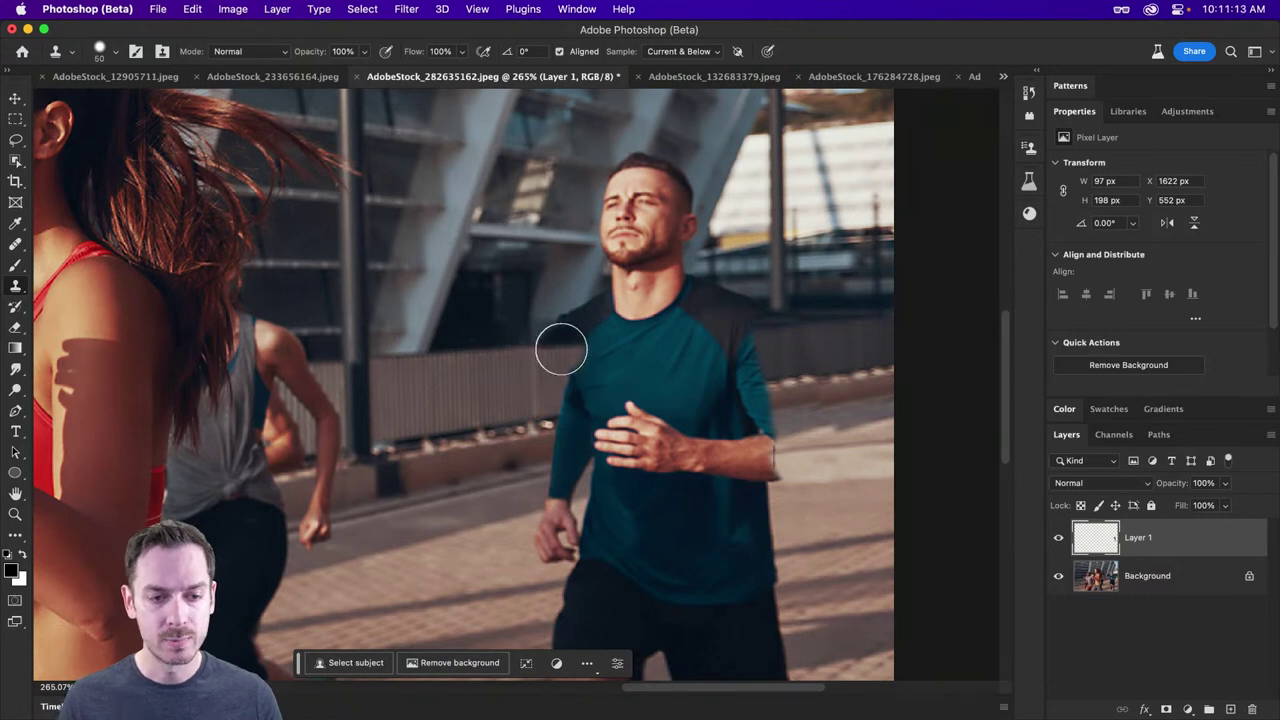
mouse_move(560, 347)
left_mouse_down()
mouse_move(564, 396)
mouse_move(551, 306)
left_mouse_up()
scroll(590, 240, "up", 2)
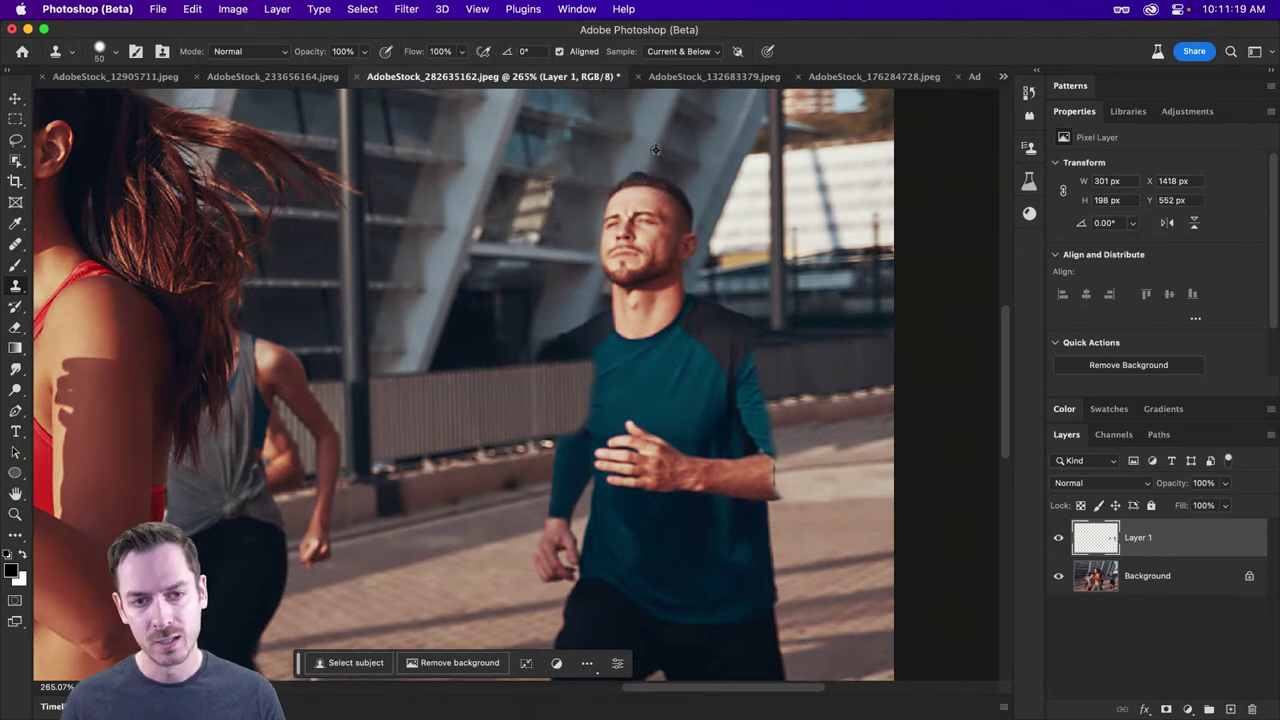
left_click_drag(640, 189, 671, 195)
key("super+z")
key("super+z")
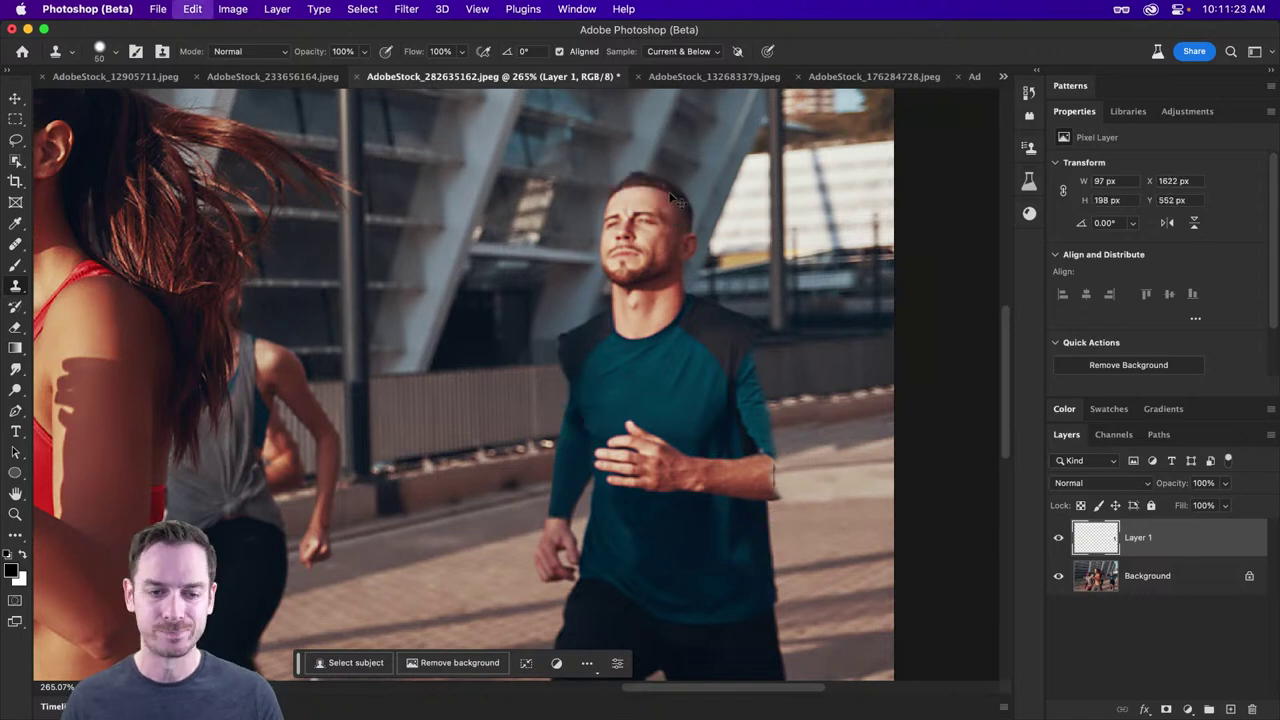
key("super+z")
key("super+z")
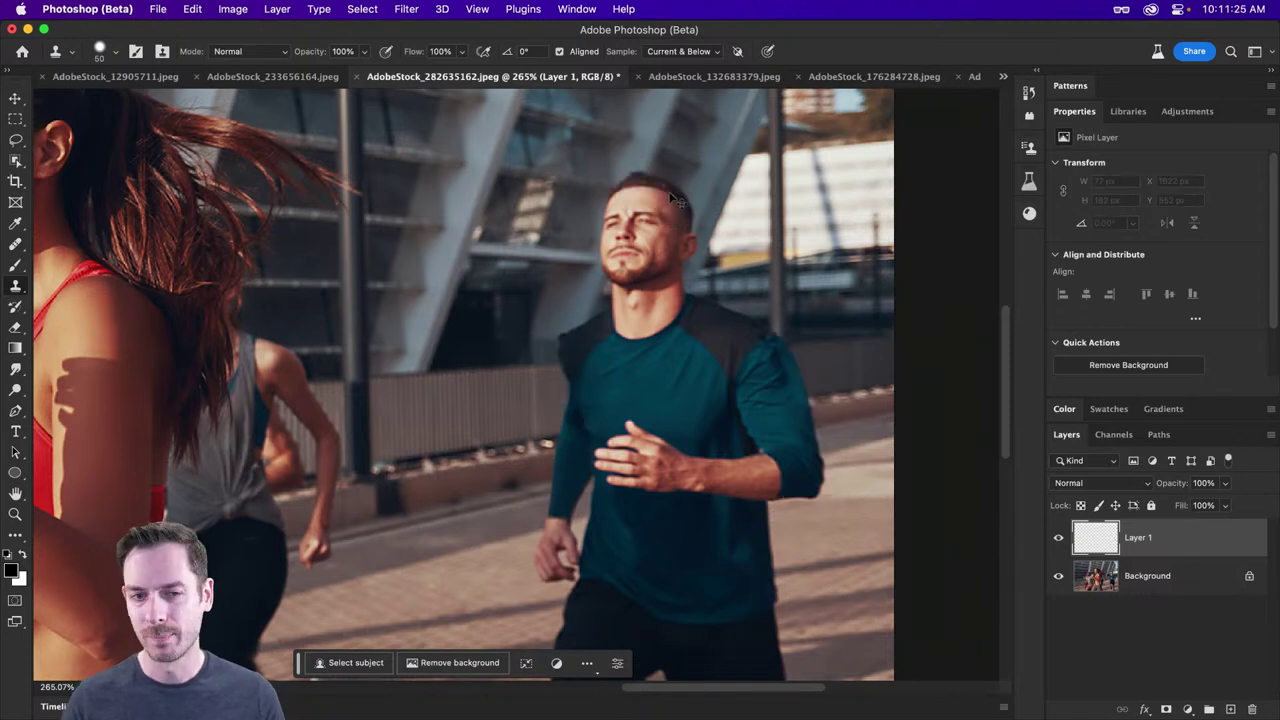
key("super+0")
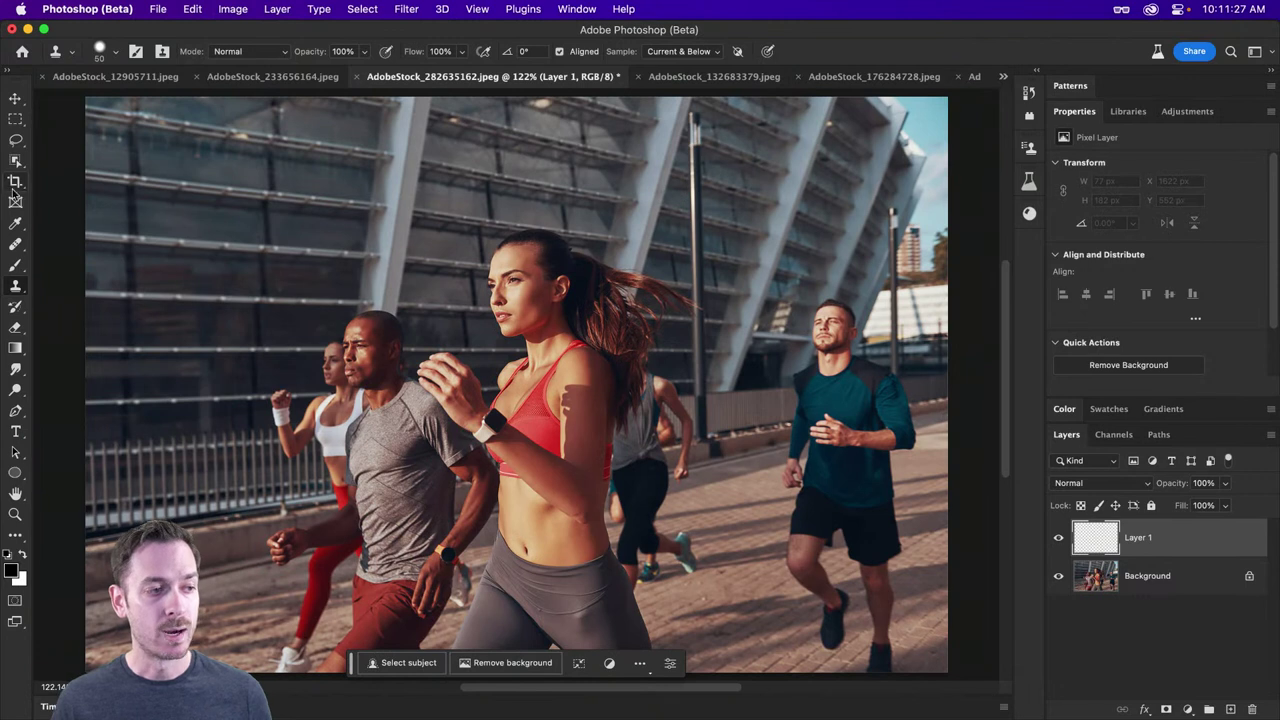
Step: Use the Object Selection Tool on the Background layer to select the right-hand runner
left_click(16, 164)
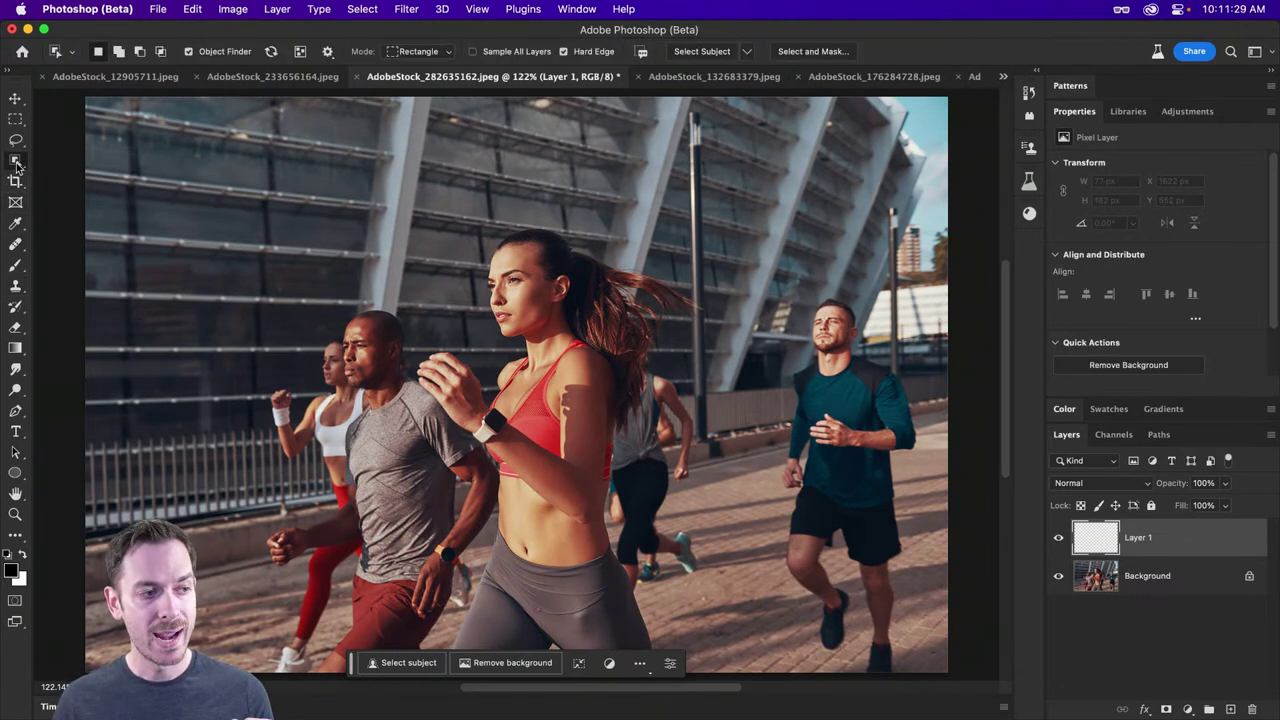
right_click(16, 164)
left_click(78, 160)
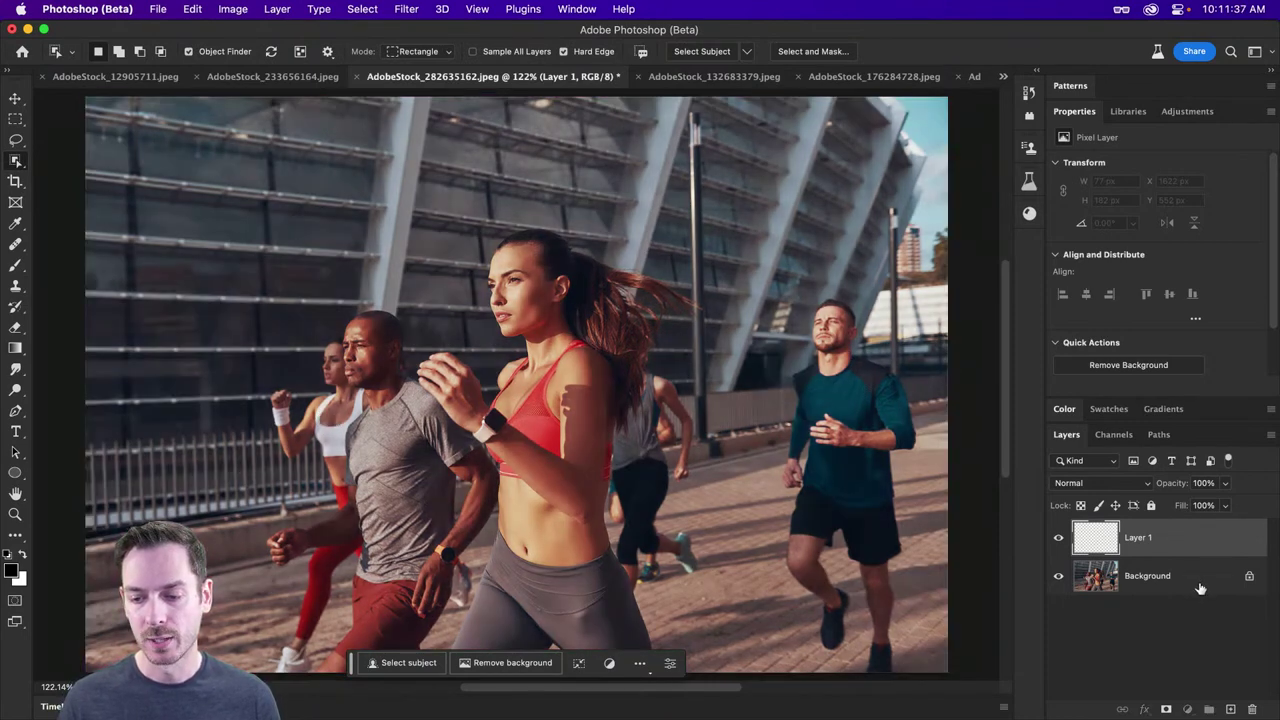
left_click(1200, 588)
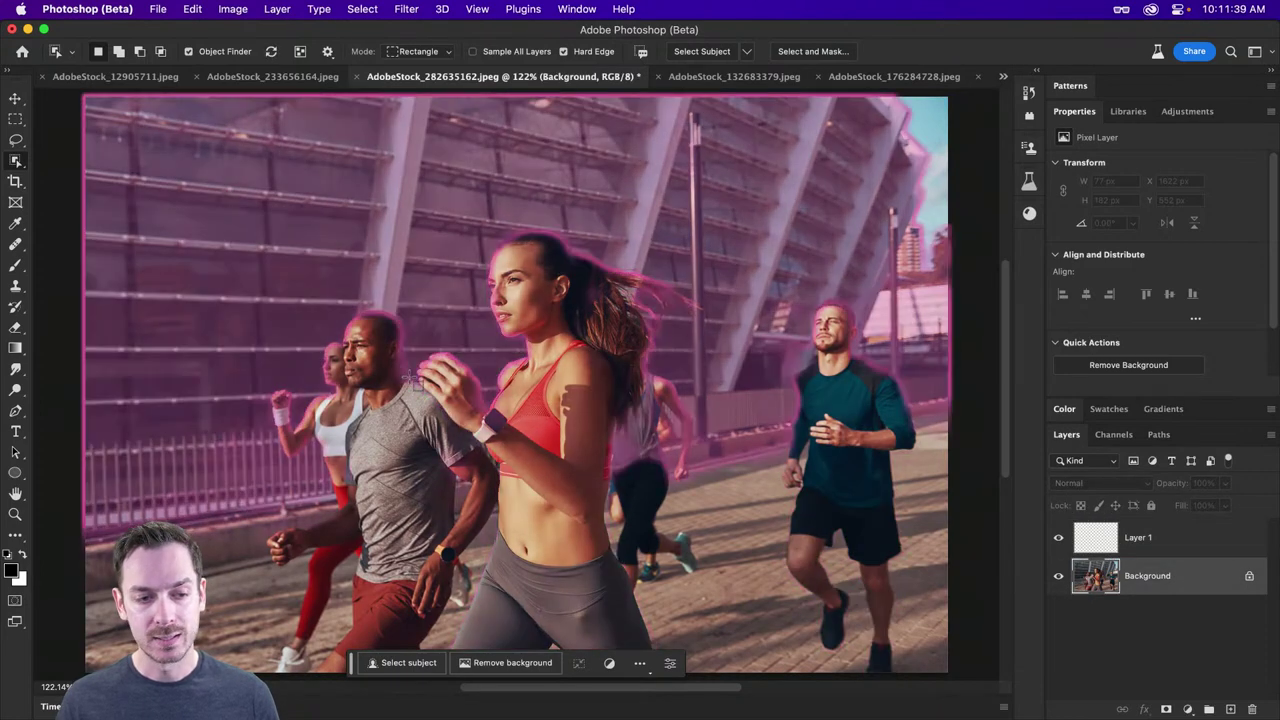
left_click(862, 422)
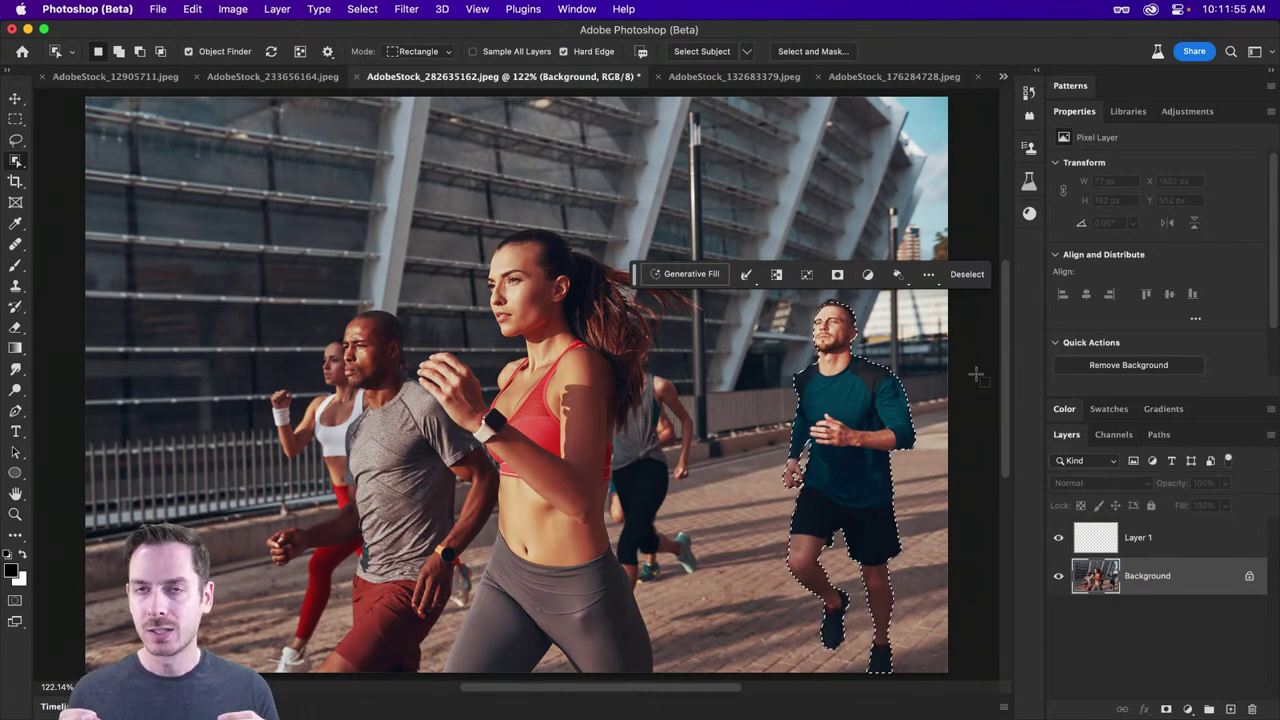
scroll(905, 316, "up", 3)
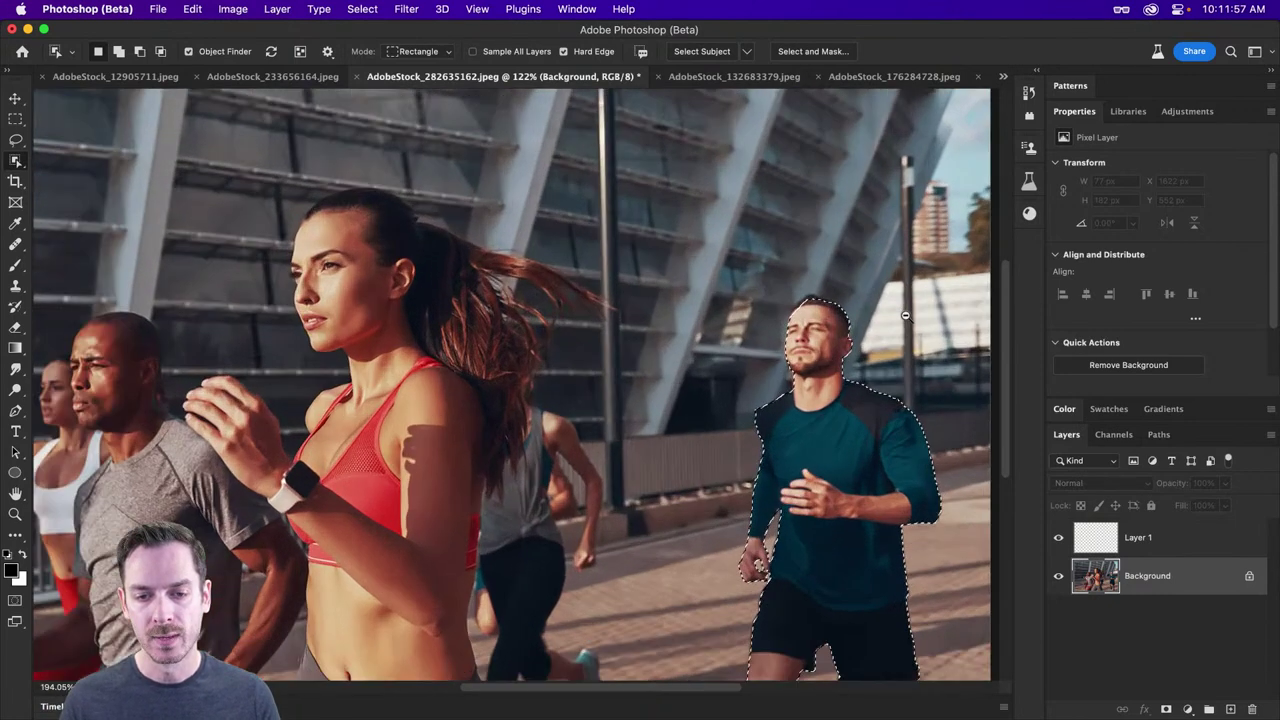
scroll(905, 316, "up", 2)
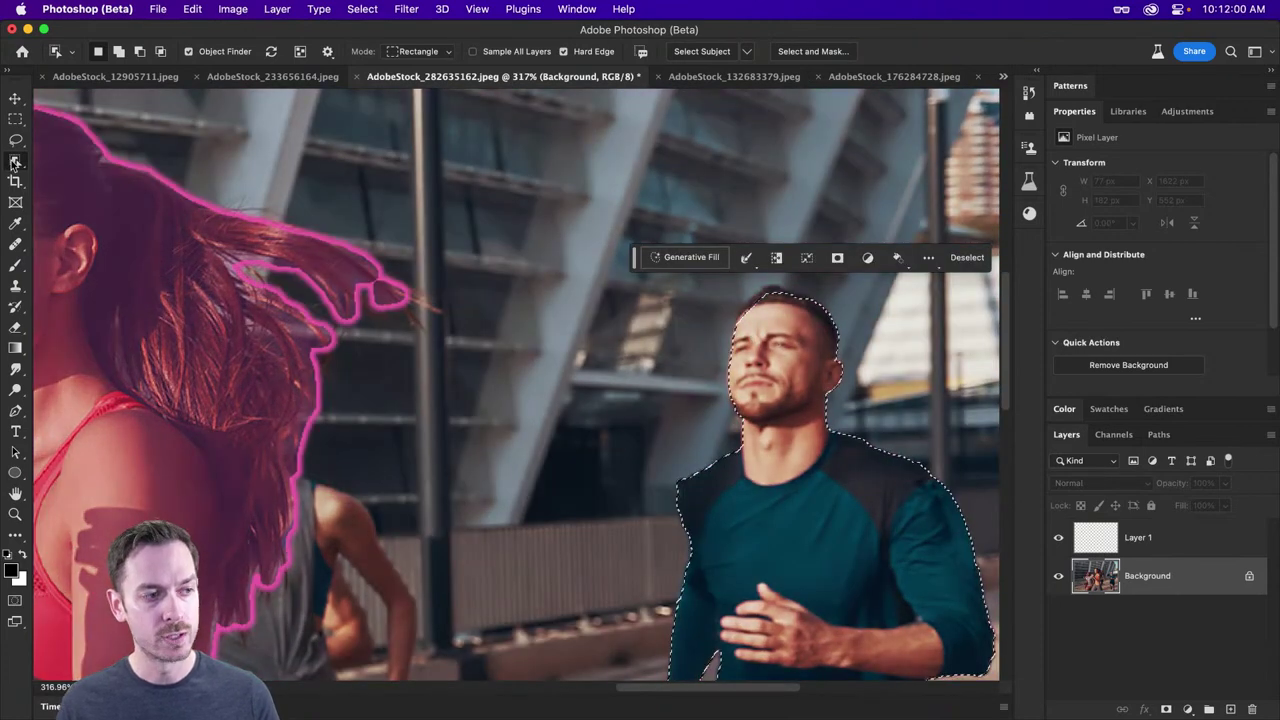
right_click(15, 161)
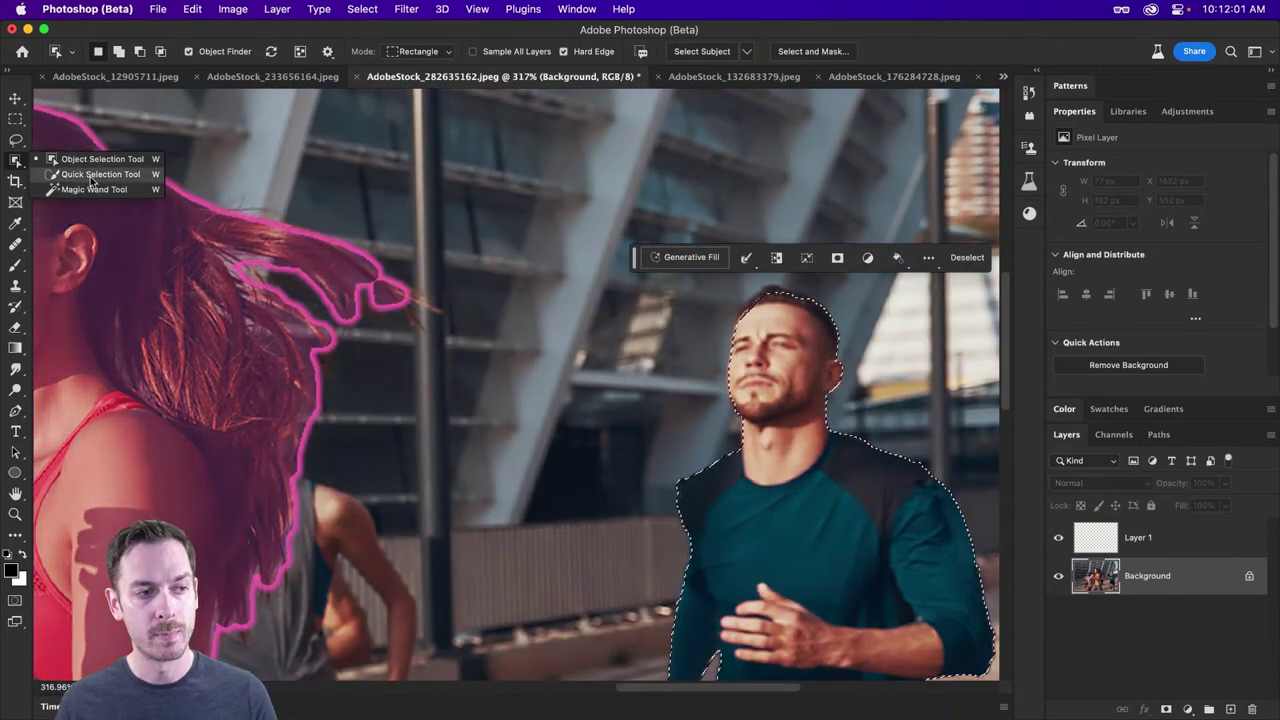
Step: Add the top of the runner's head to the selection with Quick Selection
left_click(91, 177)
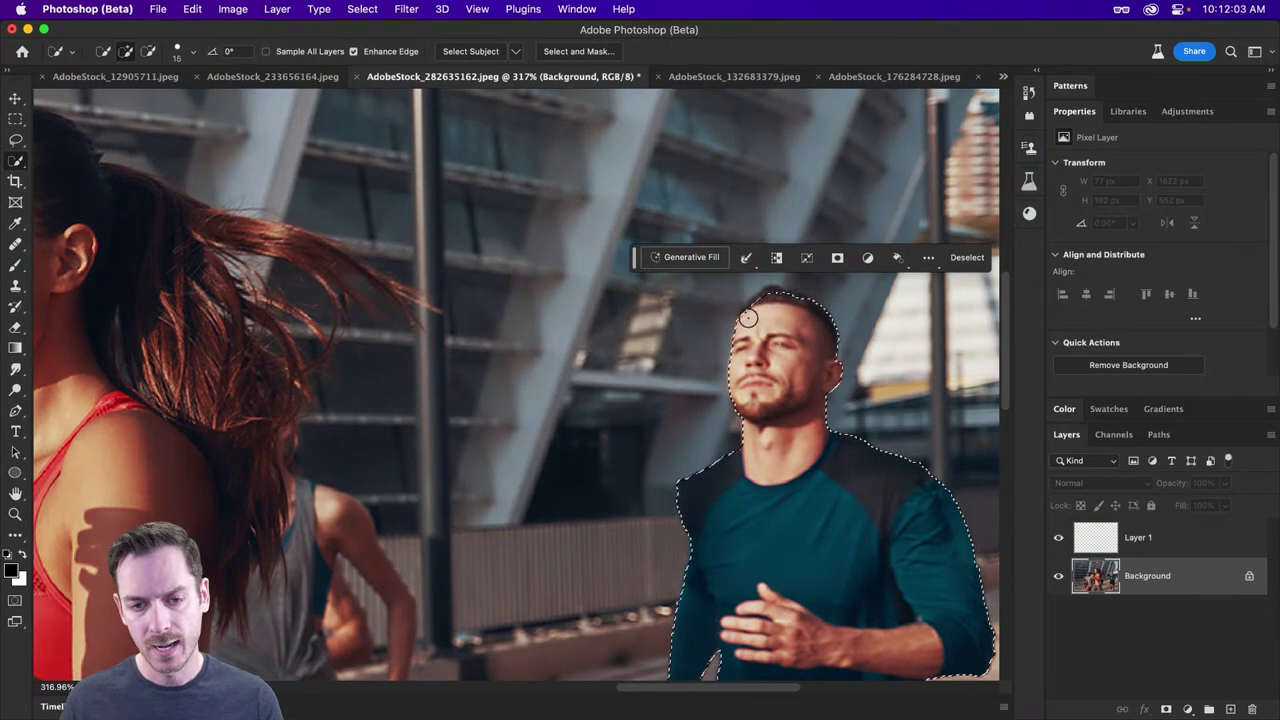
mouse_move(748, 317)
left_mouse_down()
mouse_move(765, 300)
mouse_move(794, 305)
left_mouse_up()
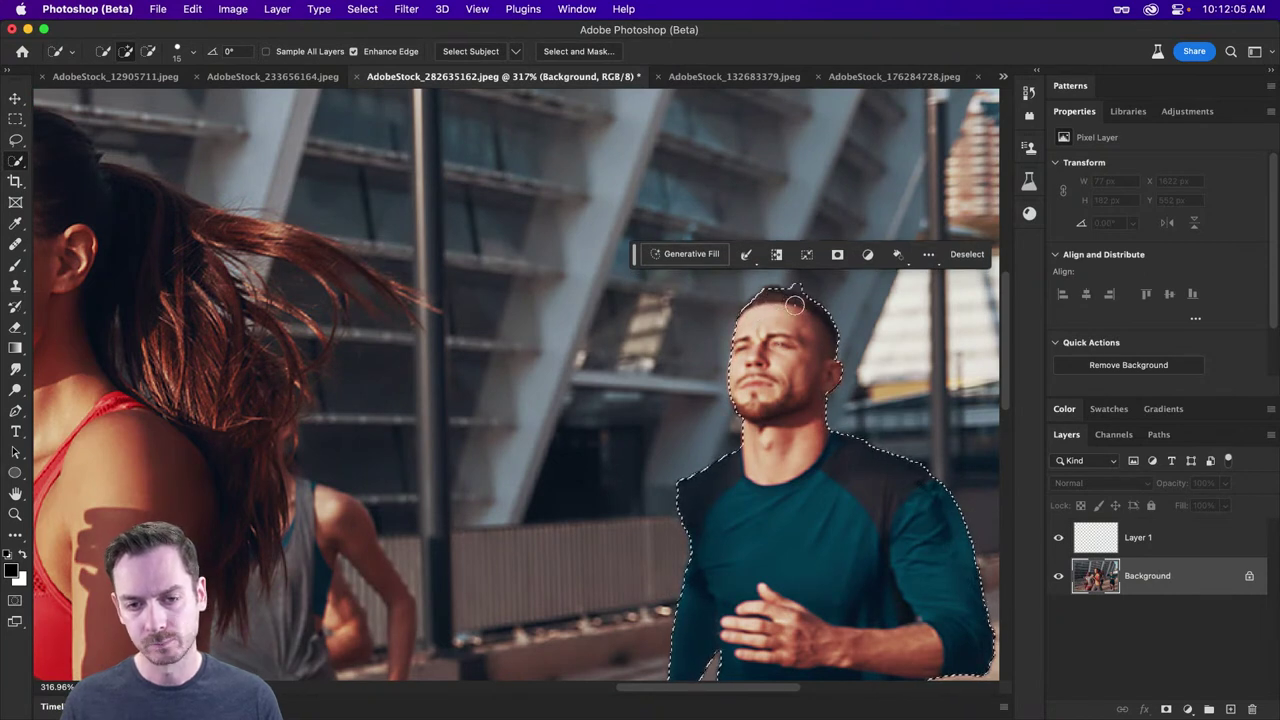
scroll(790, 305, "down", 2)
scroll(790, 305, "right", 2)
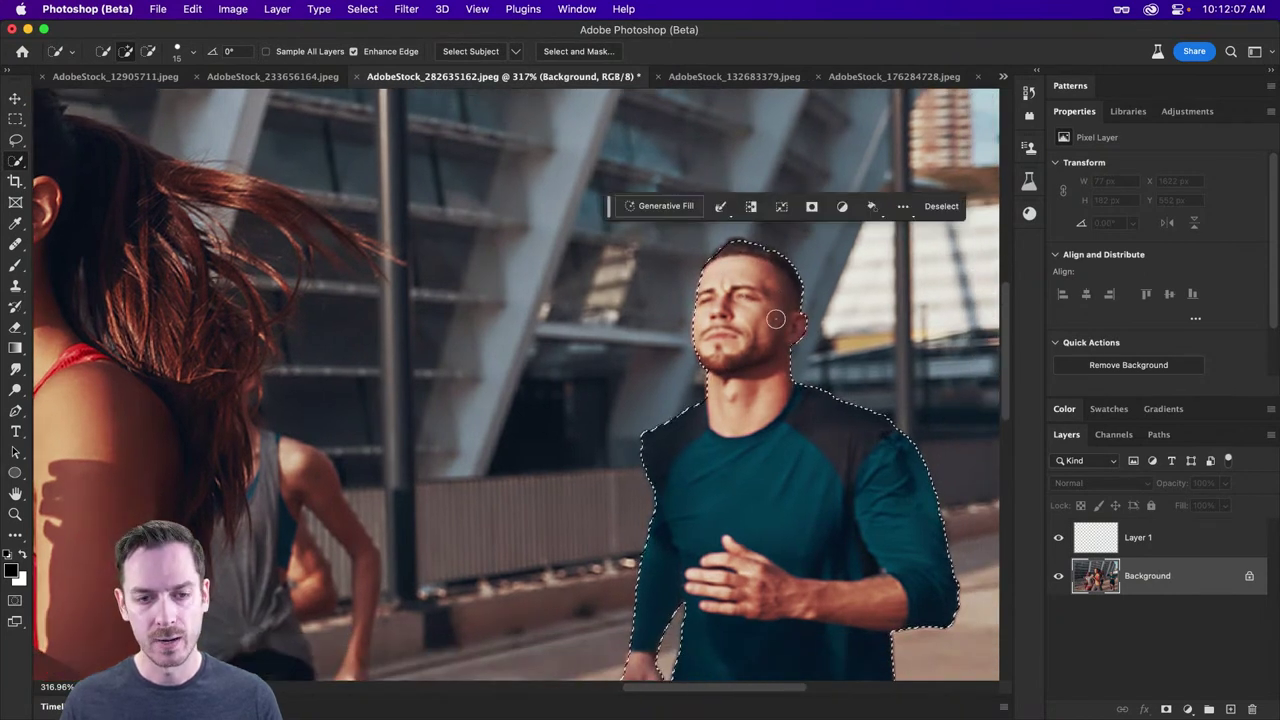
Step: Grow the selection outward around the runner with Expand Selection
left_click(731, 208)
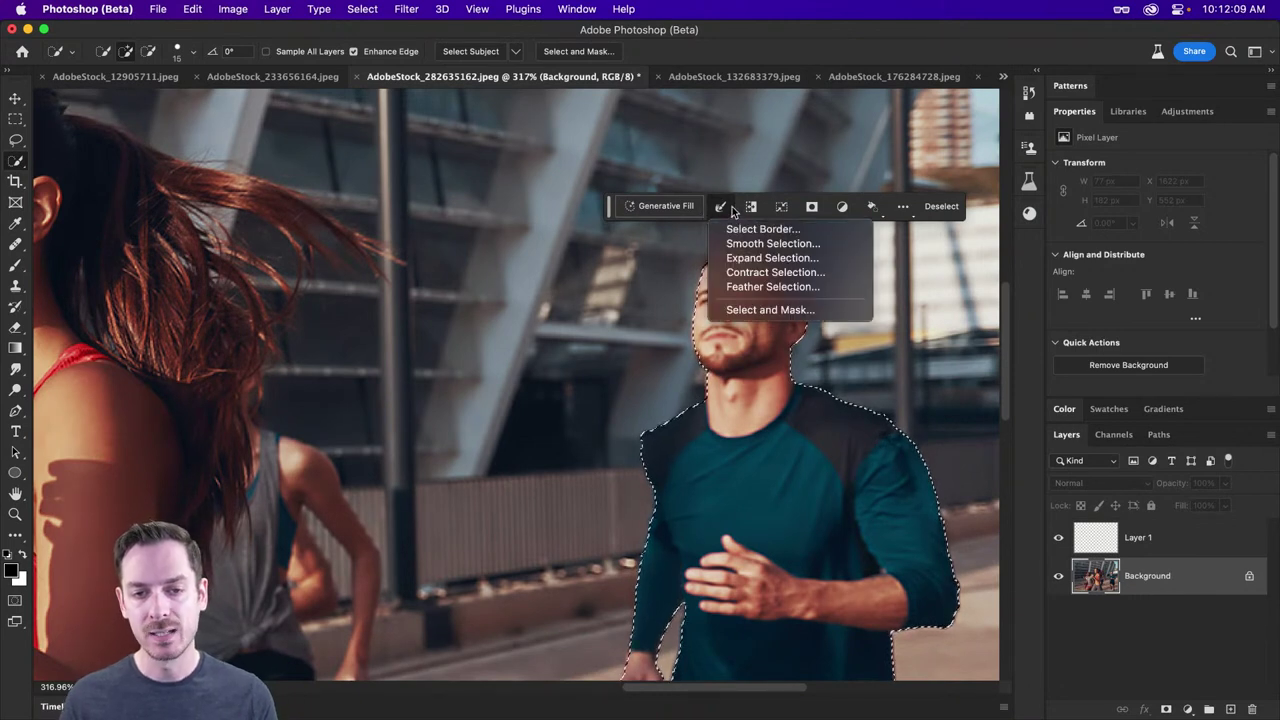
left_click(759, 264)
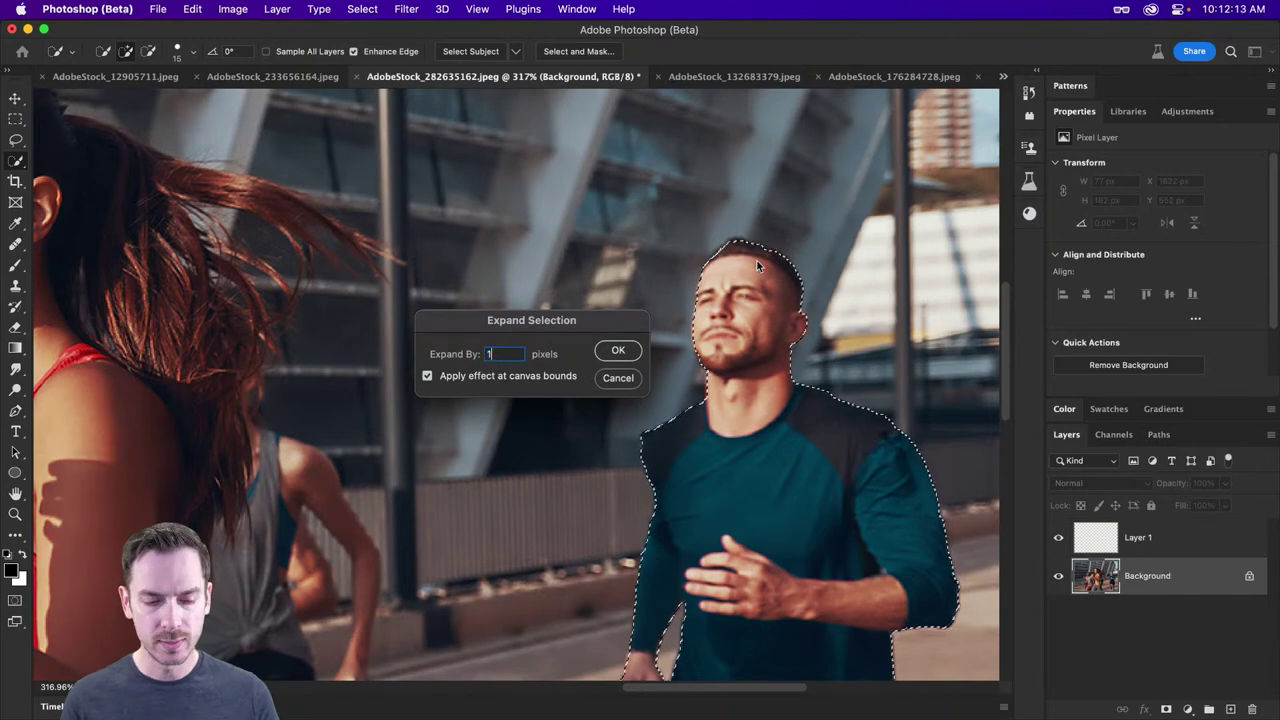
key("Return")
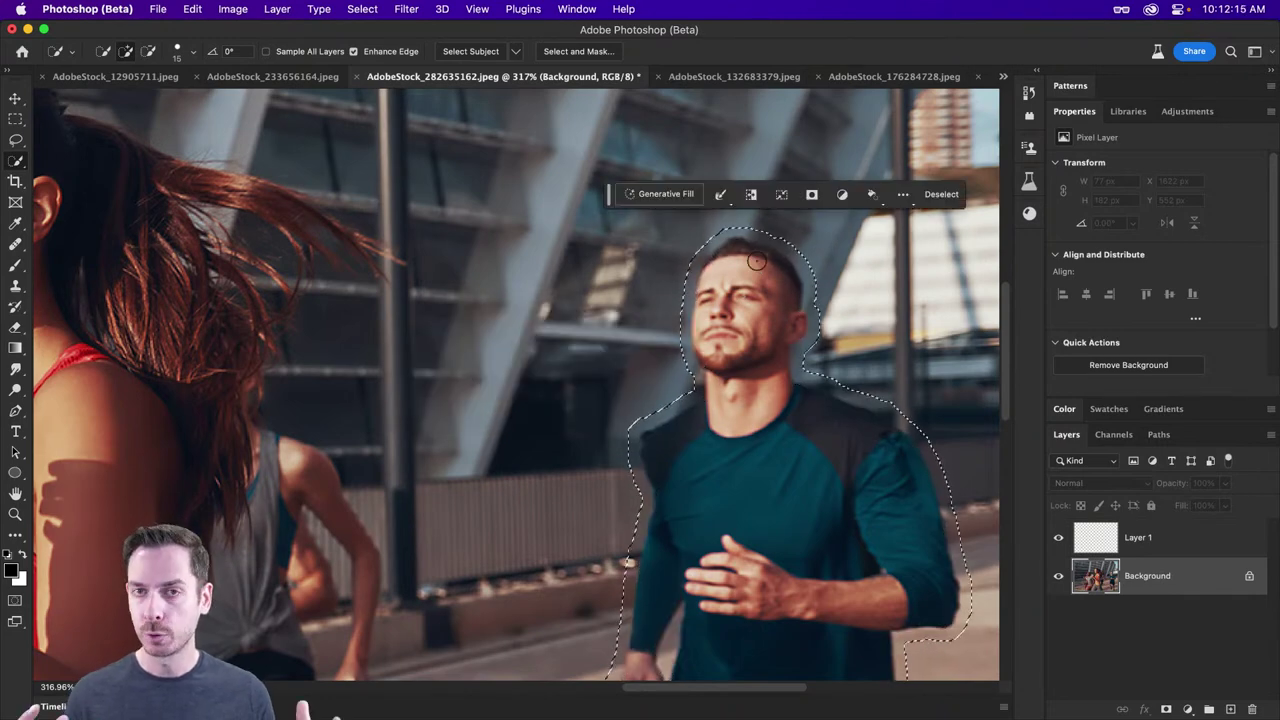
key("super+0")
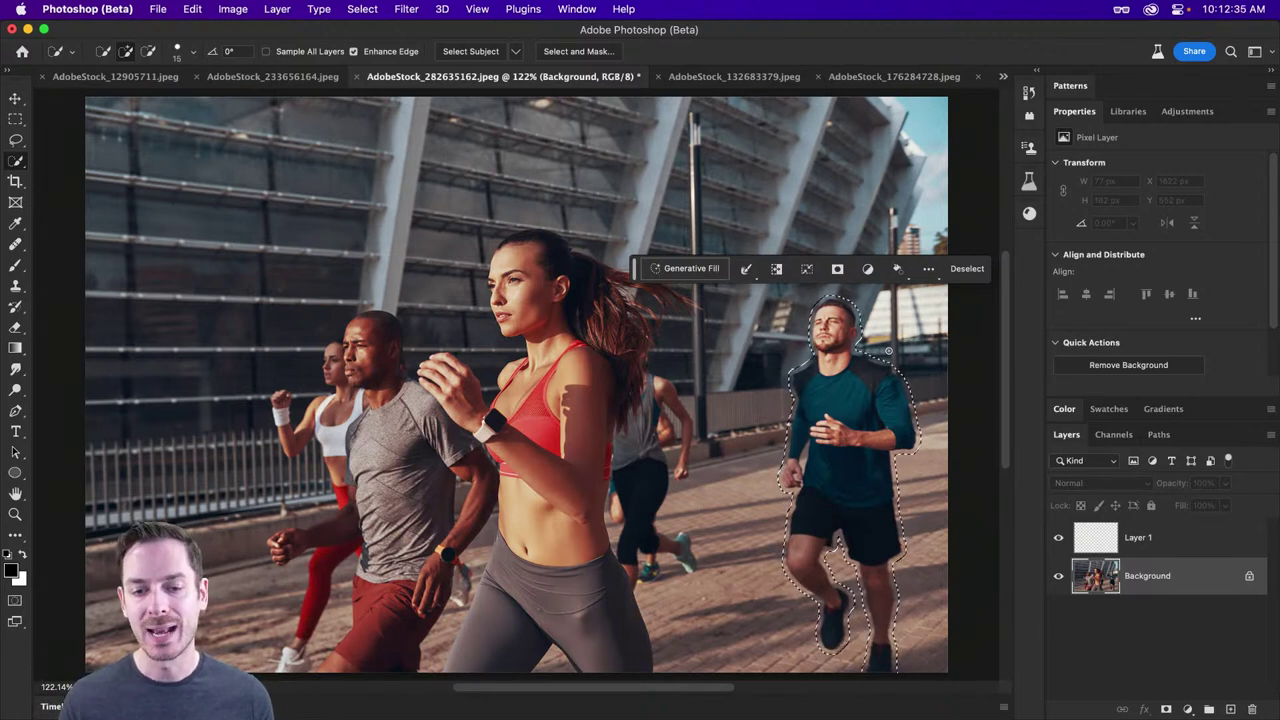
scroll(547, 381, "down", 2)
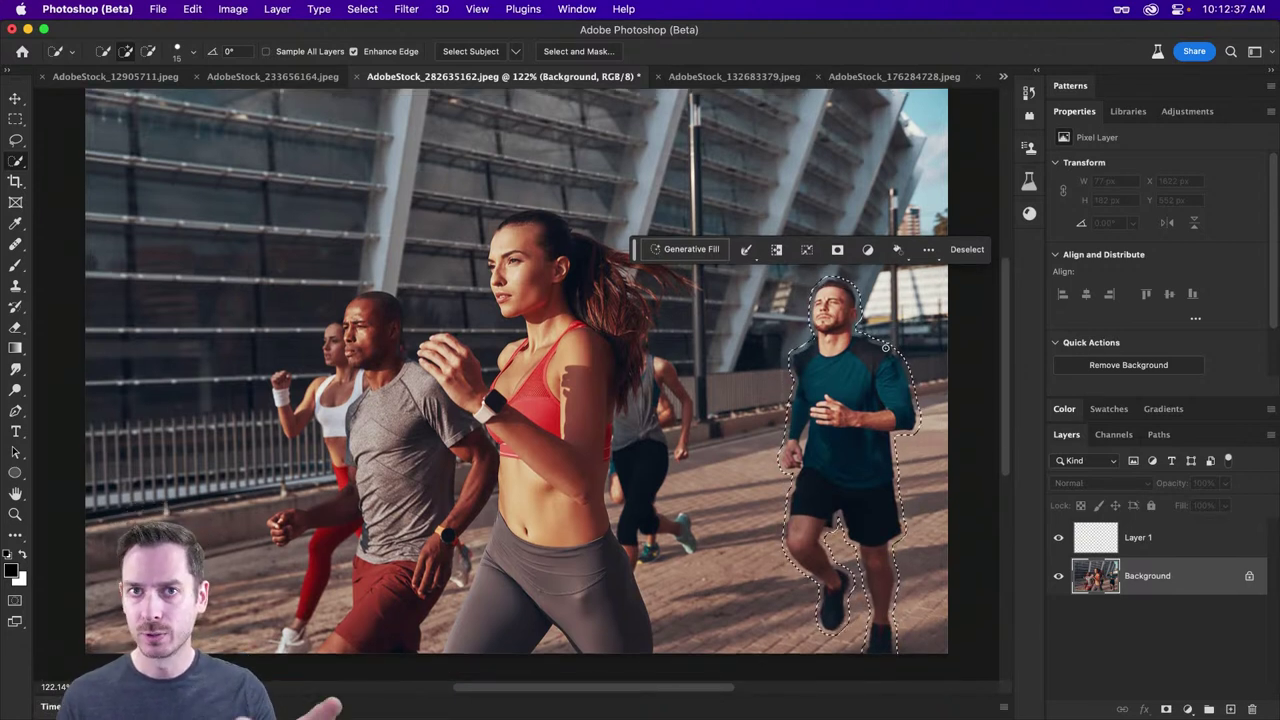
left_click(190, 9)
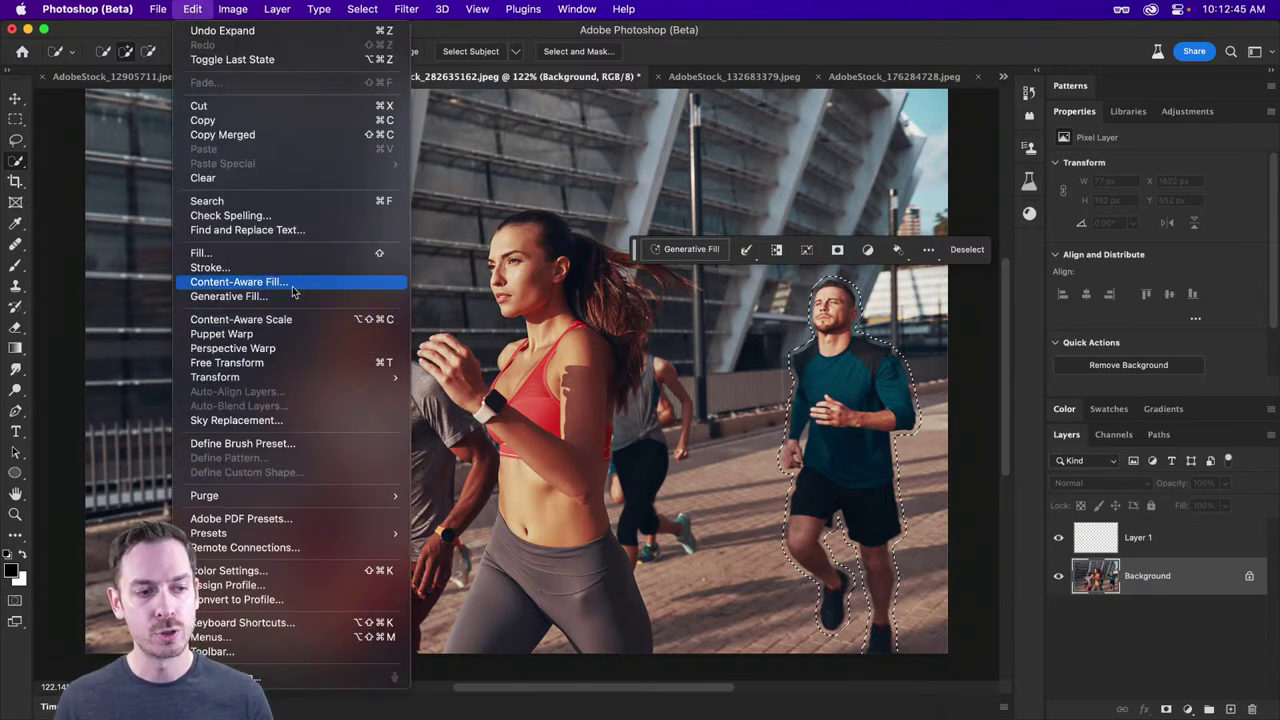
left_click(327, 283)
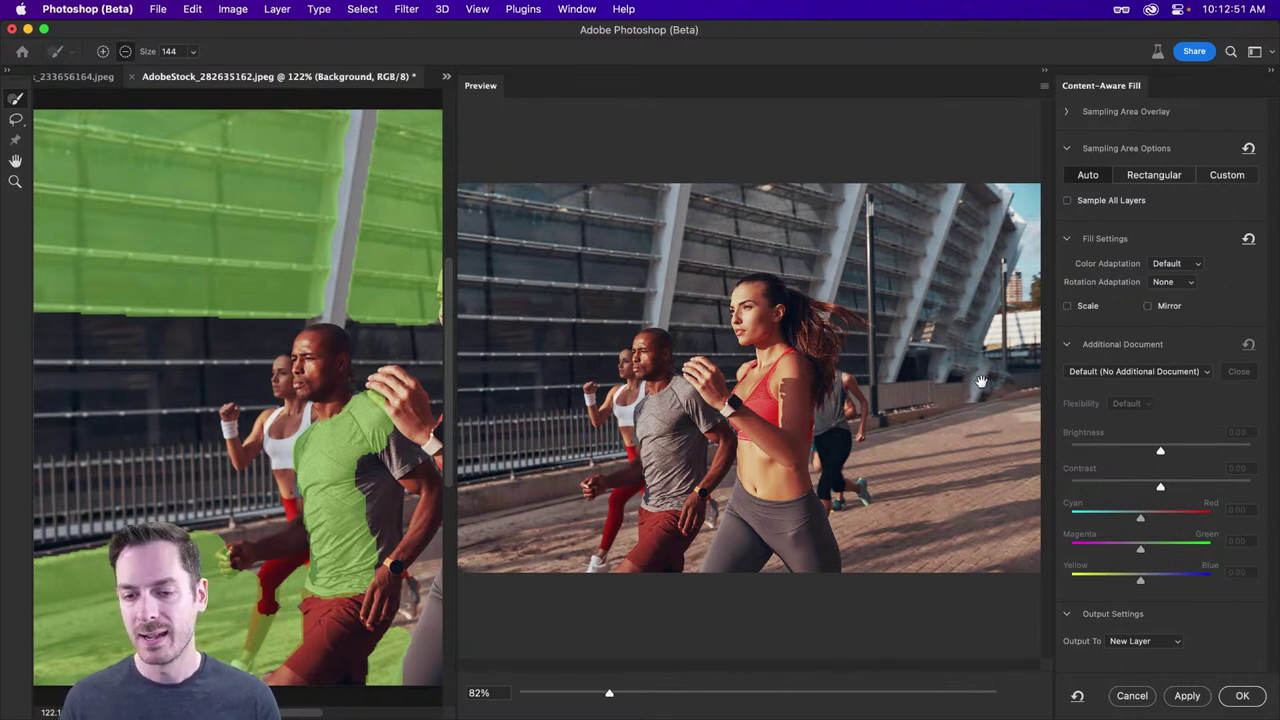
left_click_drag(1025, 397, 795, 568)
scroll(909, 420, "up", 4)
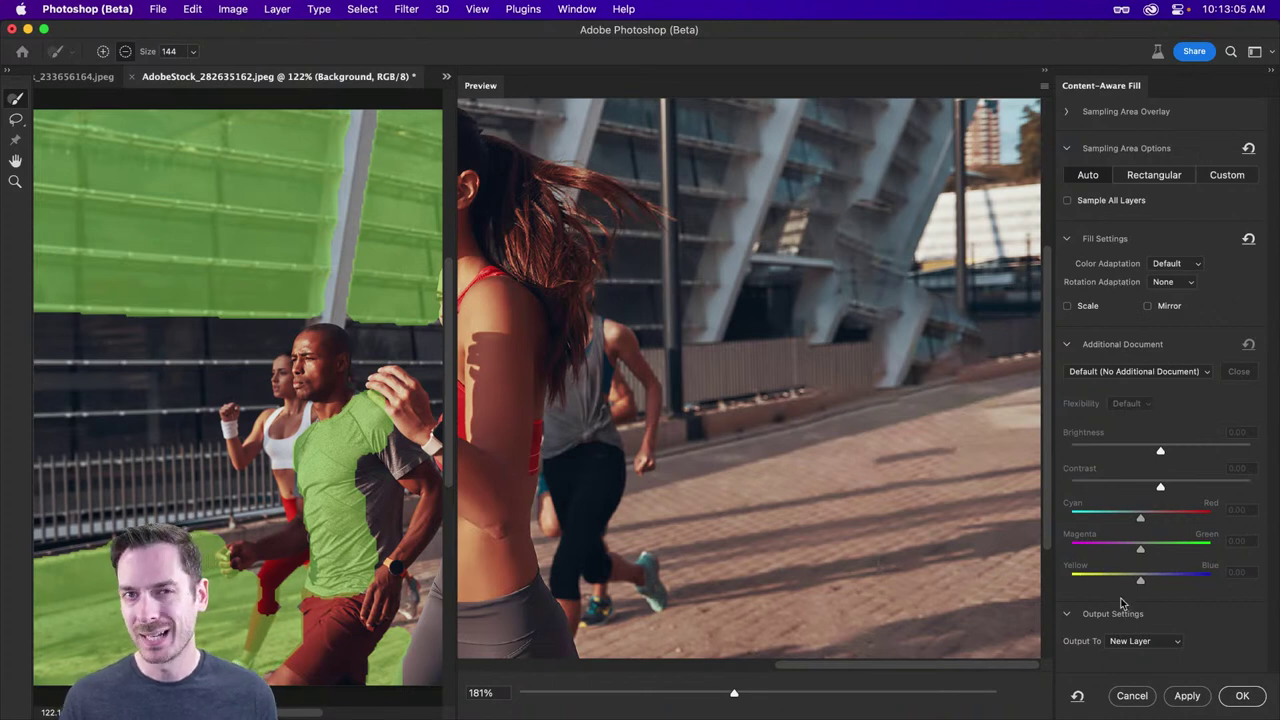
left_click(1131, 695)
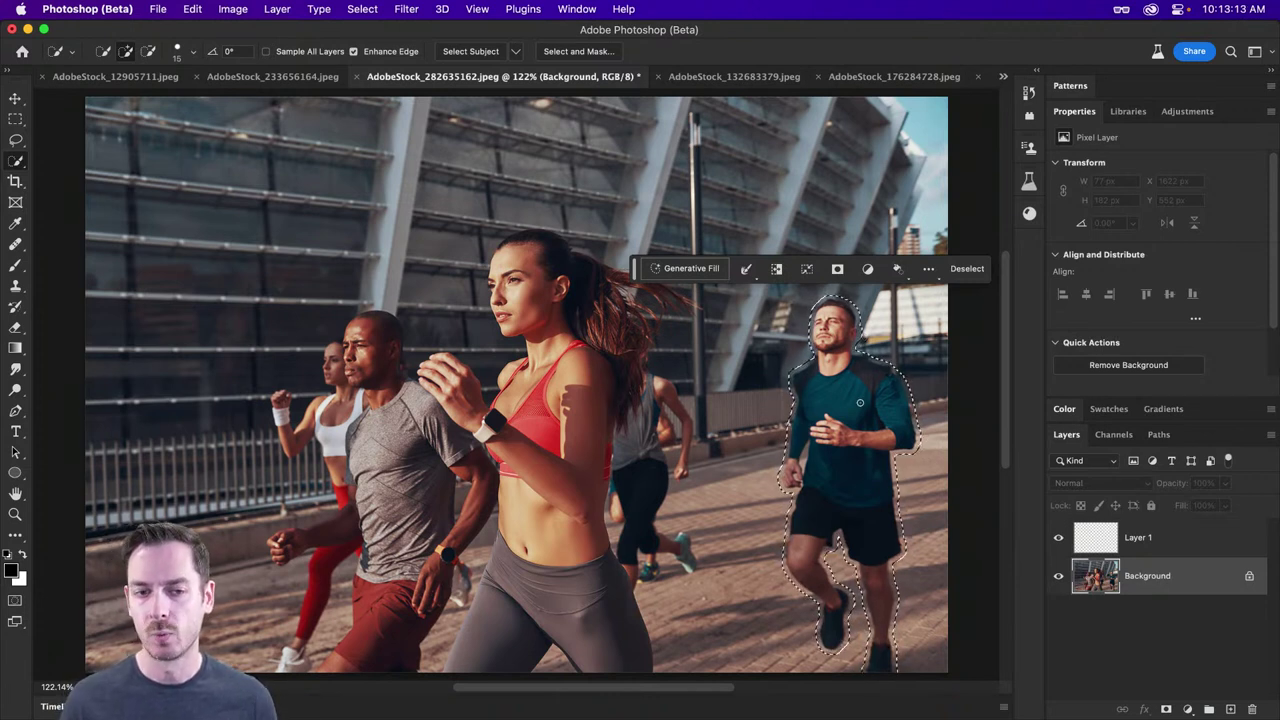
Step: Run Generative Fill with an empty prompt to erase the teal-shirted runner
left_click(716, 270)
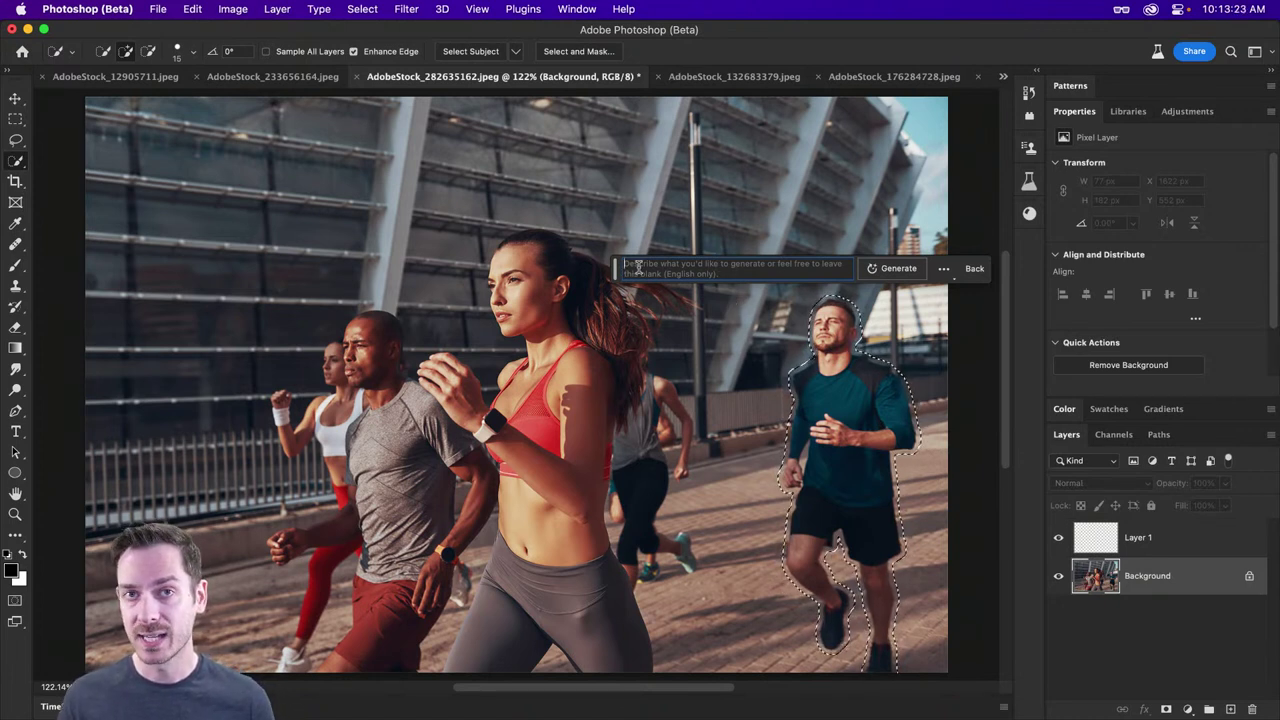
left_click(900, 268)
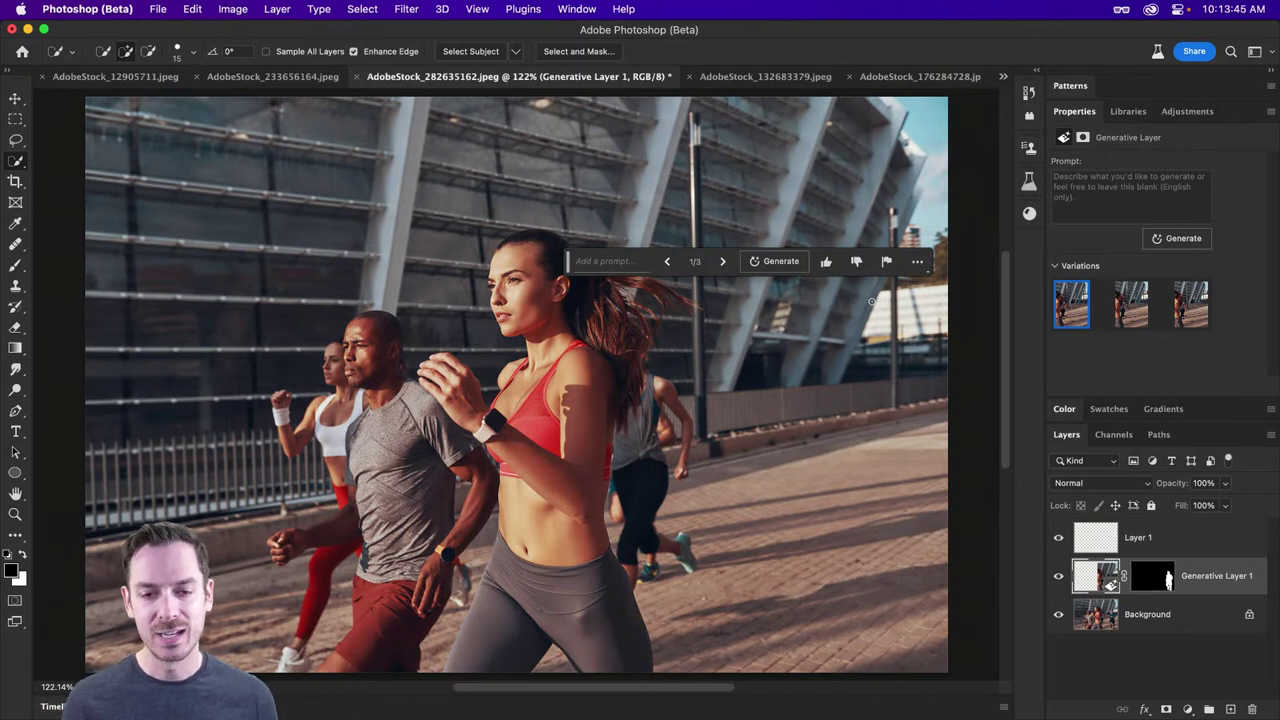
Step: Preview the three generated variations and settle on the first one
left_click_drag(569, 262, 163, 175)
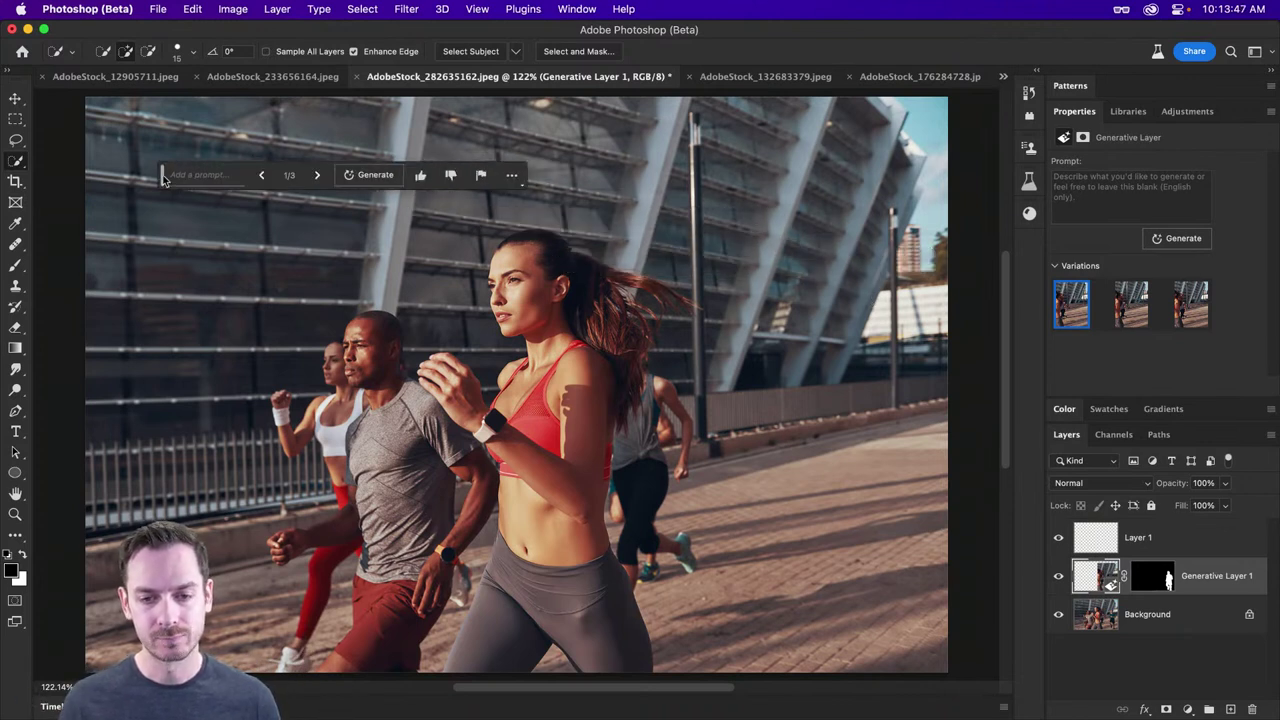
left_click(1128, 318)
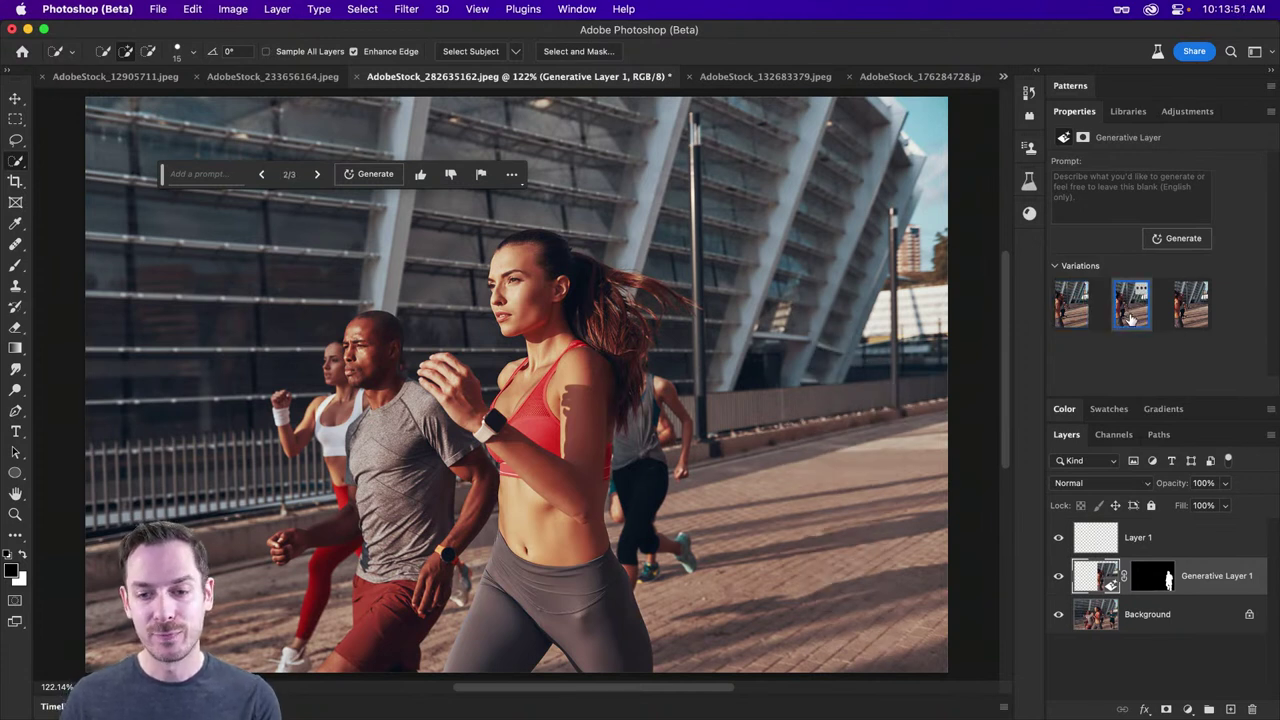
left_click(1188, 320)
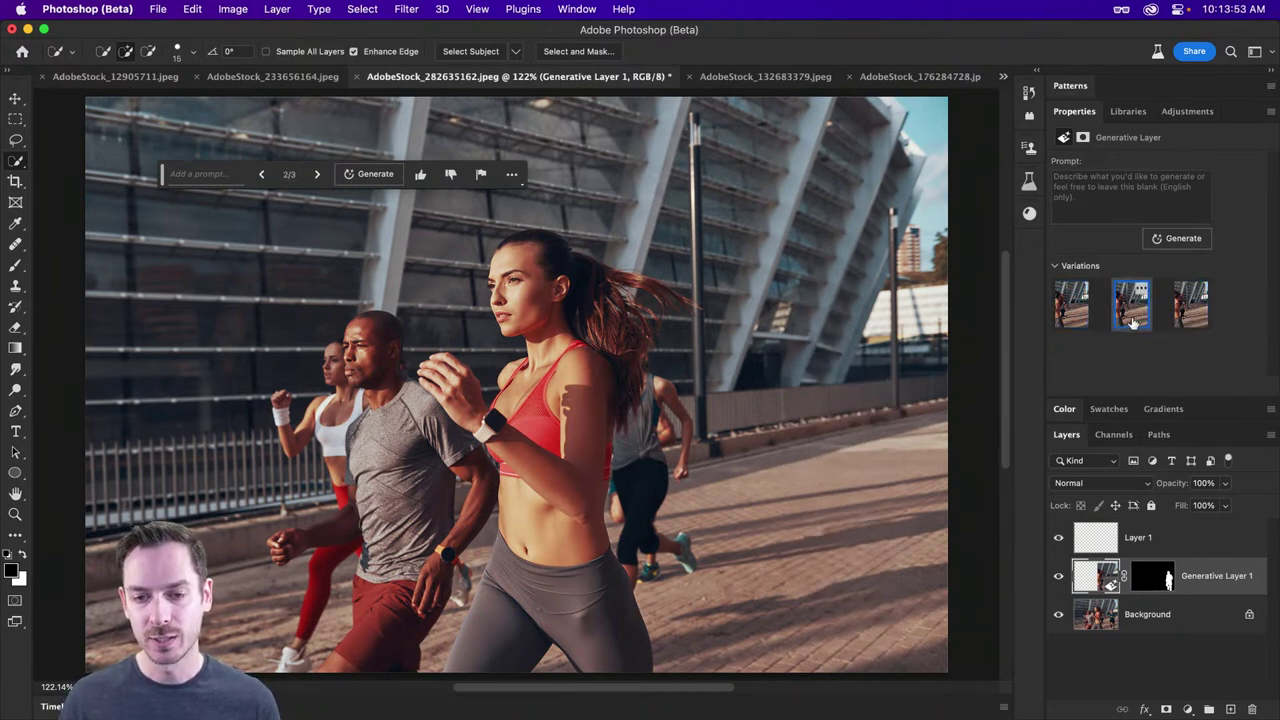
left_click(1071, 305)
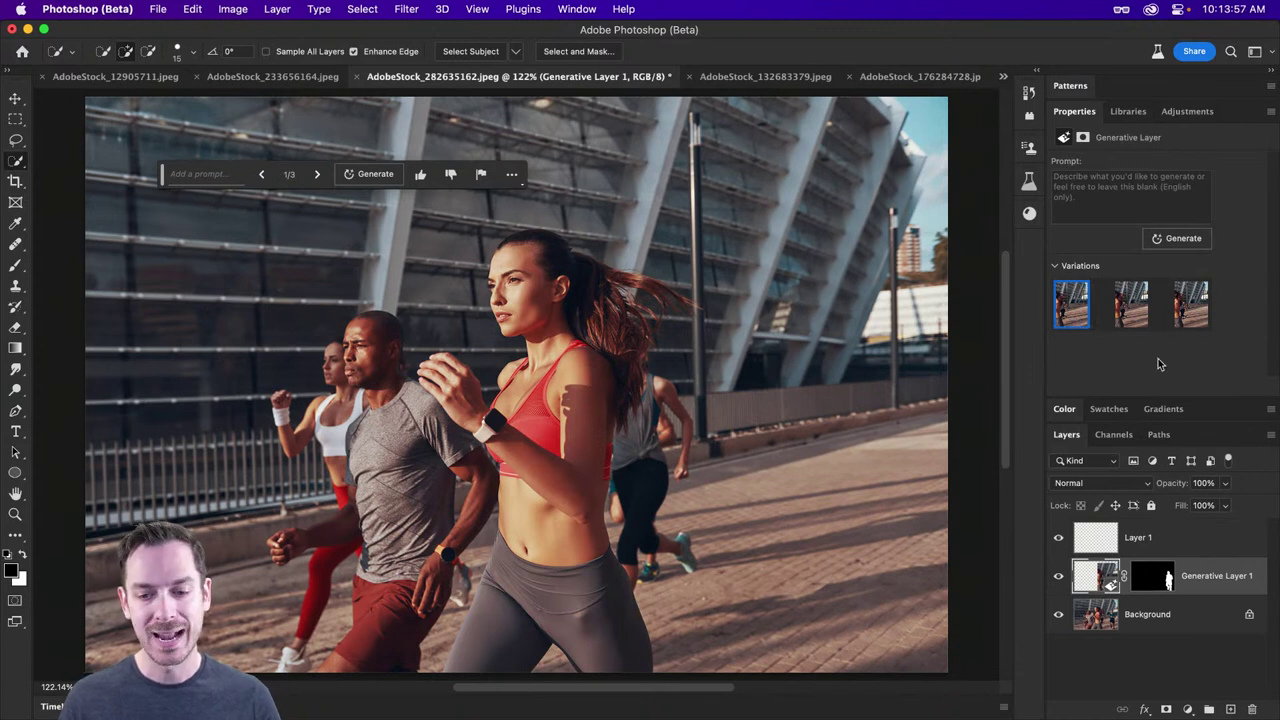
Step: Toggle Generative Layer 1 to compare with the original, then open AdobeStock_132683379.jpeg
left_click(1057, 580)
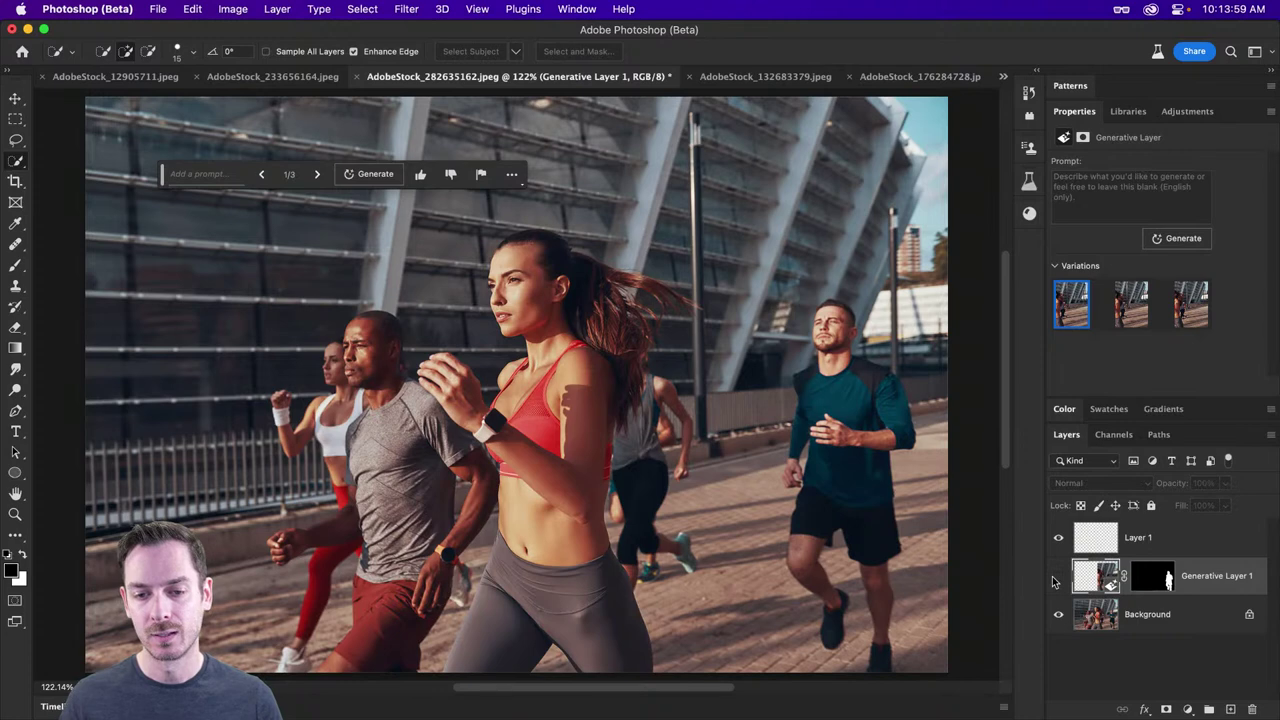
left_click(1057, 578)
left_click(1057, 578)
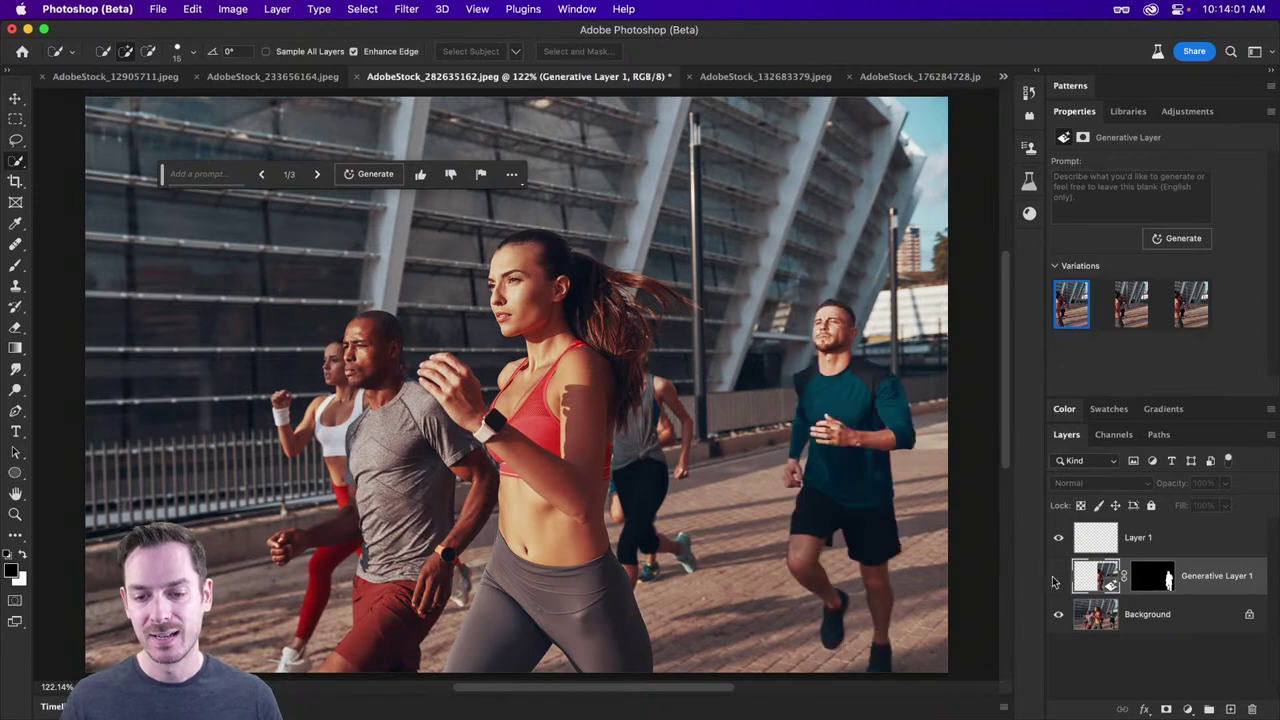
left_click(1057, 578)
left_click(1057, 578)
left_click(1057, 578)
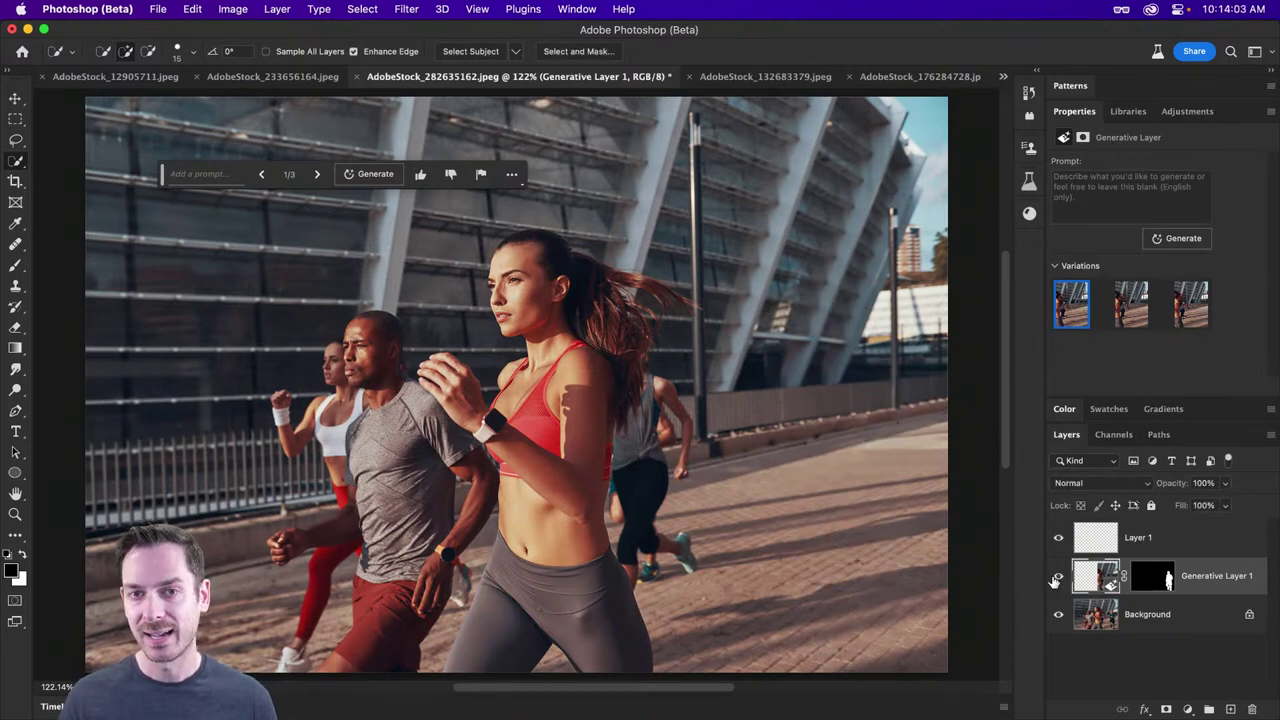
left_click(1057, 578)
left_click(1057, 578)
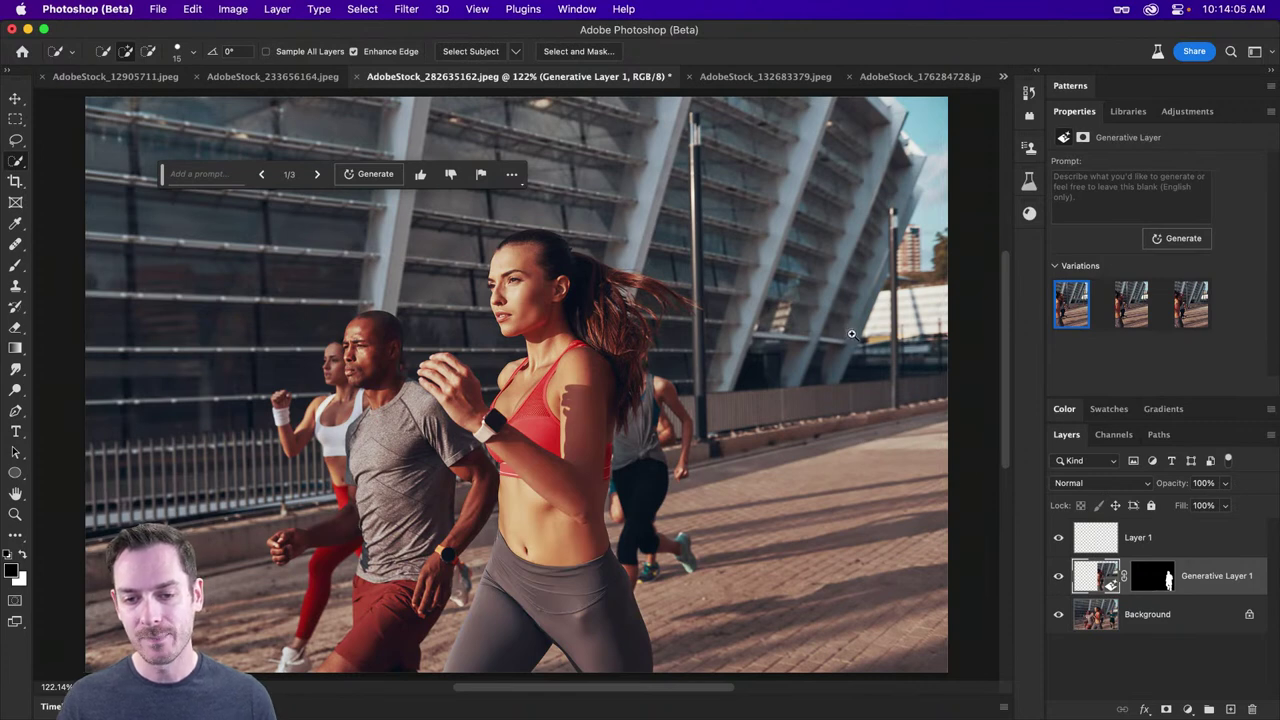
scroll(851, 334, "up", 5)
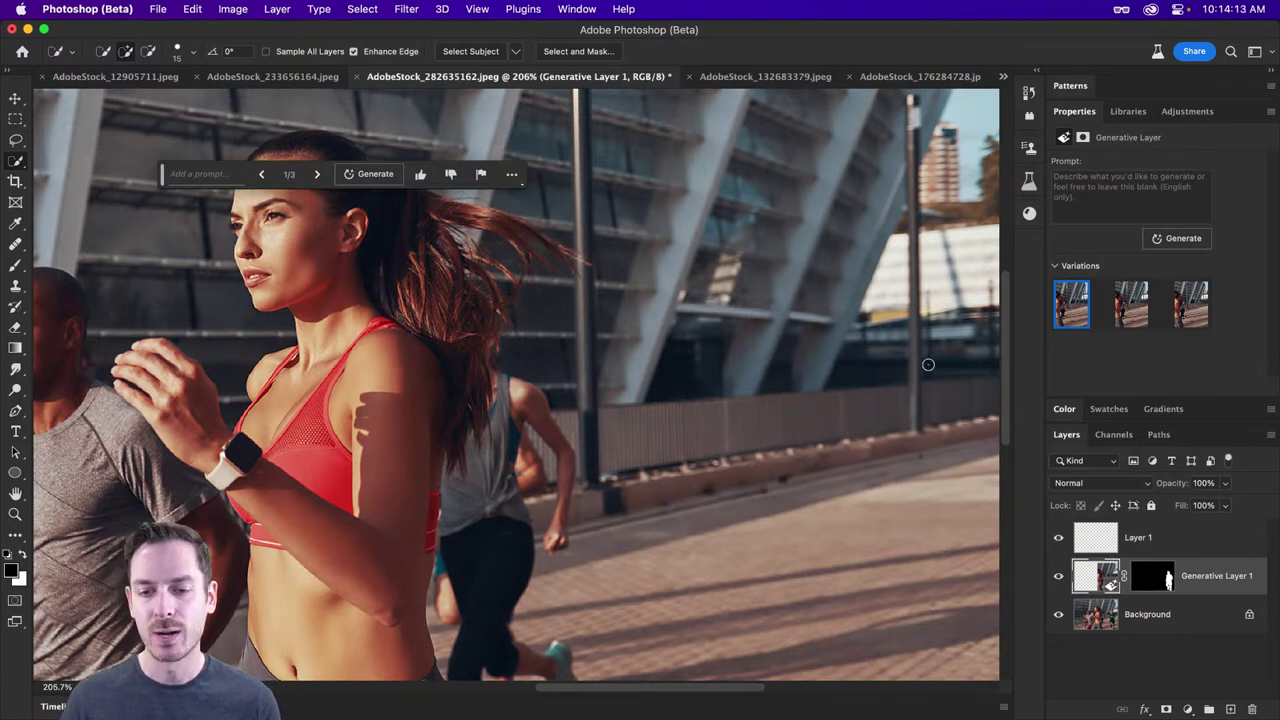
left_click(1058, 576)
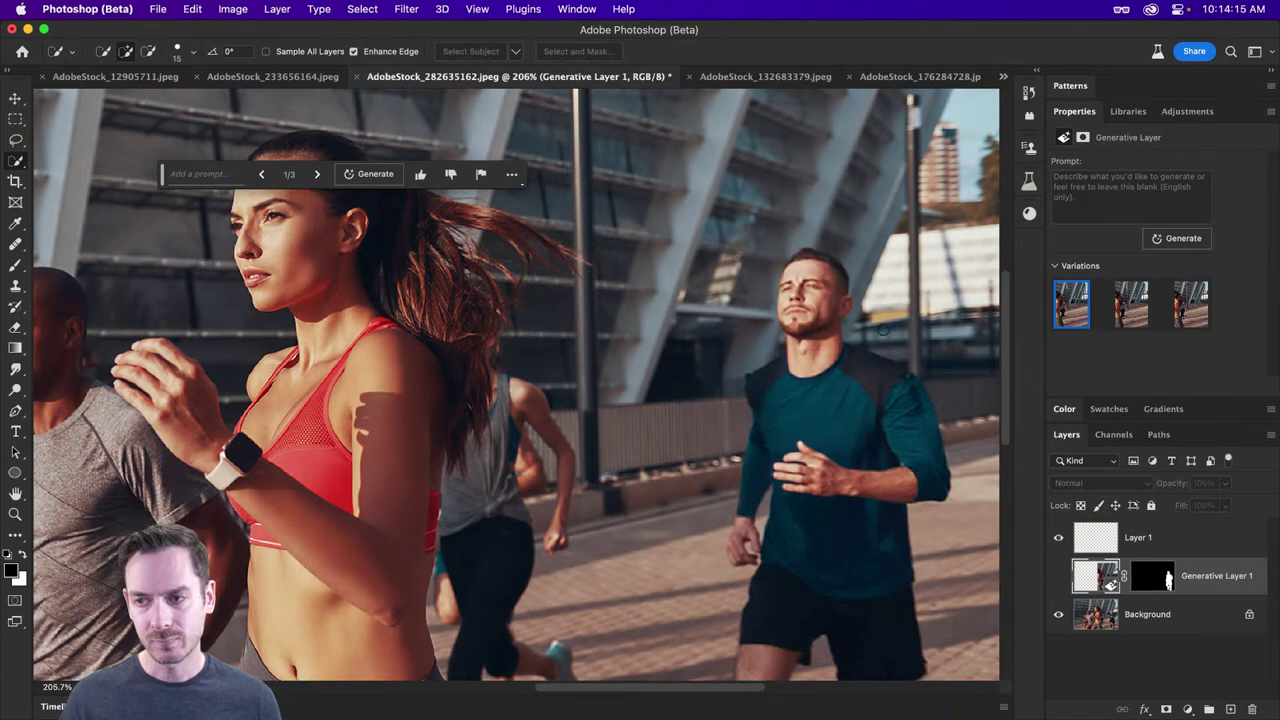
left_click(1059, 577)
left_click(1059, 577)
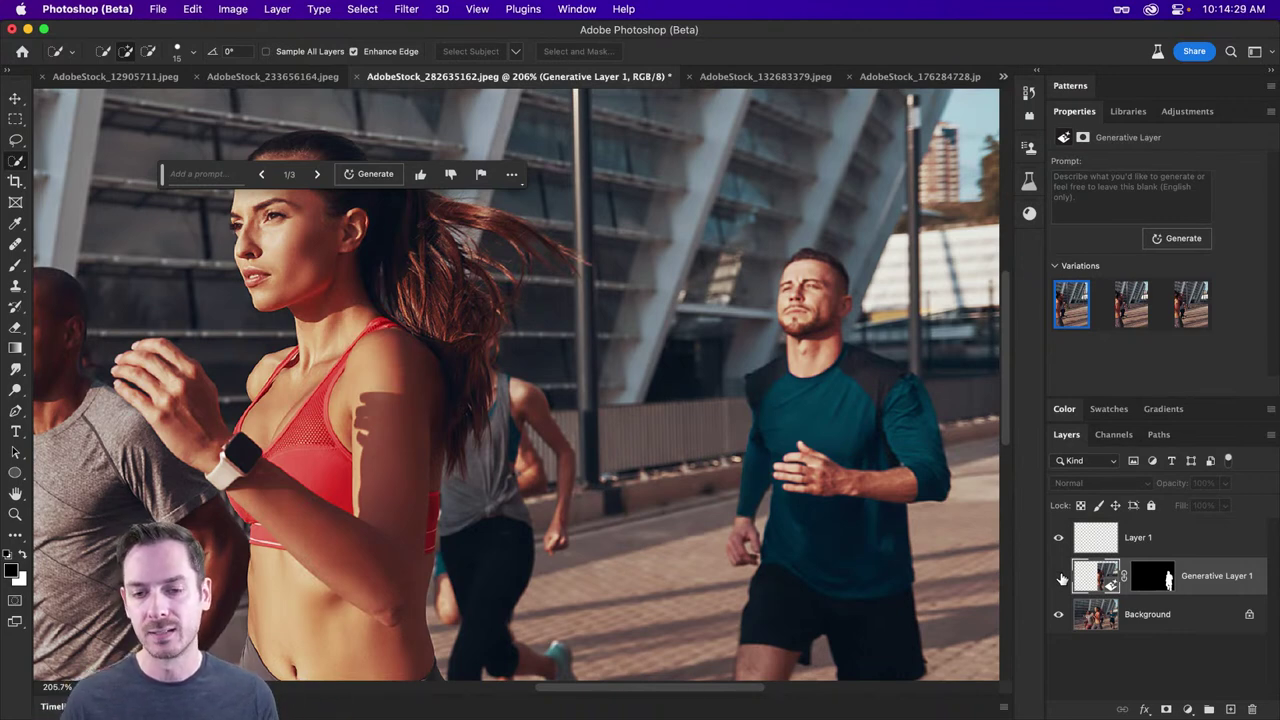
left_click(1061, 578)
left_click(1061, 578)
left_click(1061, 578)
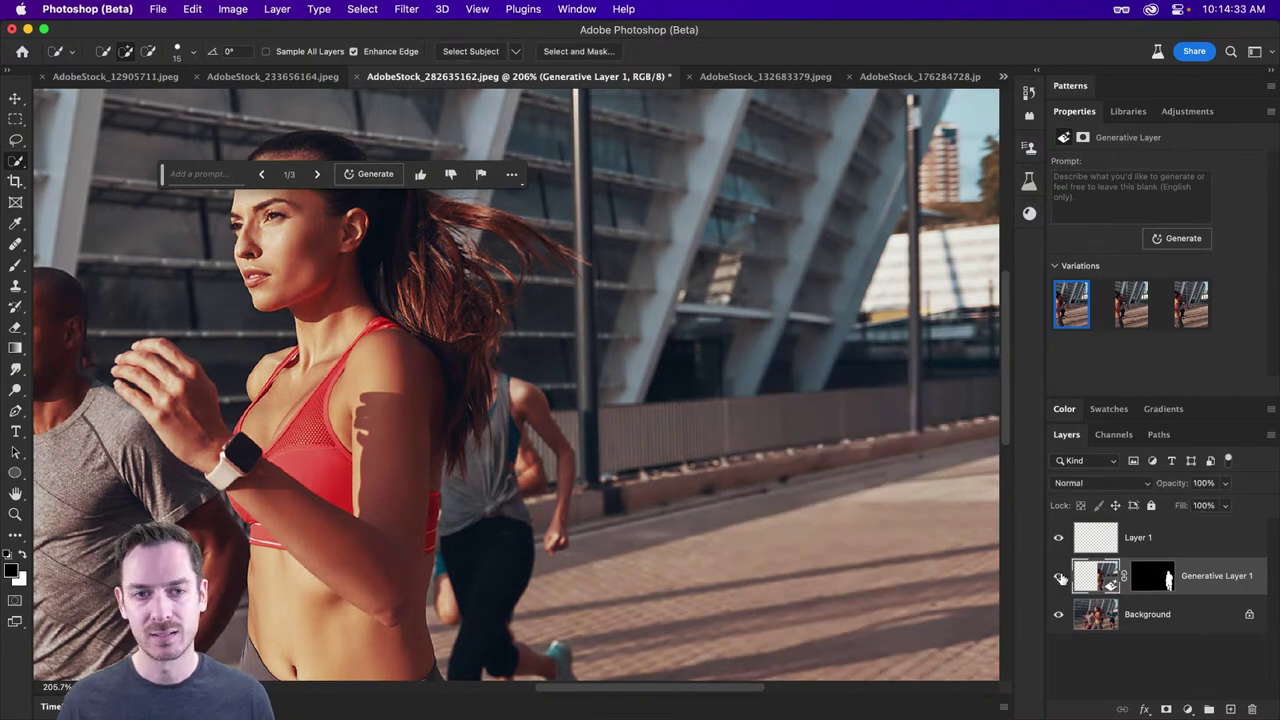
left_click(810, 77)
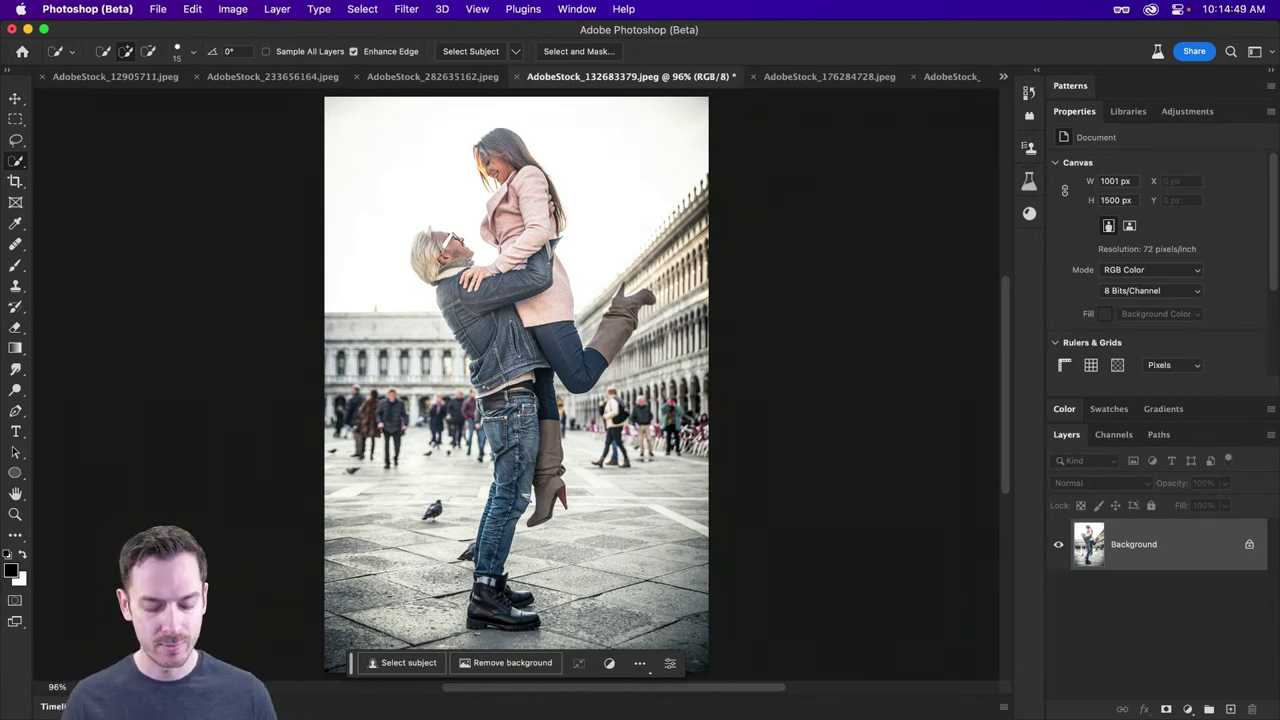
Step: Create an empty Layer 1 above the couple photo's Background layer
key("v")
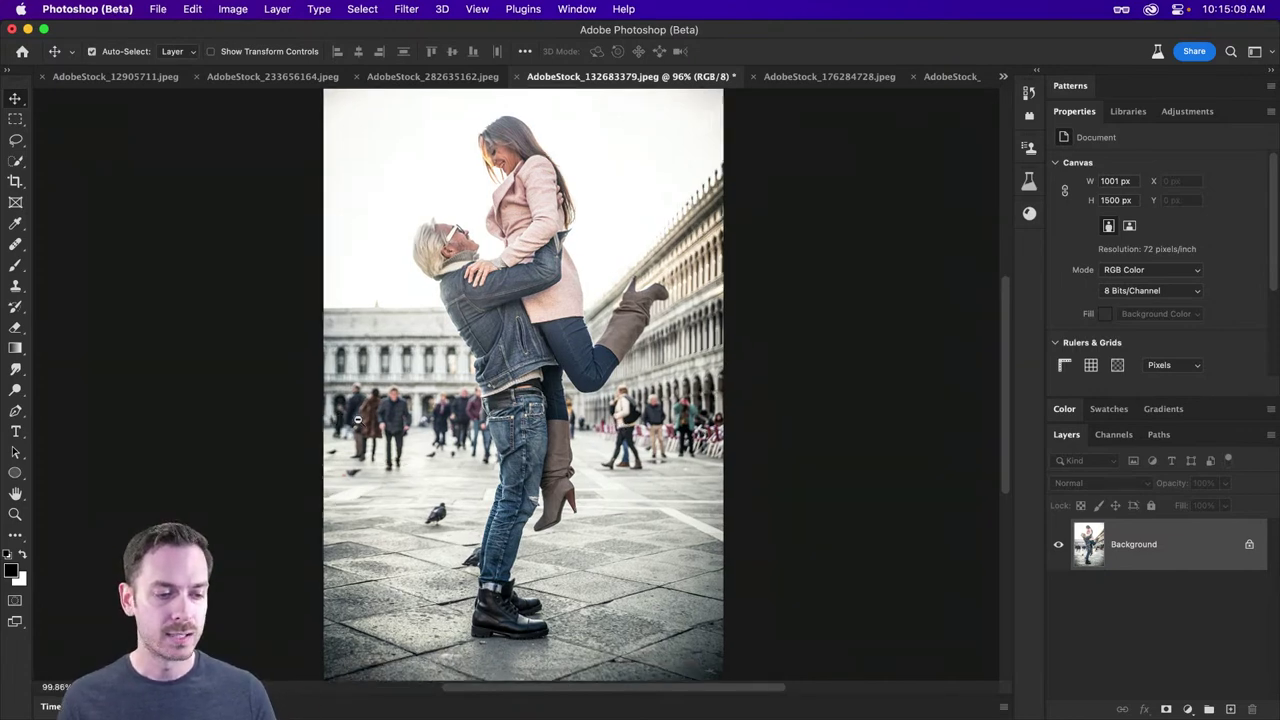
scroll(331, 415, "up", 5)
scroll(331, 361, "down", 2)
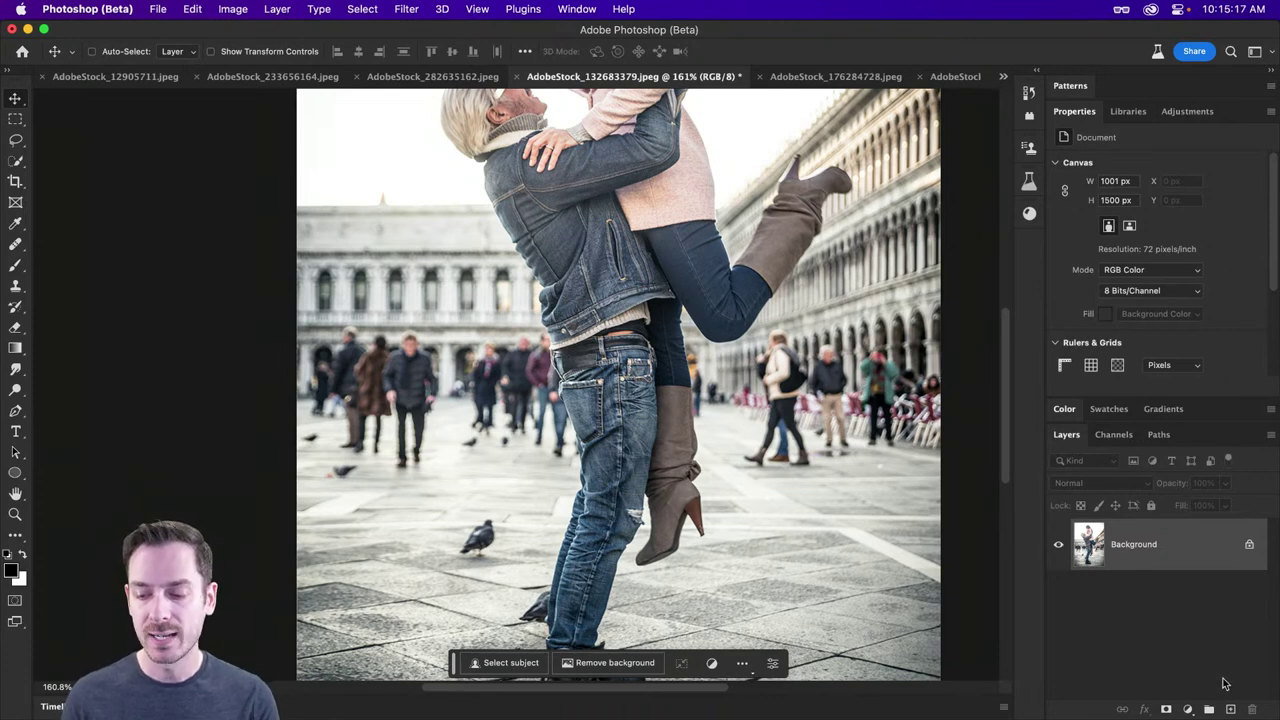
left_click(1230, 709)
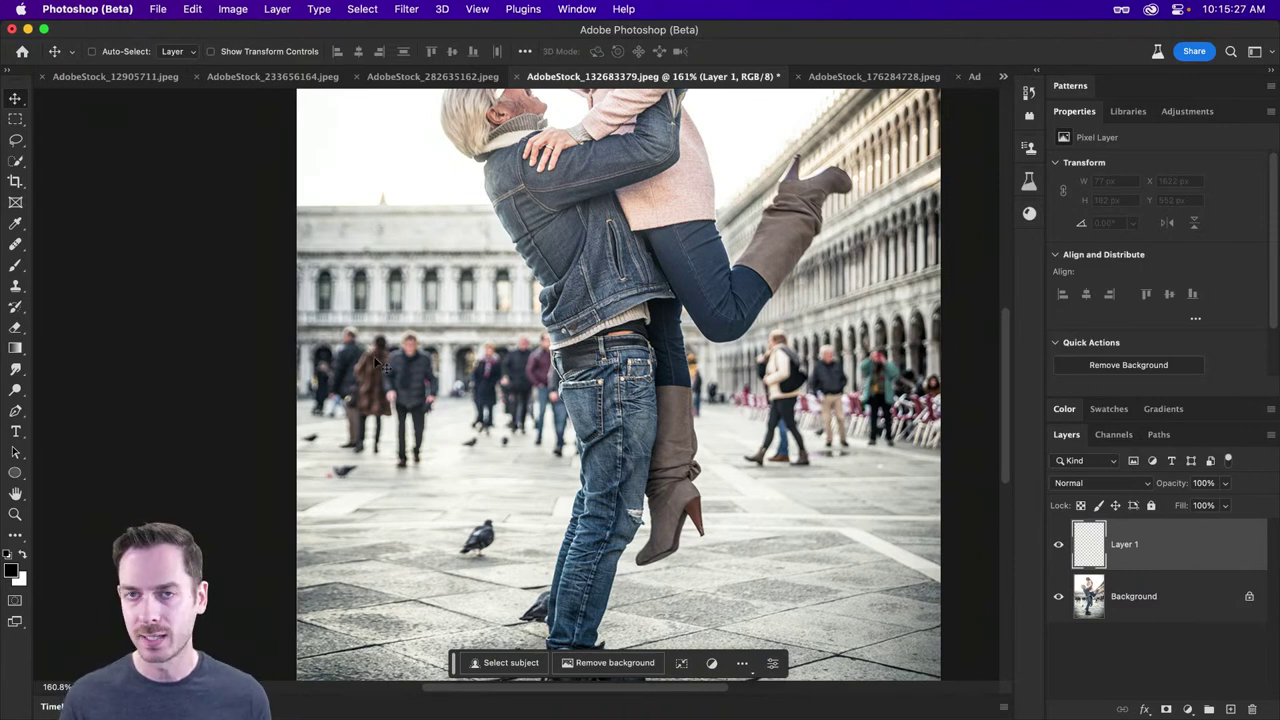
Step: Lasso the left crowd behind the couple, then Shift-add the right crowd
left_click_drag(15, 139, 114, 147)
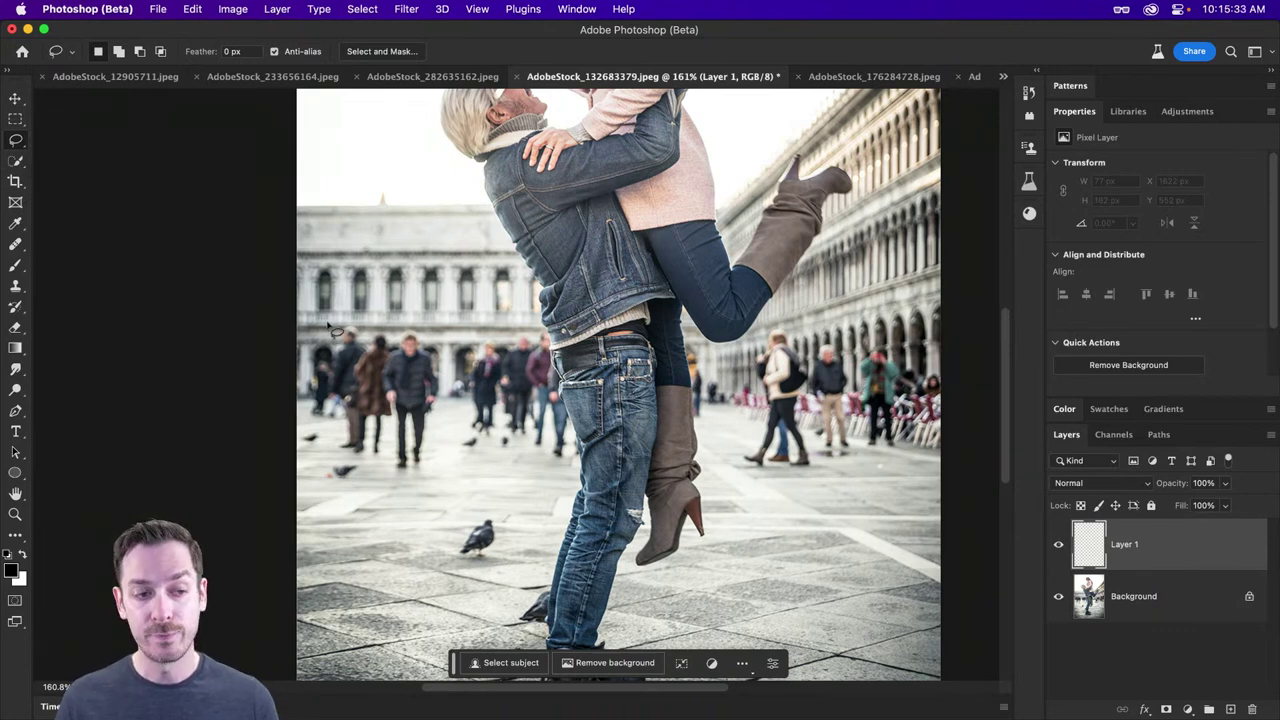
mouse_move(323, 341)
left_mouse_down()
mouse_move(303, 420)
mouse_move(332, 460)
mouse_move(401, 480)
mouse_move(466, 458)
mouse_move(578, 459)
mouse_move(534, 325)
mouse_move(466, 340)
mouse_move(336, 333)
left_mouse_up()
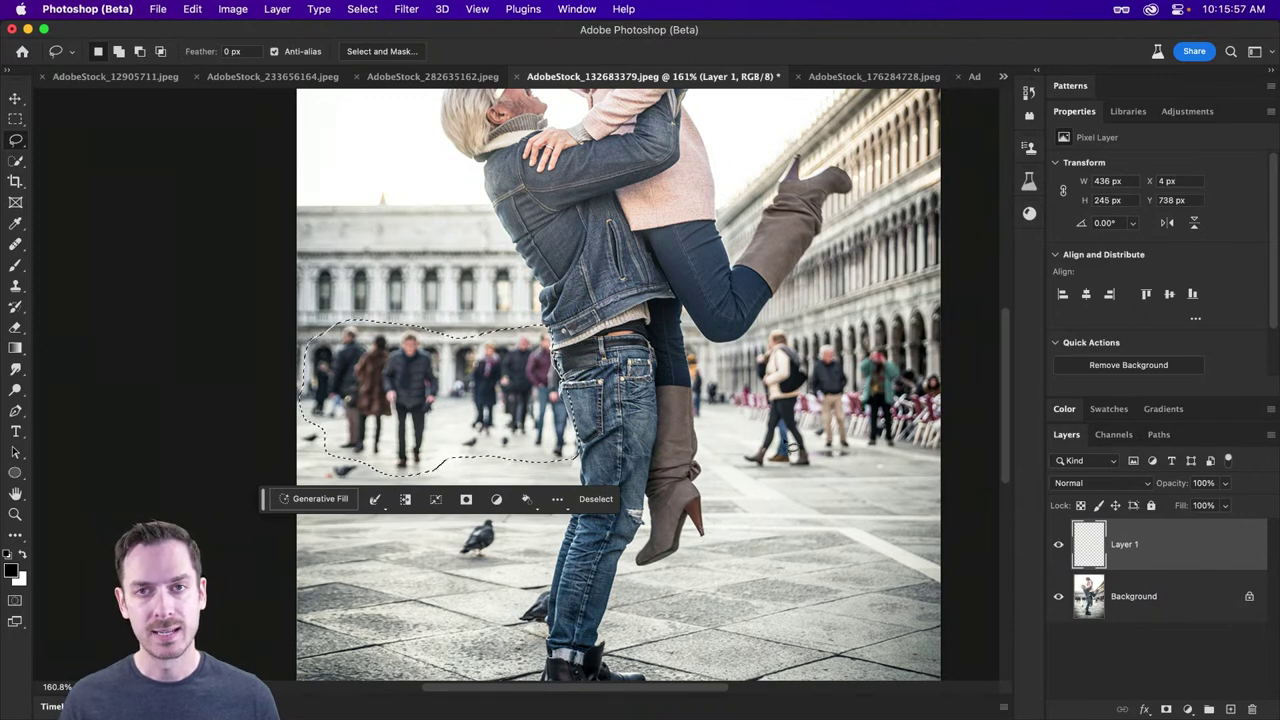
key("shift")
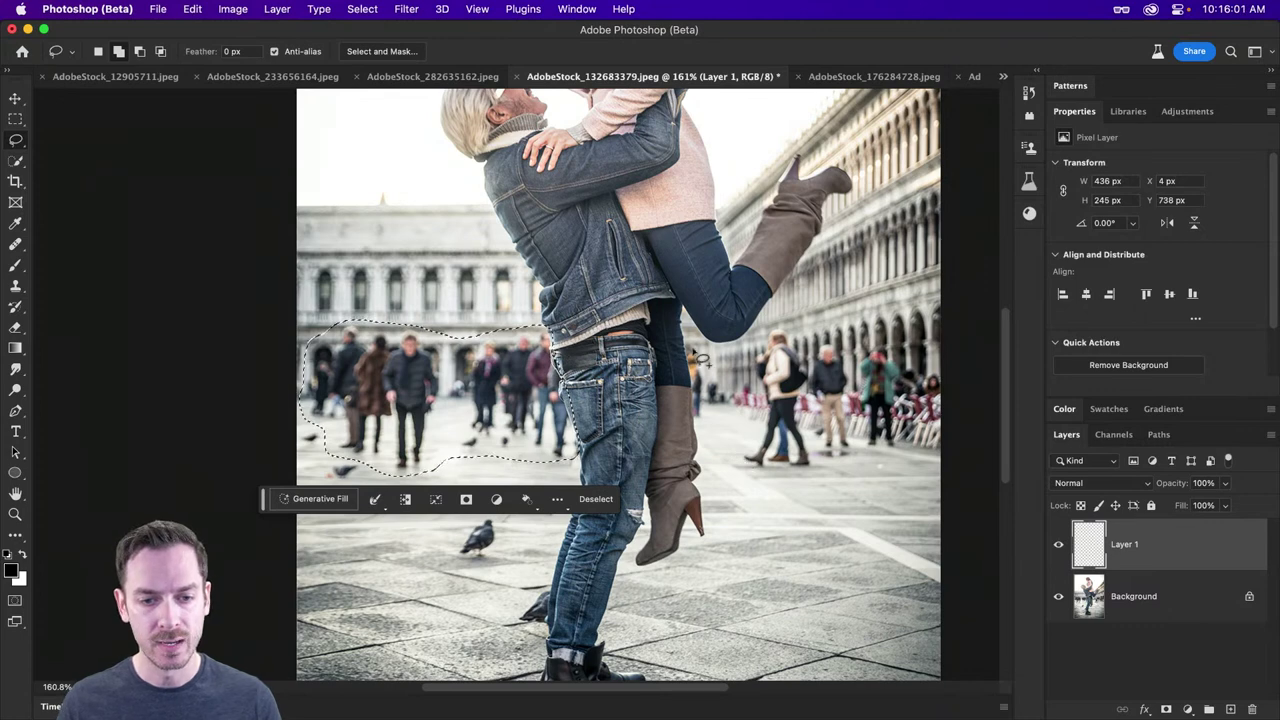
mouse_move(700, 352)
left_mouse_down()
mouse_move(692, 426)
mouse_move(740, 421)
mouse_move(754, 437)
mouse_move(743, 463)
mouse_move(770, 476)
mouse_move(942, 460)
mouse_move(952, 396)
left_mouse_up()
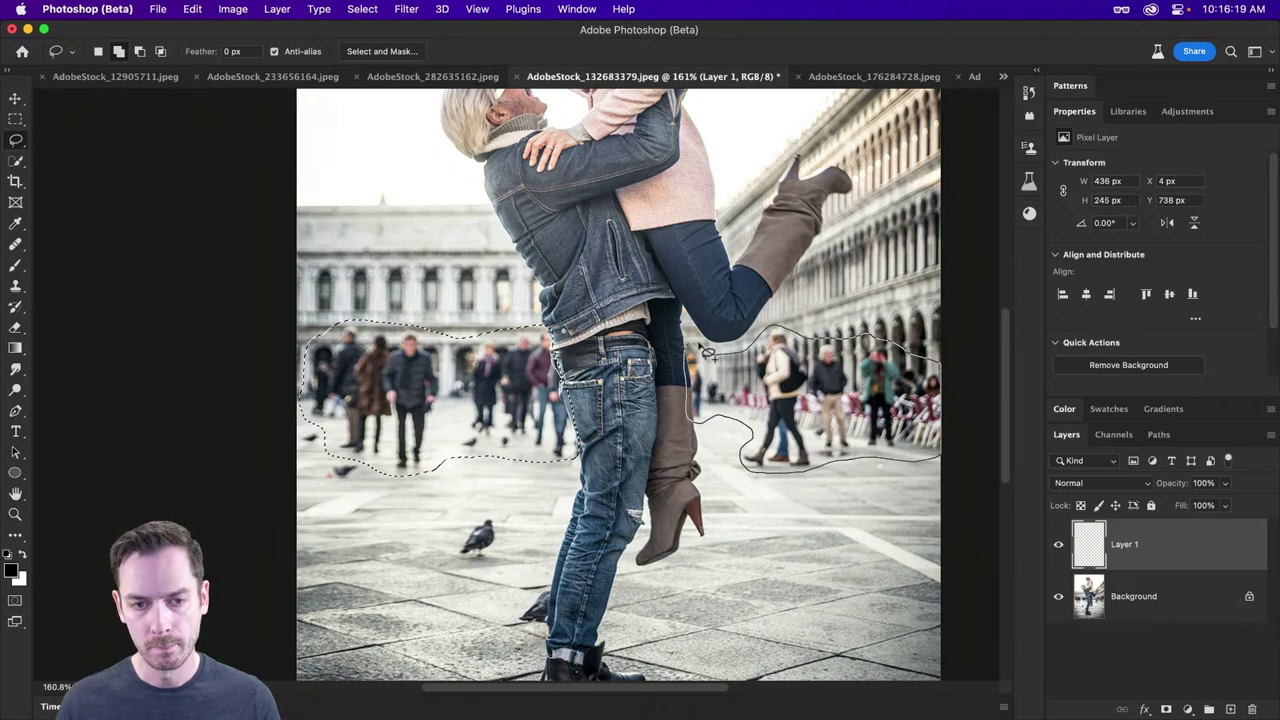
left_click_drag(702, 347, 704, 349)
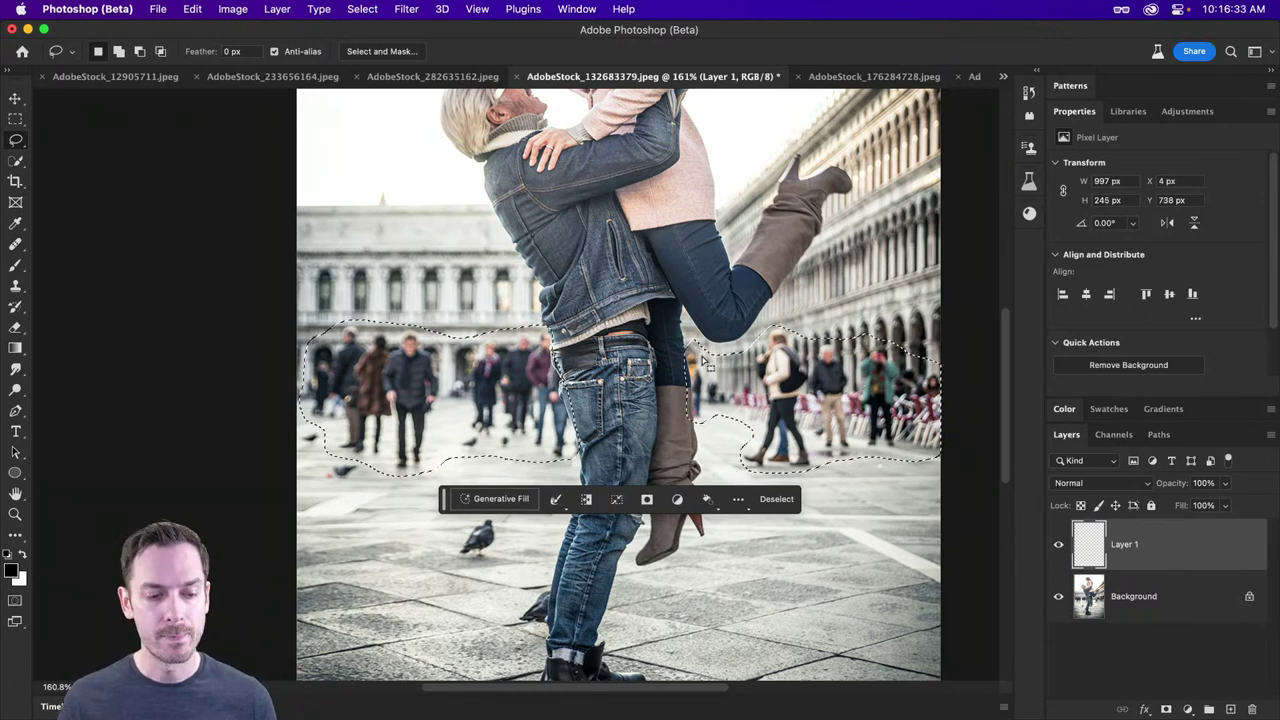
scroll(637, 326, "down", 3)
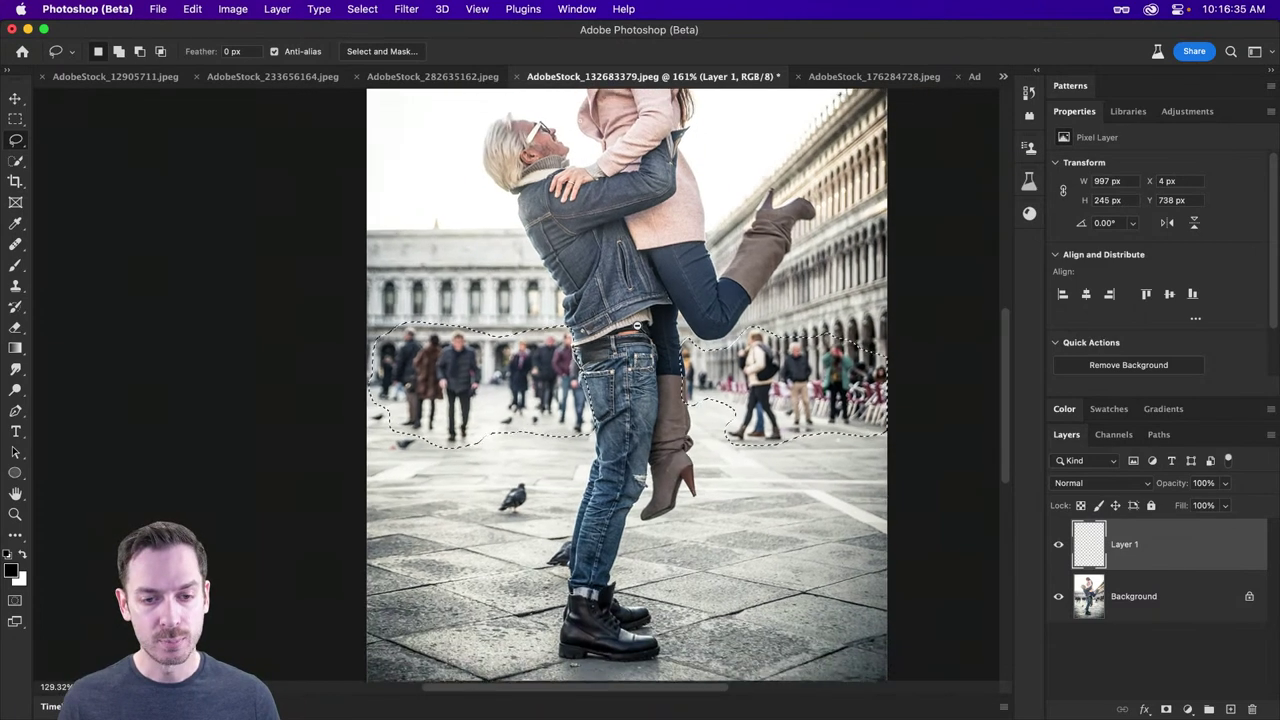
left_click(497, 467)
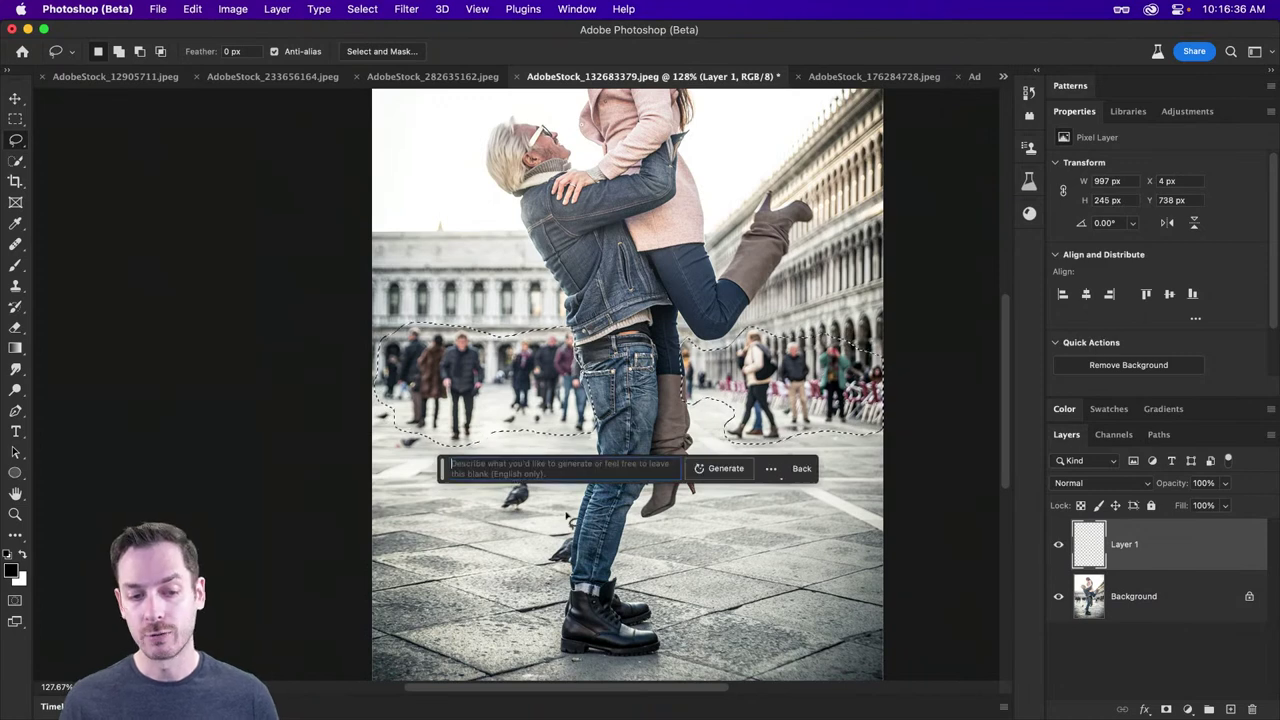
left_click(726, 469)
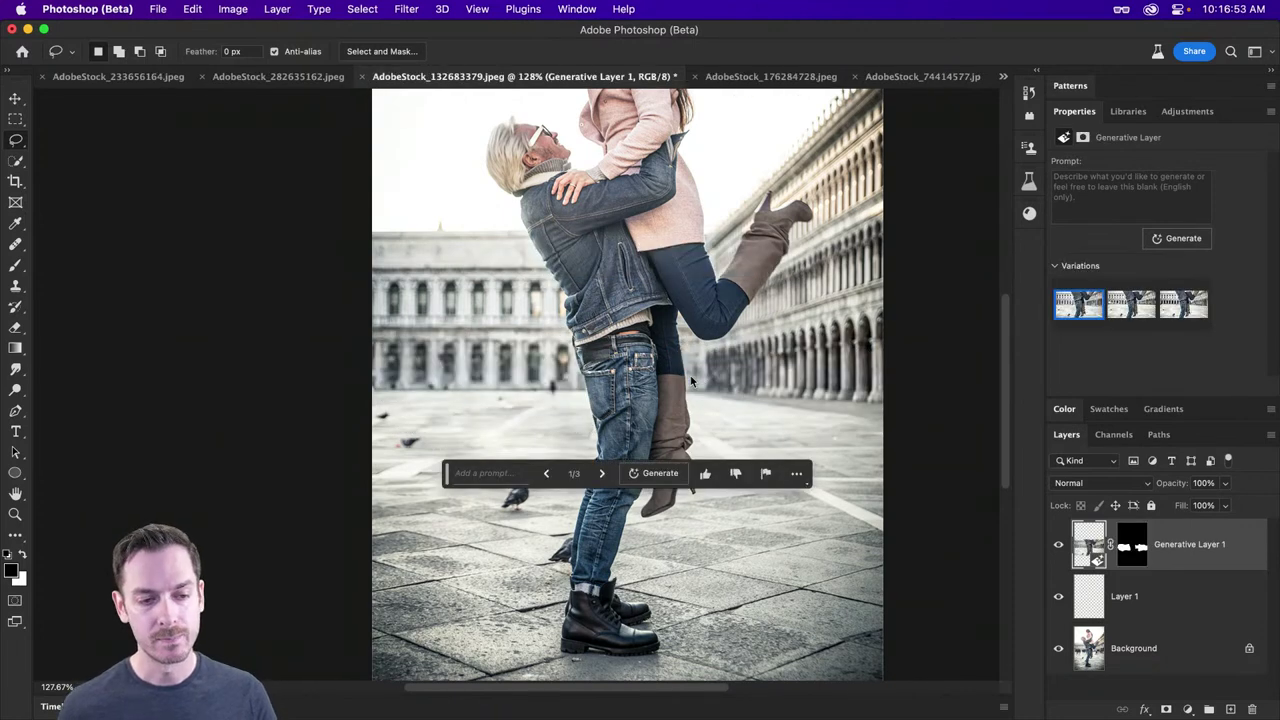
left_click(1130, 315)
left_click(1183, 314)
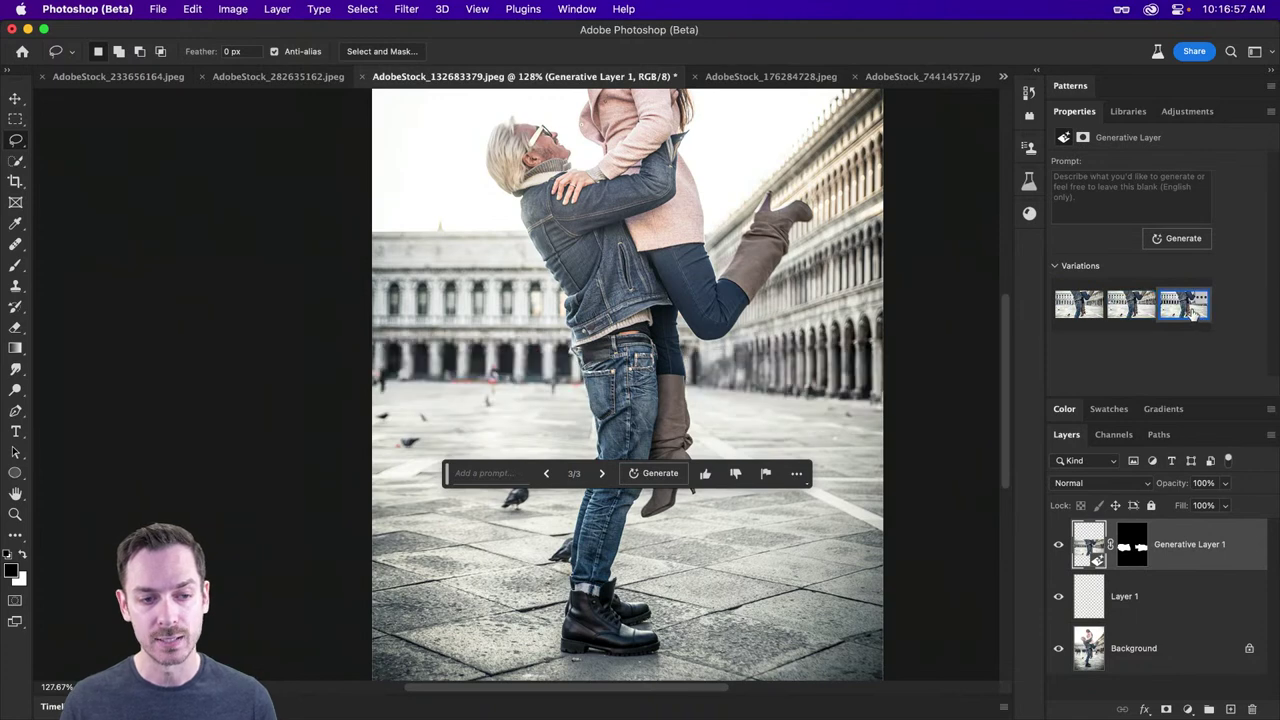
left_click(1073, 312)
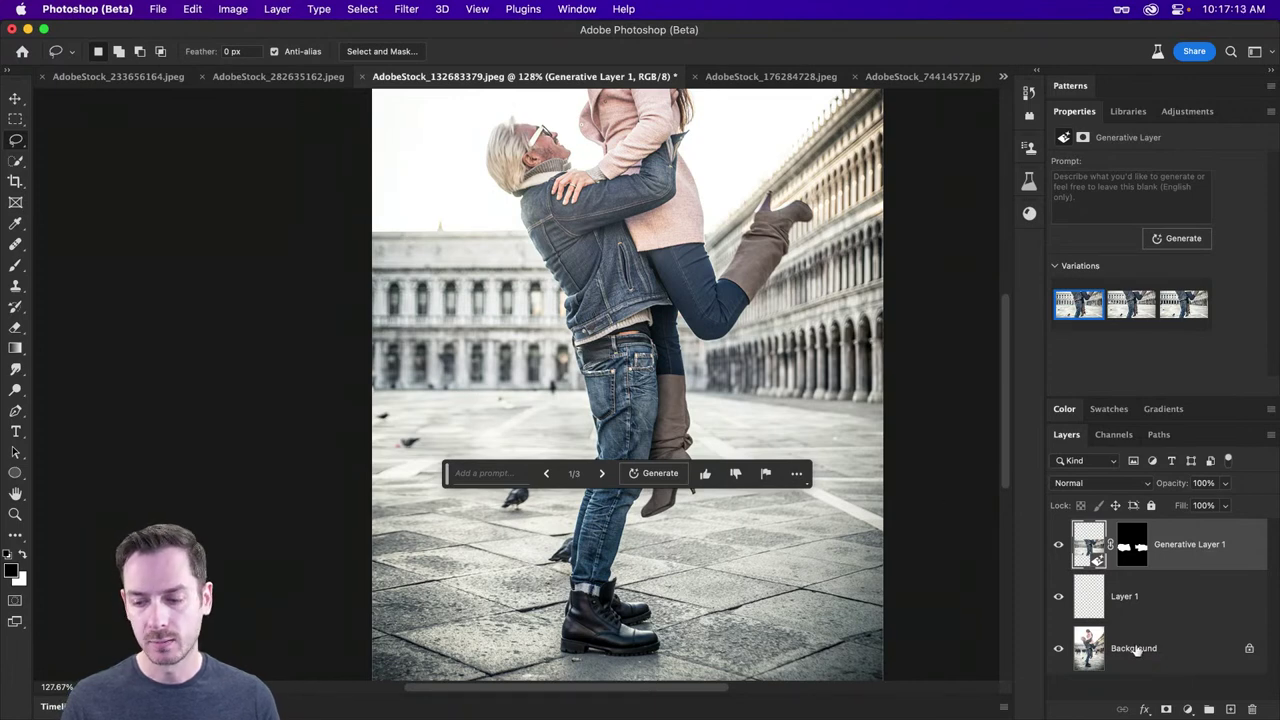
Step: On a new layer, paint over the distant figure with a size-15 Spot Healing Brush
left_click(1231, 709)
left_click_drag(420, 388, 478, 383)
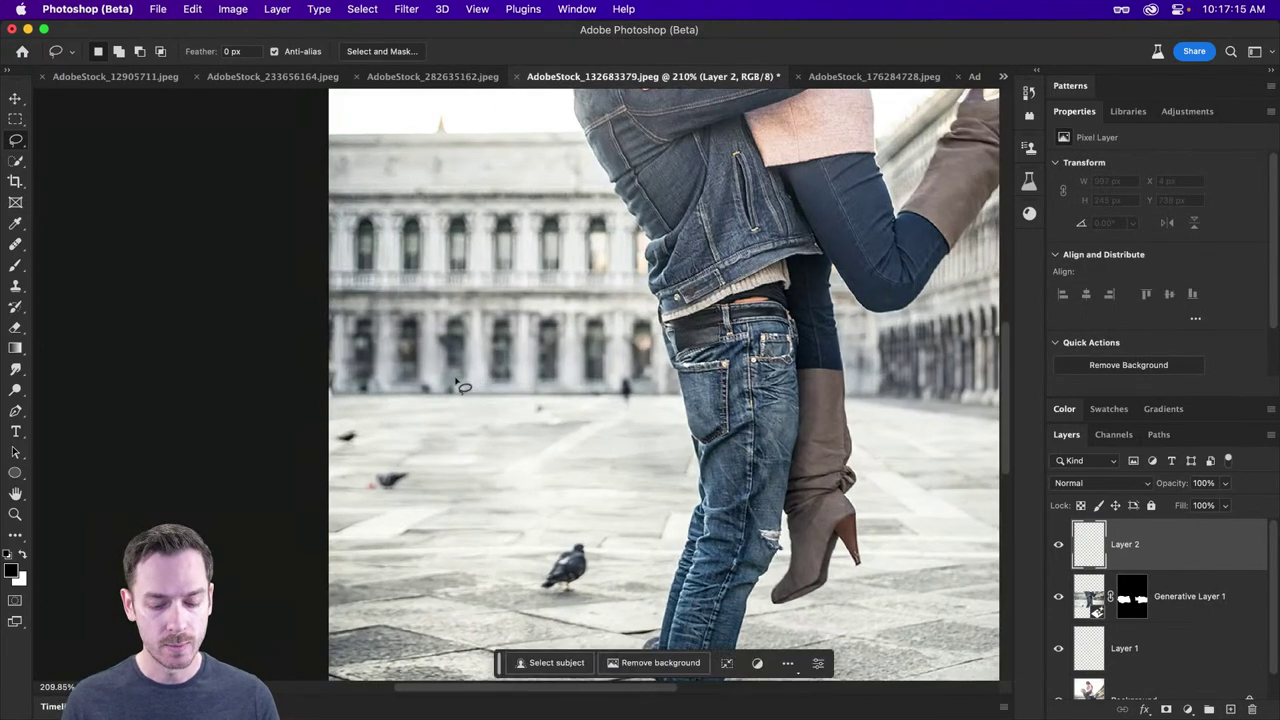
key("j")
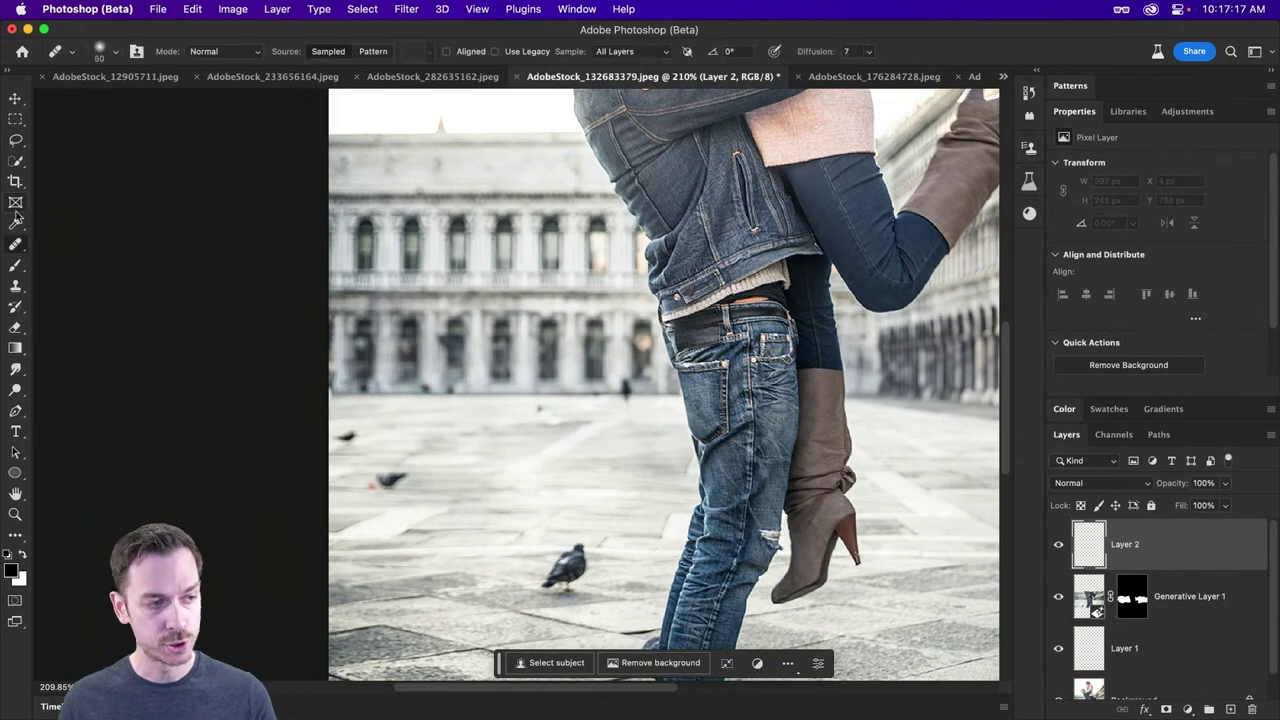
right_click(15, 244)
left_click(60, 245)
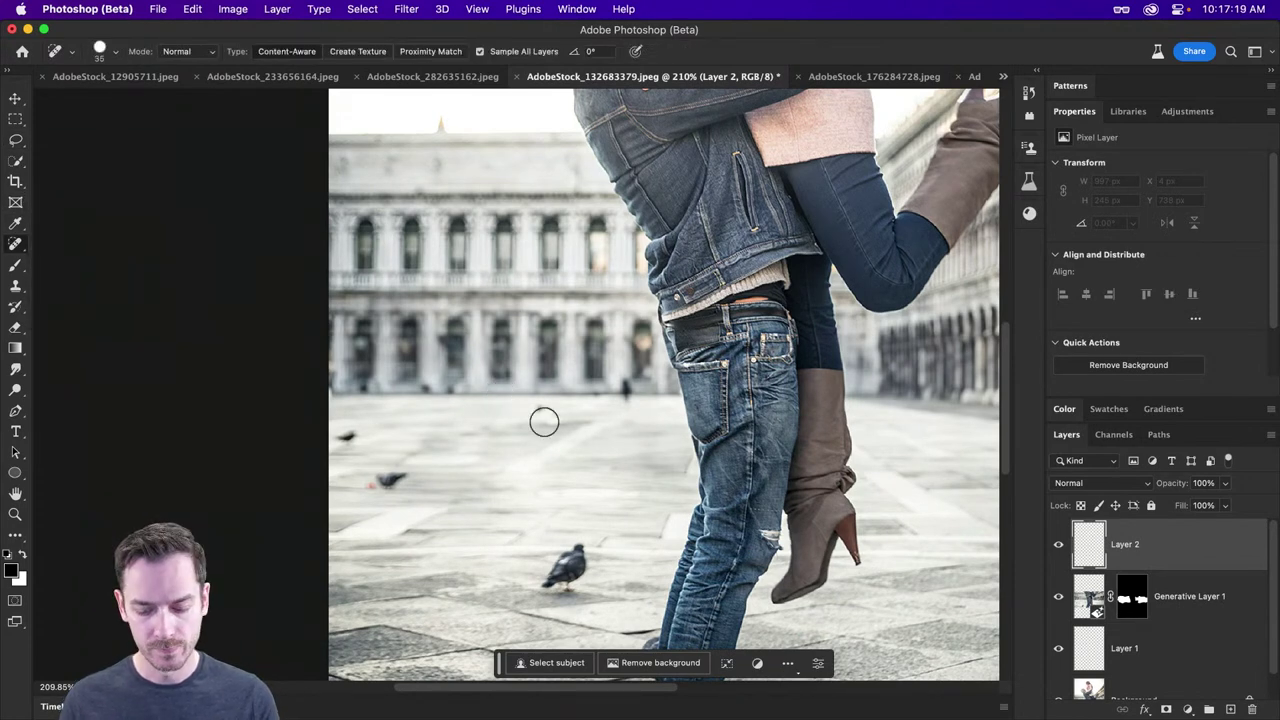
key("bracketleft")
key("bracketleft")
left_click_drag(540, 407, 550, 408)
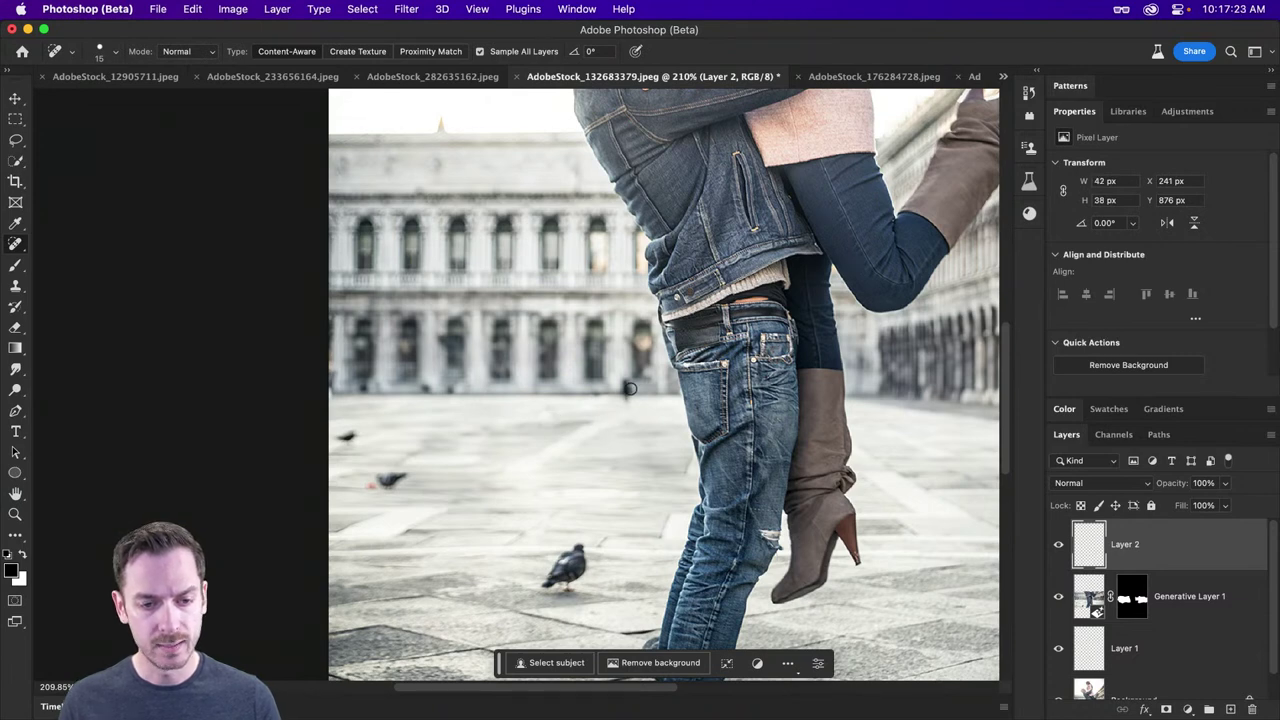
left_click_drag(628, 382, 626, 390)
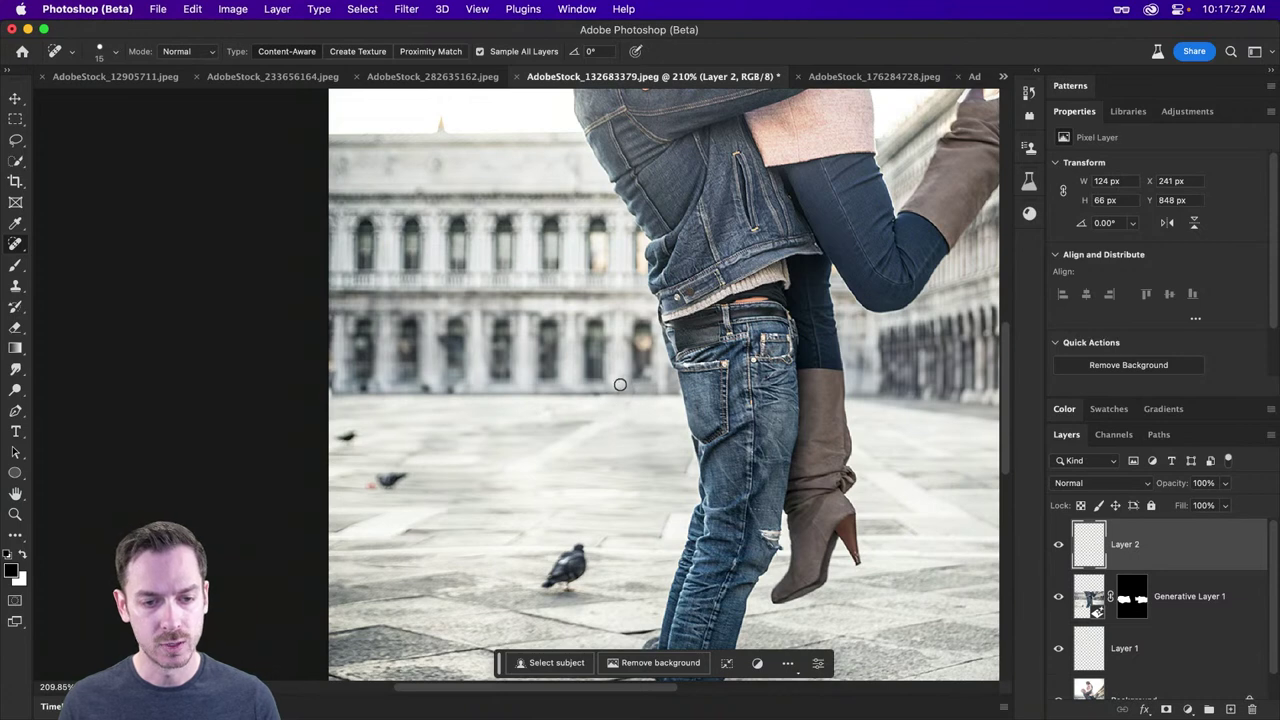
Step: At 40% hardness and size 25, heal the figure's traces and the pigeon, then hide Layer 2
right_click(627, 380)
left_click_drag(740, 443, 710, 443)
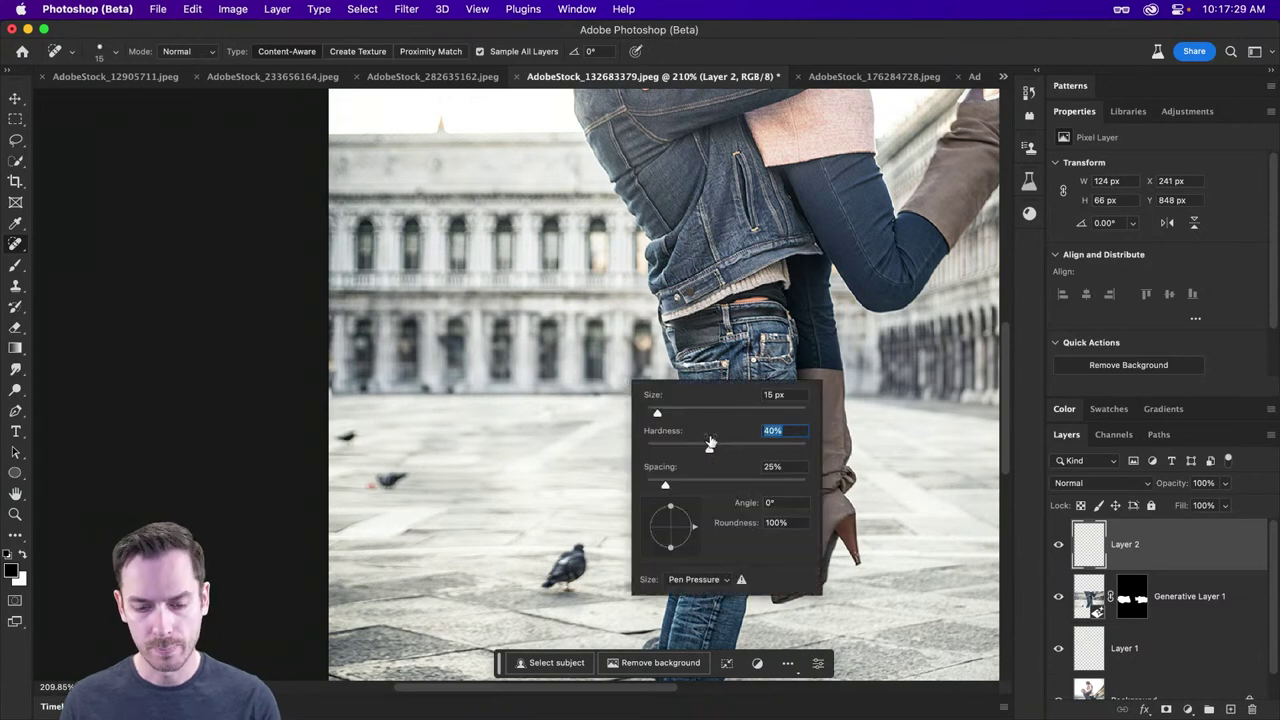
key("Return")
key("bracketright")
key("bracketright")
left_click_drag(624, 386, 622, 398)
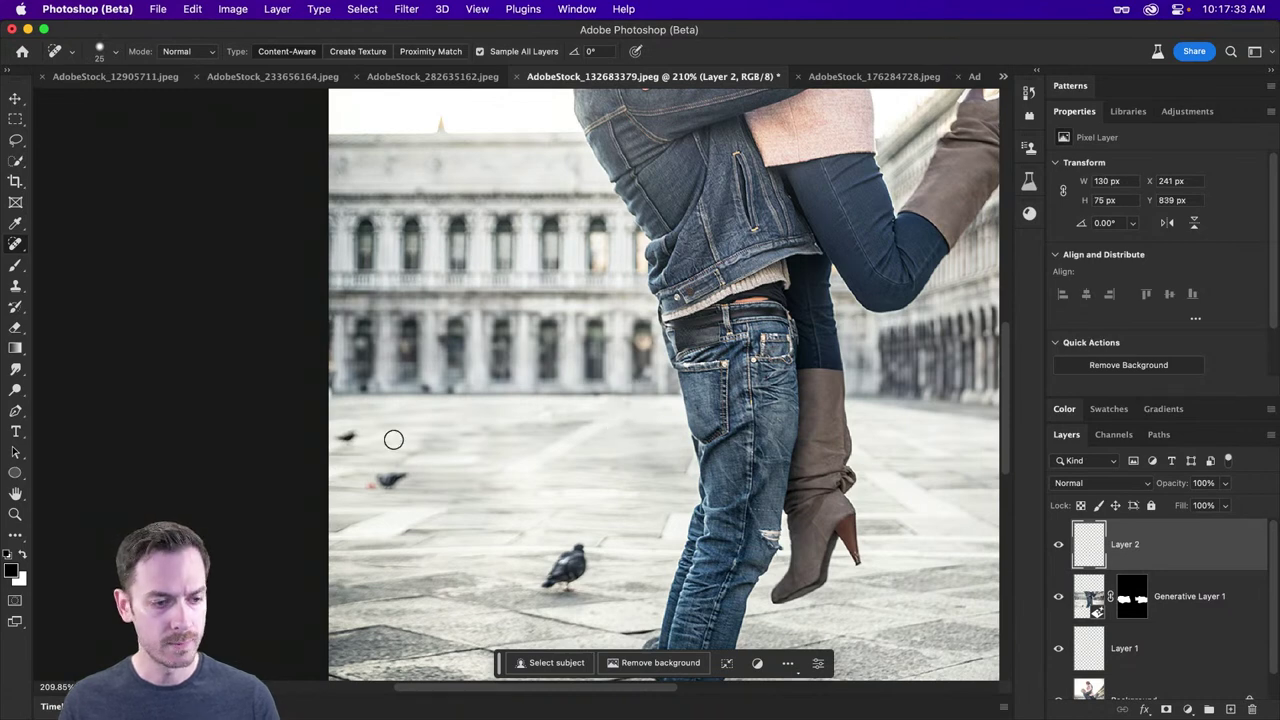
mouse_move(362, 434)
left_mouse_down()
mouse_move(339, 432)
mouse_move(352, 437)
left_mouse_up()
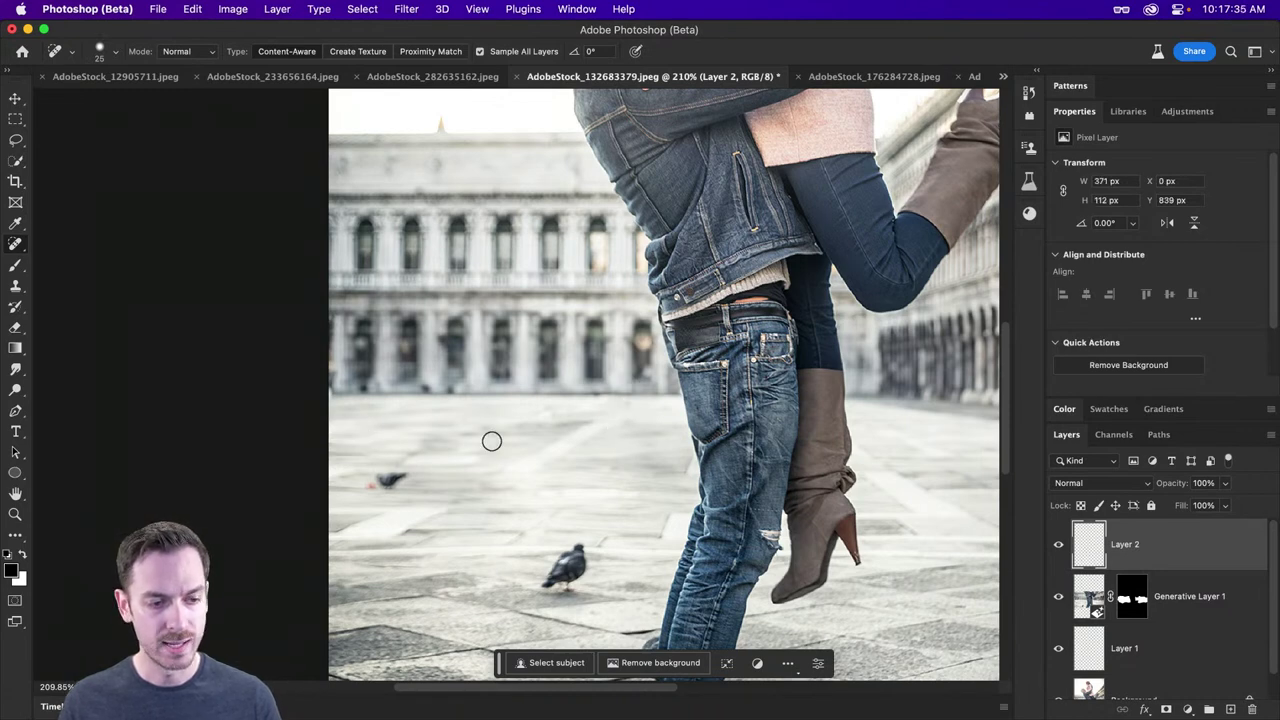
mouse_move(531, 443)
left_mouse_down()
mouse_move(491, 443)
mouse_move(474, 403)
left_mouse_up()
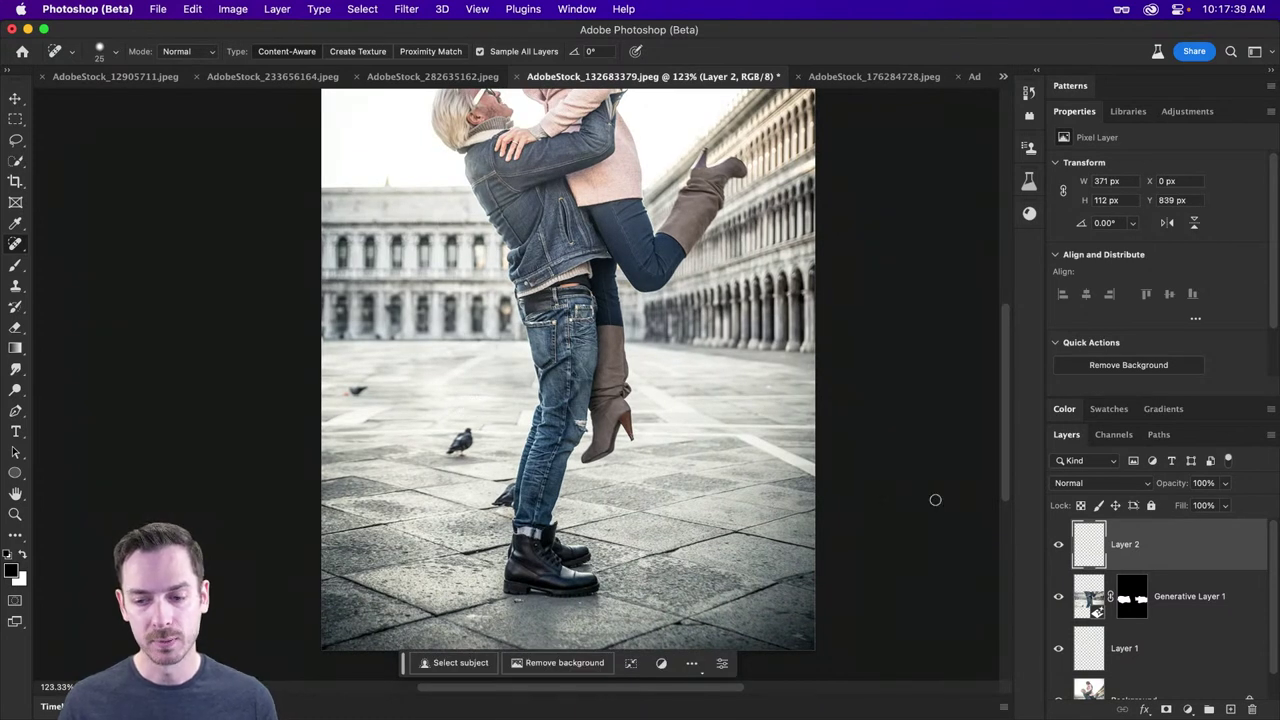
left_click(1059, 544)
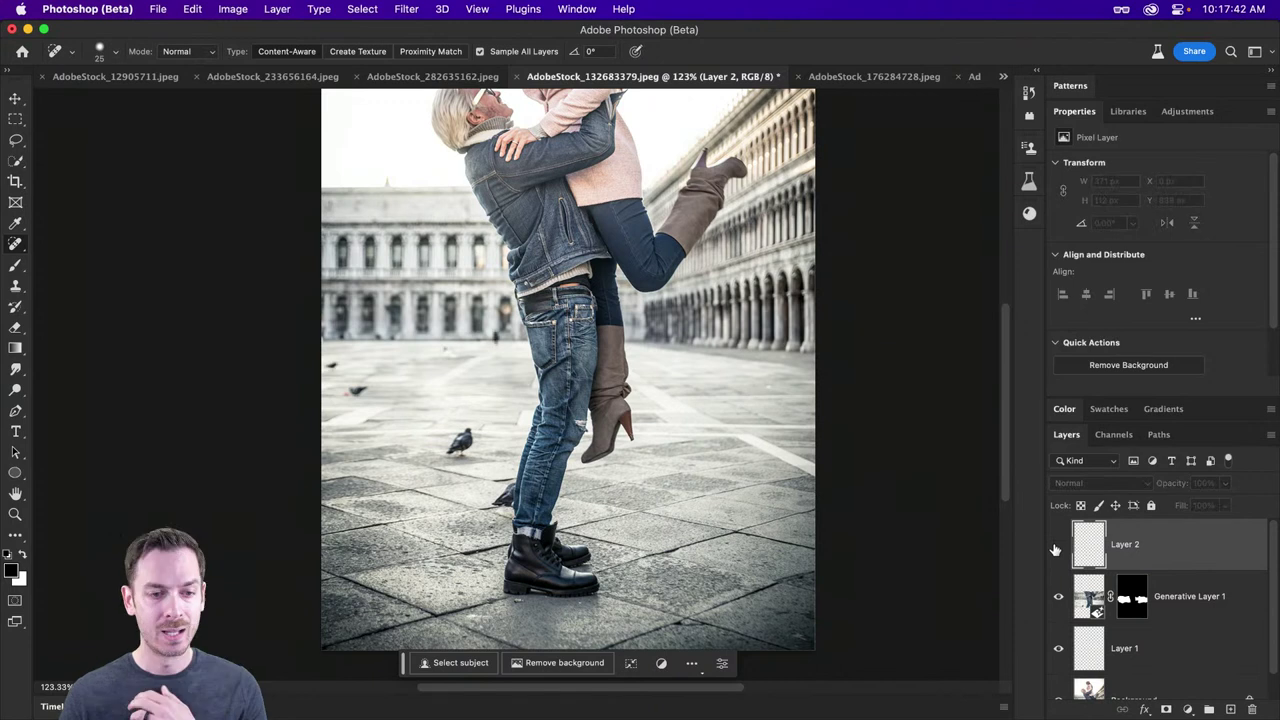
left_click(1236, 604)
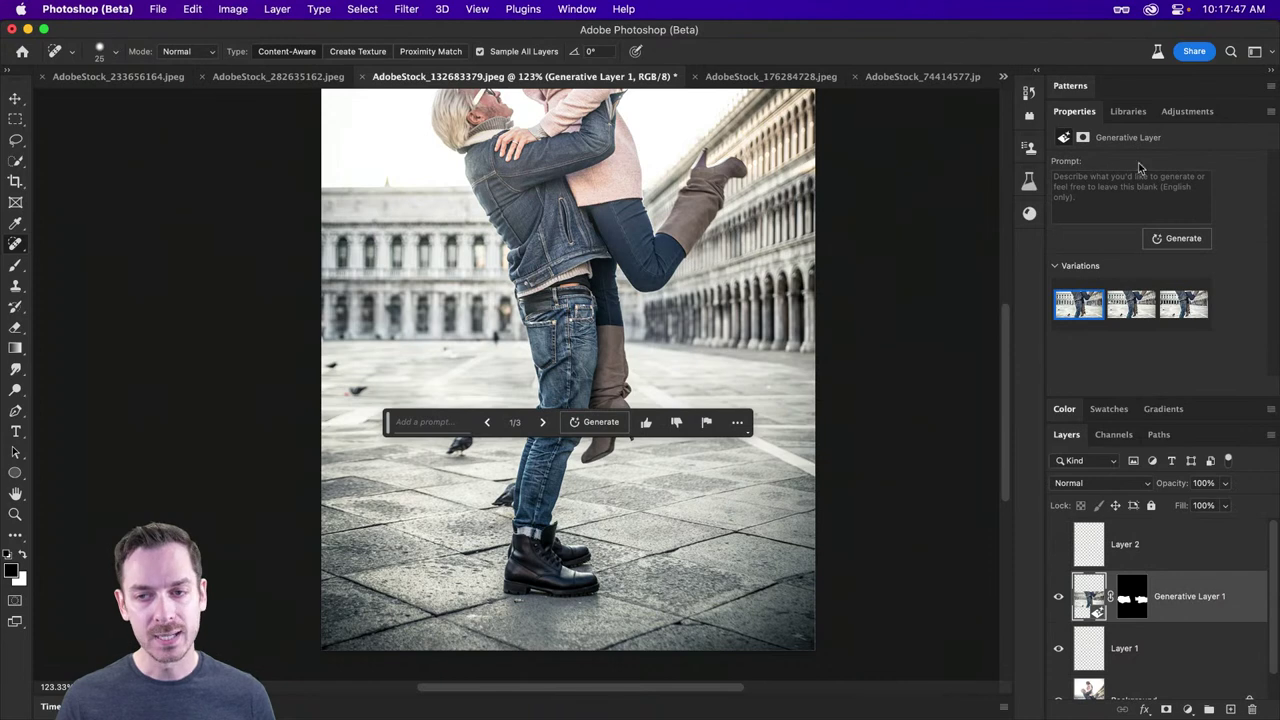
Step: Review the earlier variations, then regenerate the fill with the prompt 'A lot of pigeons'
left_click(1131, 304)
left_click(1183, 304)
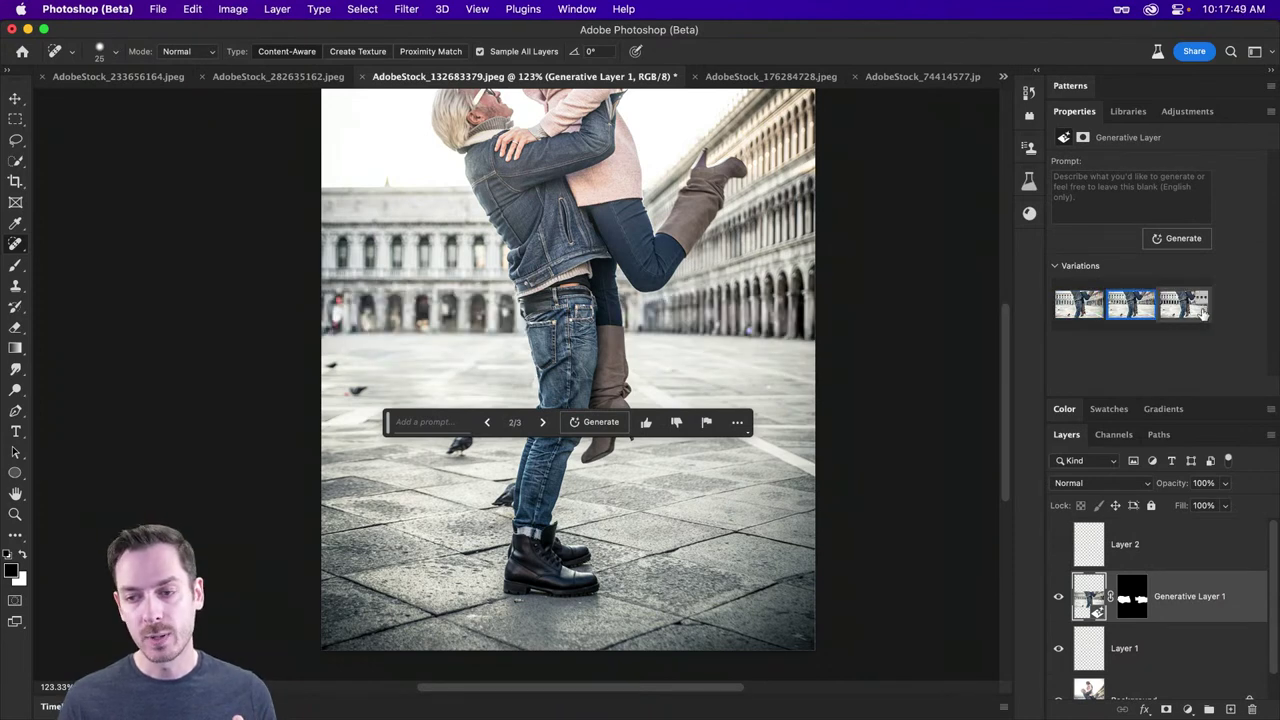
left_click(1079, 304)
left_click(1100, 206)
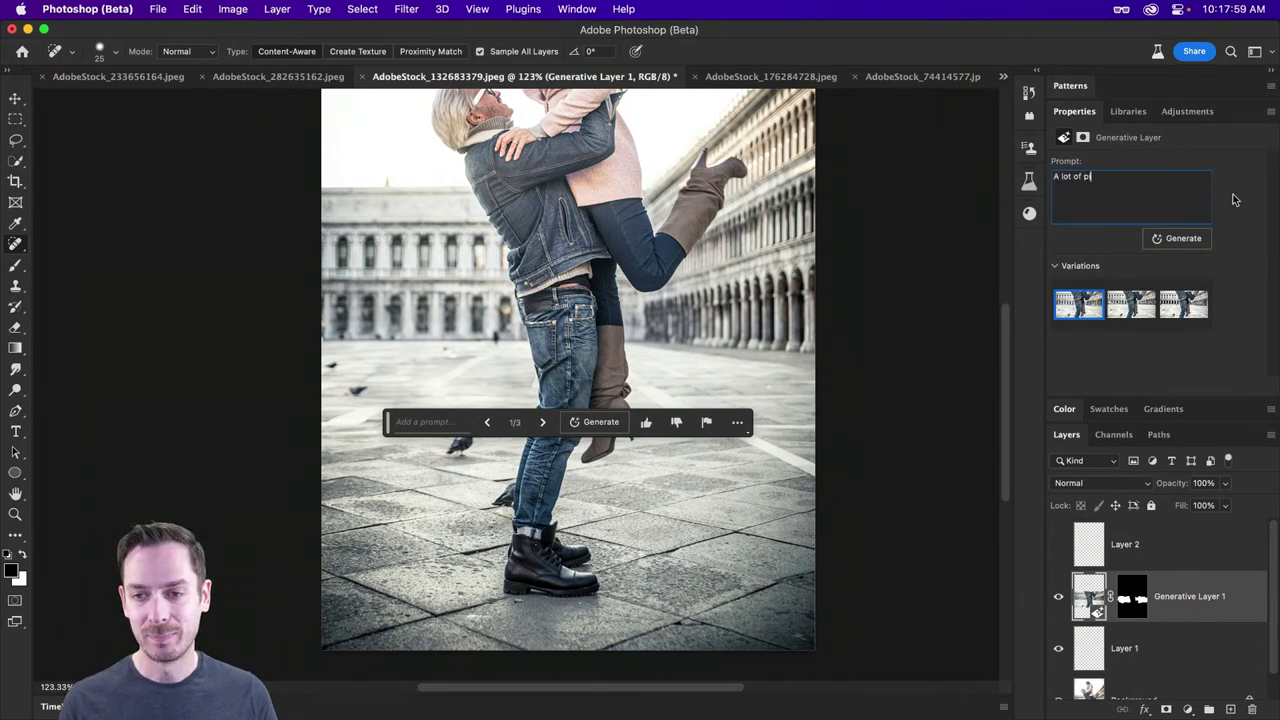
type("eons")
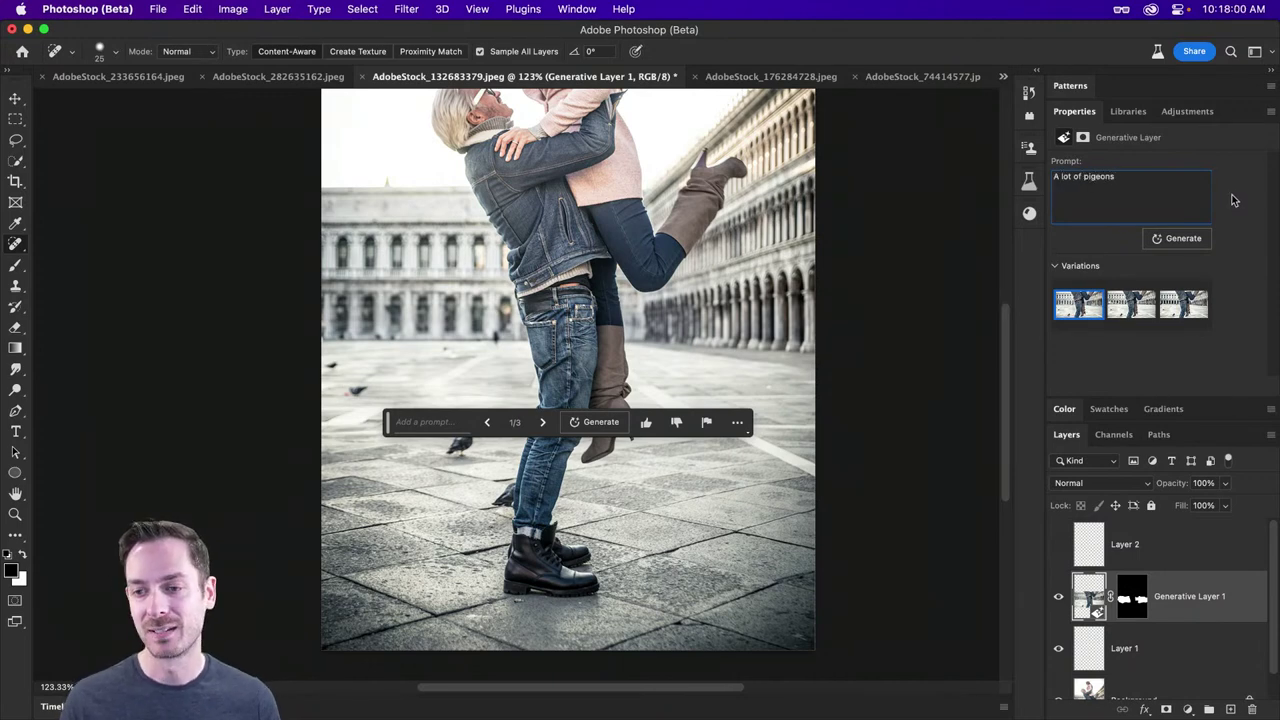
left_click(1198, 242)
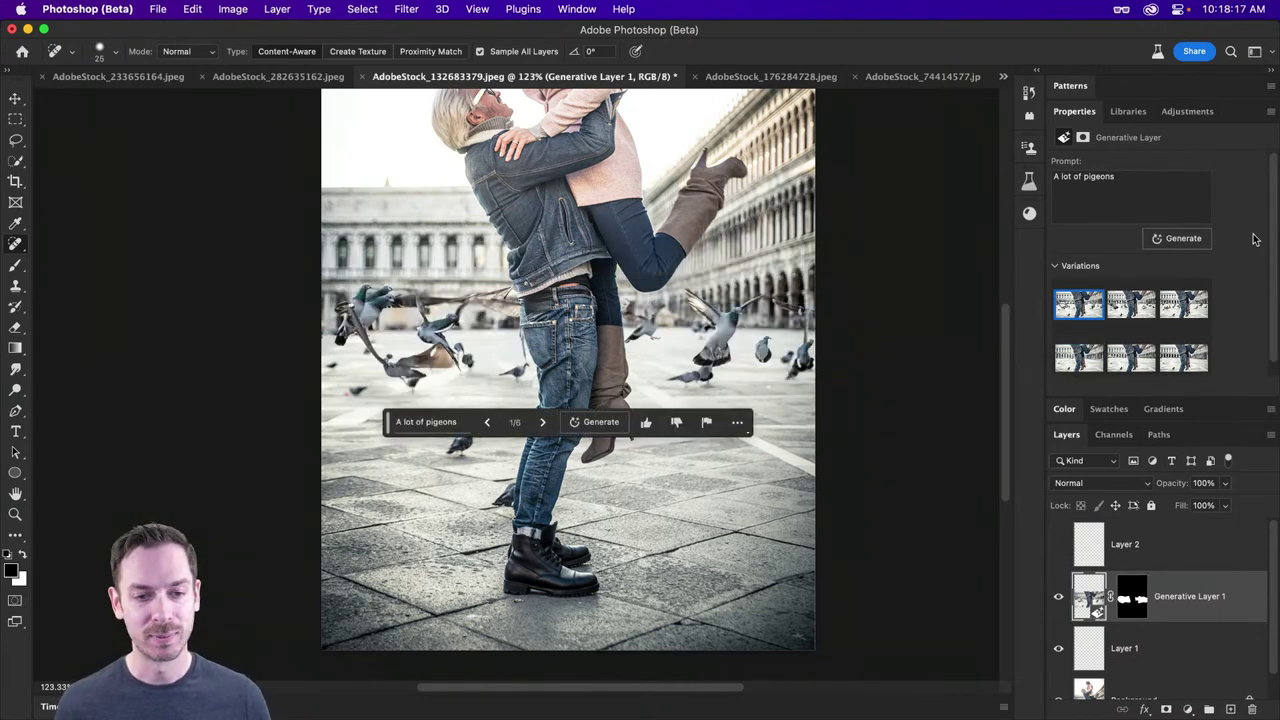
Step: Compare the pigeon variations, keep the empty one (4/6), and switch to the AdobeStock_176284728 dogs photo
left_click(1133, 310)
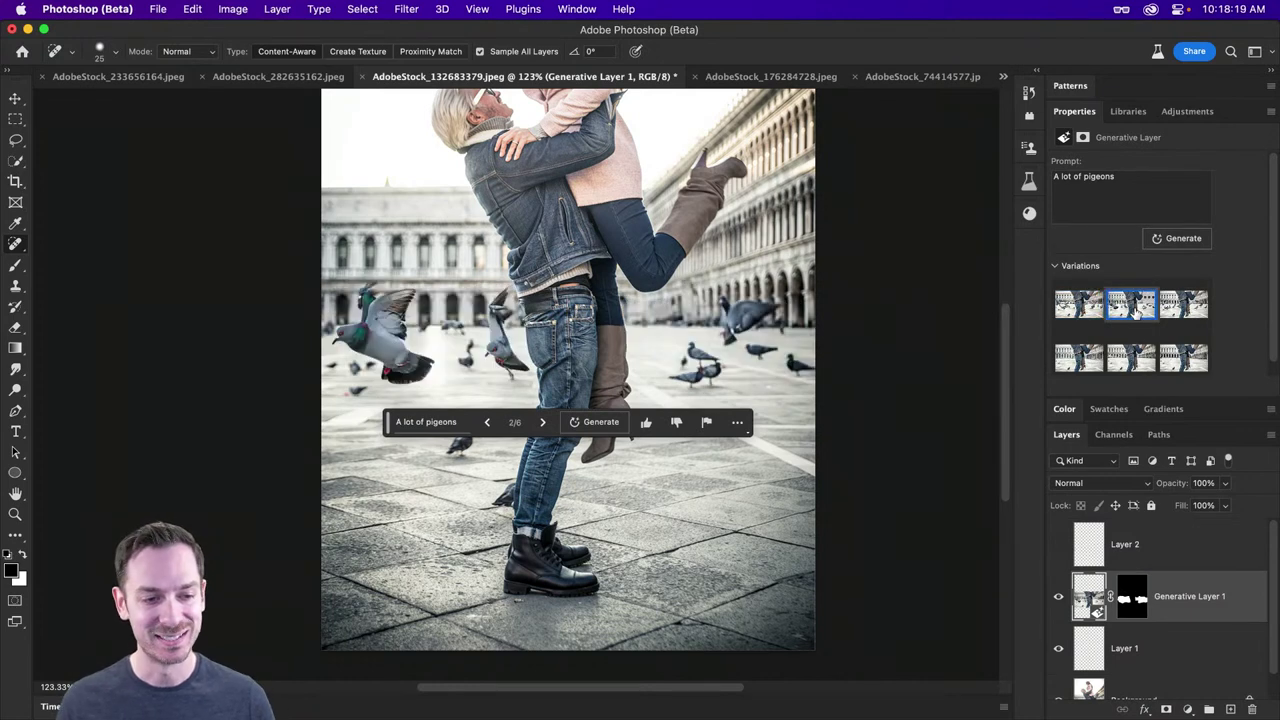
left_click(1200, 310)
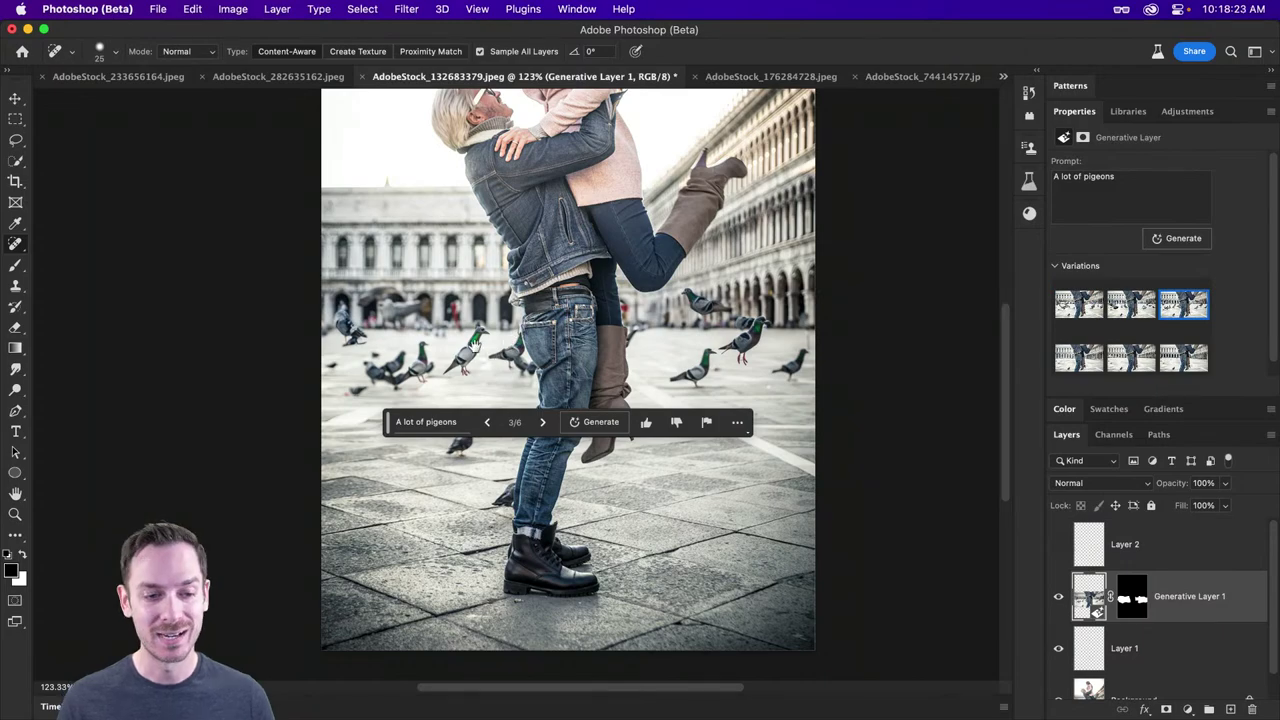
scroll(472, 347, "up", 3)
left_click_drag(521, 346, 554, 343)
scroll(554, 343, "down", 3)
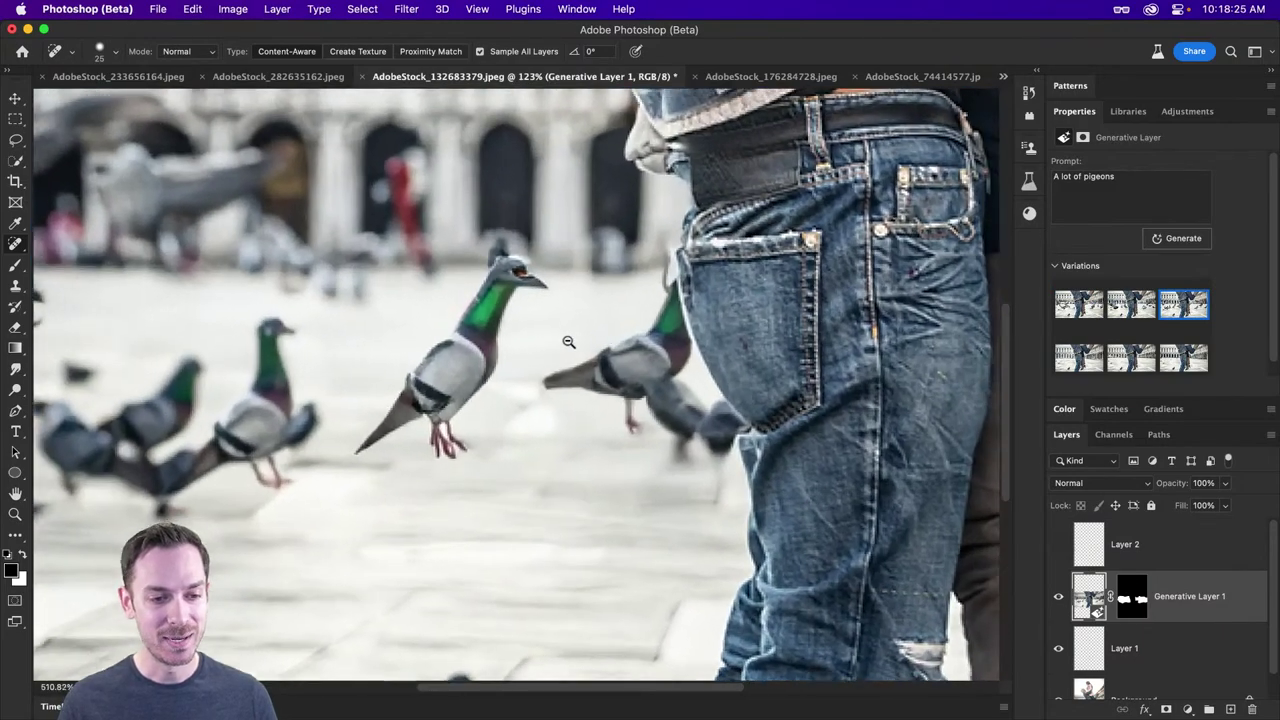
key("super+0")
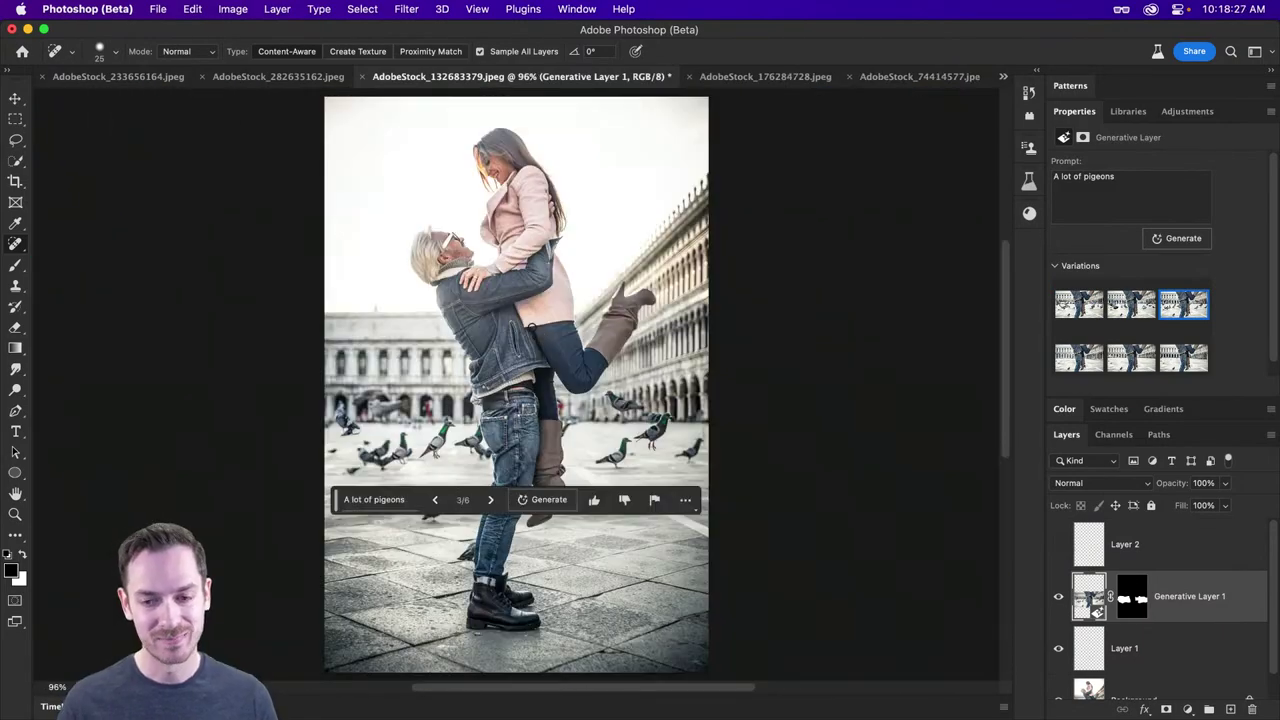
left_click(1077, 362)
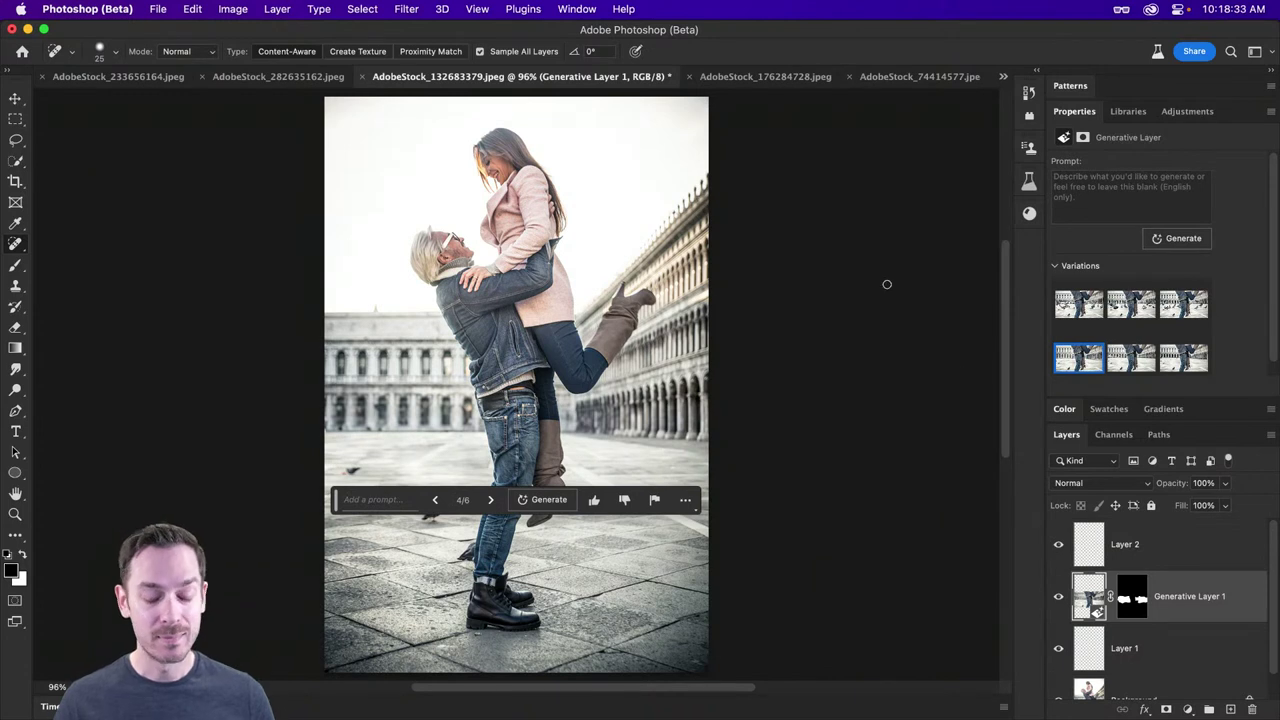
key("v")
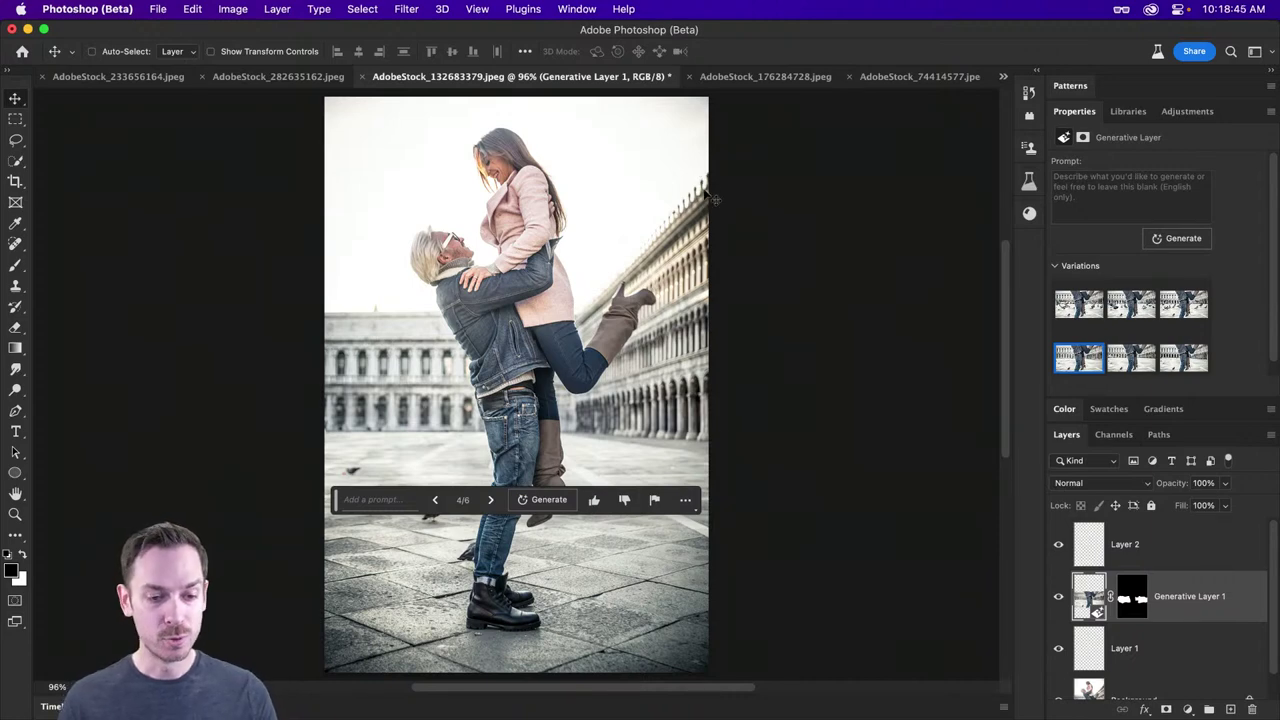
left_click(782, 80)
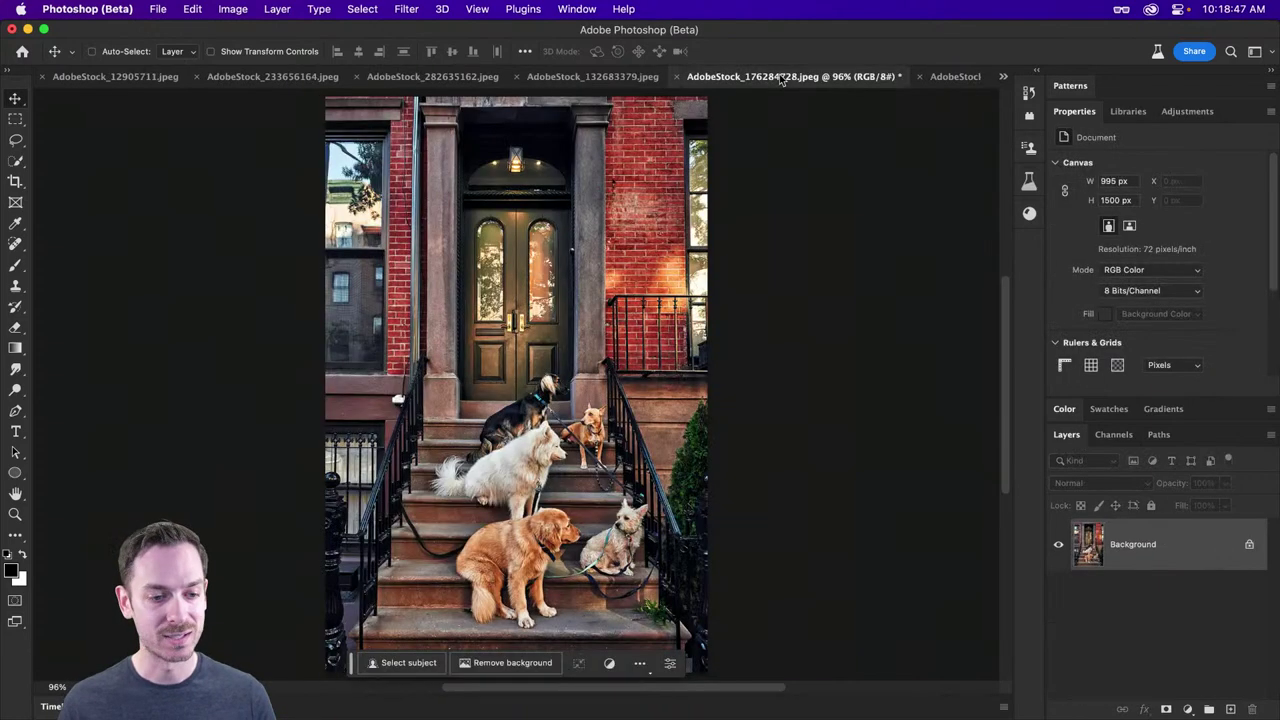
Step: Switch to the AdobeStock_74414577 shelf photo and zoom in on its upper area
left_click(950, 78)
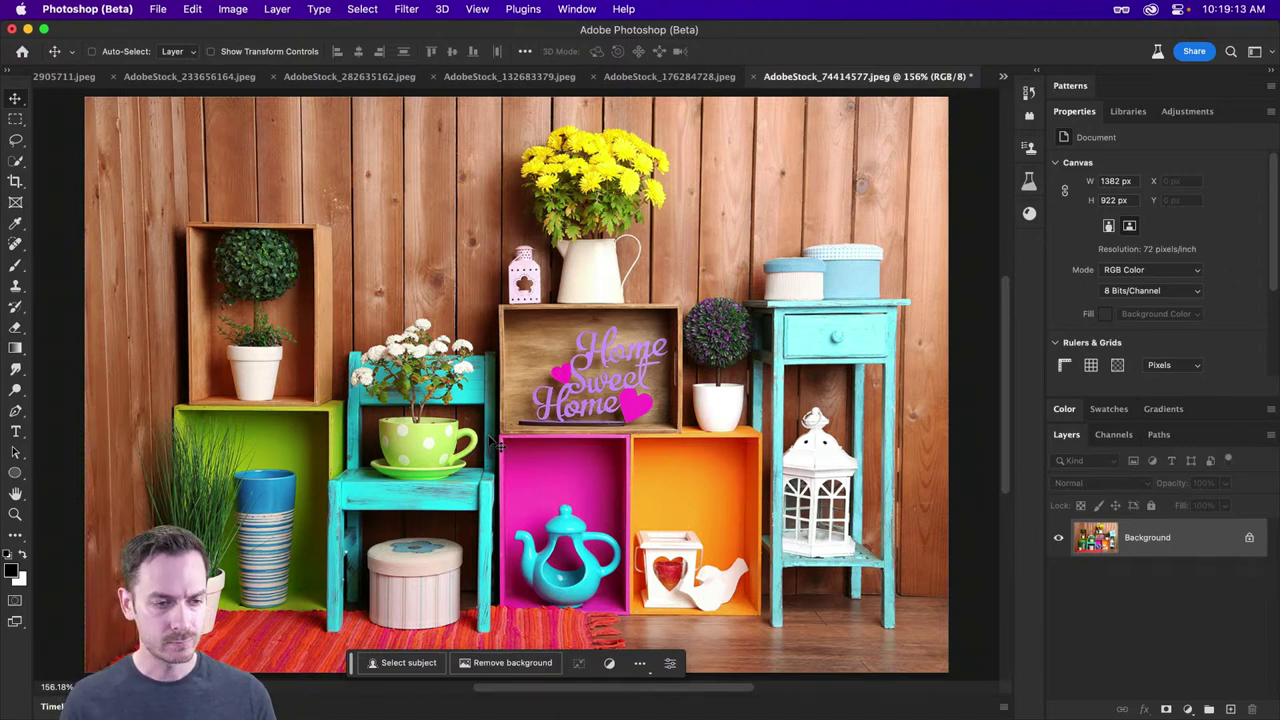
scroll(648, 150, "up", 5)
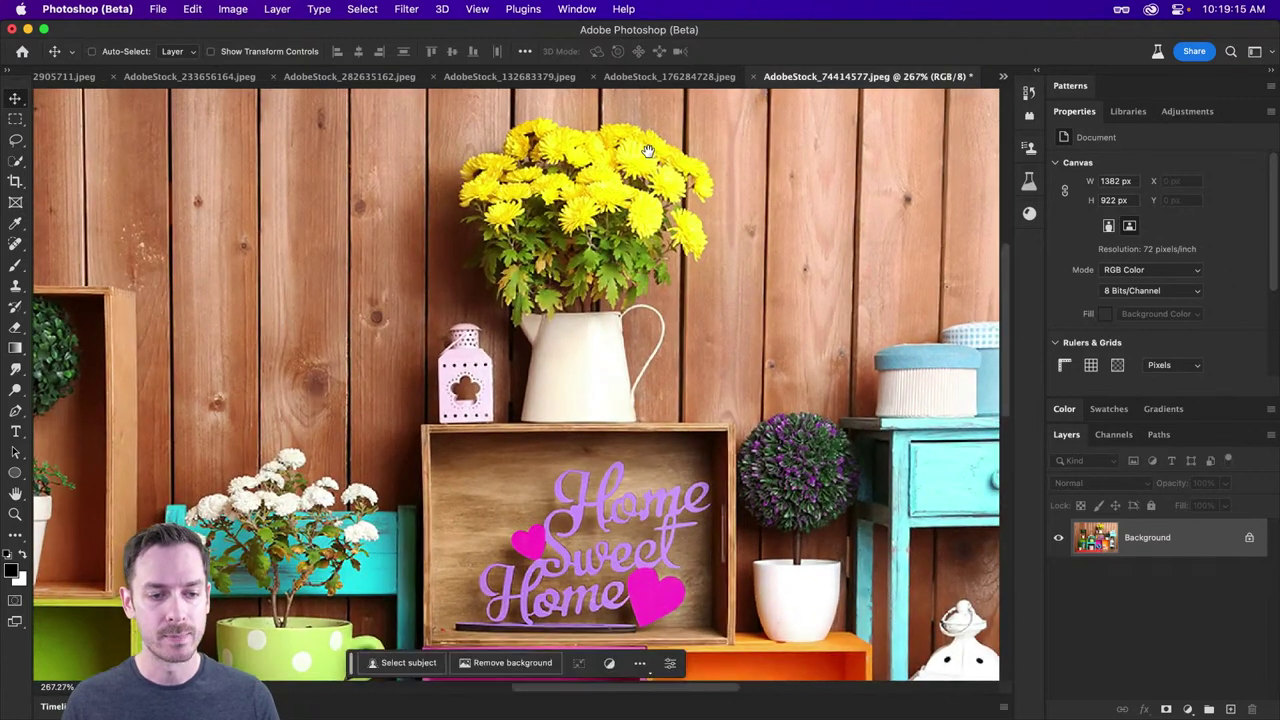
left_click_drag(648, 150, 650, 186)
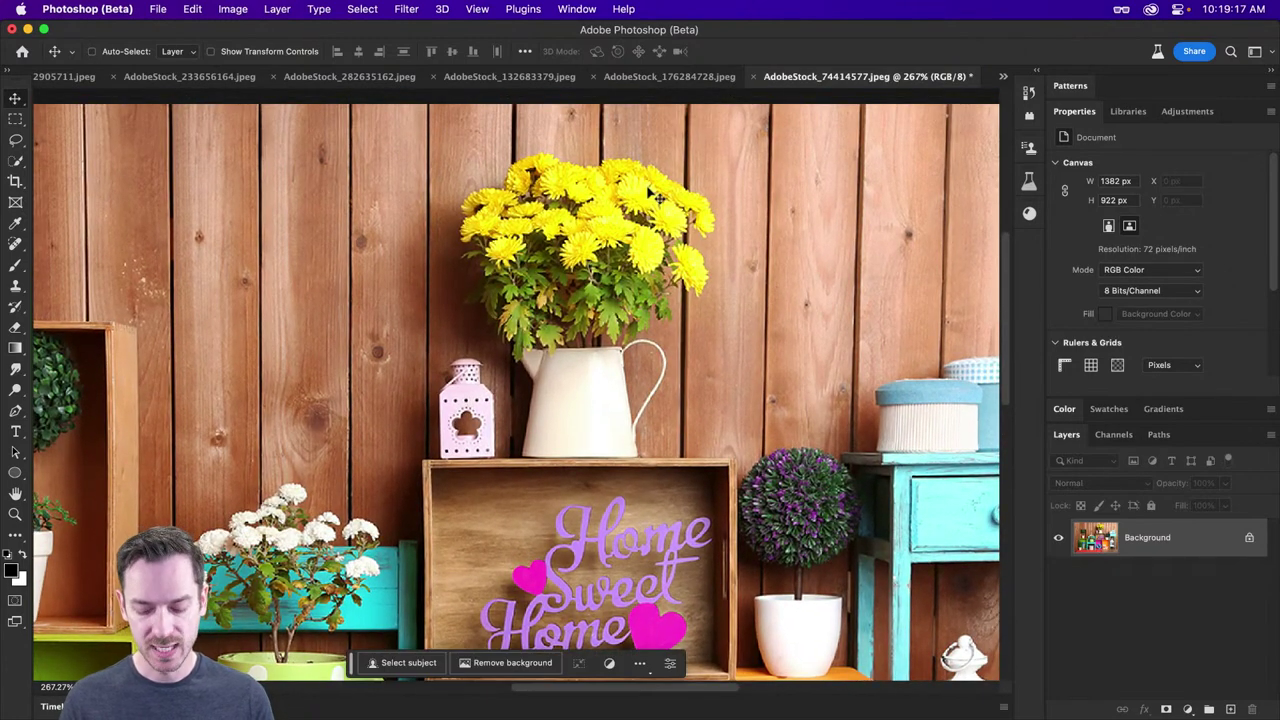
Step: Select the yellow flowers, white jug with its handle, and the pink lantern
key("w")
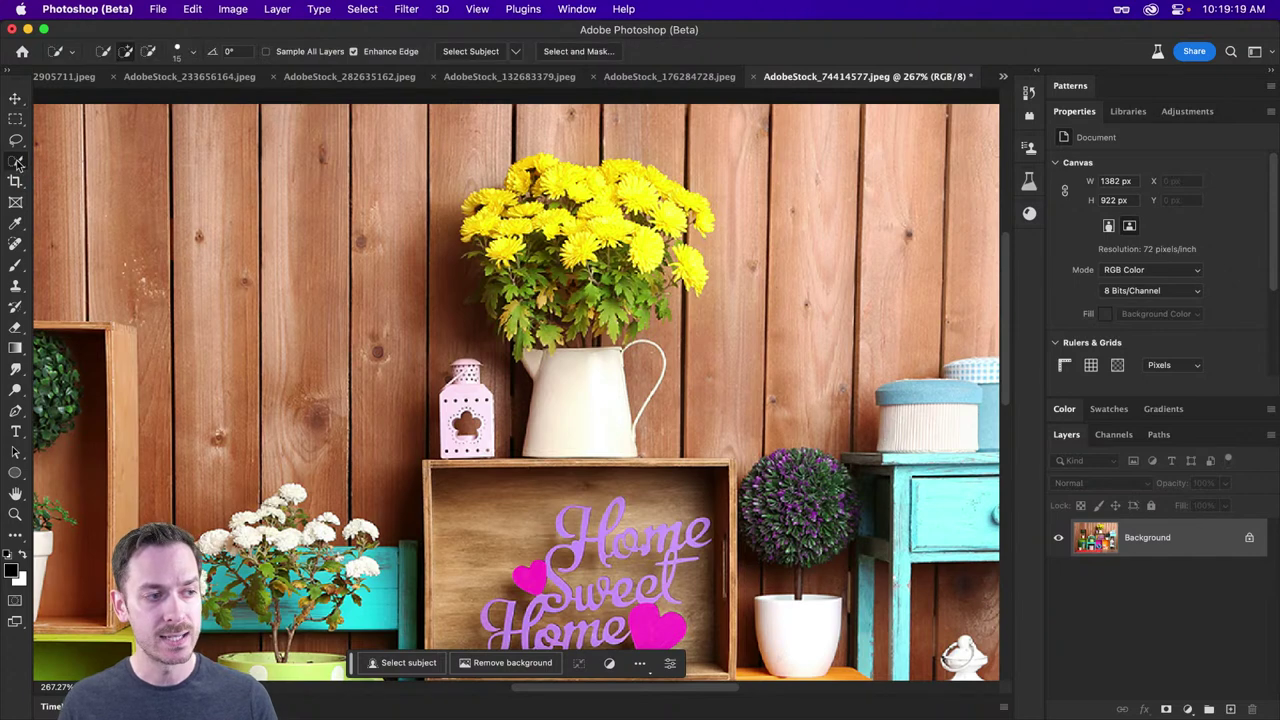
left_click(16, 161)
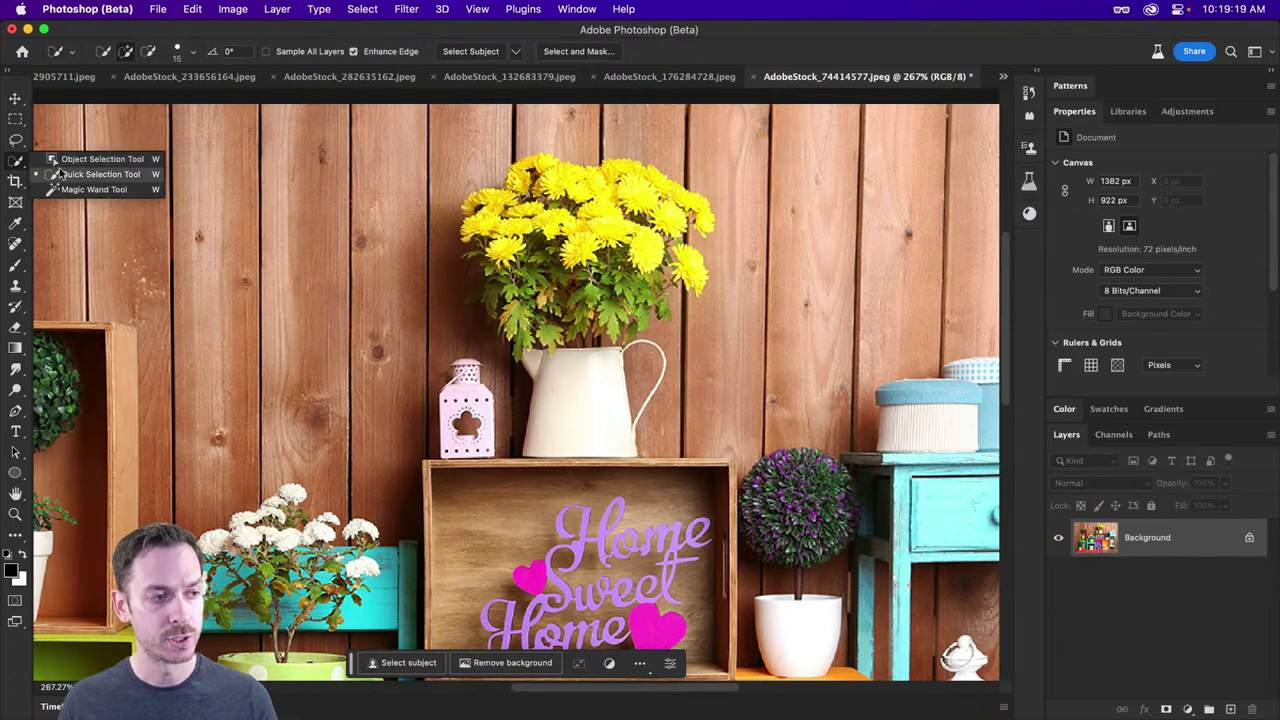
left_click(113, 165)
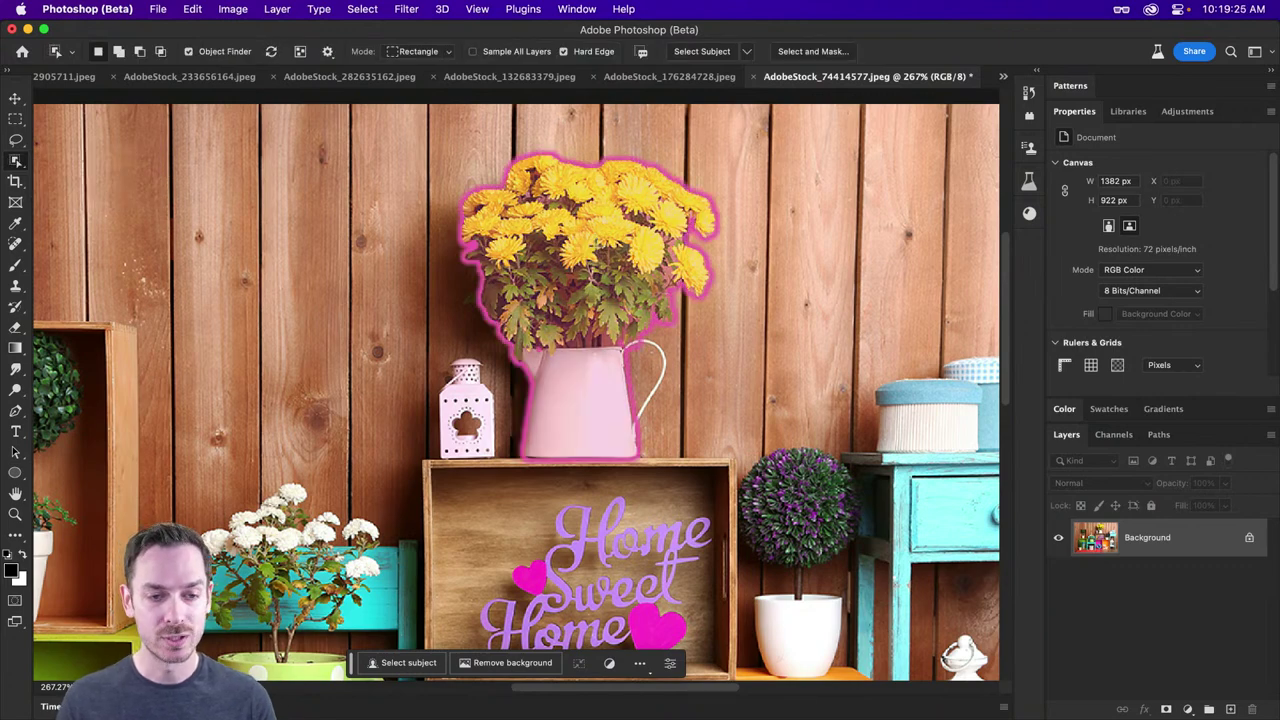
left_click(596, 245)
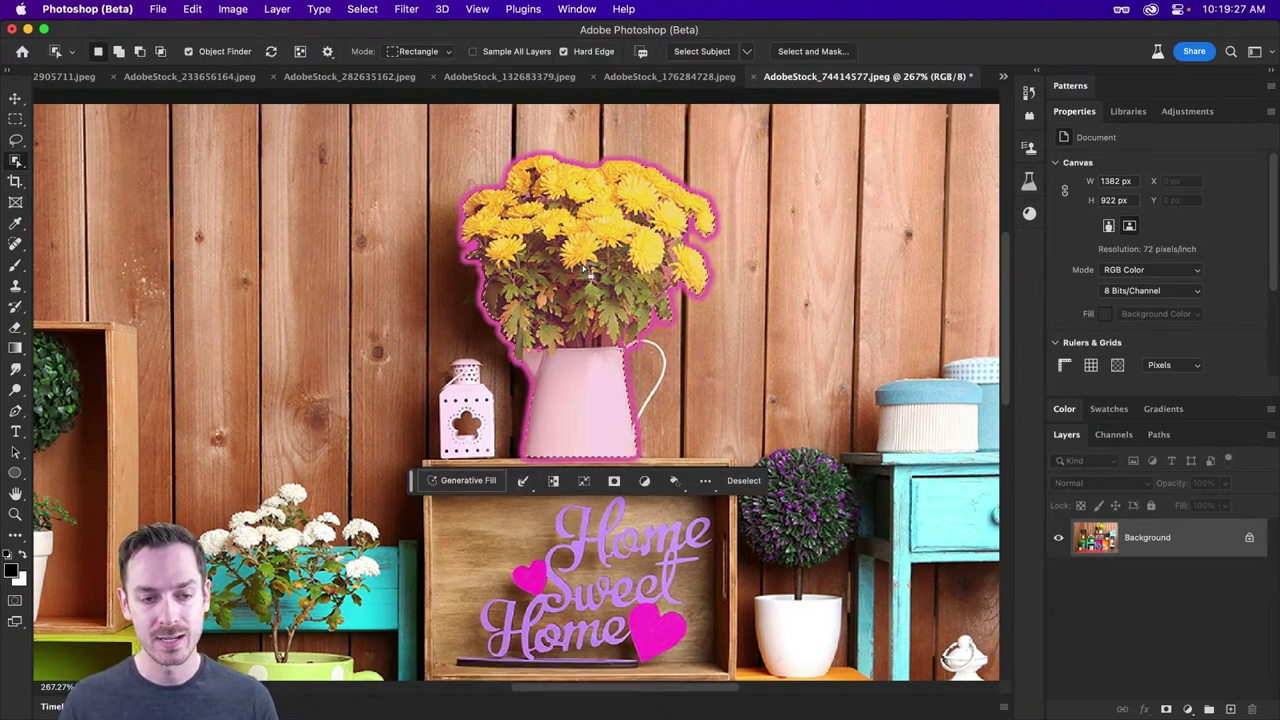
left_click(468, 393, "shift")
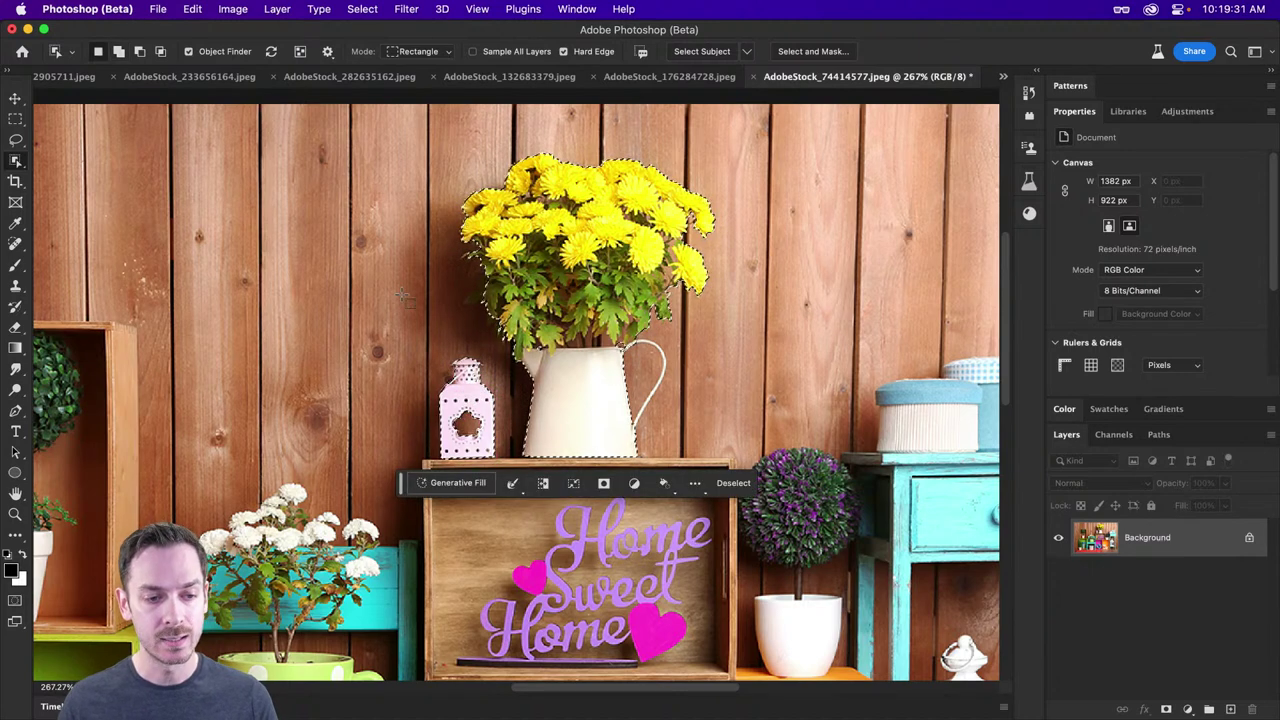
right_click(28, 162)
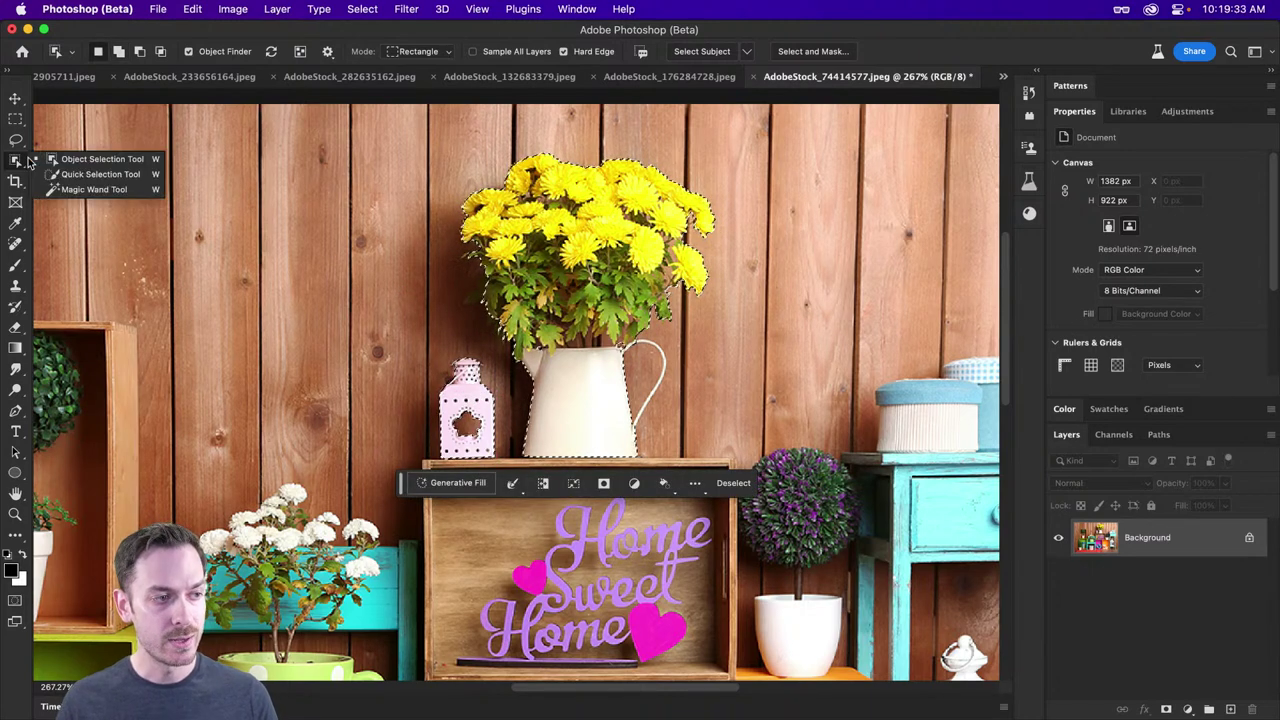
left_click(16, 141)
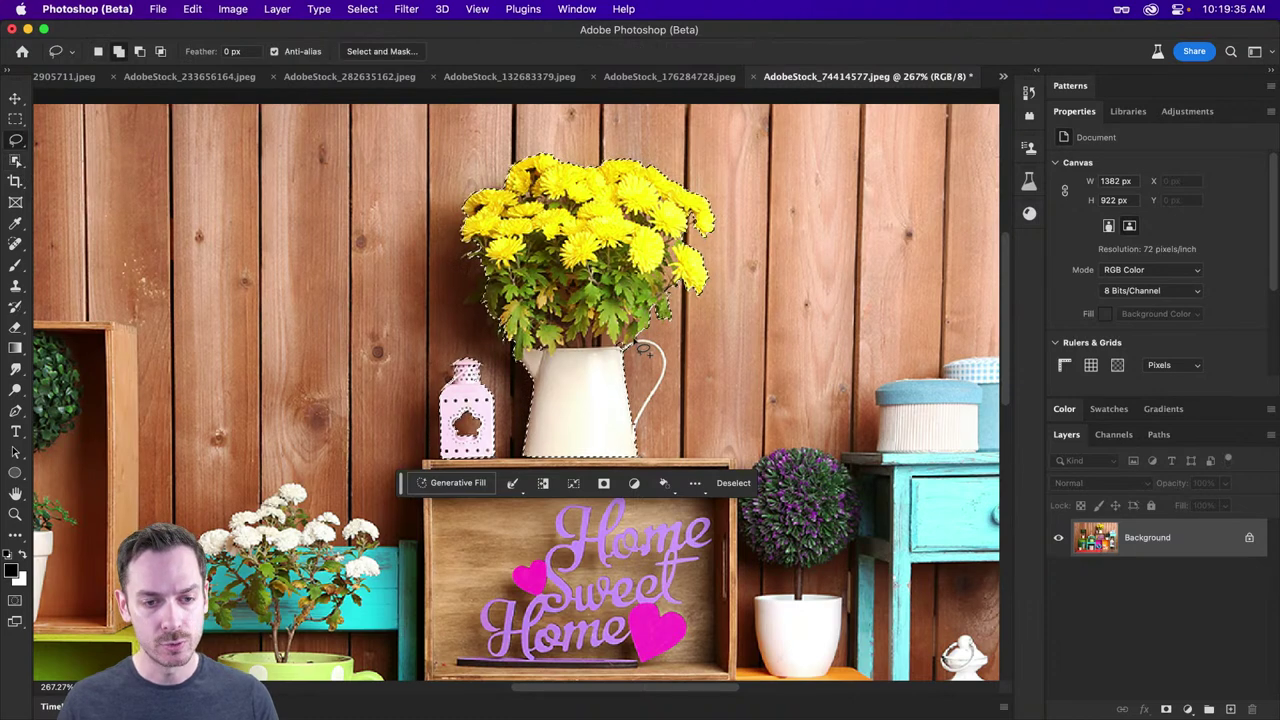
left_click_drag(665, 341, 655, 348)
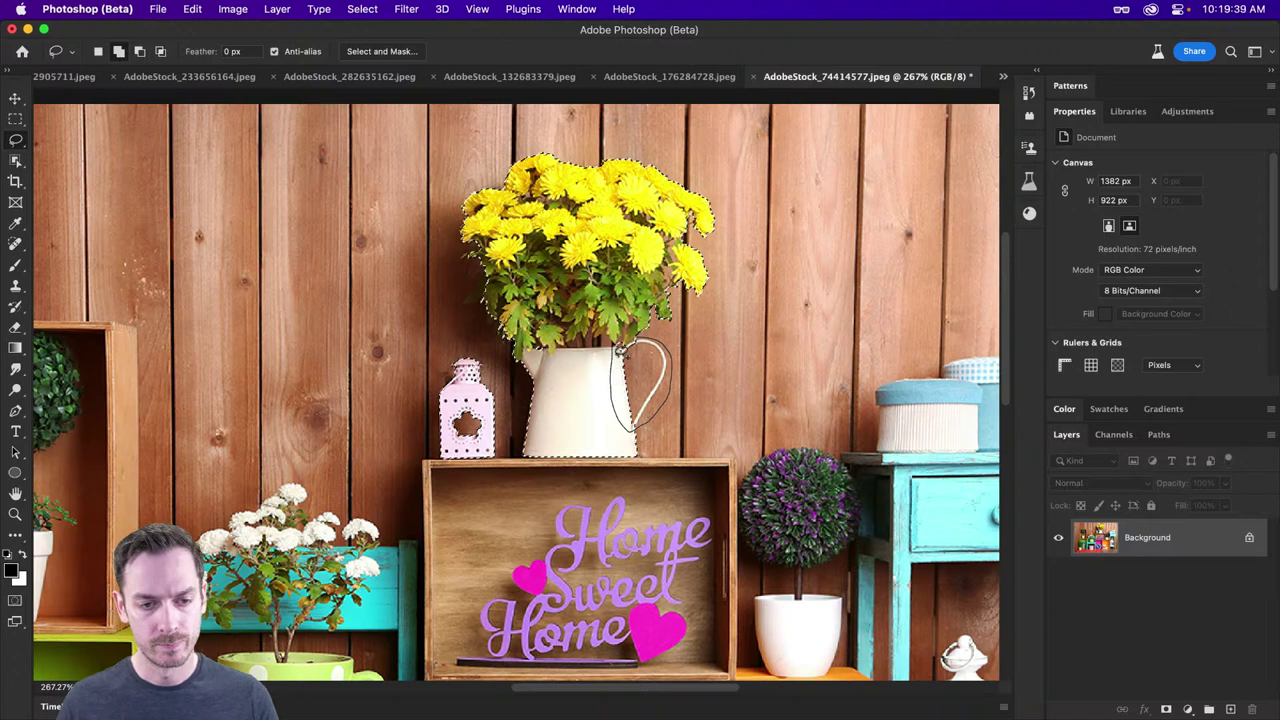
left_click_drag(632, 346, 612, 343)
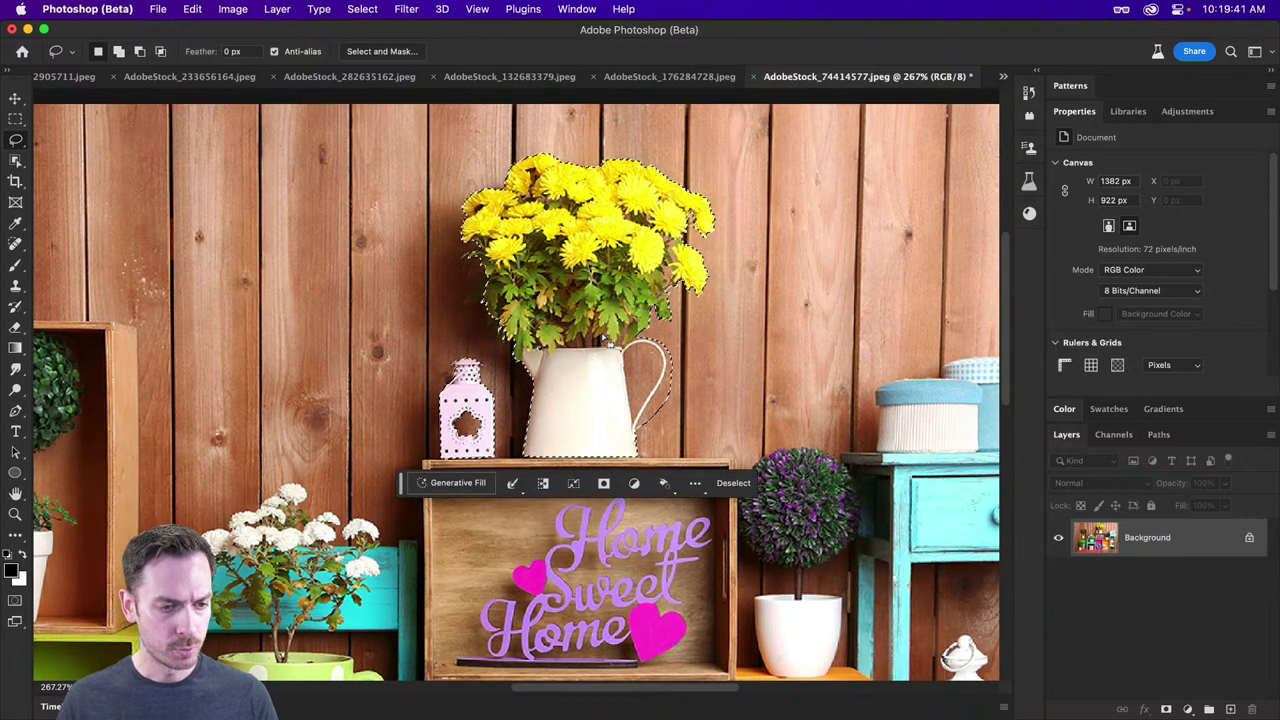
Step: Expand the selection outward by 5 pixels
left_click(512, 483)
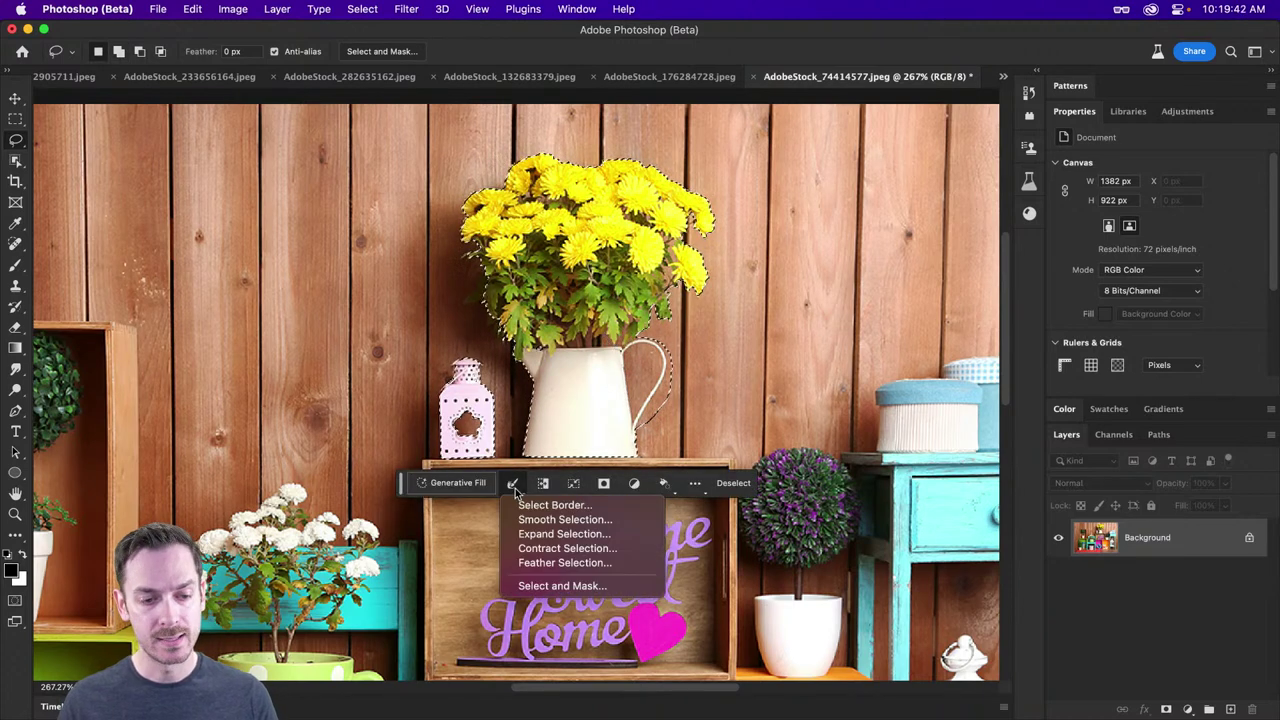
left_click(557, 540)
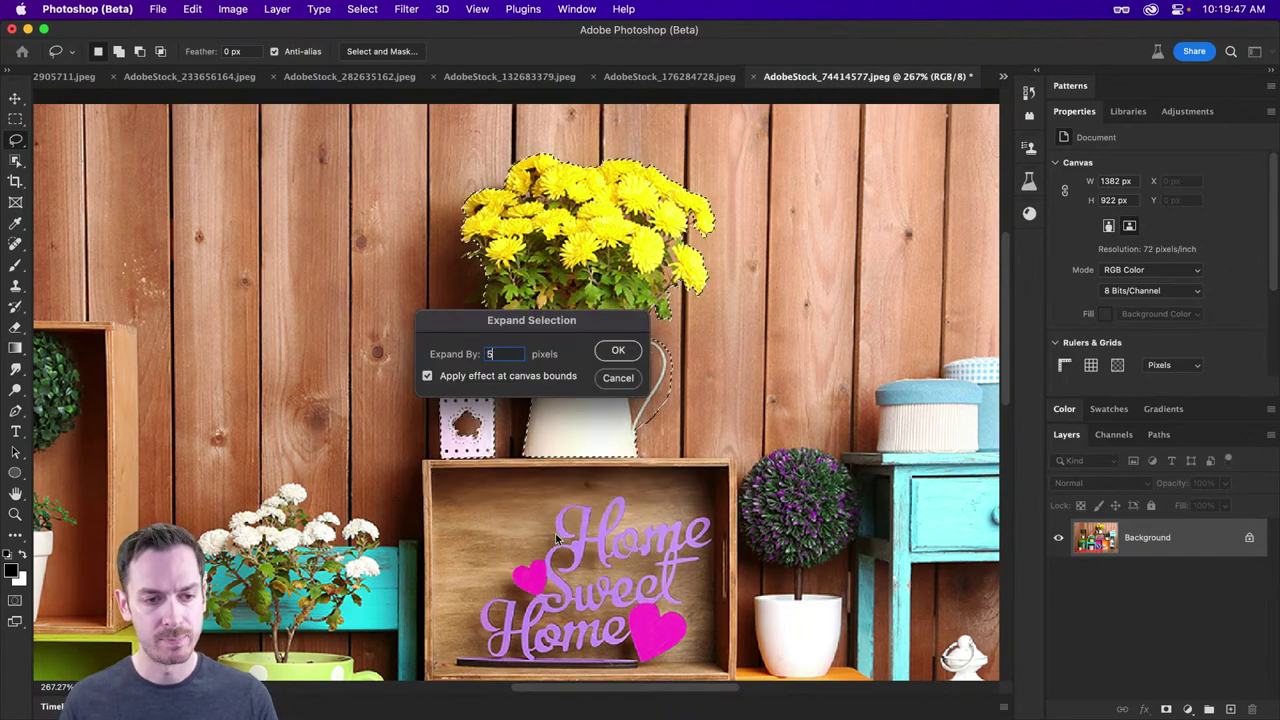
key("Return")
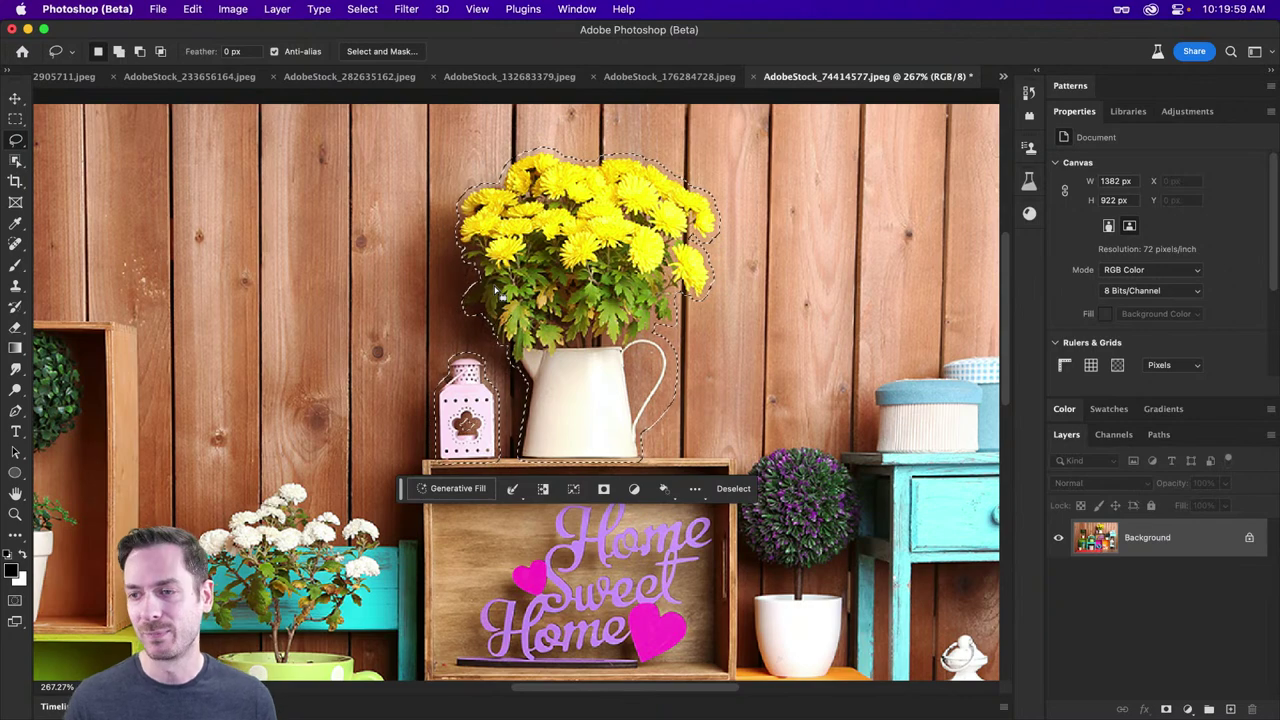
left_click(192, 9)
left_click(267, 253)
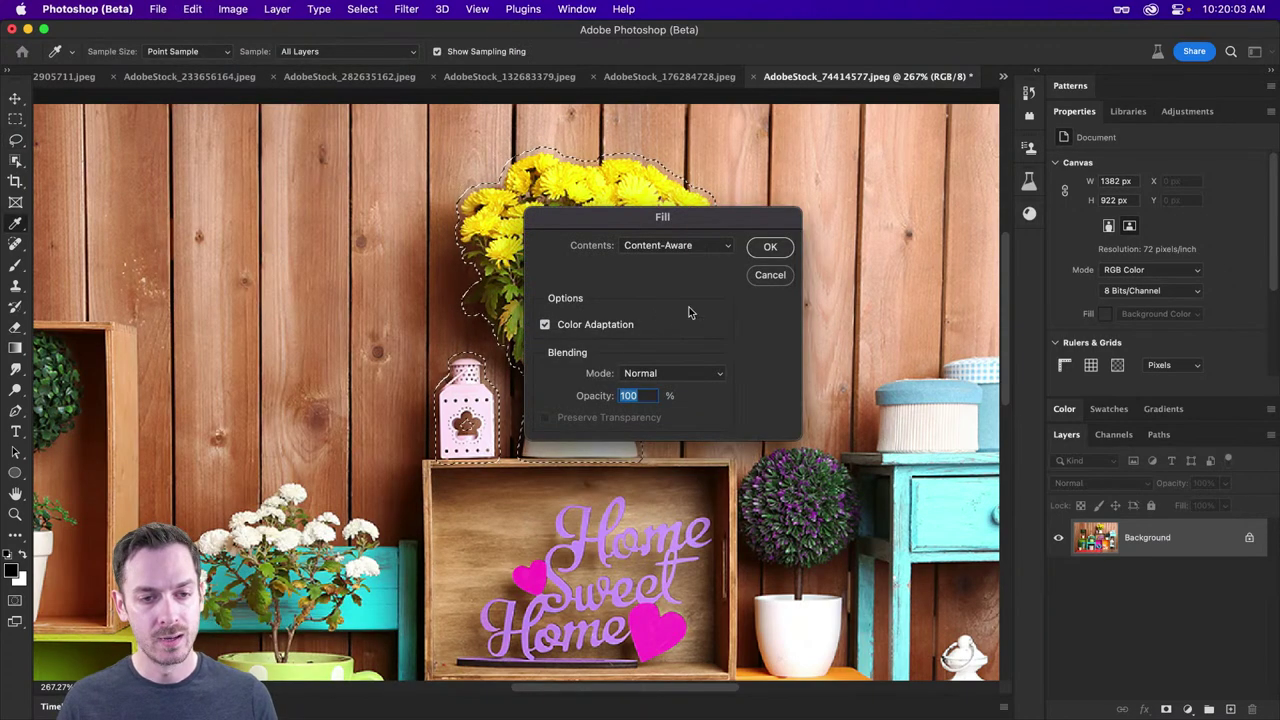
left_click(695, 248)
left_click(695, 247)
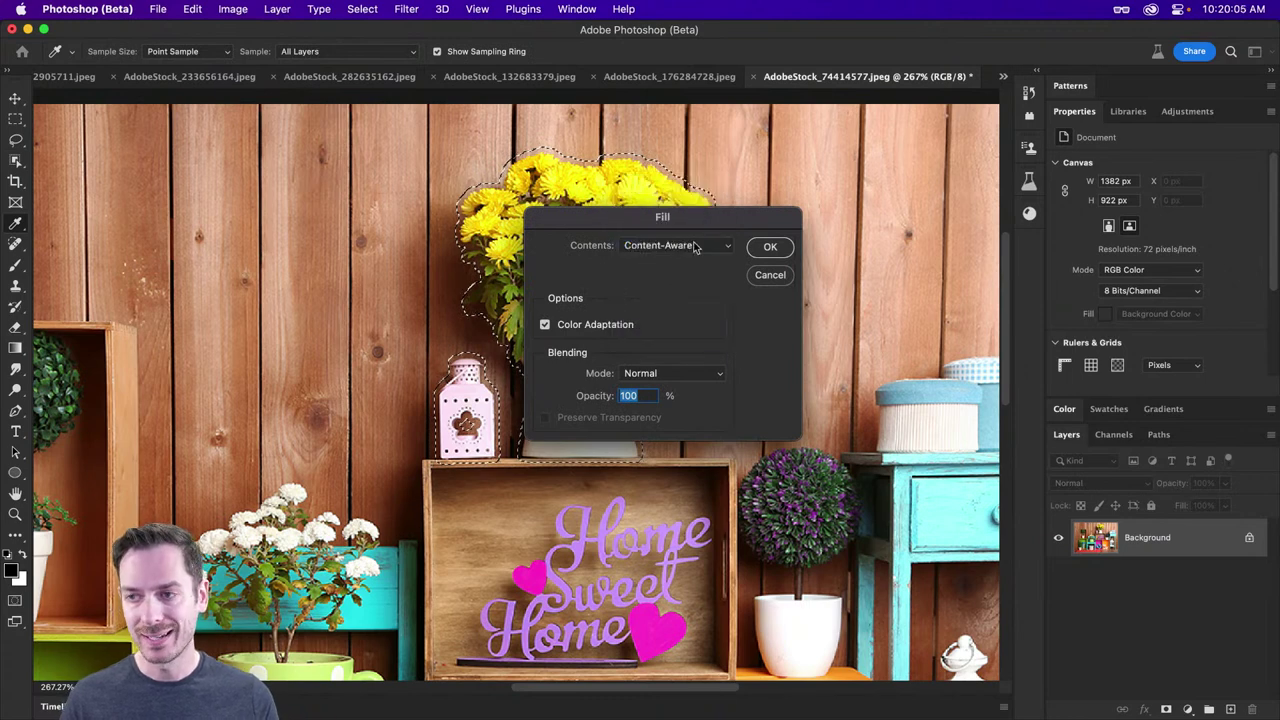
left_click(195, 8)
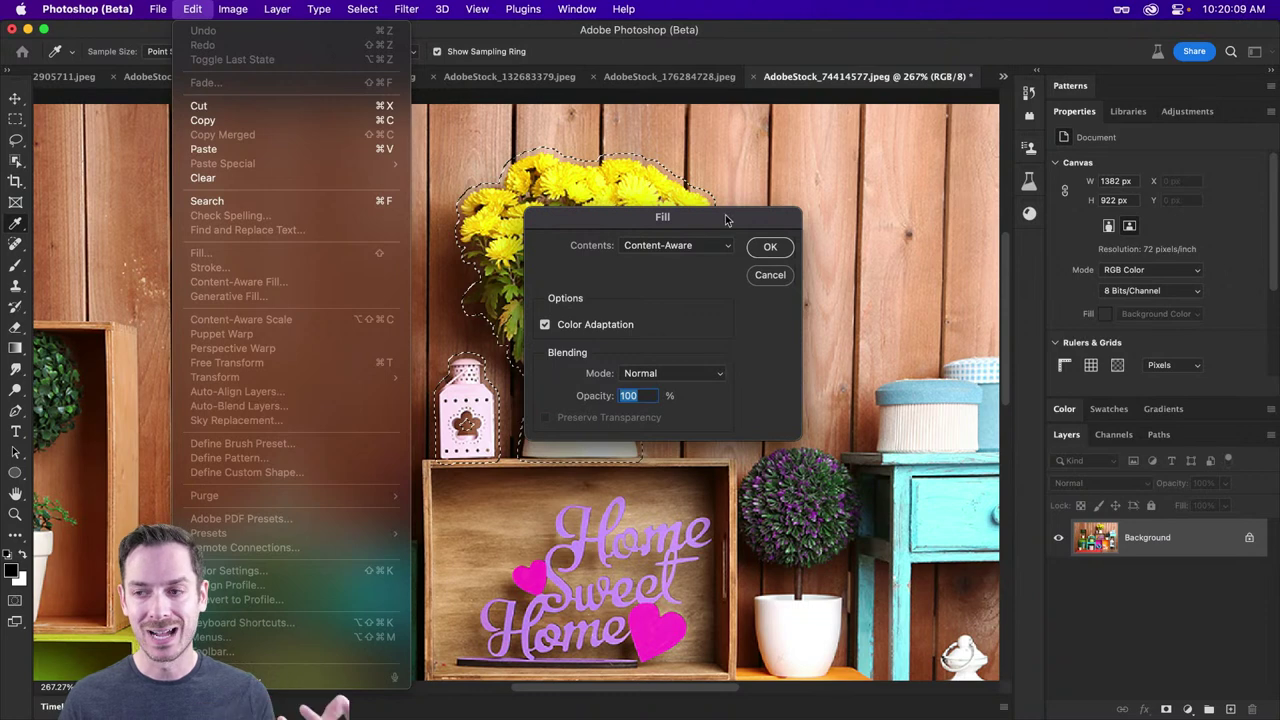
left_click_drag(734, 220, 911, 222)
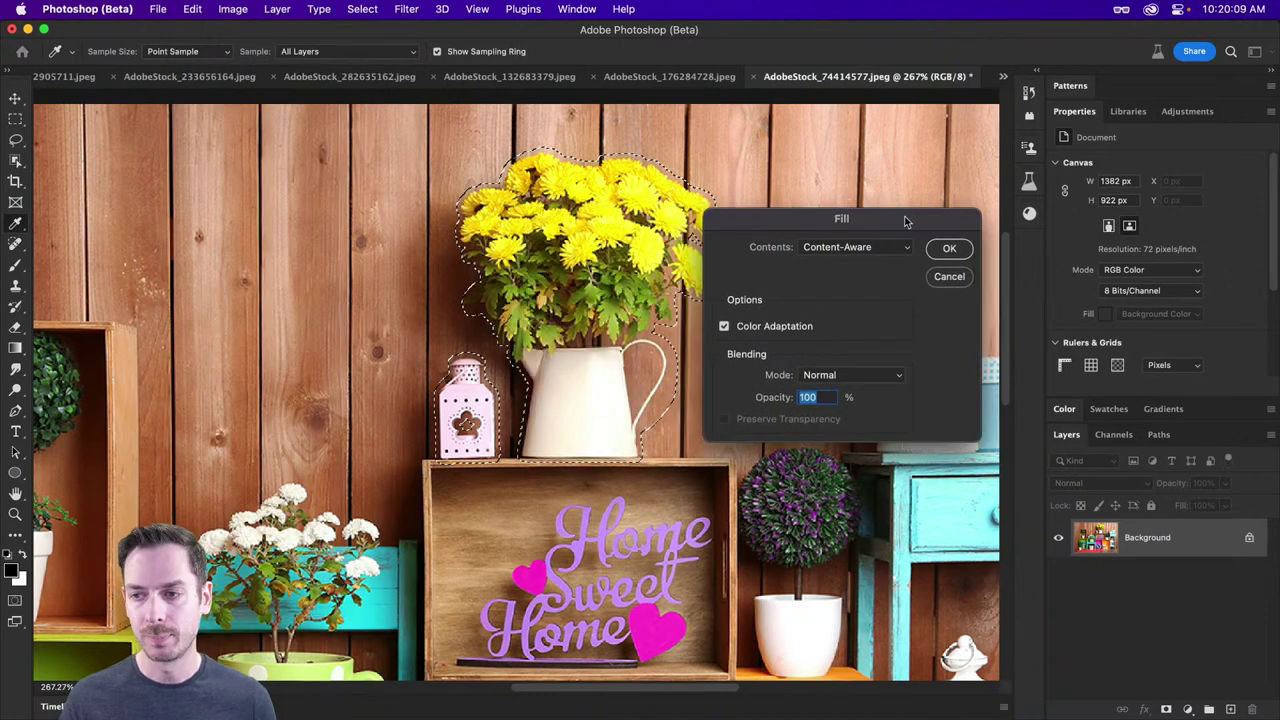
left_click(950, 251)
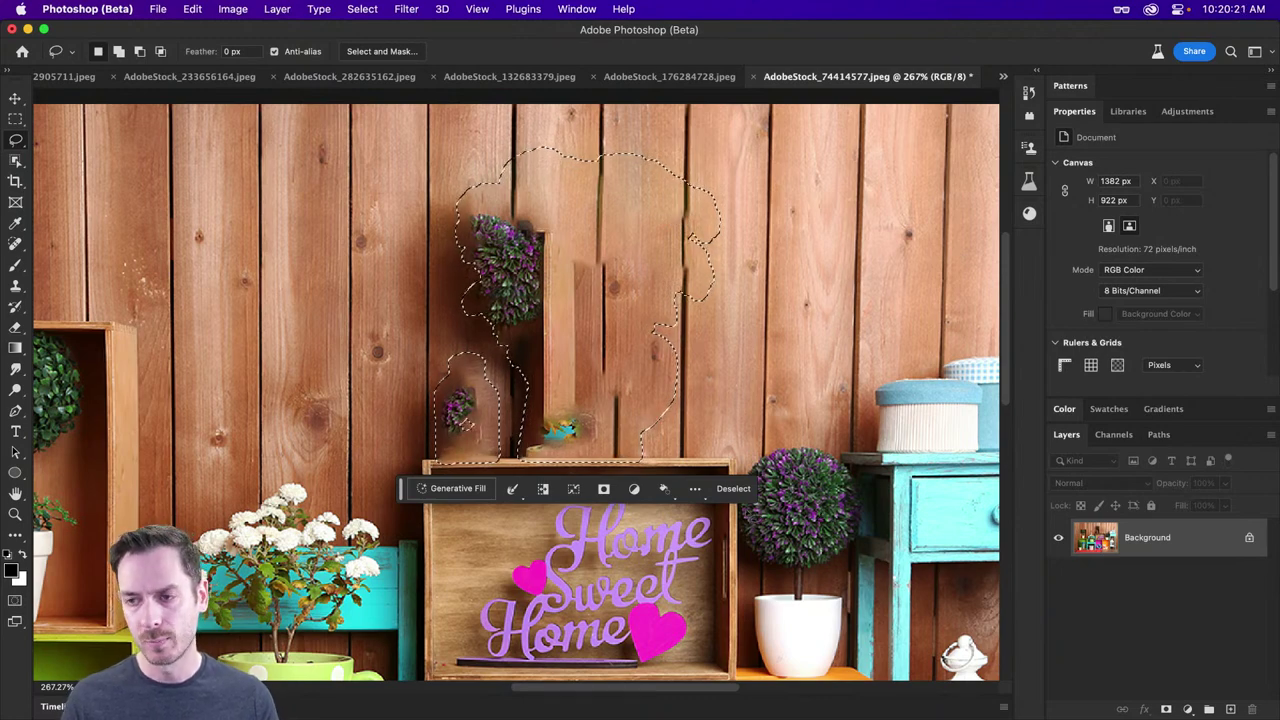
key("super+z")
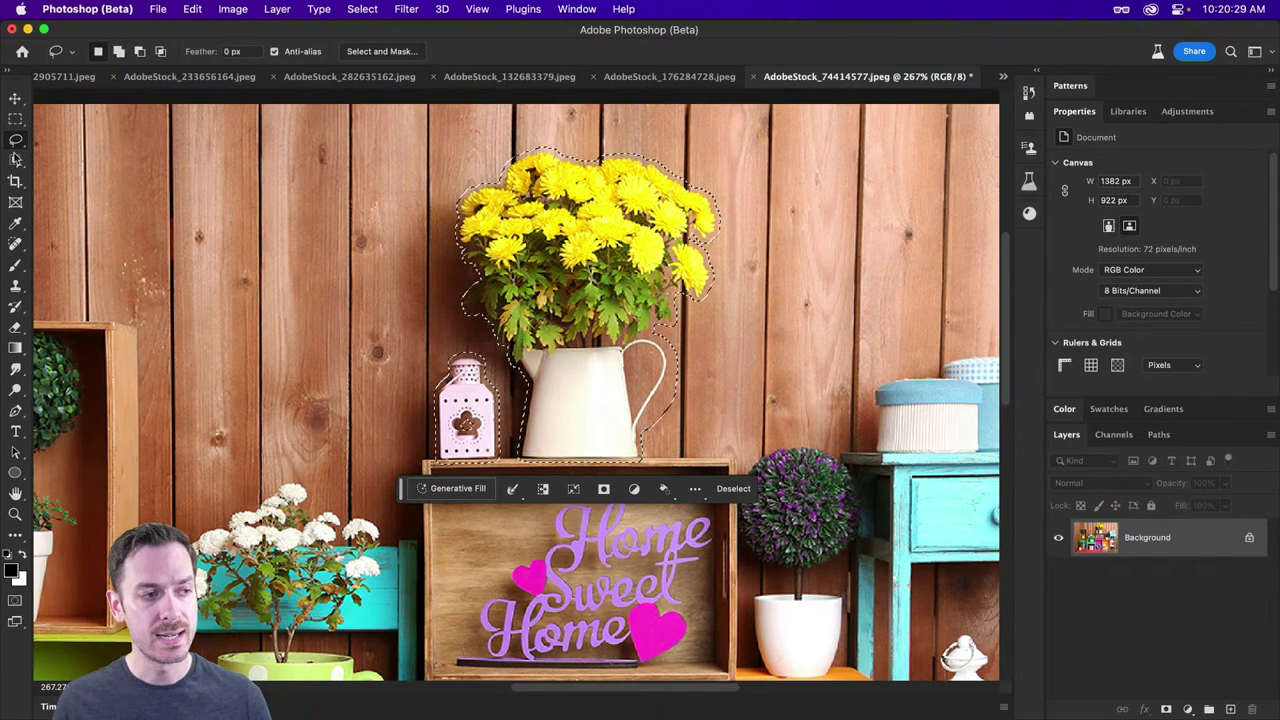
Step: Try a Normal-mode Patch Tool fill using wood from the left, then undo it
left_click(16, 222)
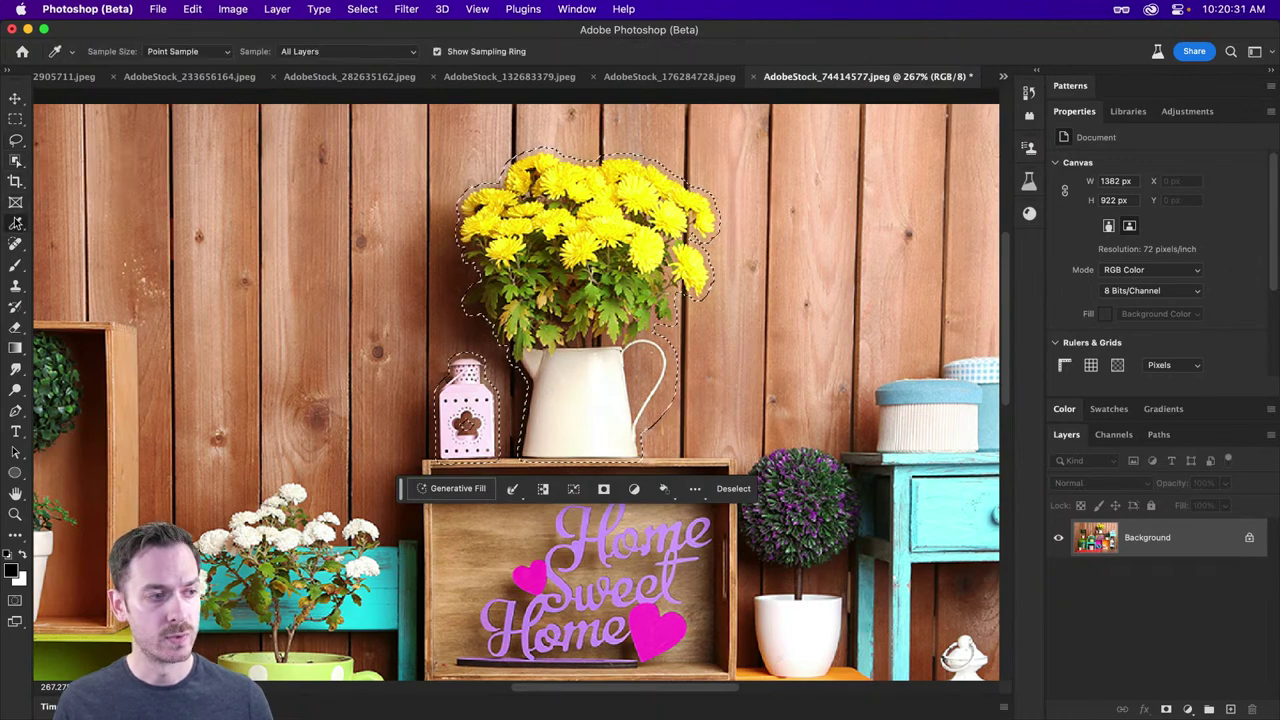
left_click_drag(16, 243, 113, 289)
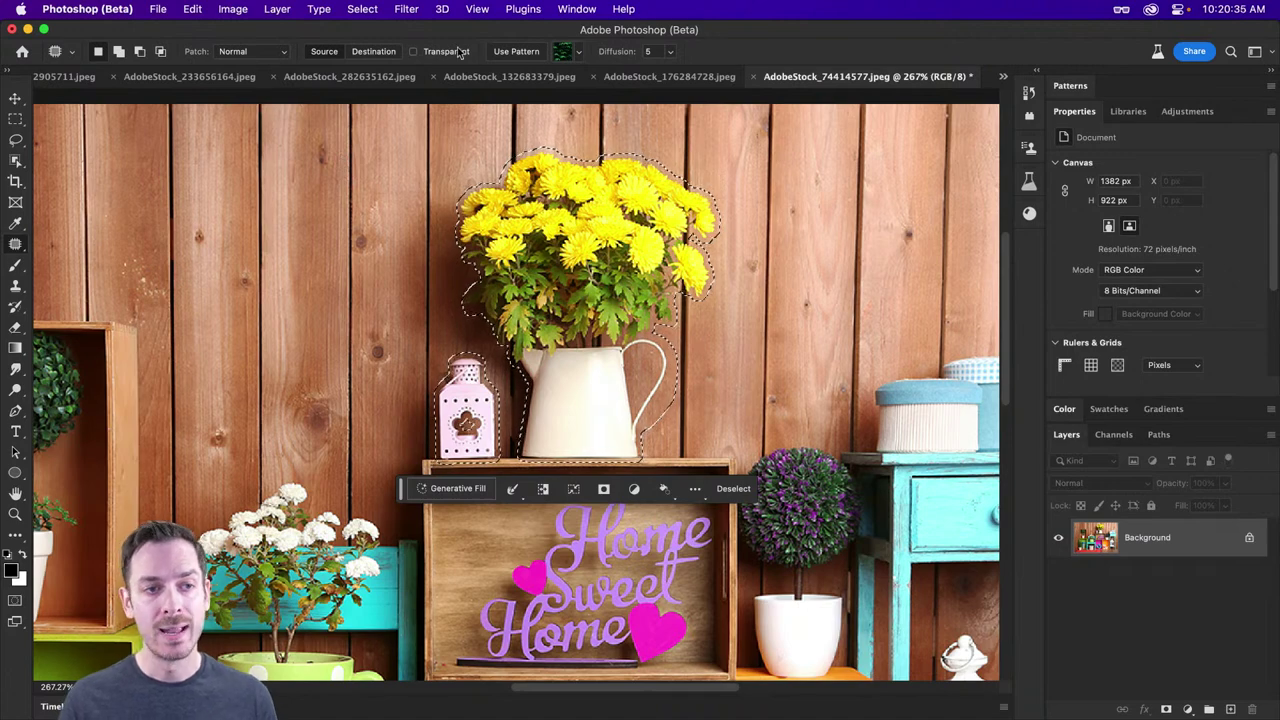
left_click(280, 55)
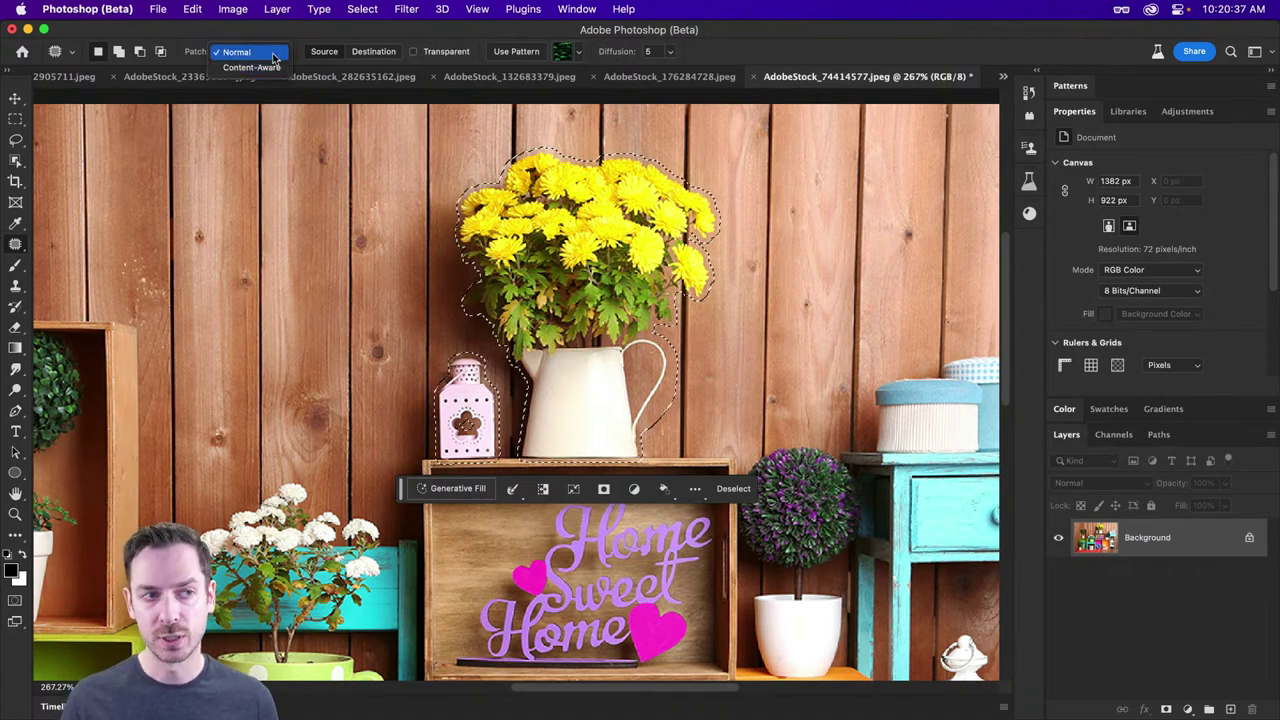
left_click(273, 56)
left_click_drag(572, 310, 288, 312)
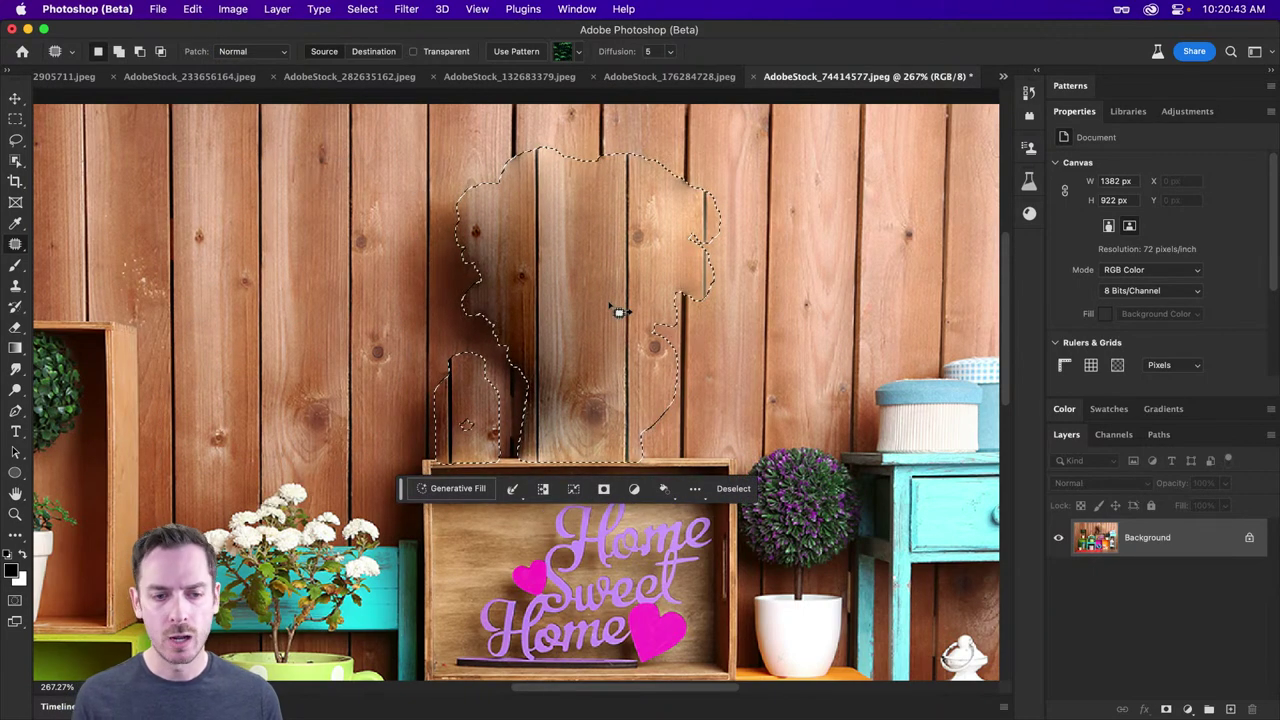
key("super+z")
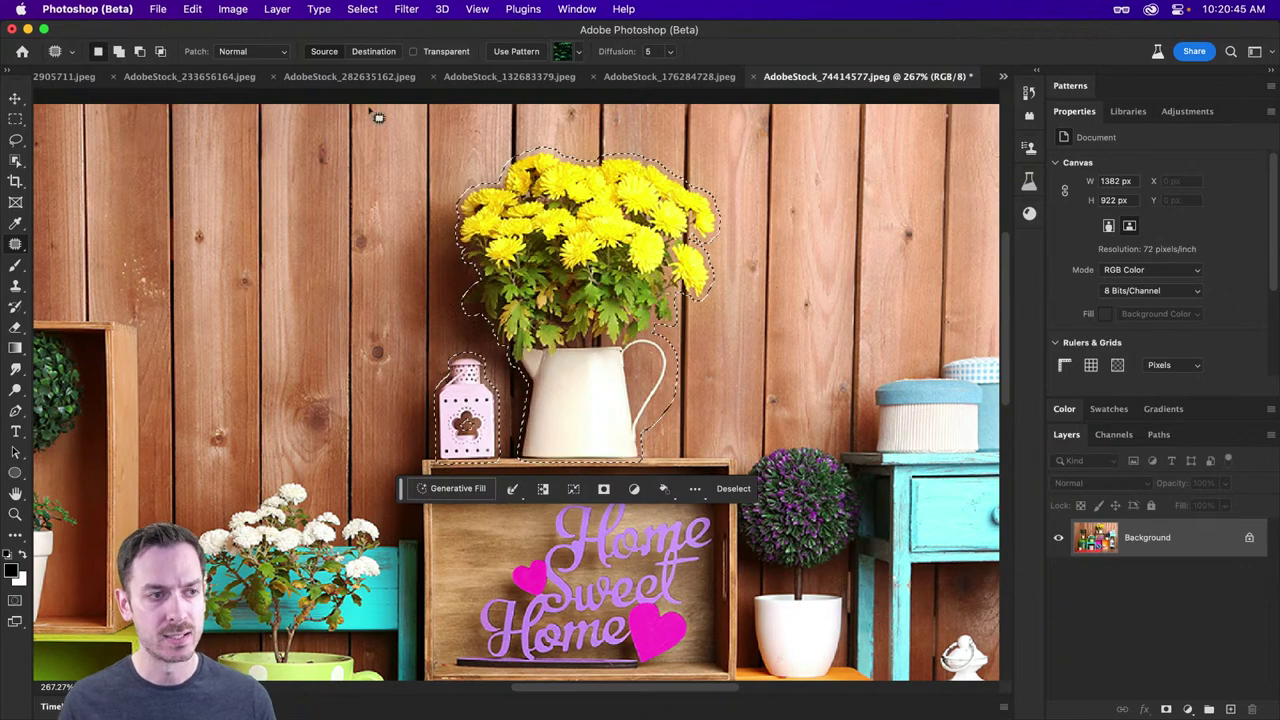
Step: Try a Content-Aware patch with nearby wood, then undo it
left_click(280, 55)
left_click(274, 77)
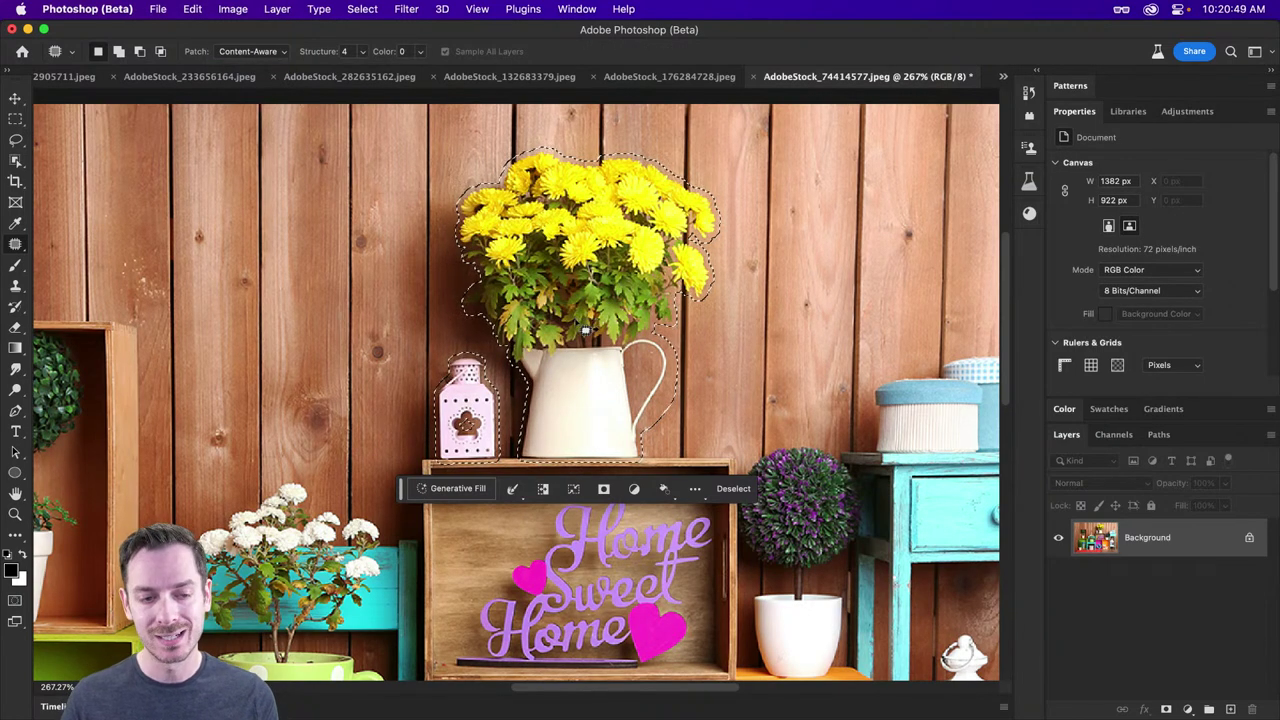
left_click_drag(586, 322, 320, 330)
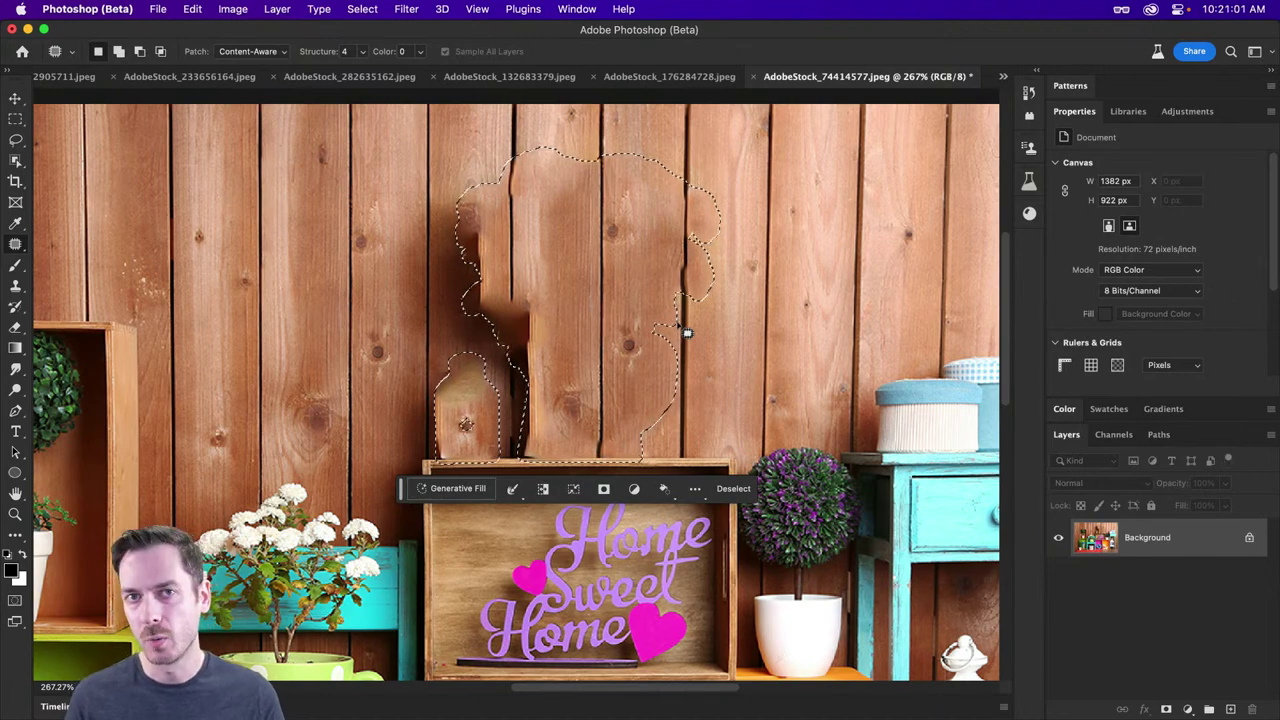
key("super+z")
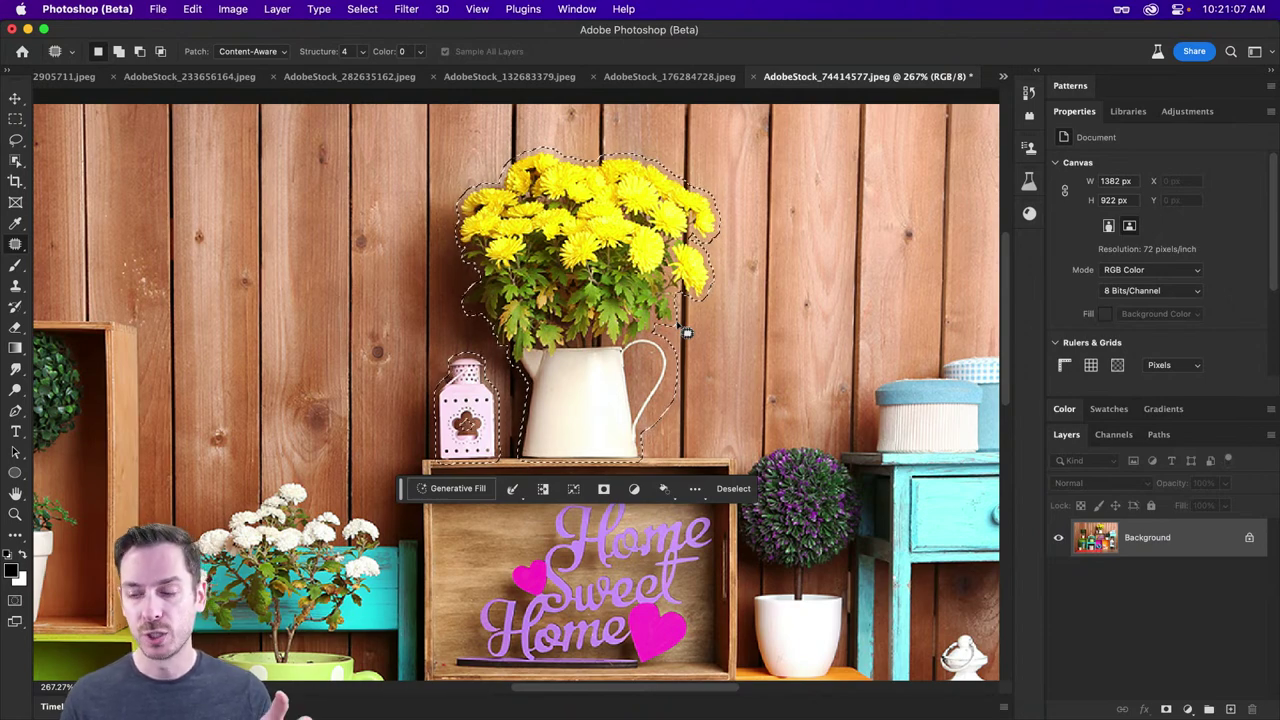
Step: Generate a promptless fill, compare the three variations including the fern-like plant, then undo it
left_click(490, 488)
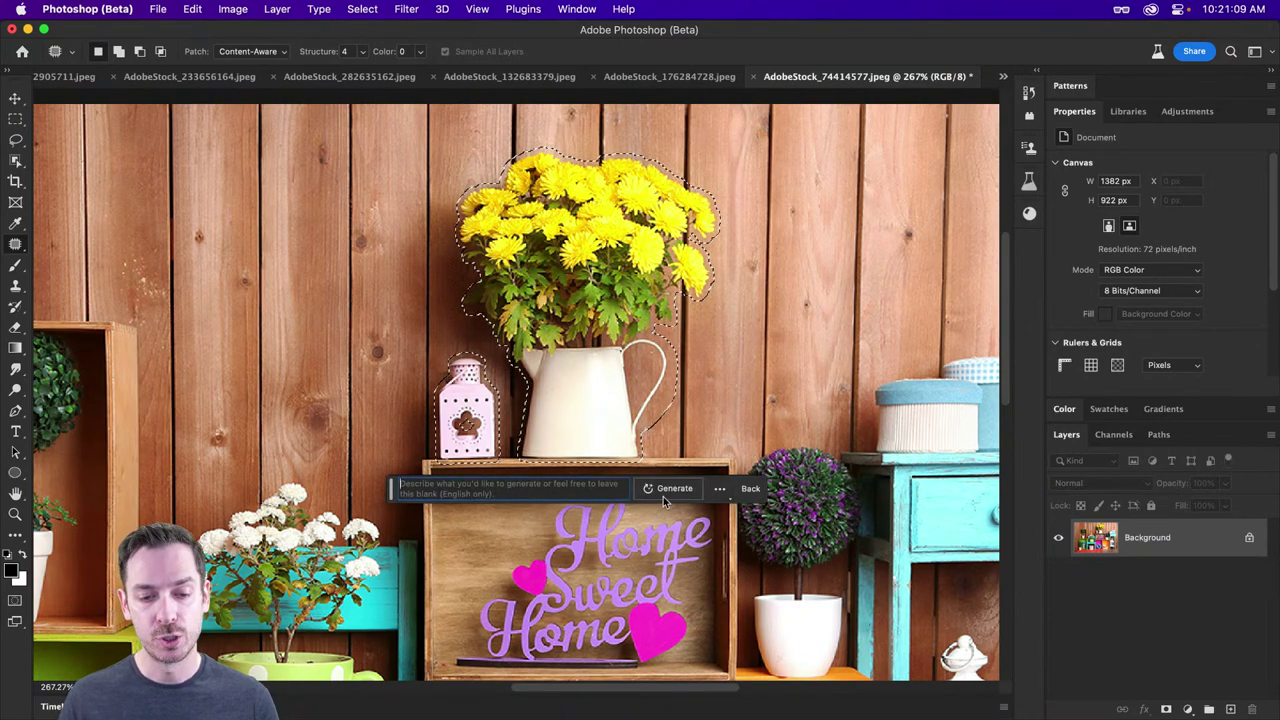
left_click(665, 493)
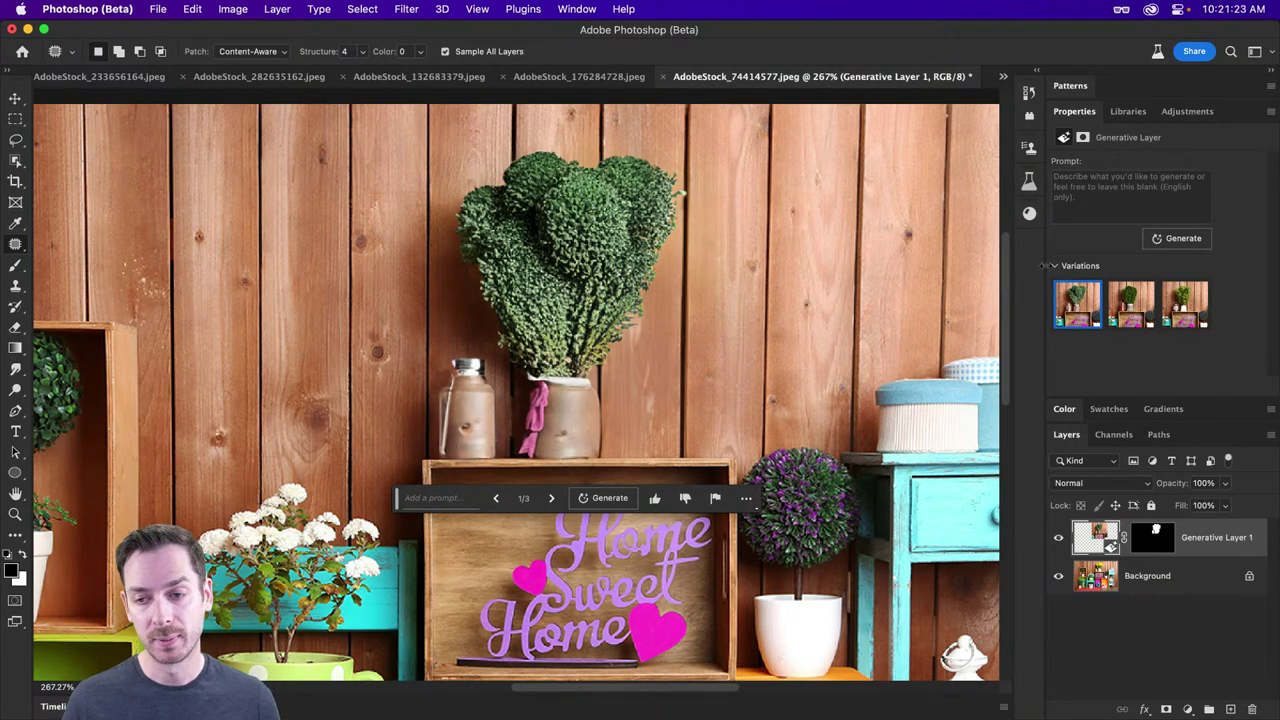
left_click(1124, 311)
left_click(1200, 324)
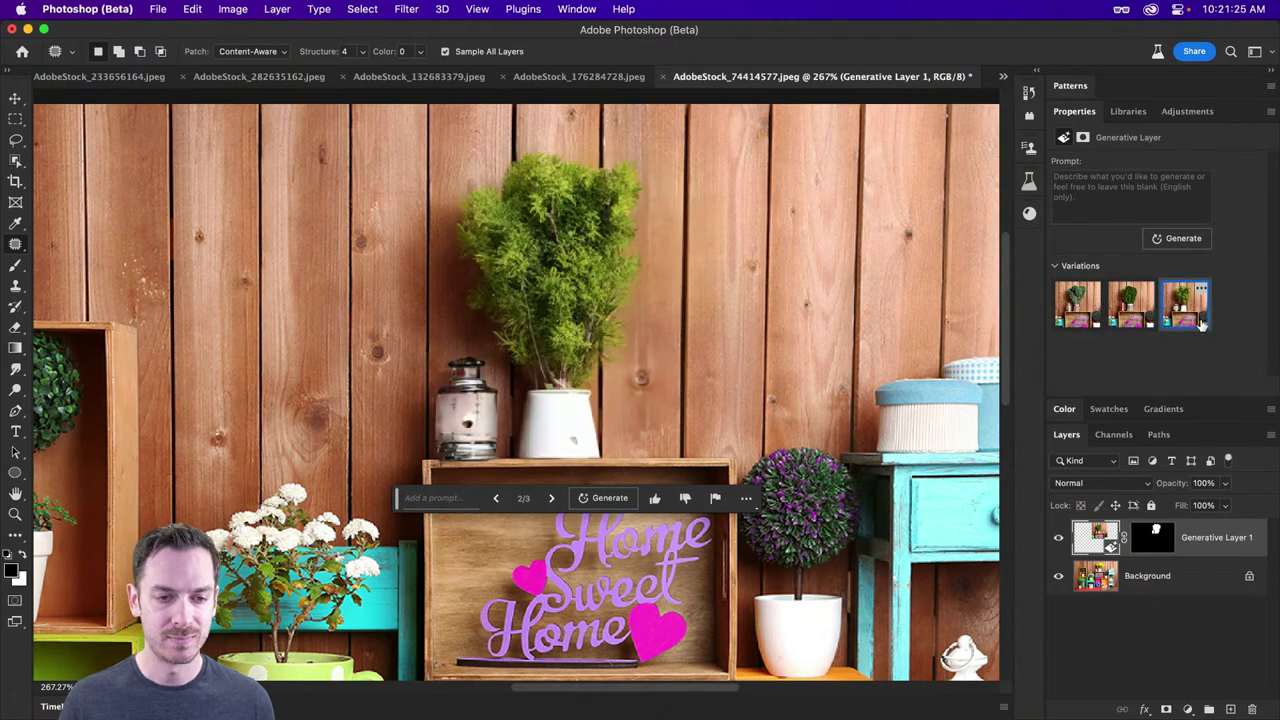
left_click(1085, 314)
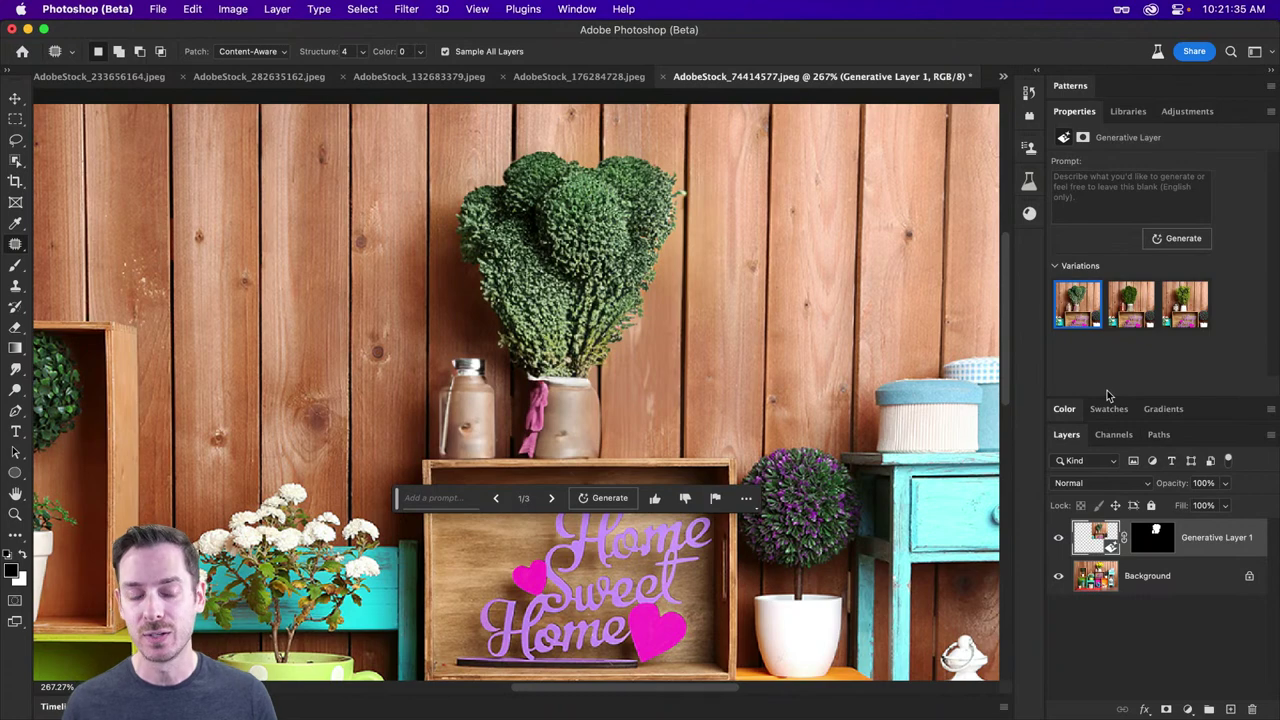
left_click(1130, 305)
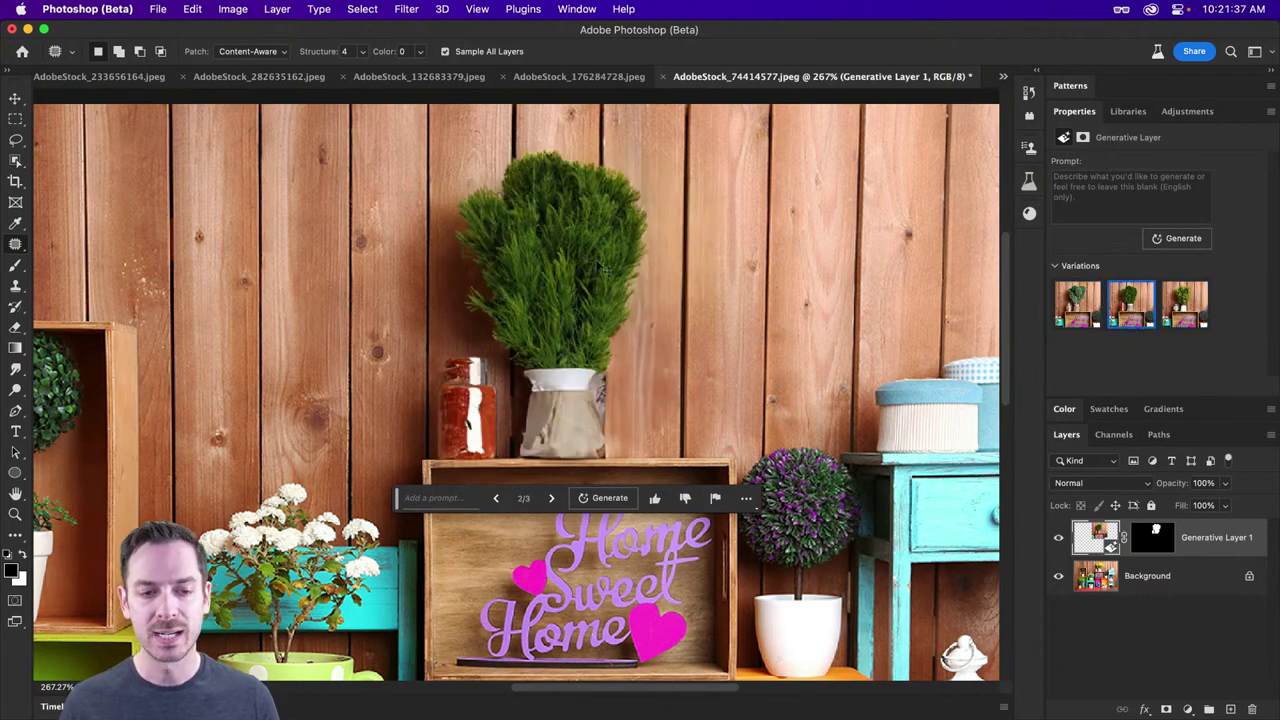
key("super+z")
key("super+z")
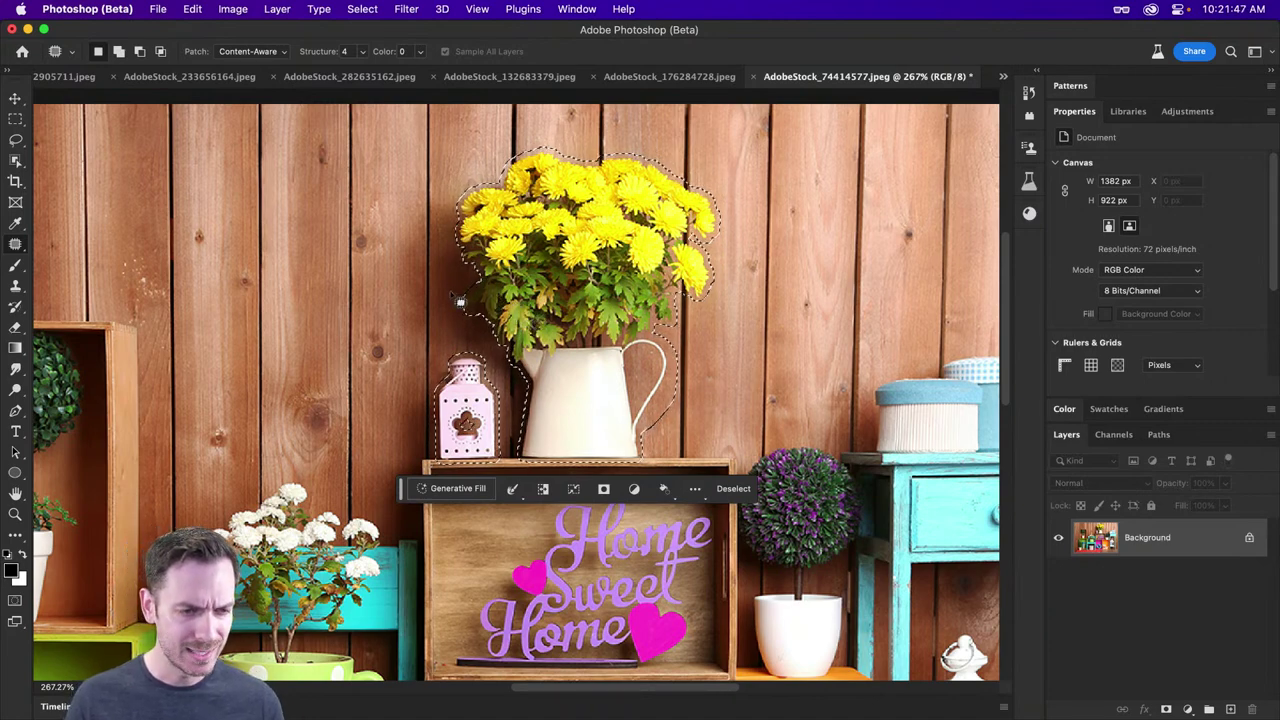
Step: Extend the lasso selection around the flowers and lantern, then expand it by 3 px
key("l")
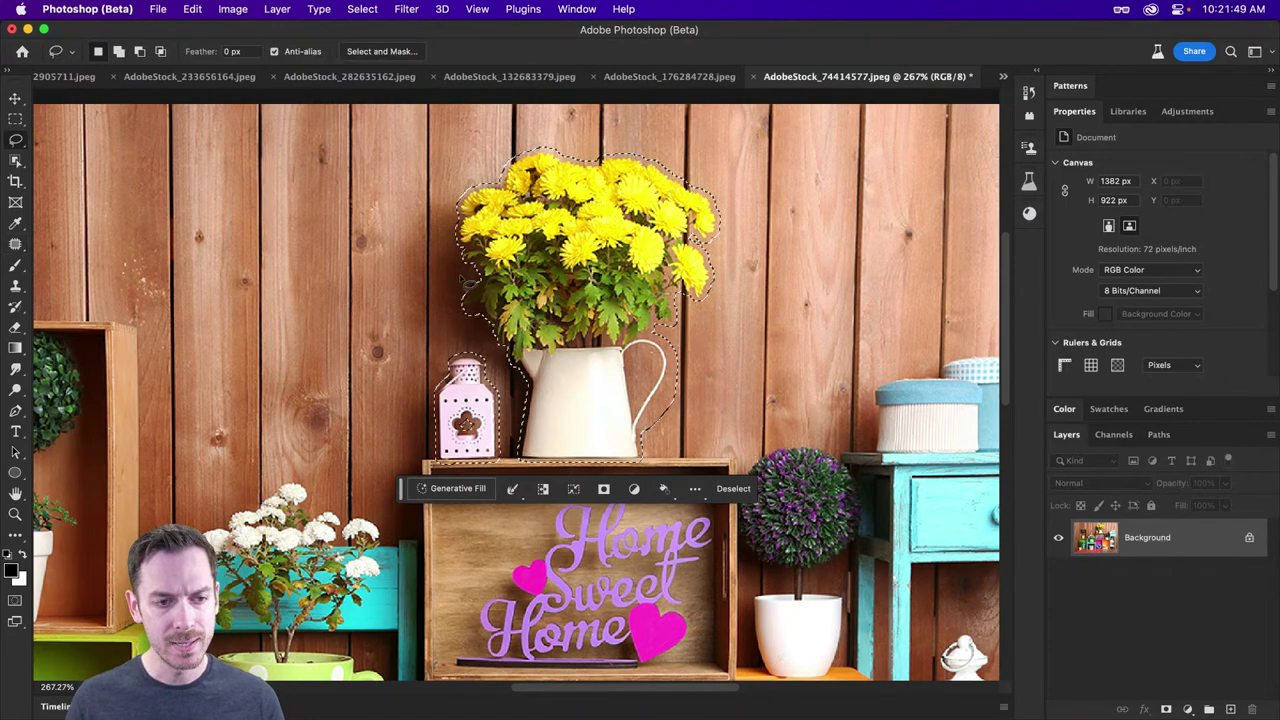
key("shift")
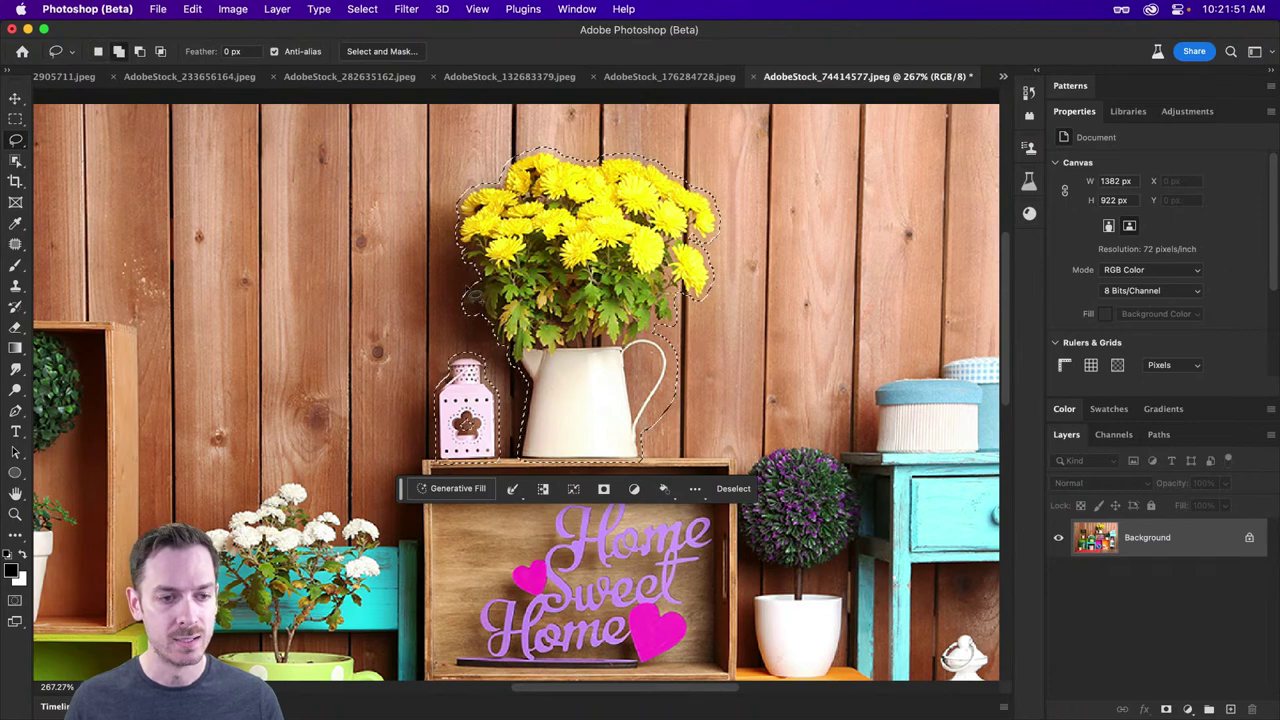
mouse_move(470, 293)
left_mouse_down()
mouse_move(465, 316)
mouse_move(485, 300)
left_mouse_up()
left_click_drag(465, 425, 518, 375)
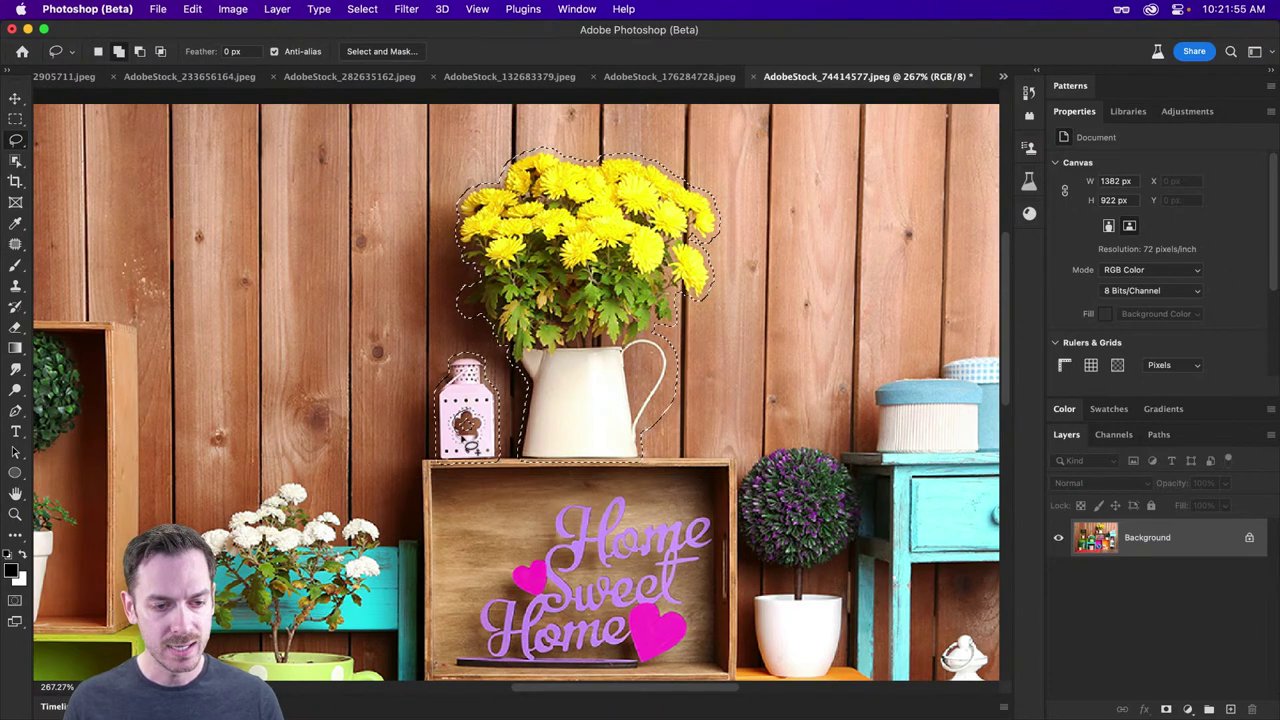
left_click_drag(482, 420, 484, 424)
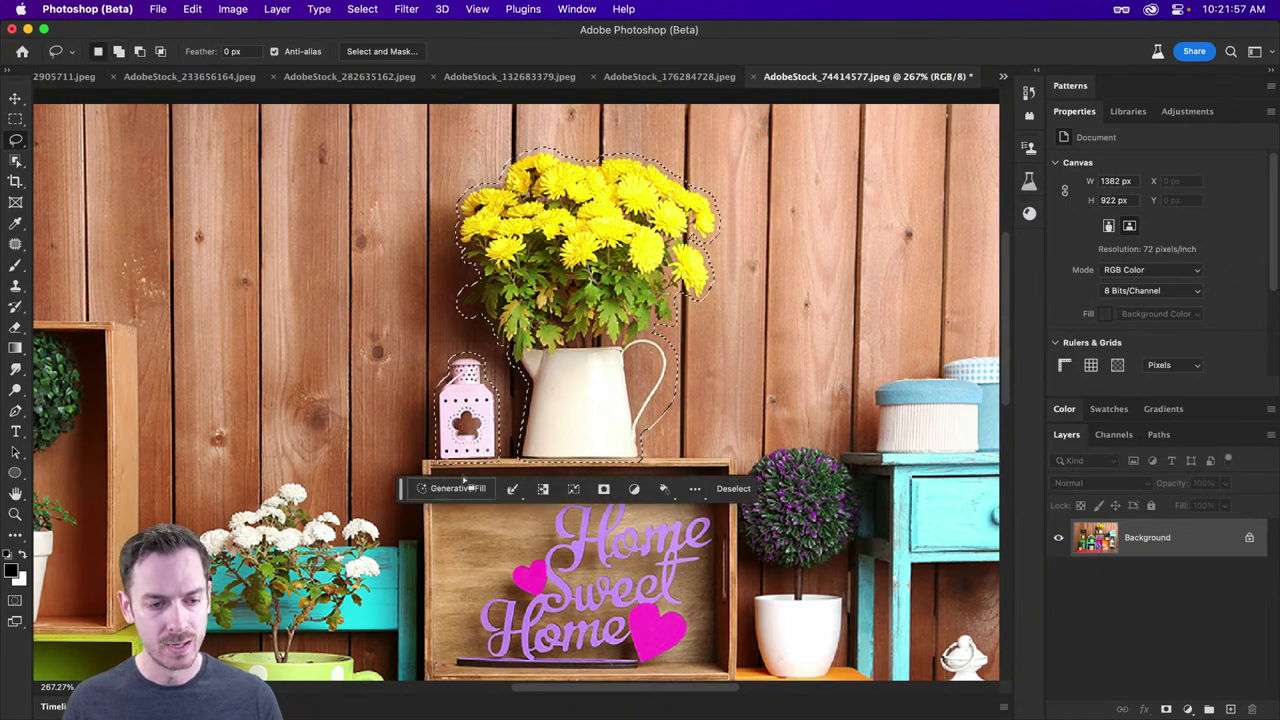
left_click(512, 488)
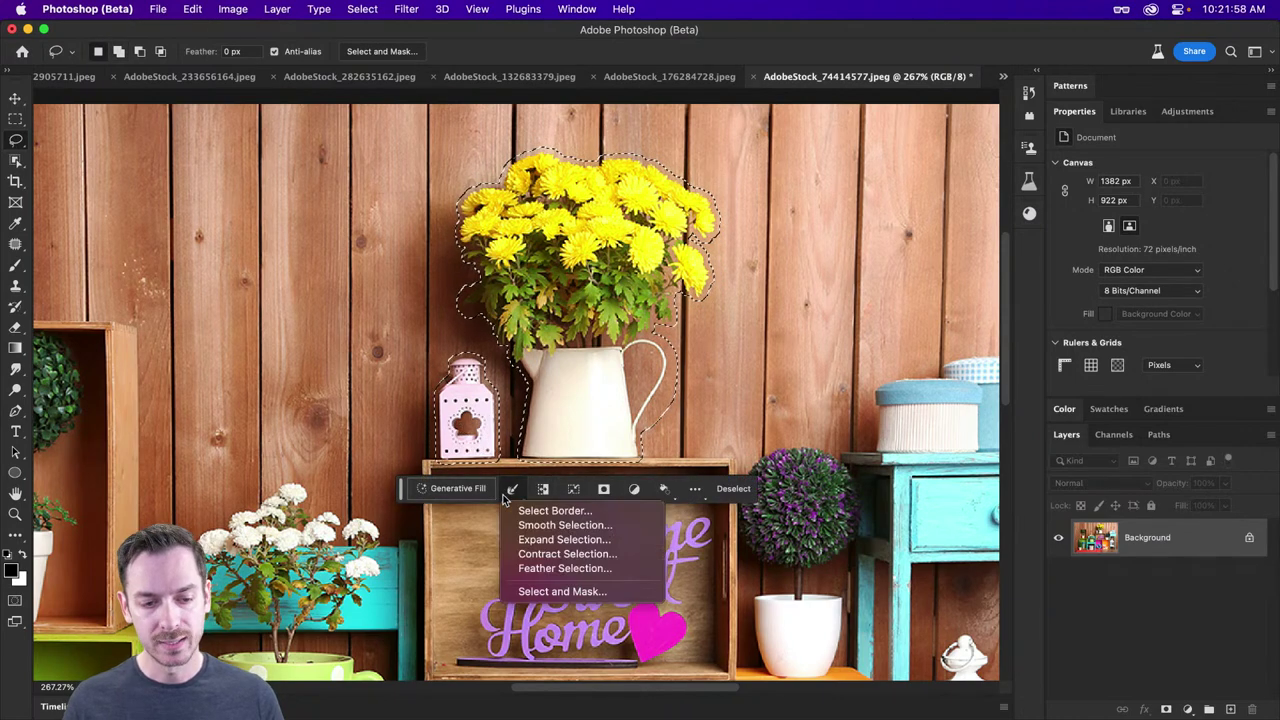
left_click(540, 540)
type("3")
key("Return")
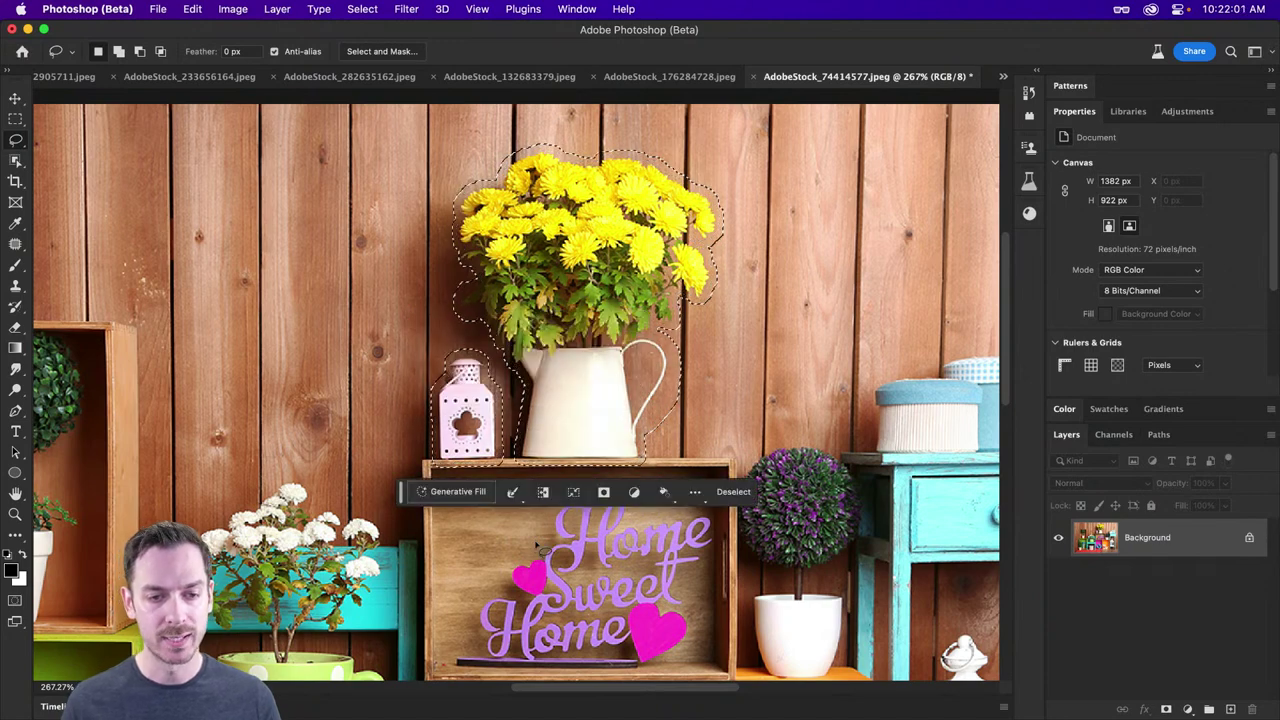
Step: Generate a promptless fill into the selection, then undo it
left_click(451, 492)
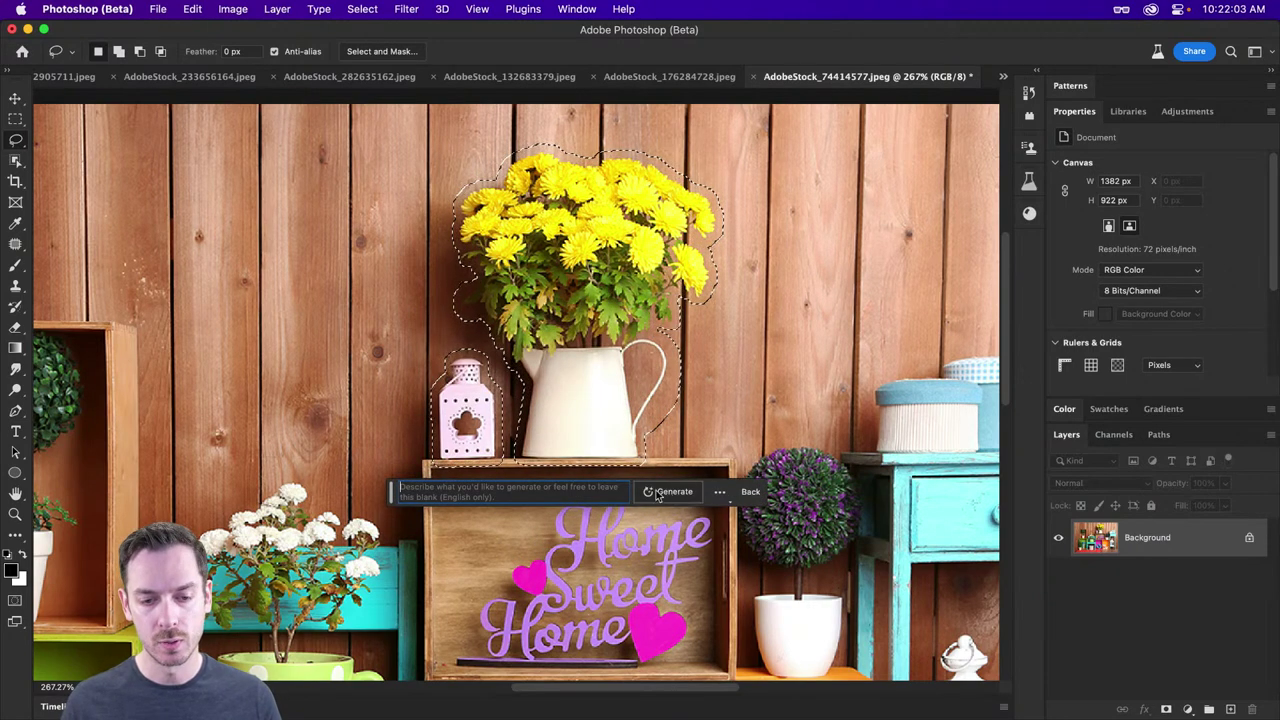
left_click(665, 491)
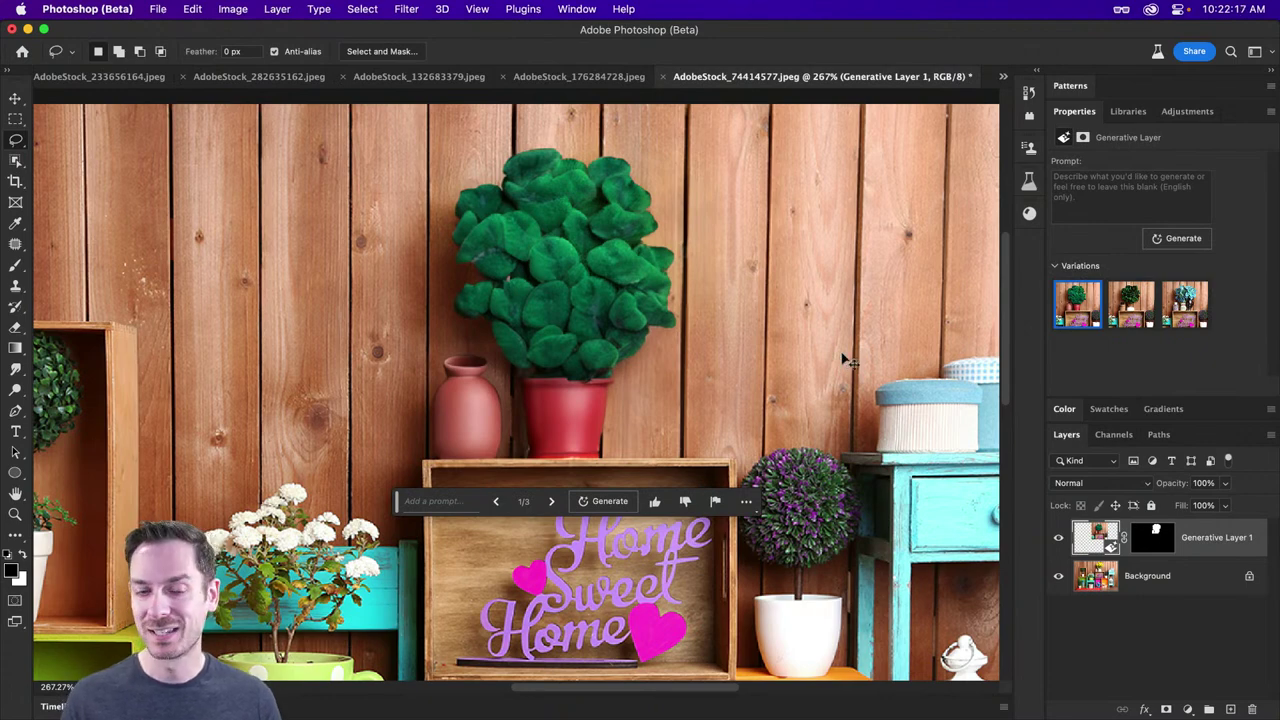
key("super+z")
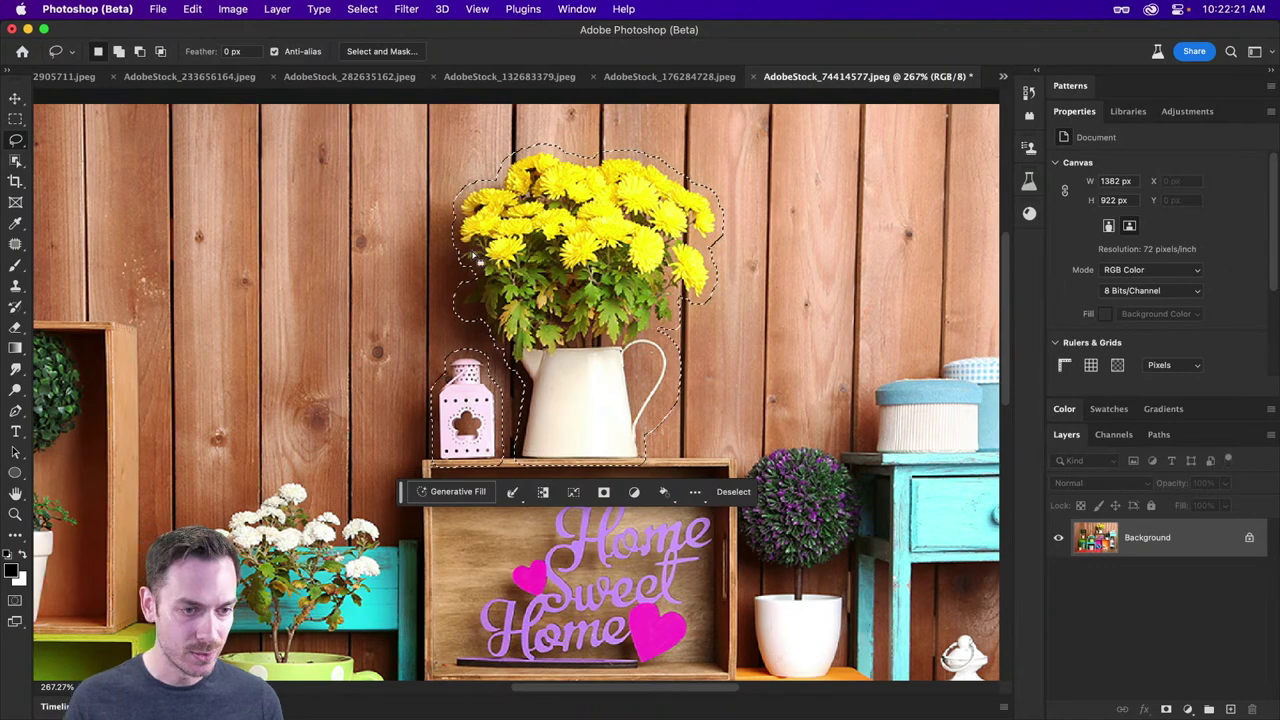
Step: Add more area left of the flowers and along the stems to the selection
key("shift")
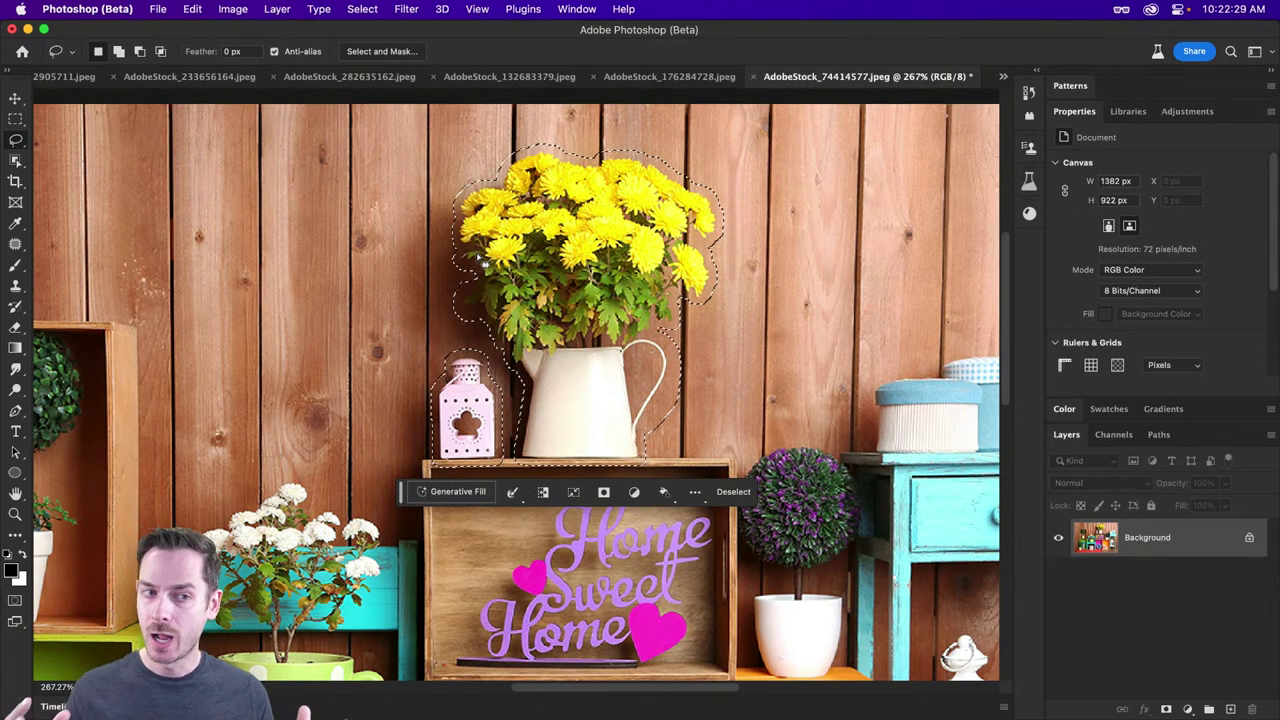
key("shift")
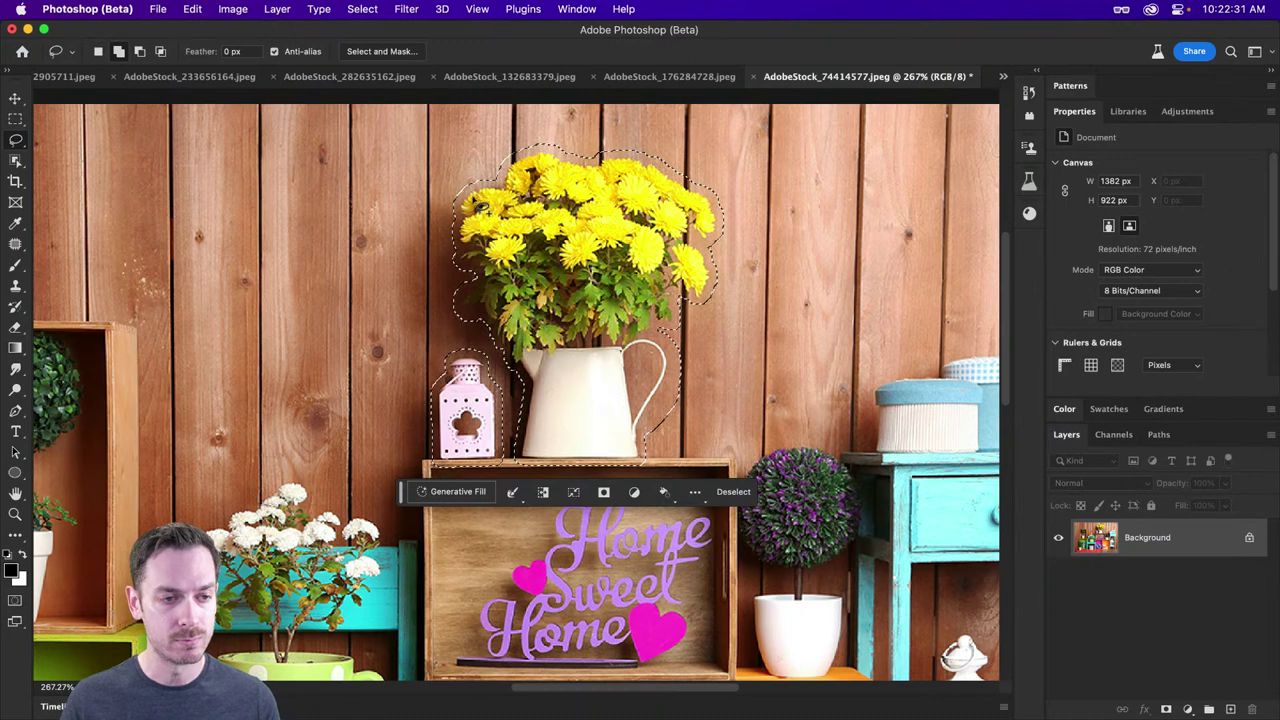
left_click_drag(478, 205, 445, 200)
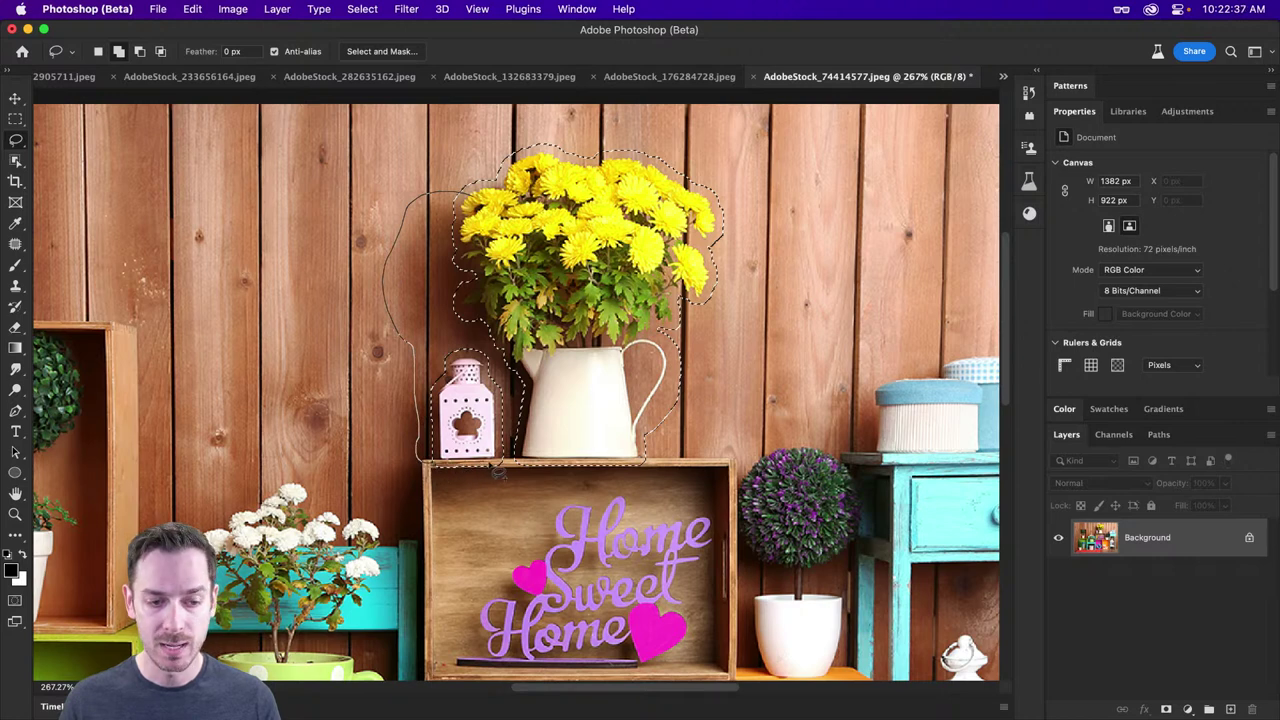
left_click_drag(563, 395, 540, 298)
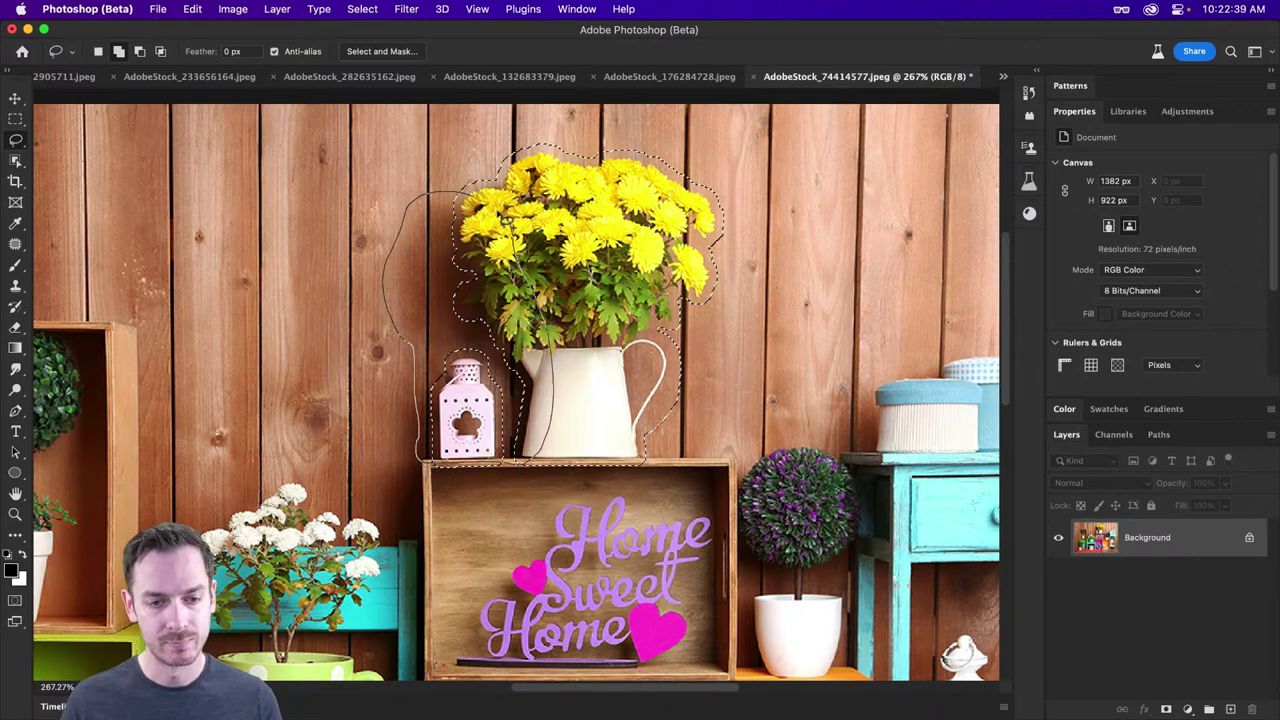
left_click_drag(502, 216, 497, 215)
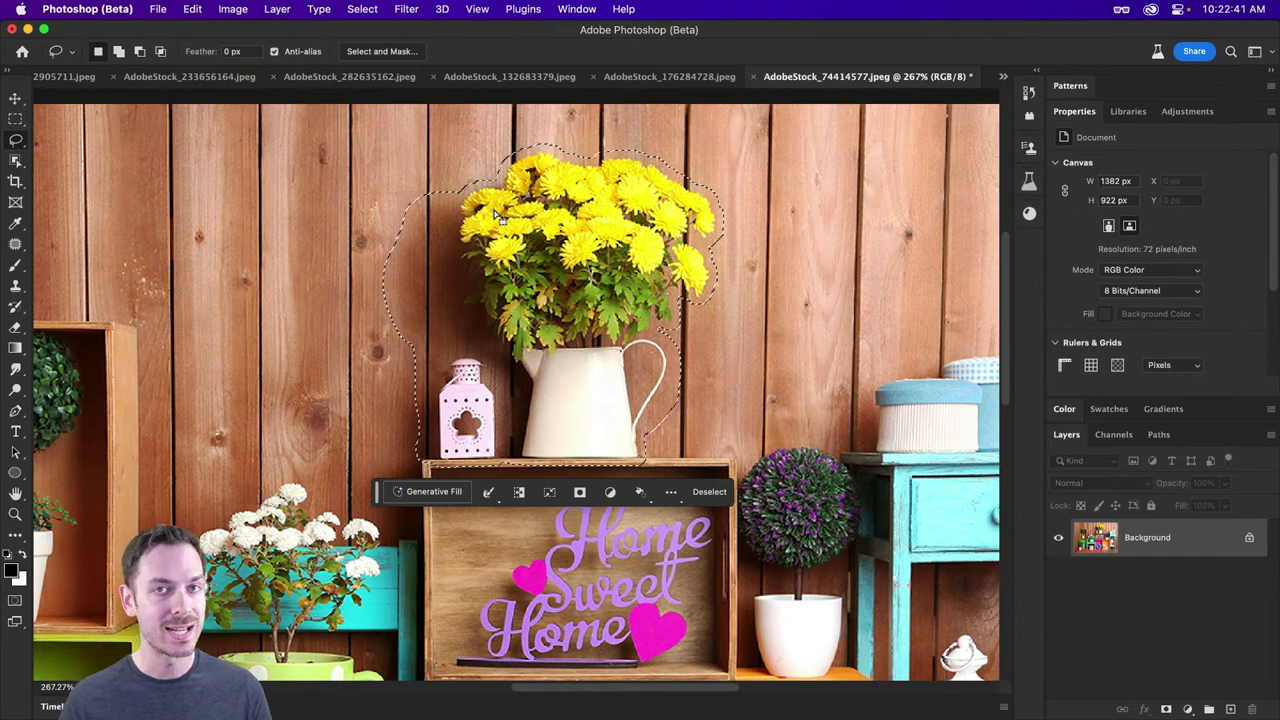
Step: Generate a promptless fill, keep the third variation with the large wood knot, and compare
left_click(449, 492)
left_click(658, 491)
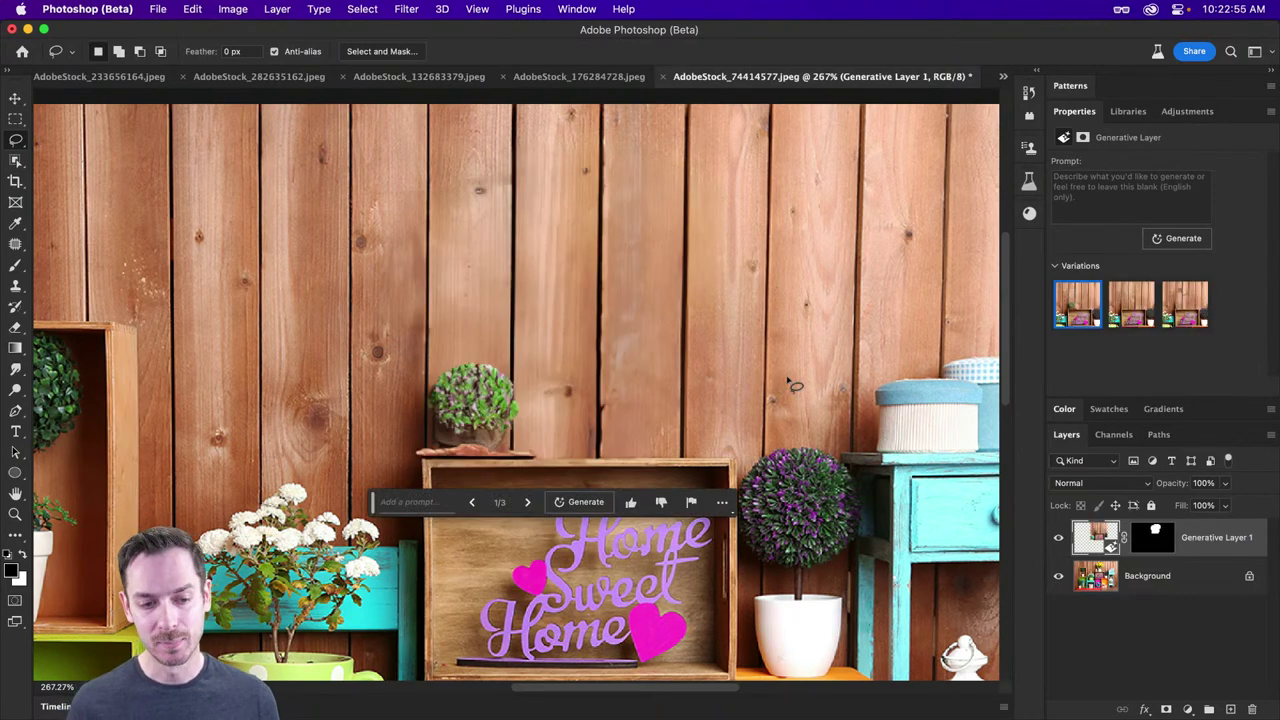
left_click(1131, 305)
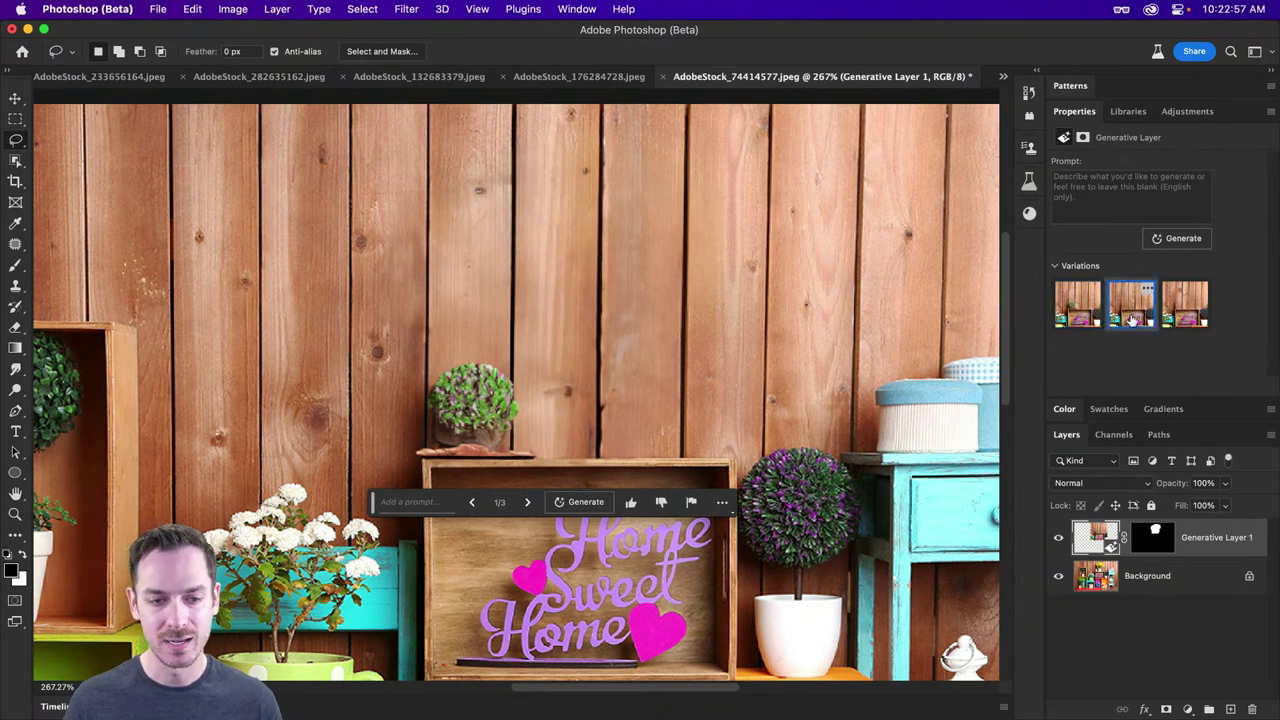
left_click(1175, 316)
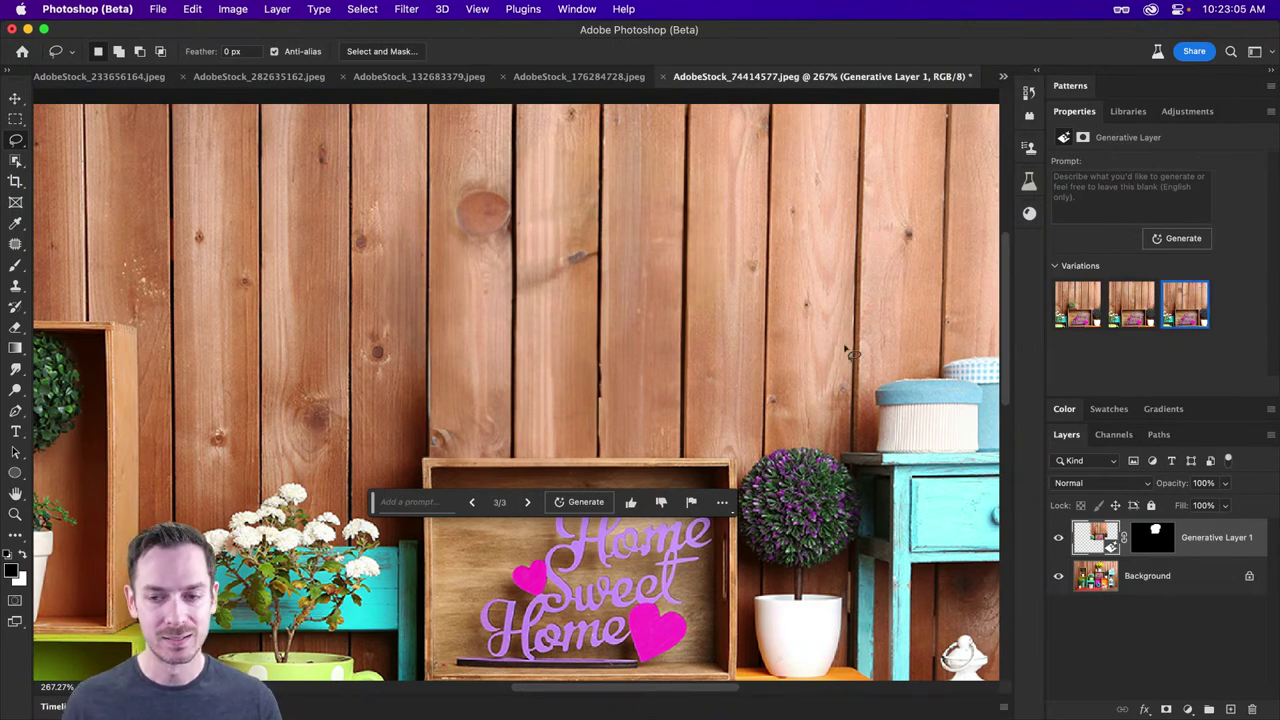
left_click(1059, 537)
left_click(1059, 537)
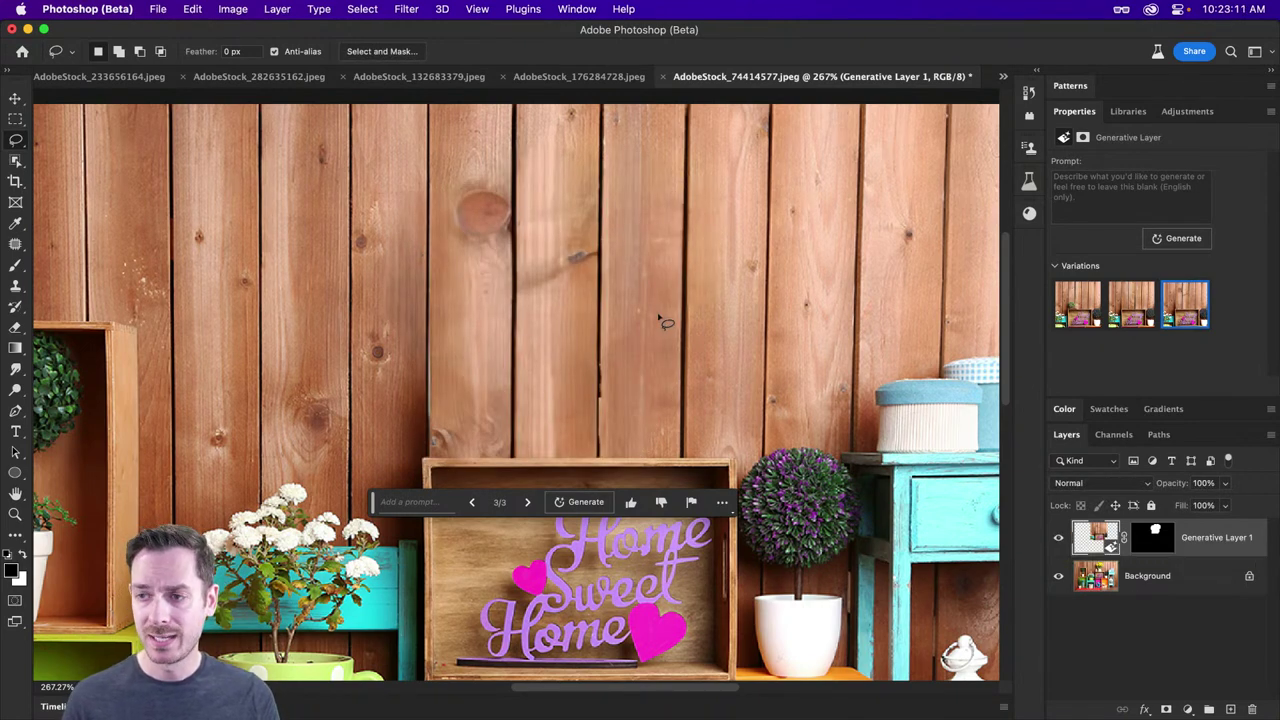
Step: Move the view to the topiary crate in the upper-left box
scroll(886, 425, "down", 2)
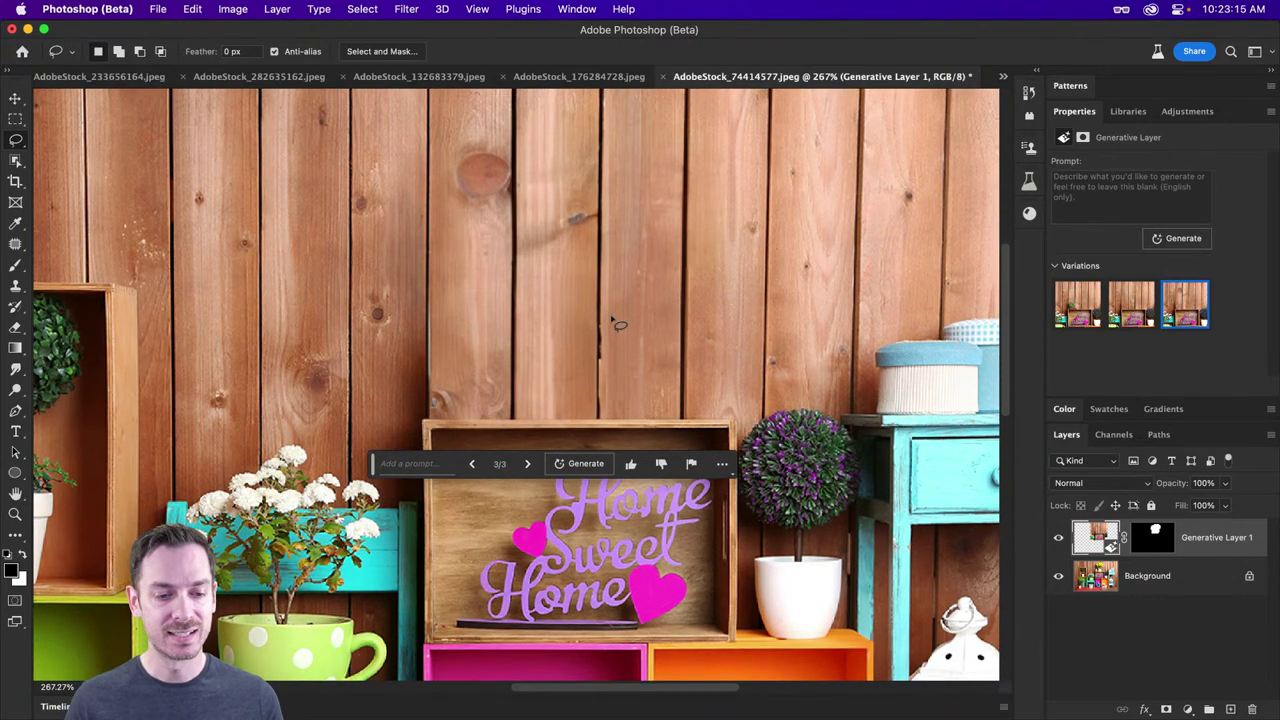
scroll(640, 300, "down", 5)
scroll(639, 290, "up", 5)
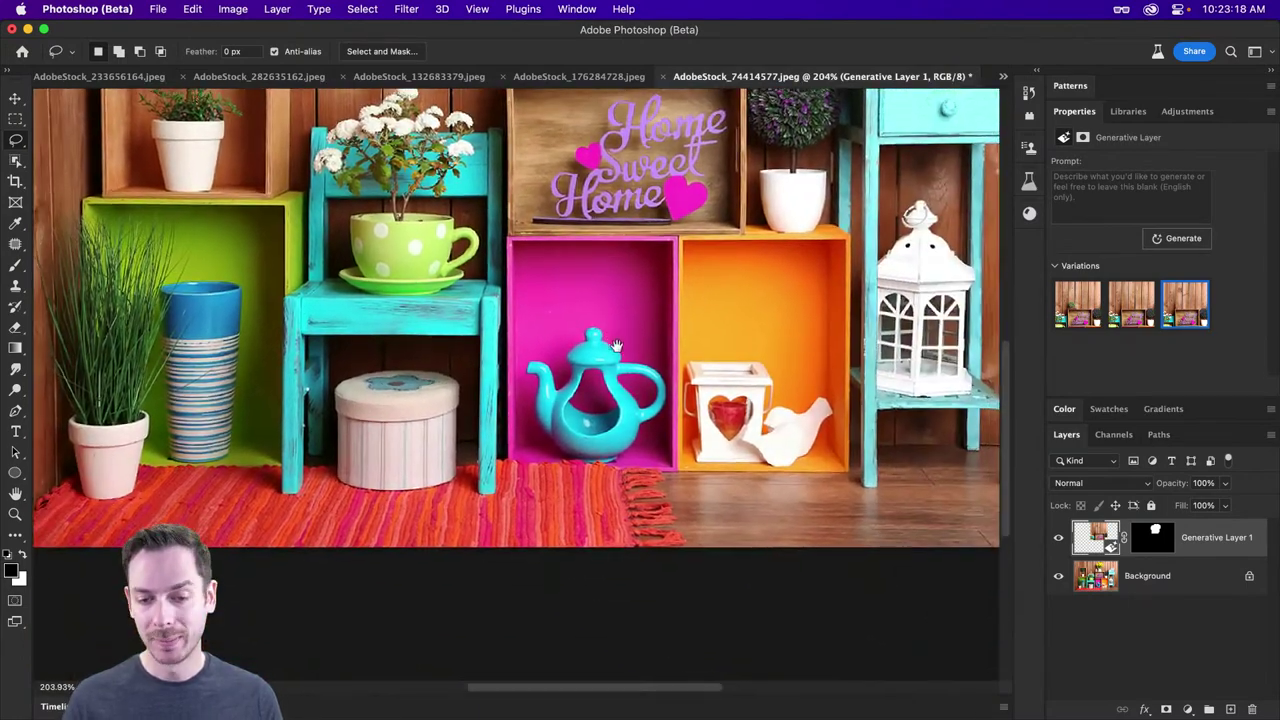
left_click_drag(616, 345, 605, 375)
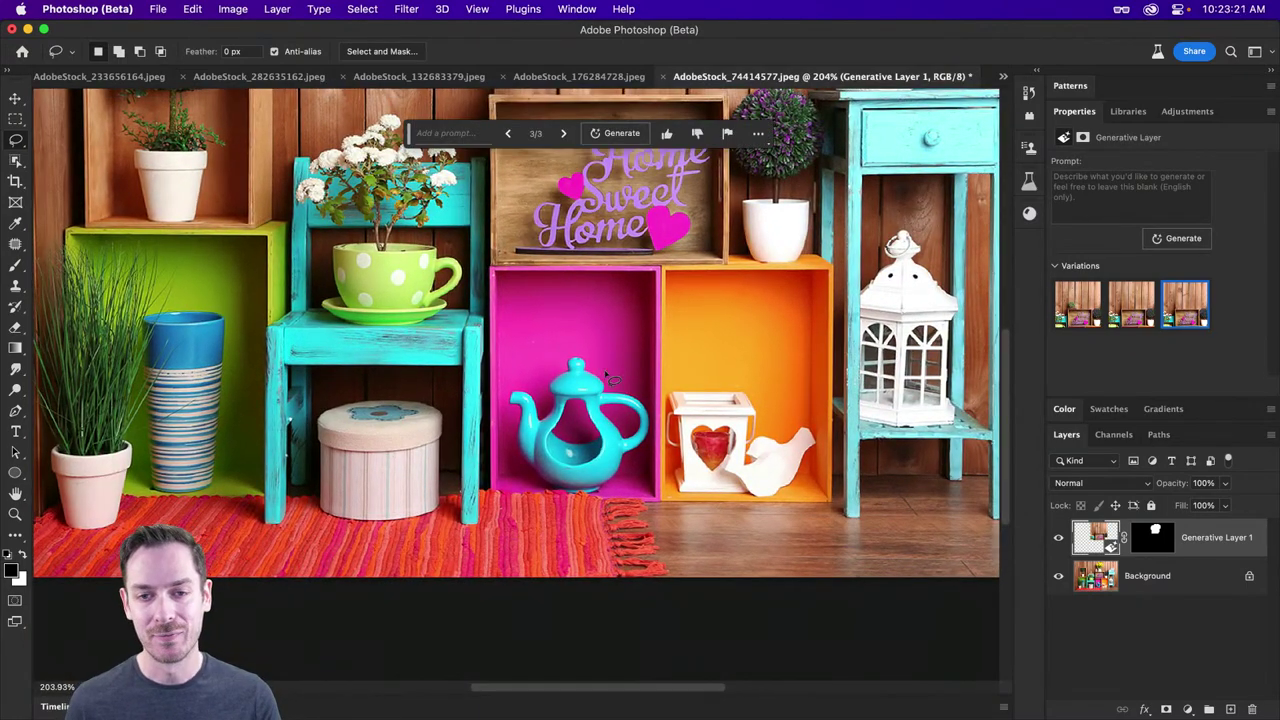
scroll(494, 291, "up", 5)
scroll(494, 291, "left", 8)
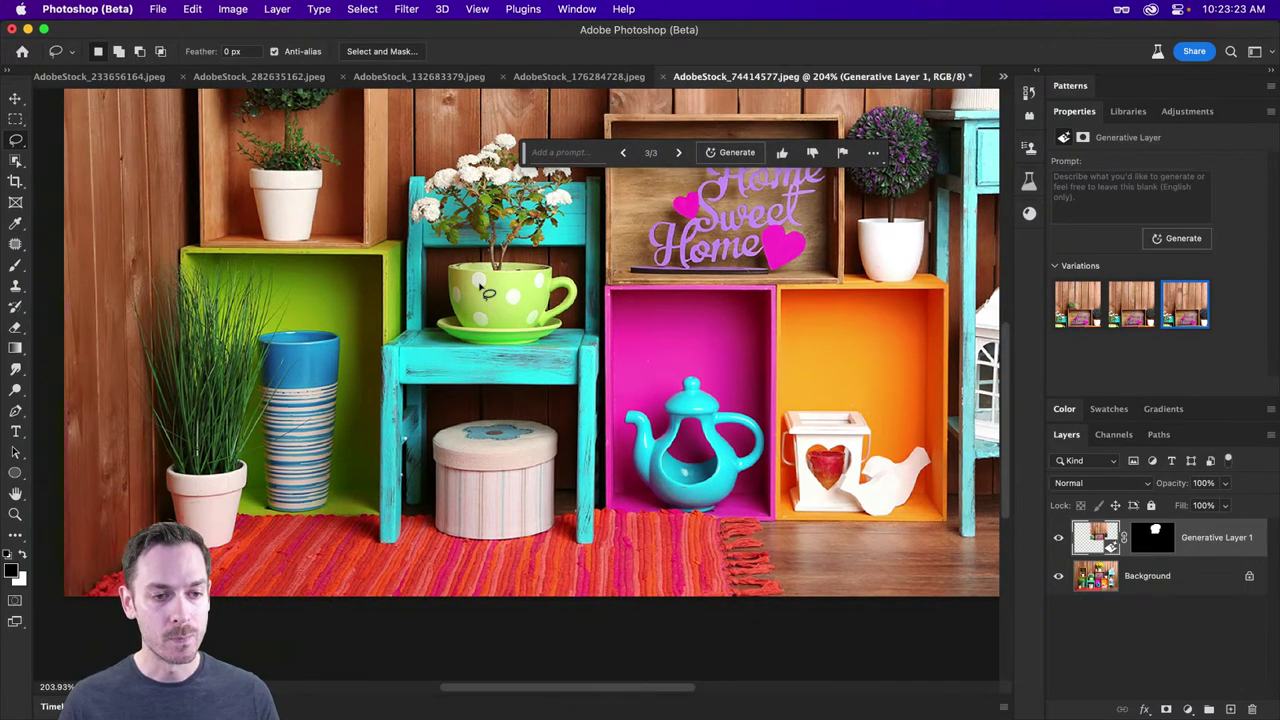
scroll(424, 252, "up", 4)
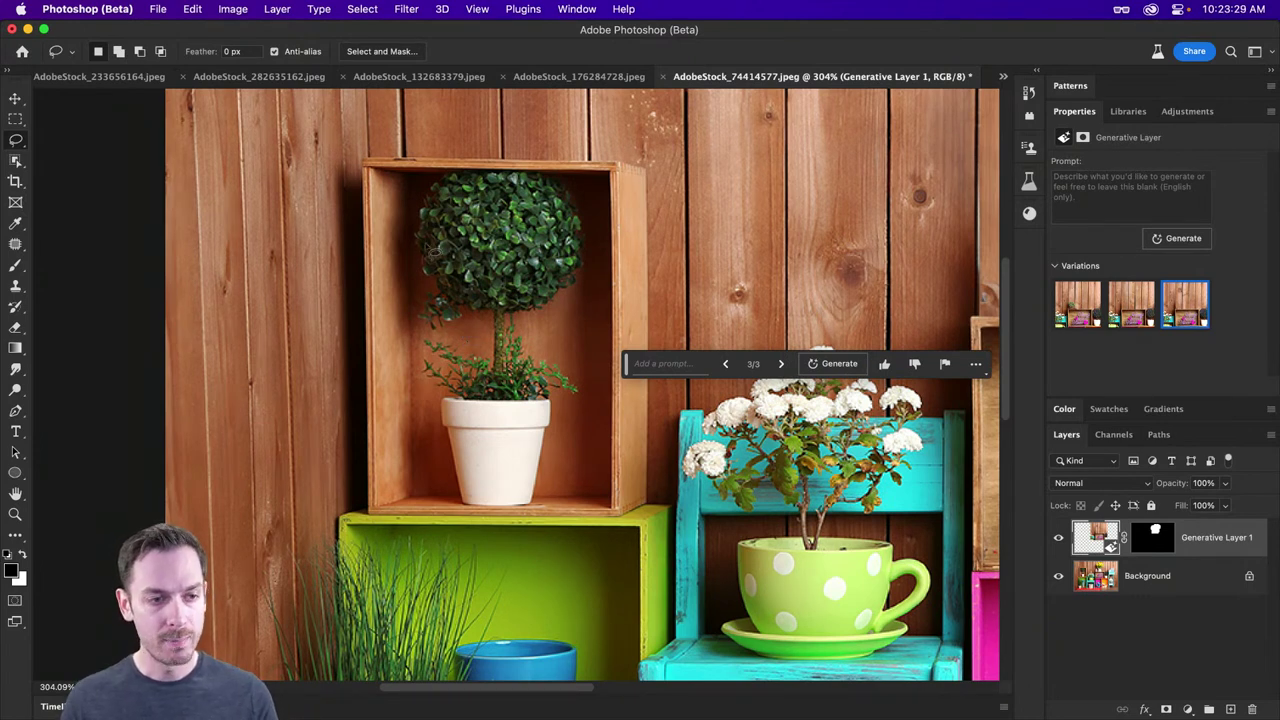
Step: Outline the upper-left wooden box with the Polygonal Lasso
key("shift+l")
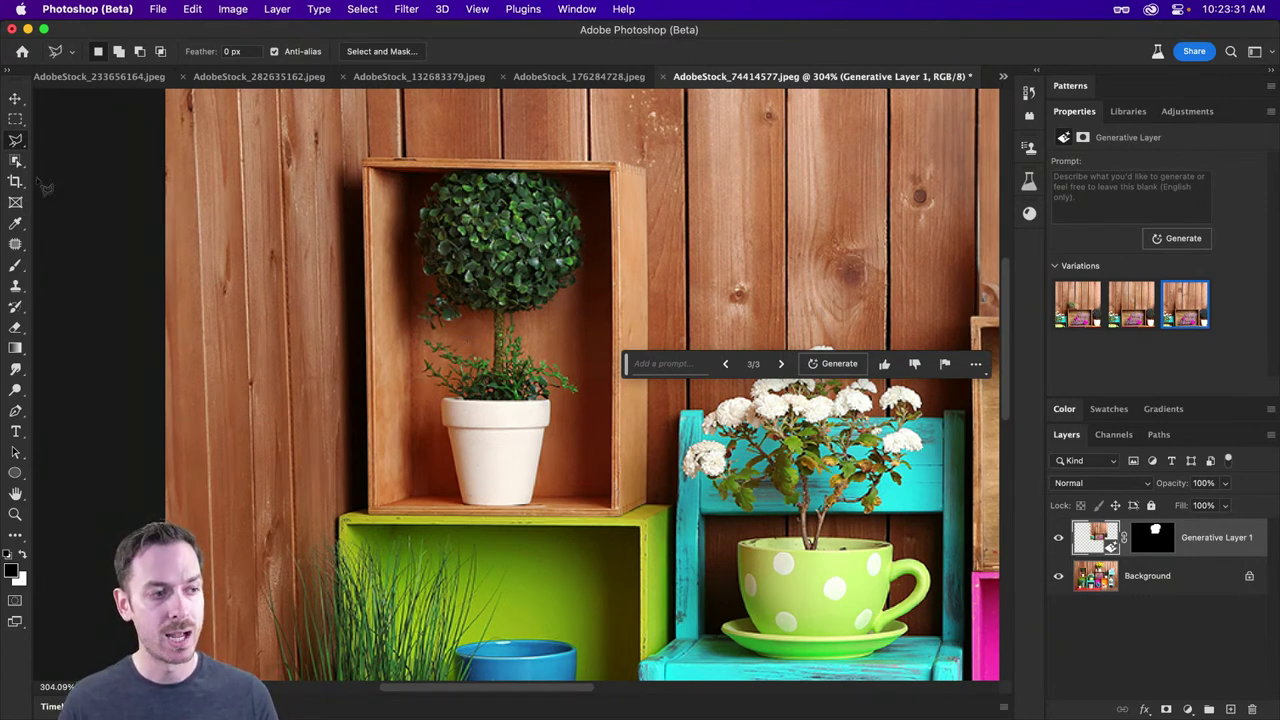
left_click(18, 147)
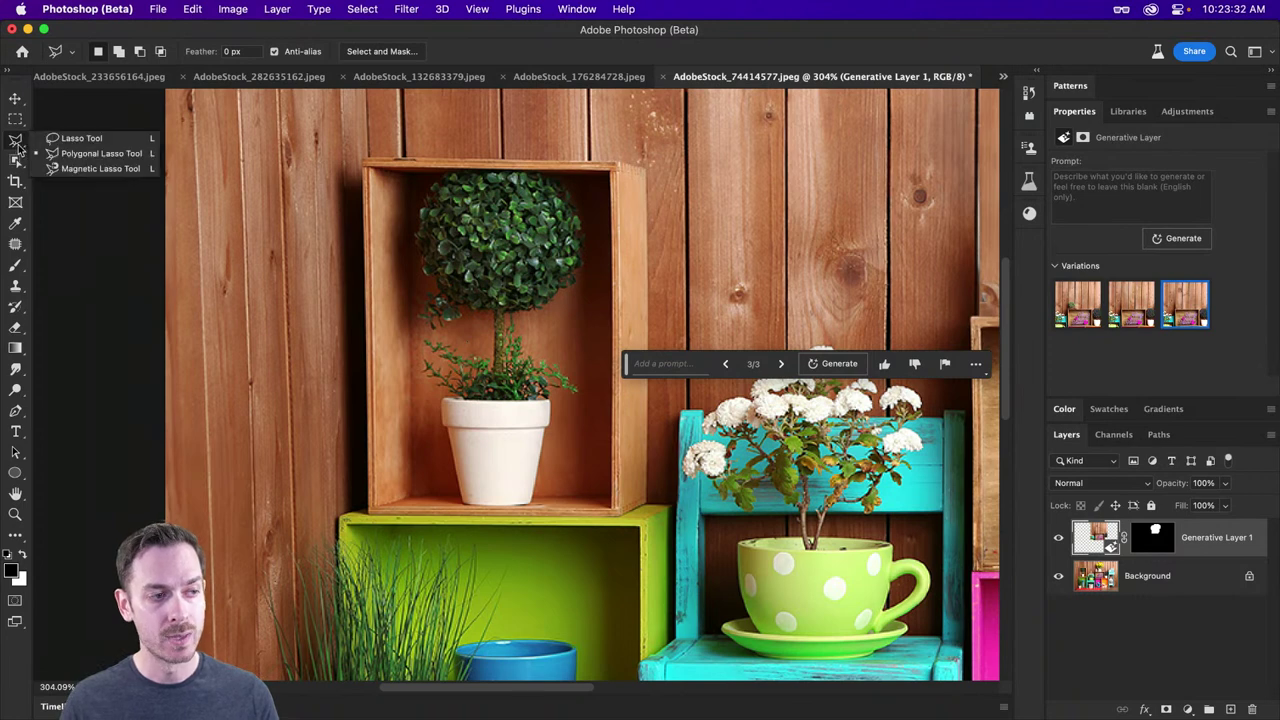
left_click(70, 155)
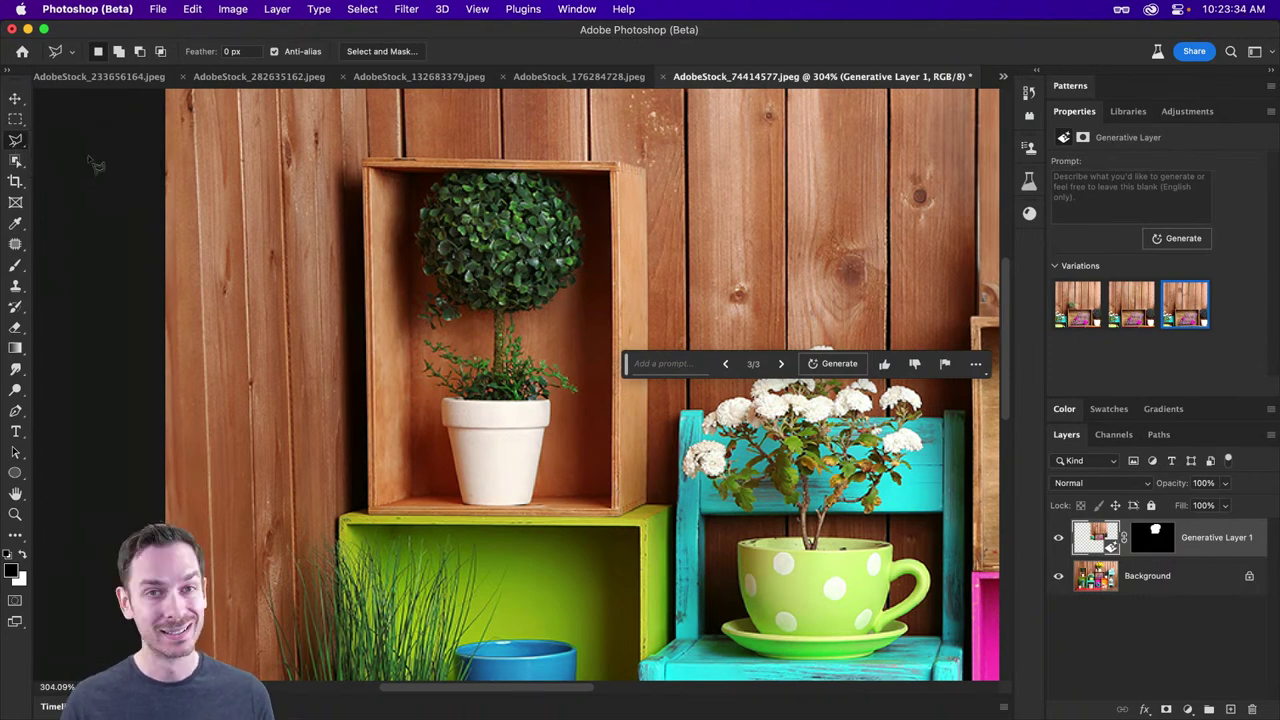
left_click(379, 178)
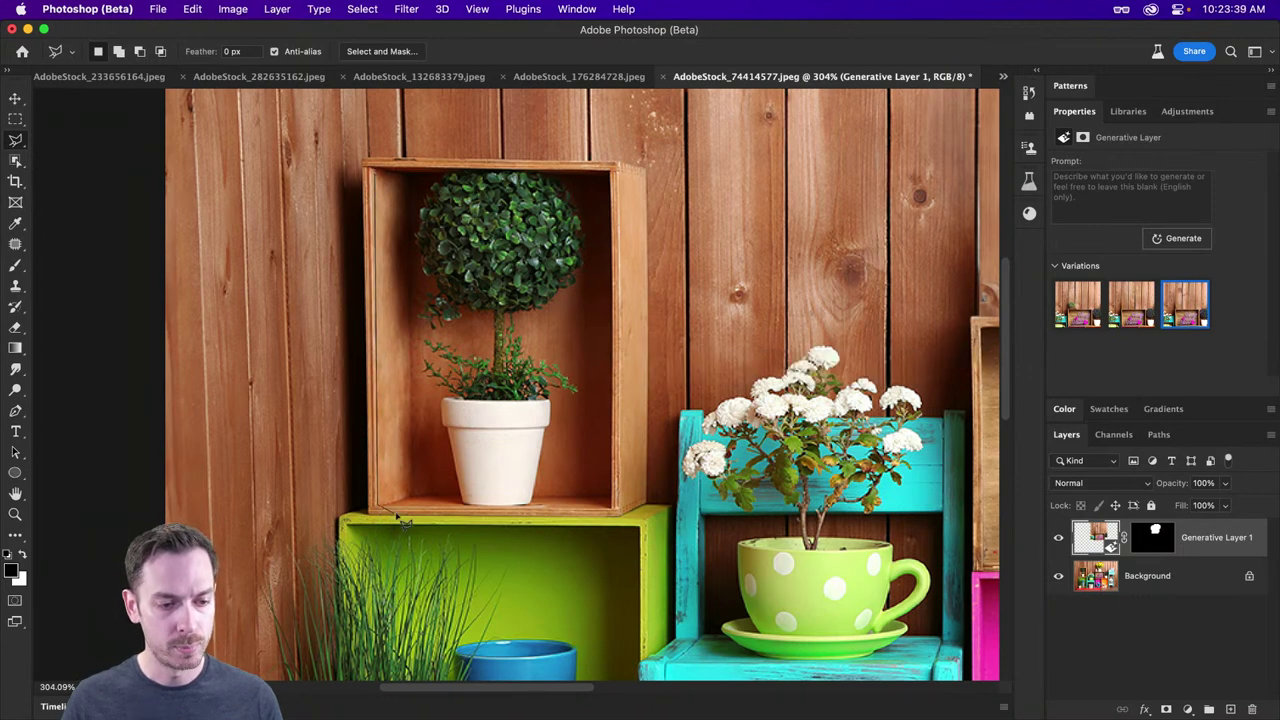
left_click(398, 514)
left_click(602, 512)
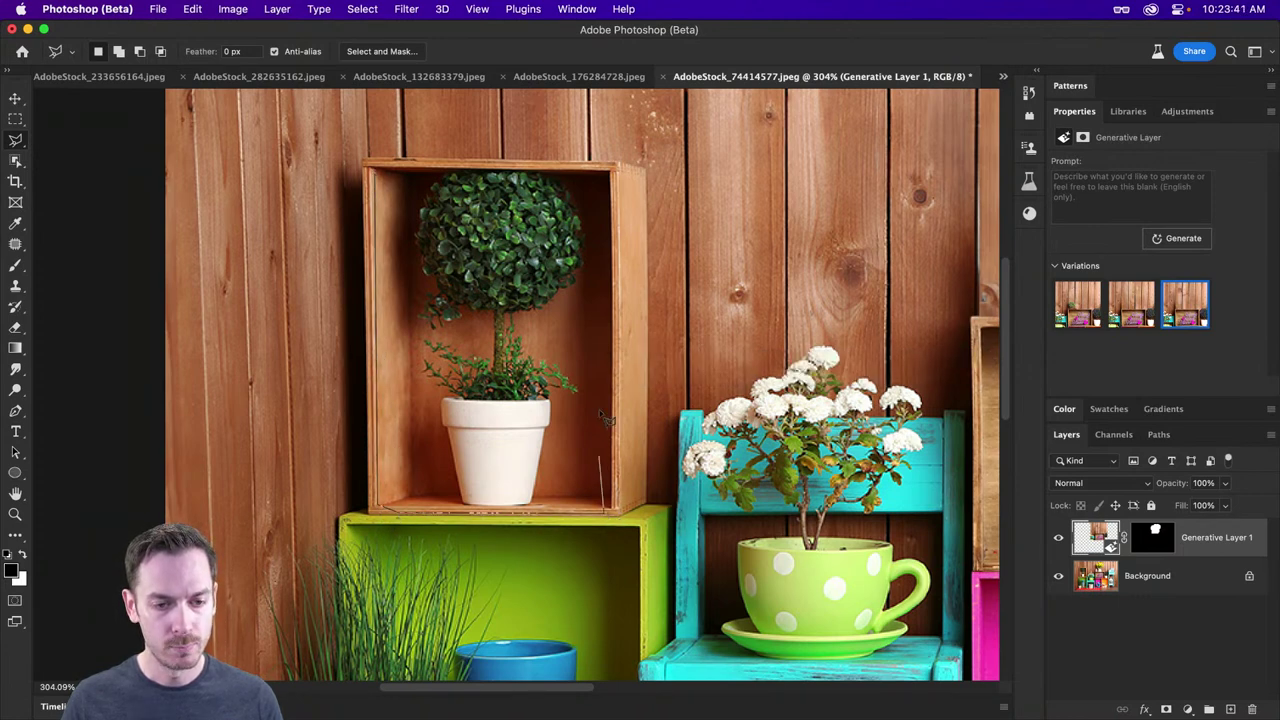
left_click(612, 177)
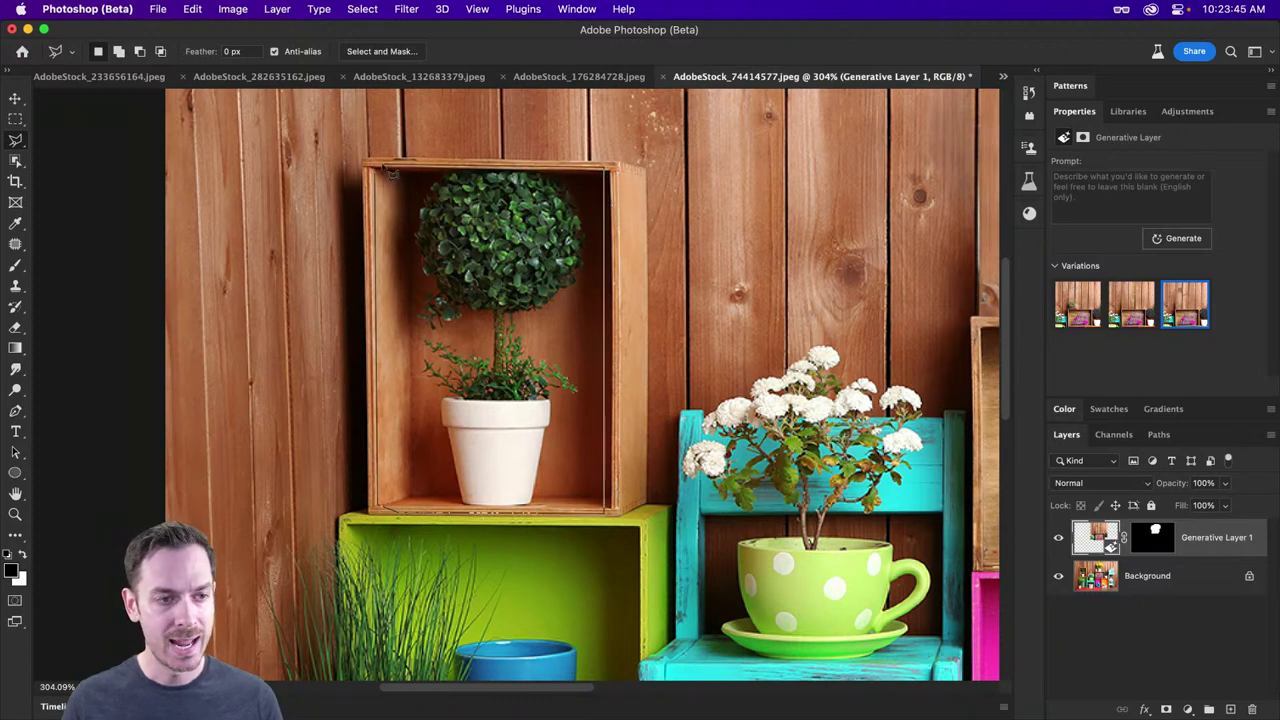
left_click(381, 182)
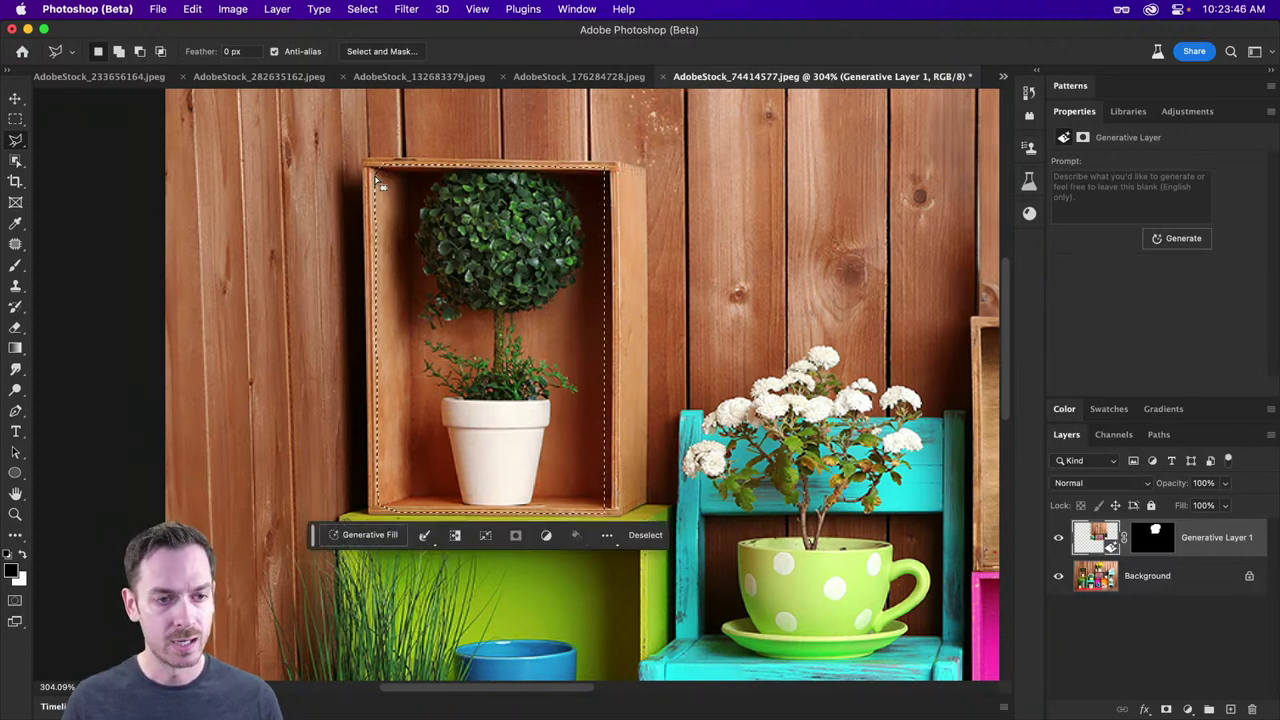
Step: Generate a fill in the box from the prompt 'A cactus'
left_click(372, 535)
type("A catus")
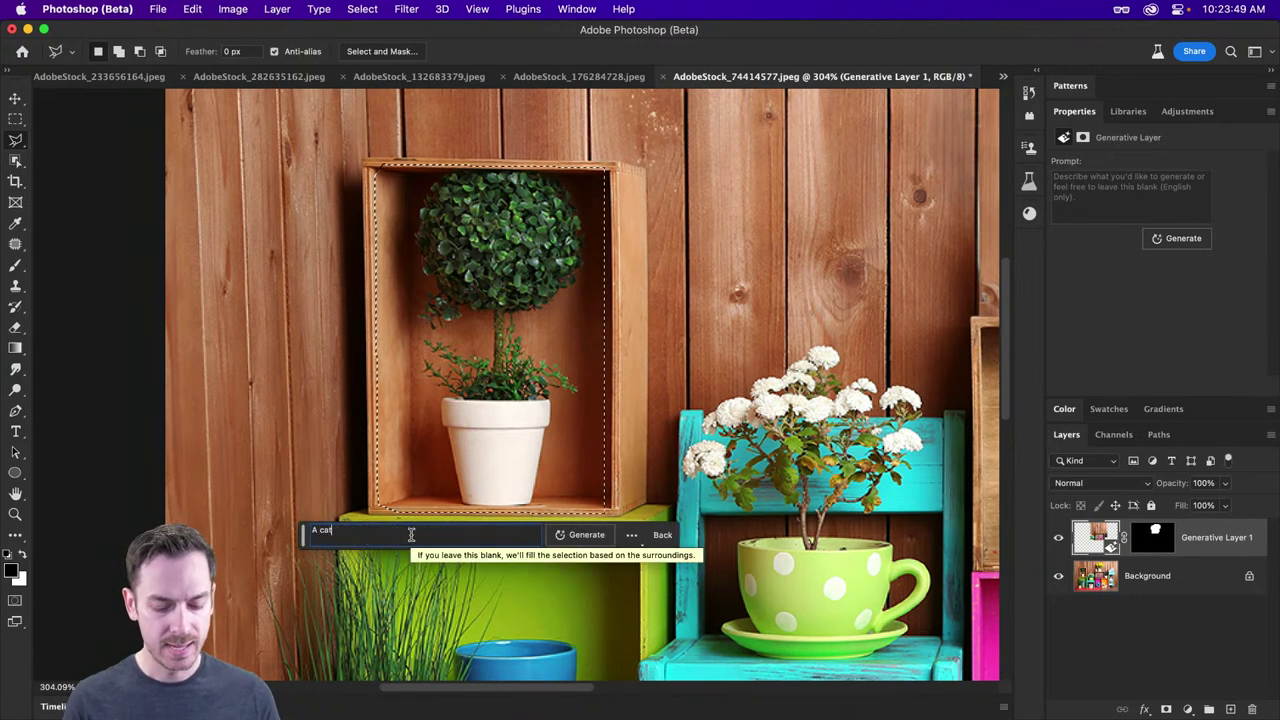
key("BackSpace")
key("BackSpace")
key("BackSpace")
type("c")
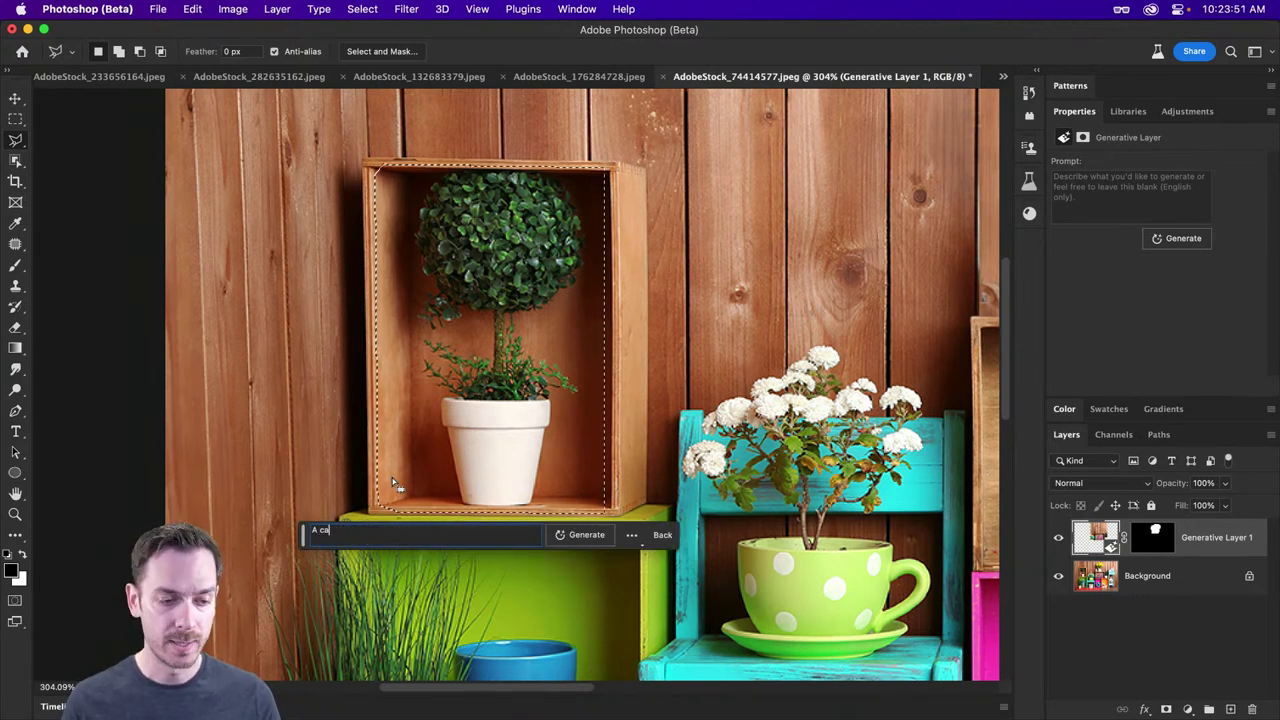
type("tus")
key("Return")
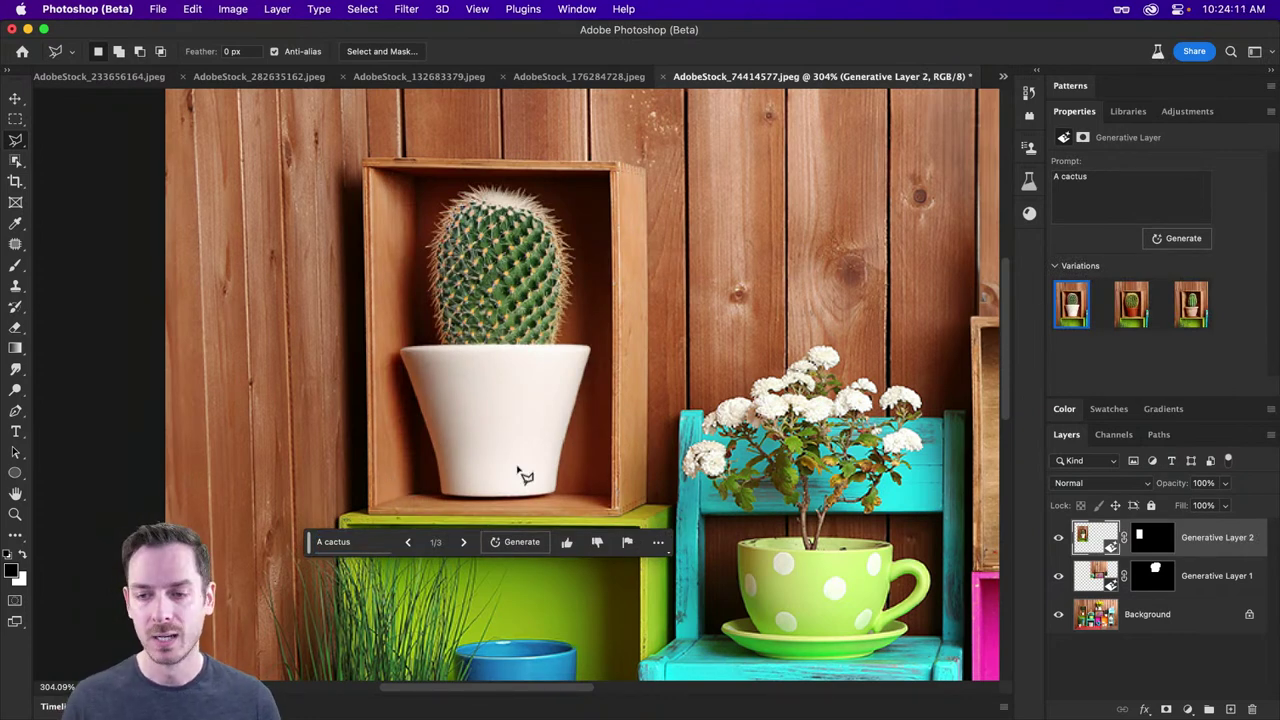
Step: Compare the three cactus variations, keep the first in the white pot, and zoom out
left_click(1130, 312)
key("Right")
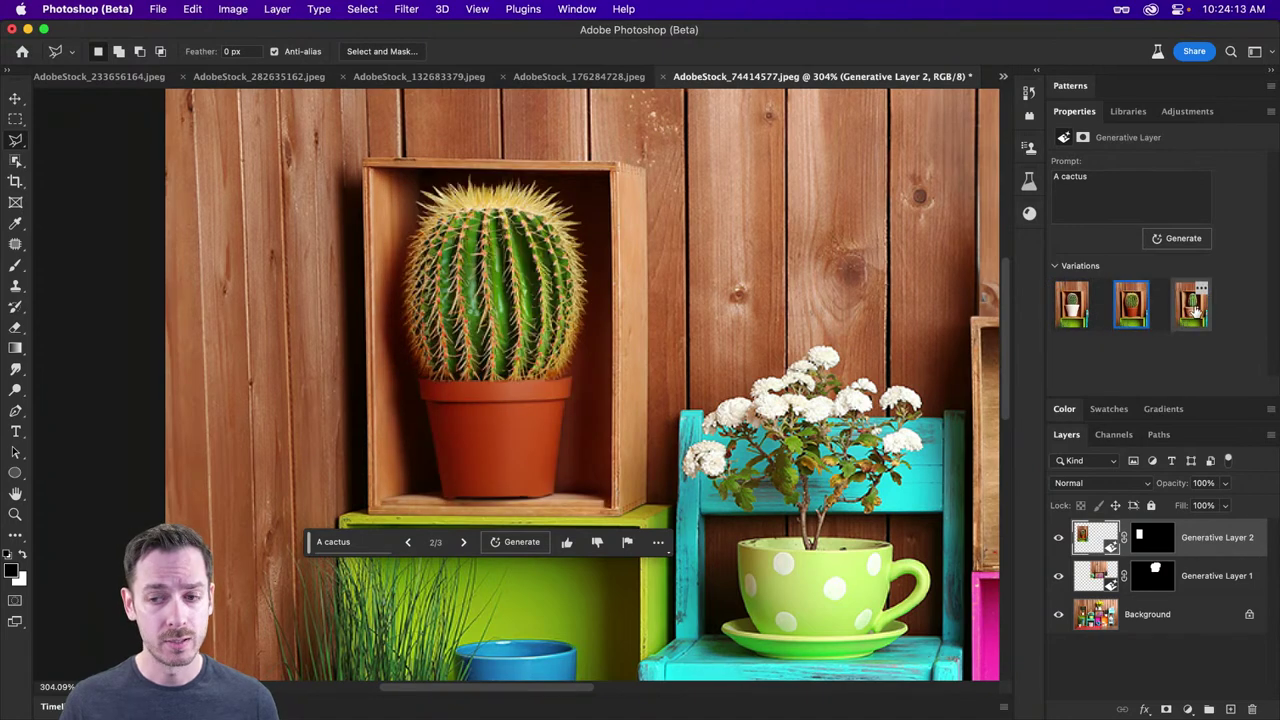
left_click(1130, 312)
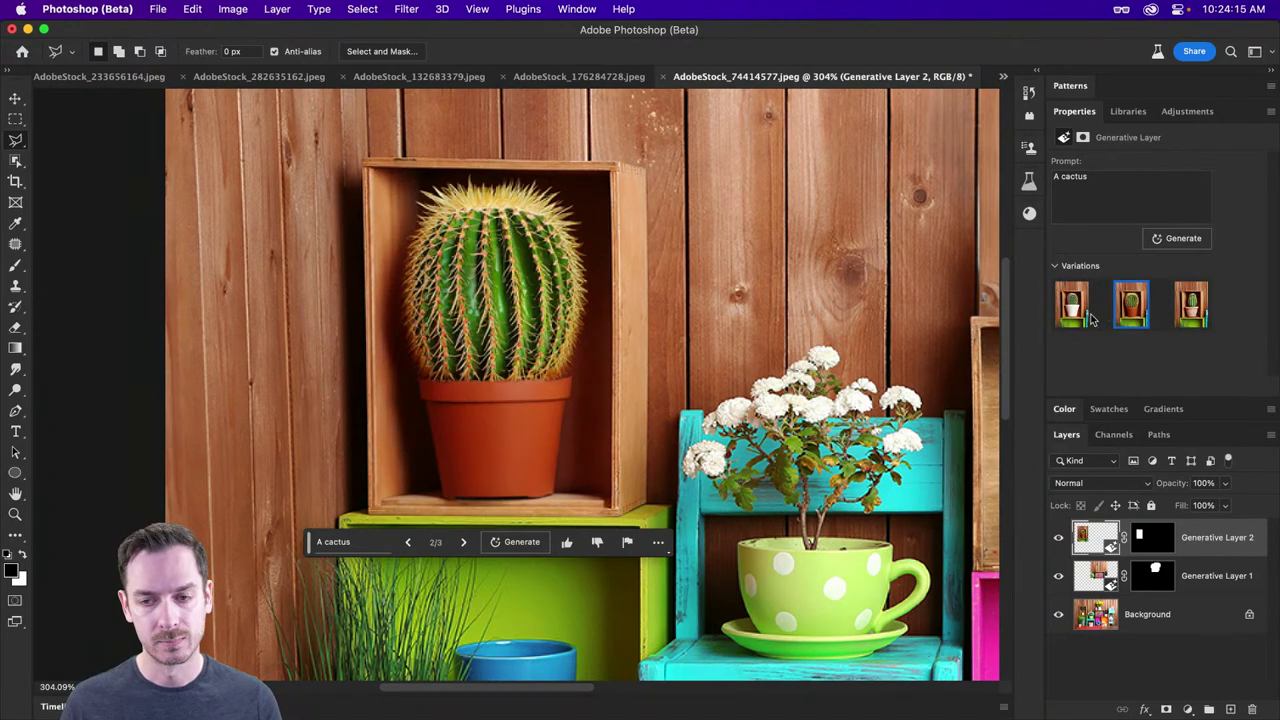
left_click(1072, 305)
scroll(819, 295, "down", 5)
scroll(831, 315, "right", 5)
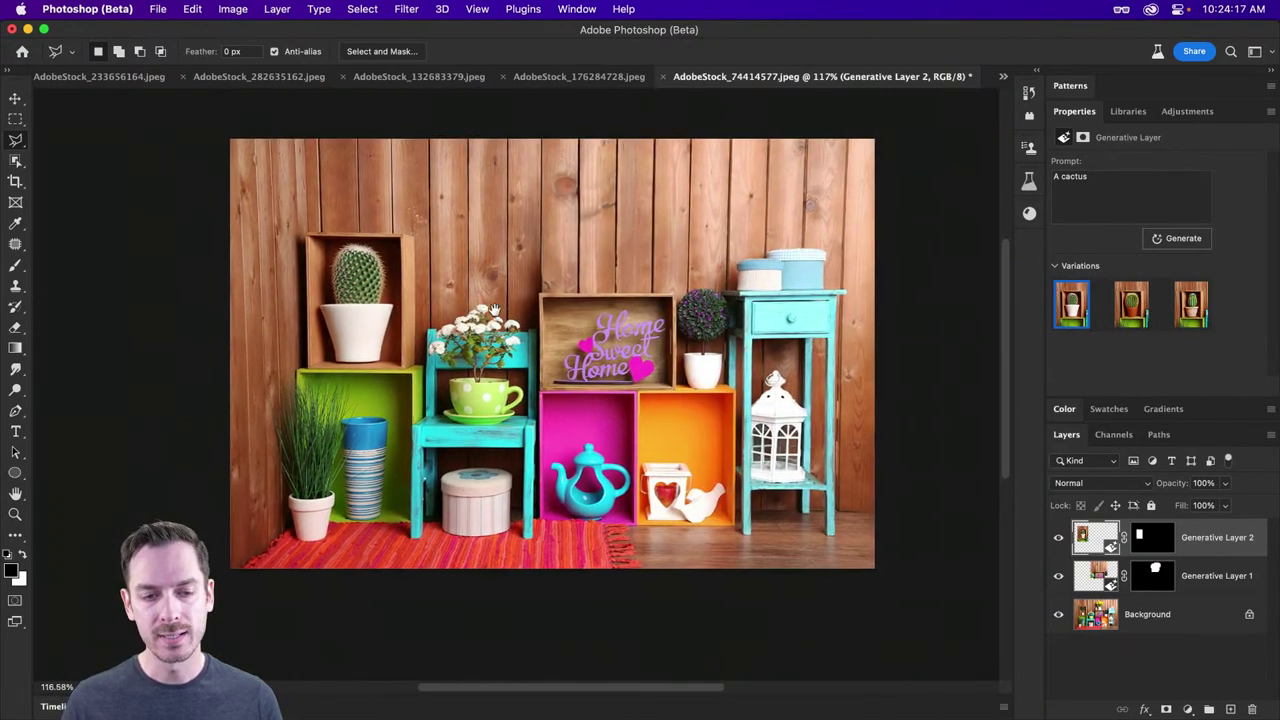
key("v")
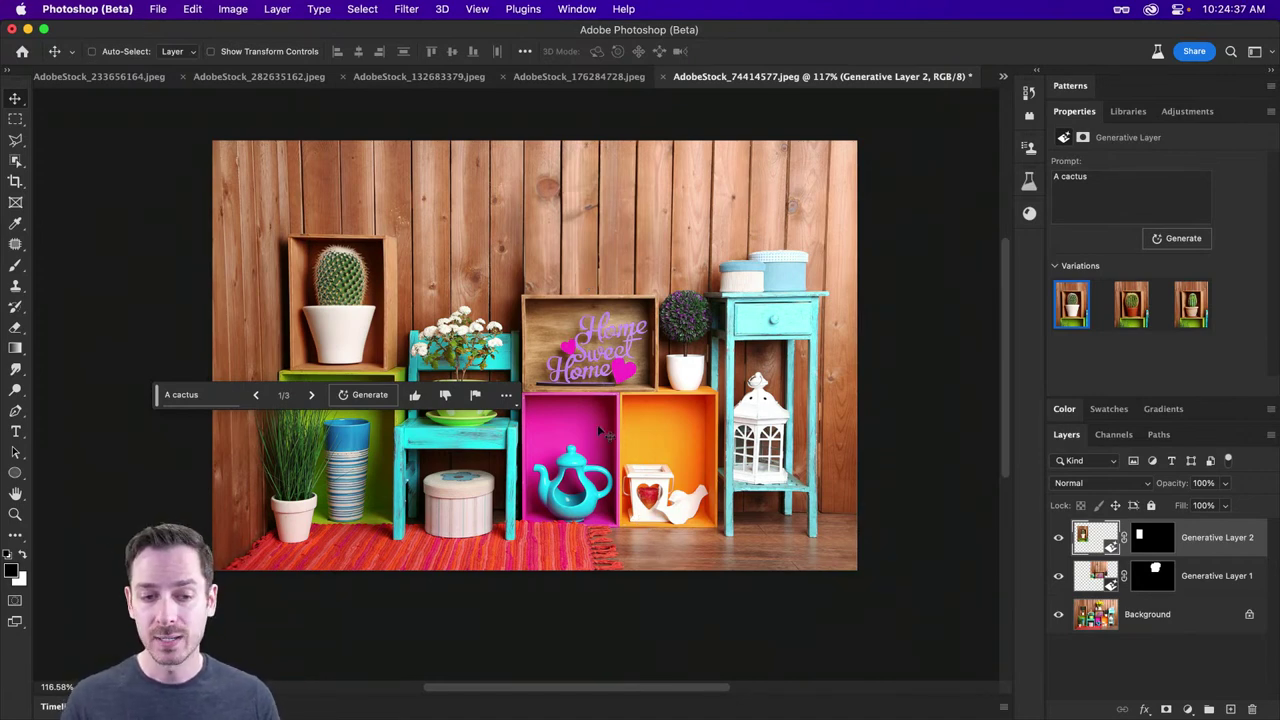
Step: Zoom in and lasso the Home Sweet Home sign inside the crate
key("super")
scroll(625, 352, "up", 5)
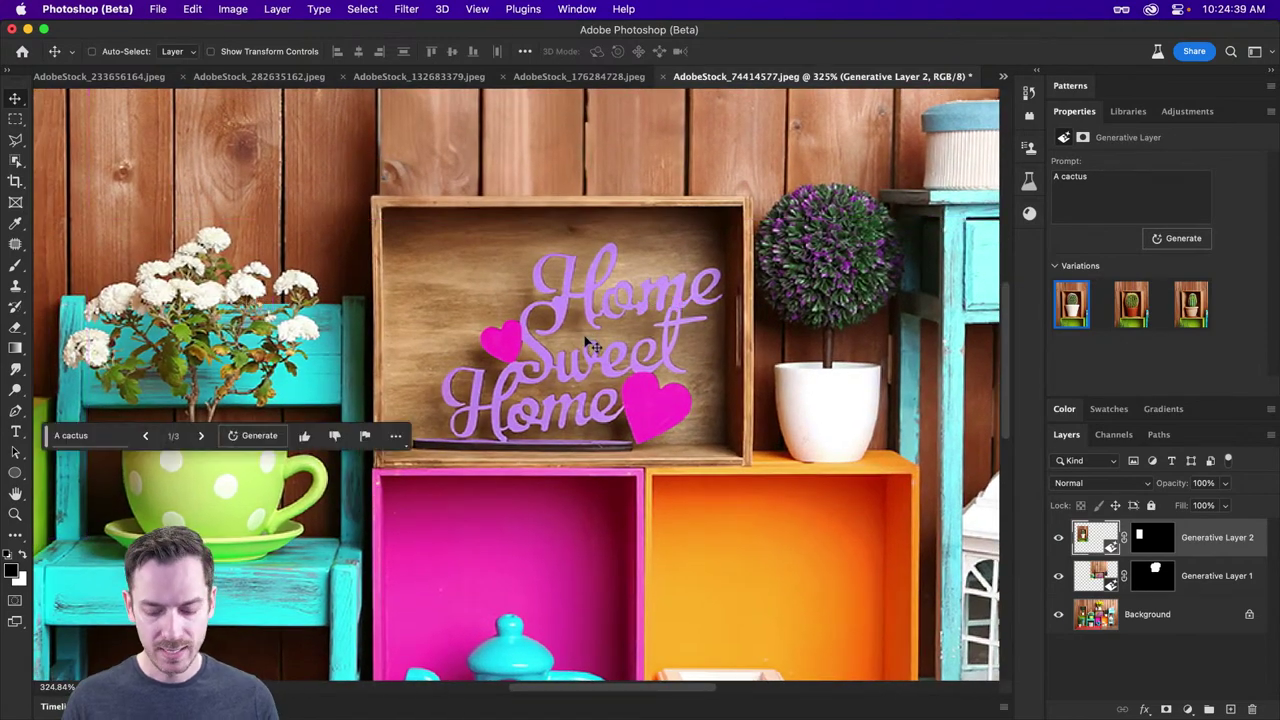
key("l")
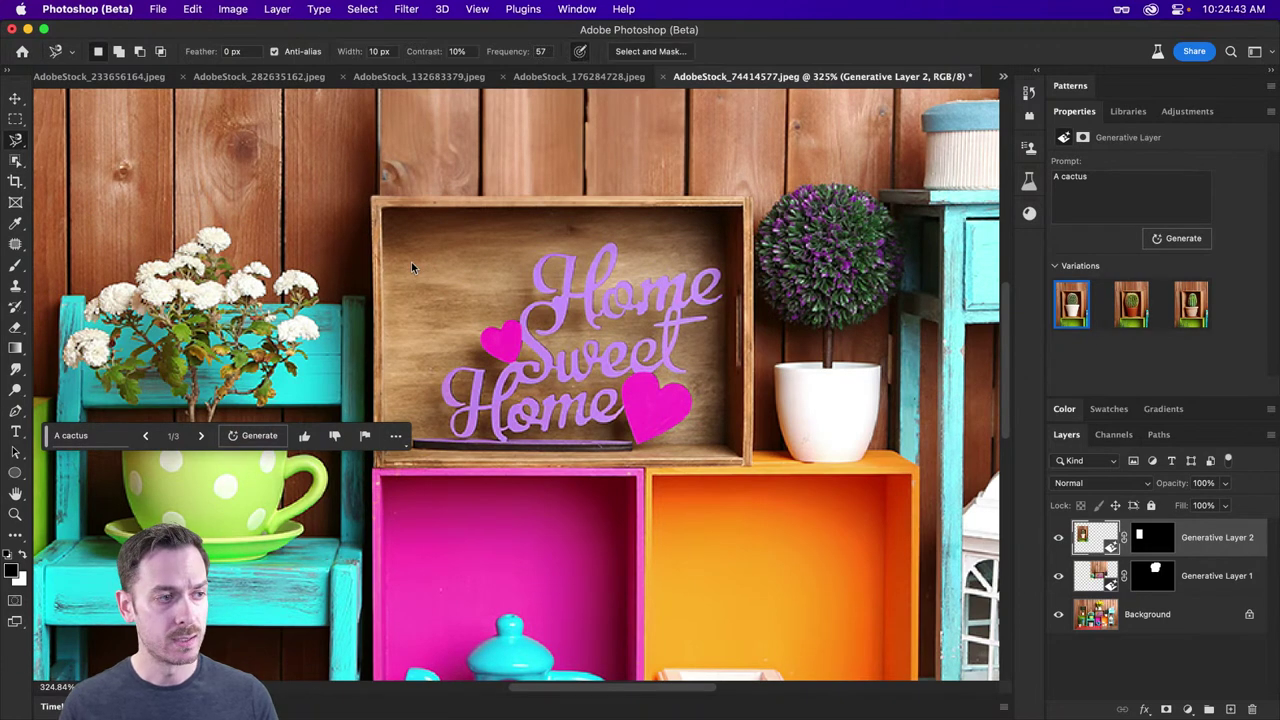
mouse_move(420, 266)
left_mouse_down()
mouse_move(396, 371)
mouse_move(399, 453)
mouse_move(492, 475)
mouse_move(553, 474)
left_mouse_up()
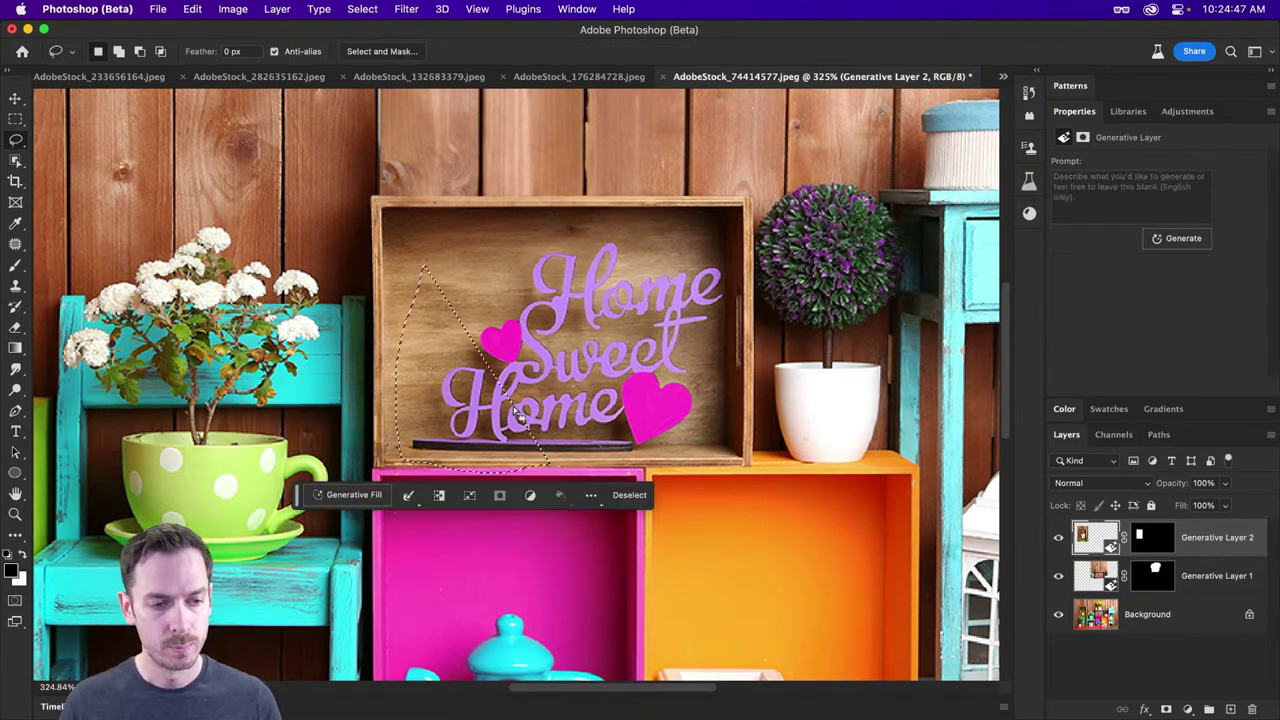
key("super+d")
mouse_move(421, 270)
left_mouse_down()
mouse_move(403, 447)
mouse_move(414, 468)
mouse_move(694, 466)
mouse_move(722, 440)
mouse_move(737, 255)
mouse_move(604, 225)
mouse_move(470, 240)
mouse_move(420, 272)
left_mouse_up()
Step: Generate a fill in the sign area from the prompt 'A fluffy cat'
left_click(430, 488)
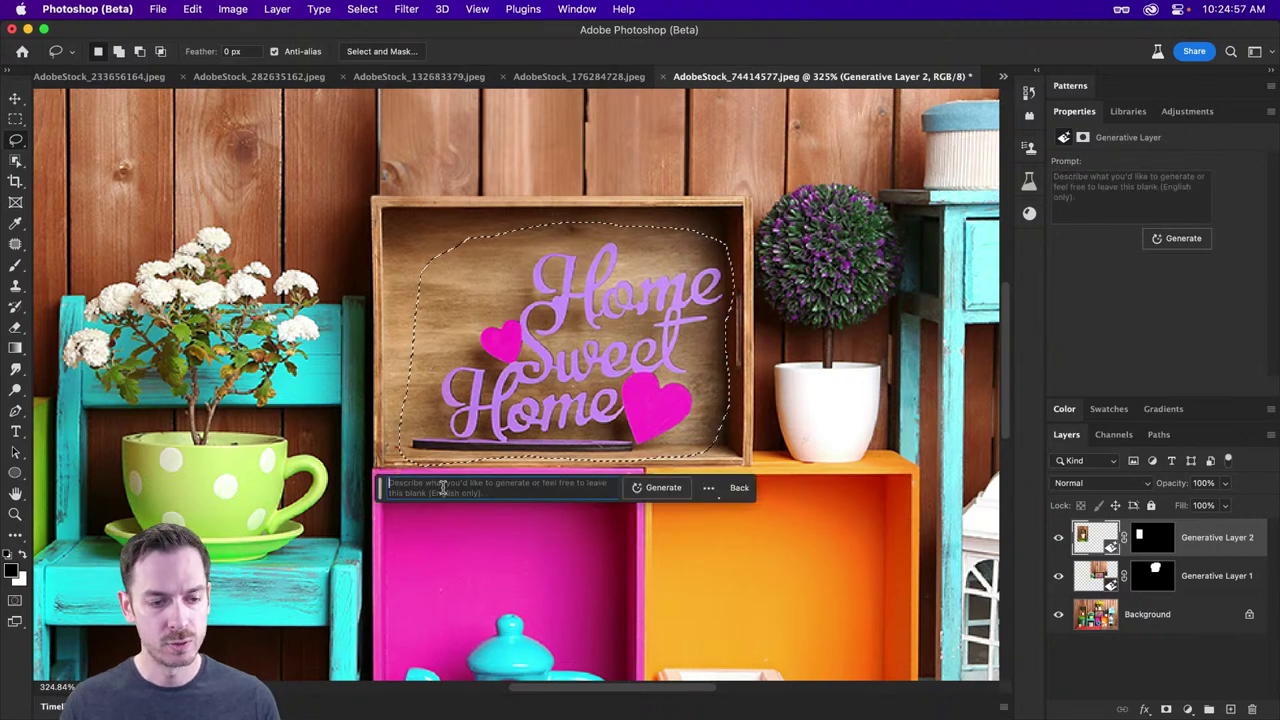
type("A f")
type("all leaves")
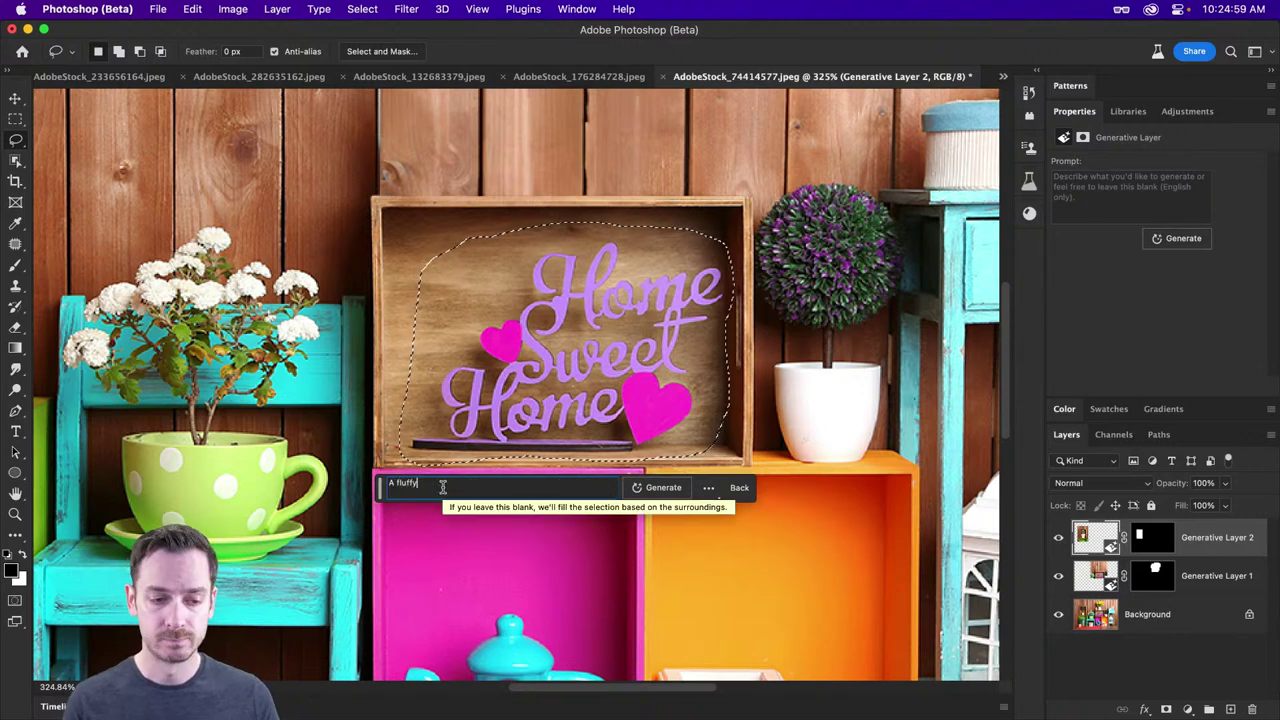
key("Return")
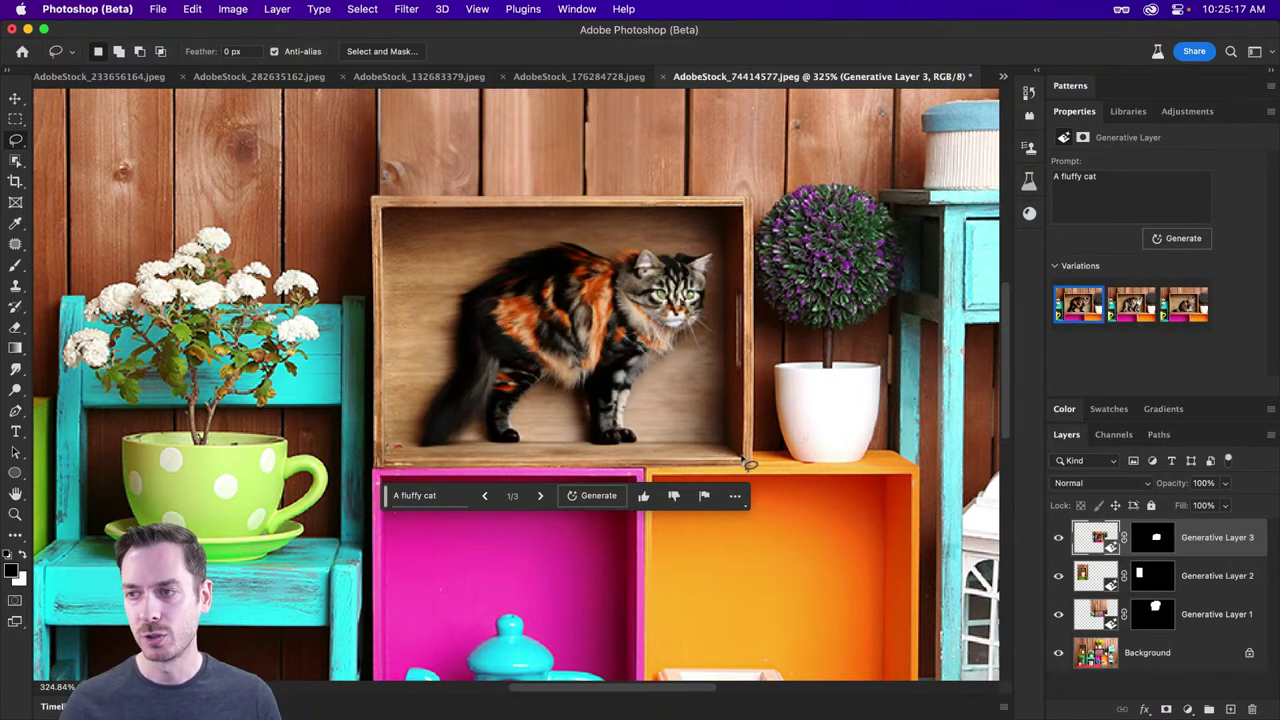
Step: Compare the cat variations and keep the third, a sitting calico, with the whole image fit to view
left_click(1139, 316)
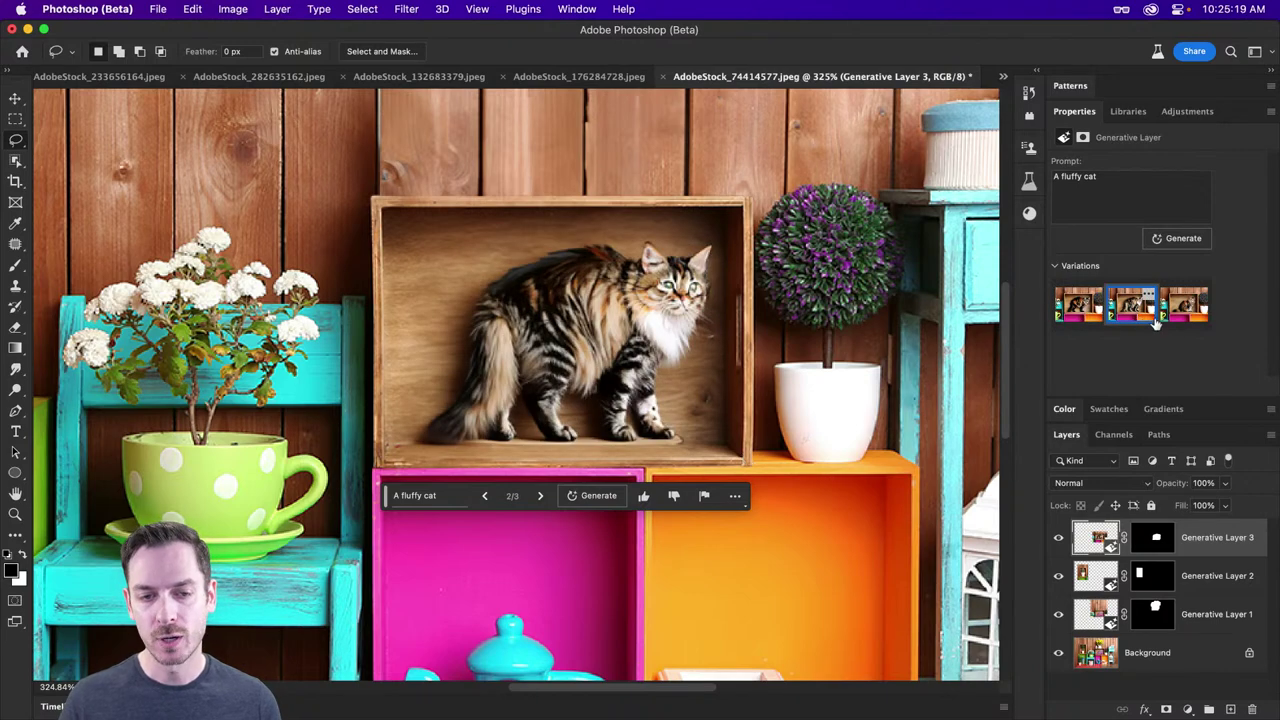
left_click(1193, 320)
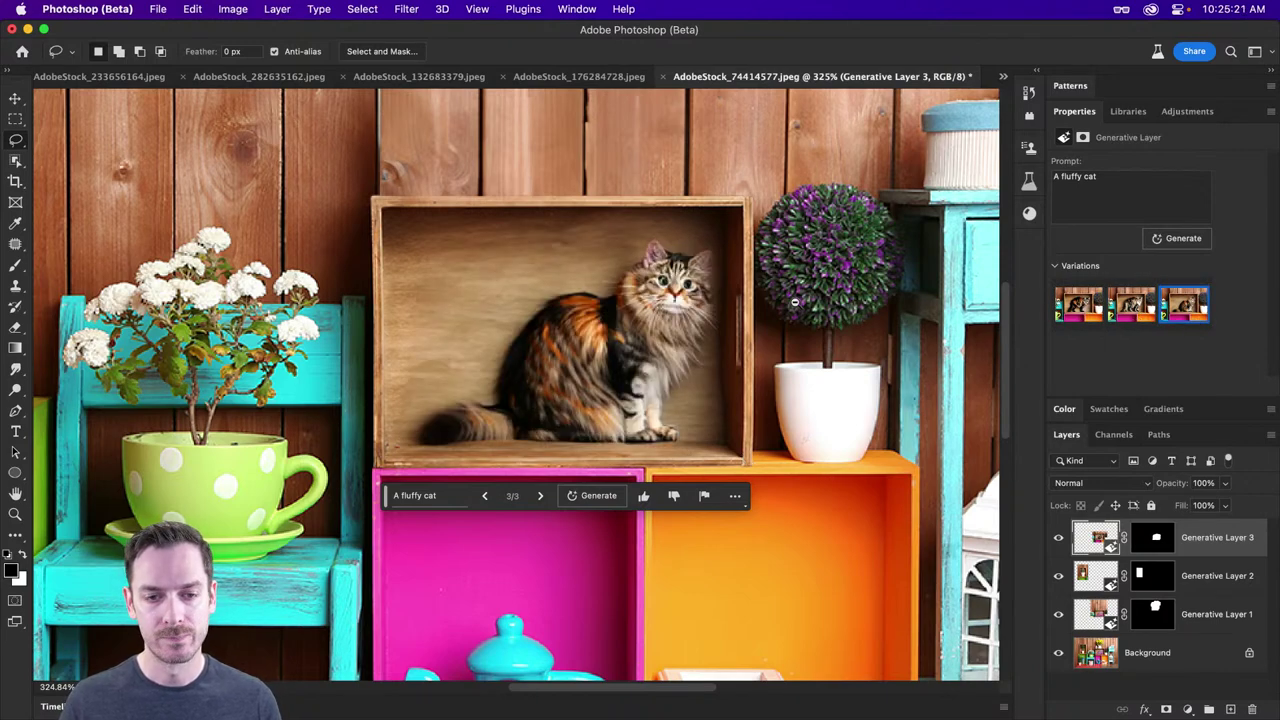
key("super+0")
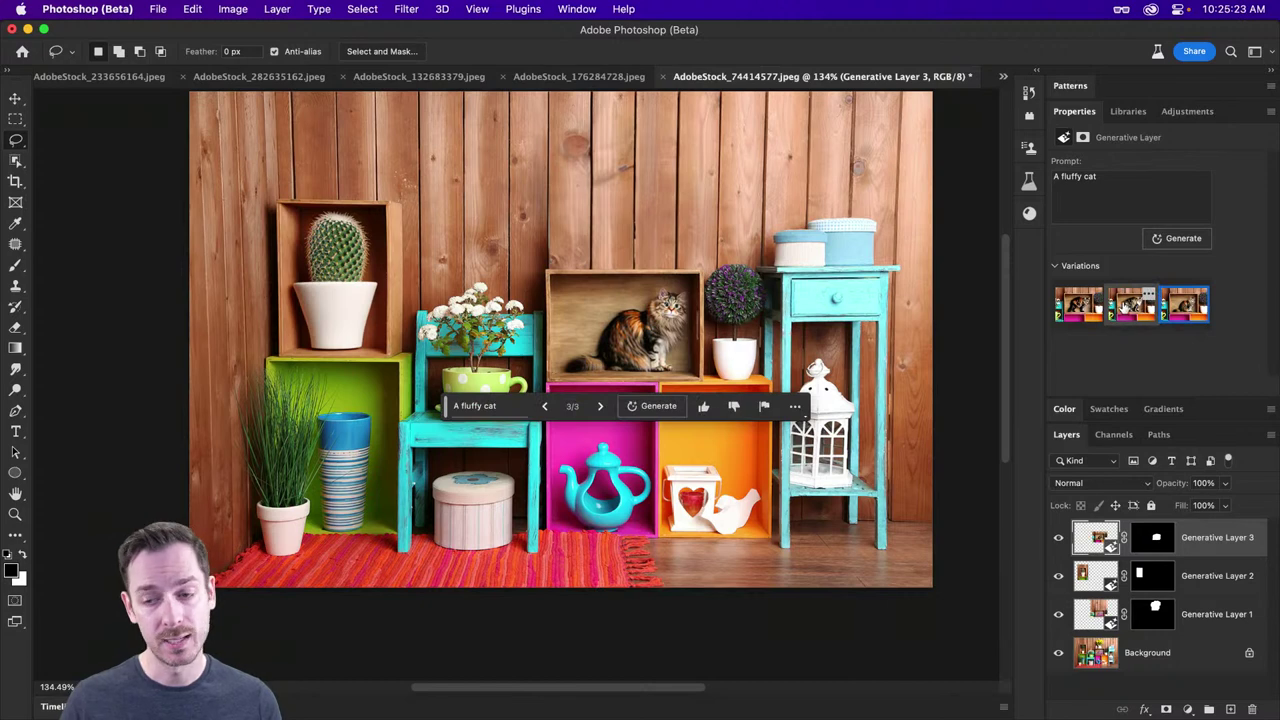
left_click(1130, 308)
left_click(1184, 308)
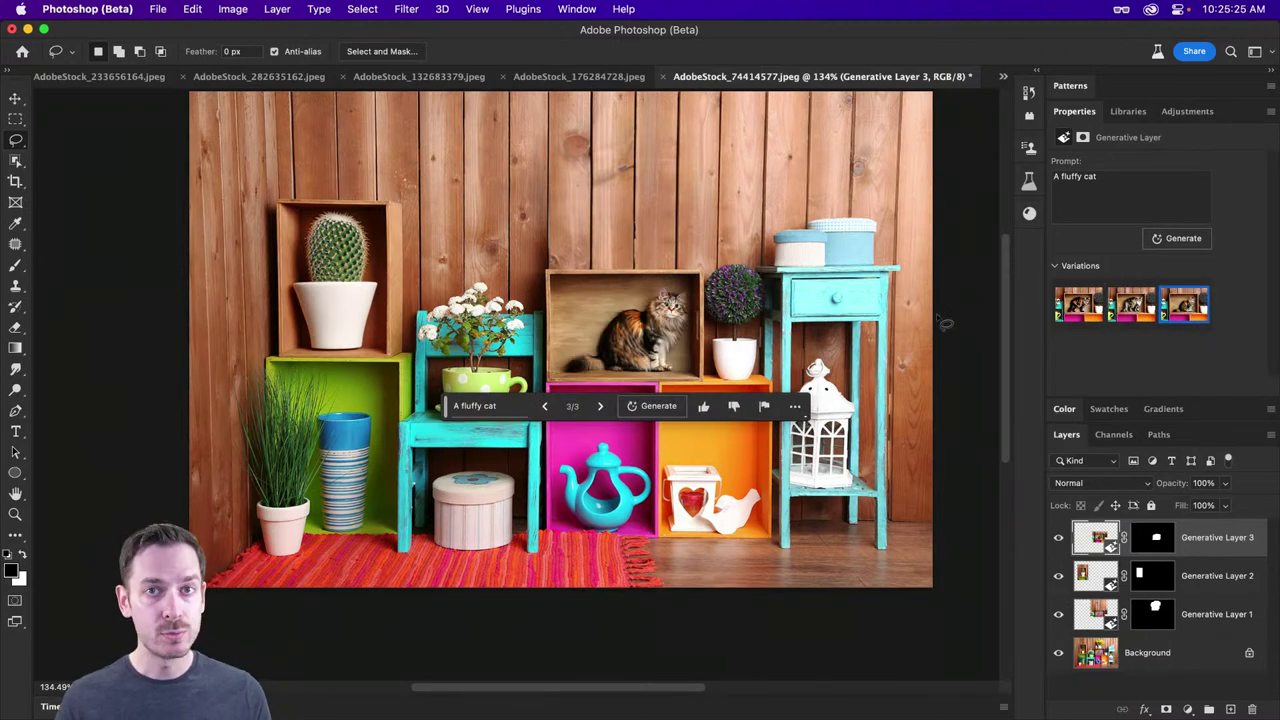
Step: Select the round hatbox under the turquoise chair on the Background layer with Object Selection
left_click(15, 158)
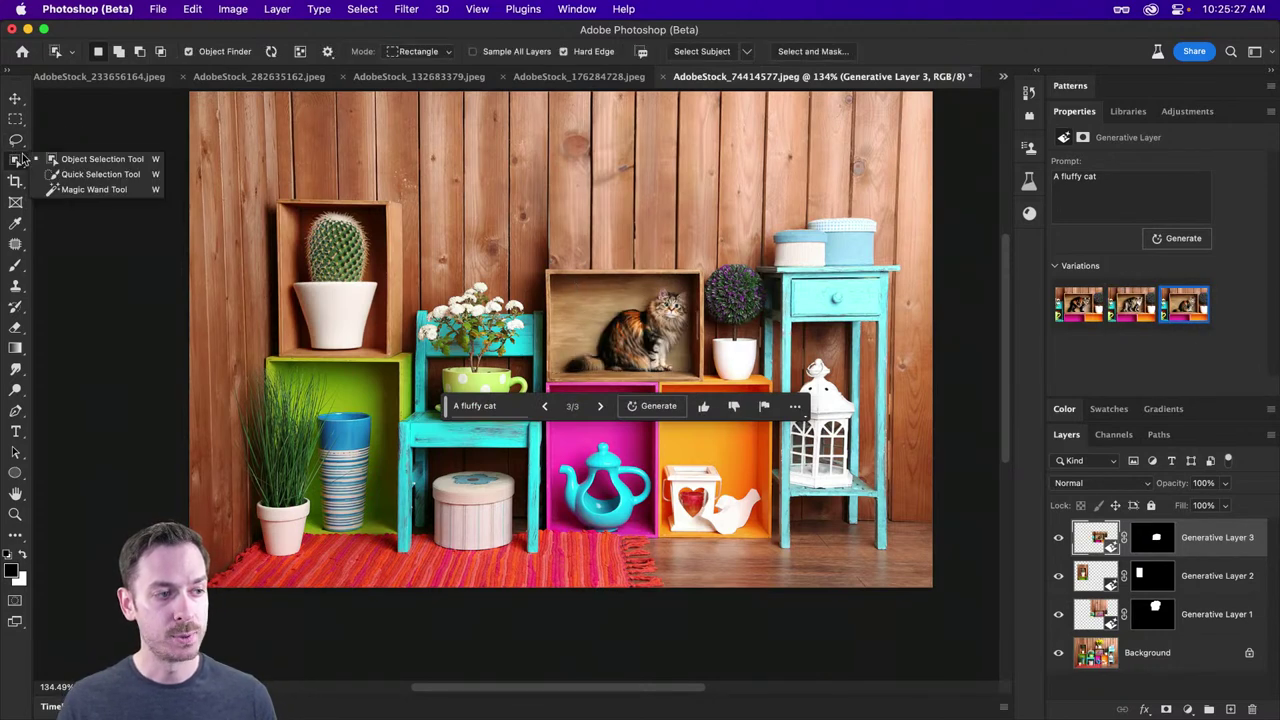
left_click(95, 160)
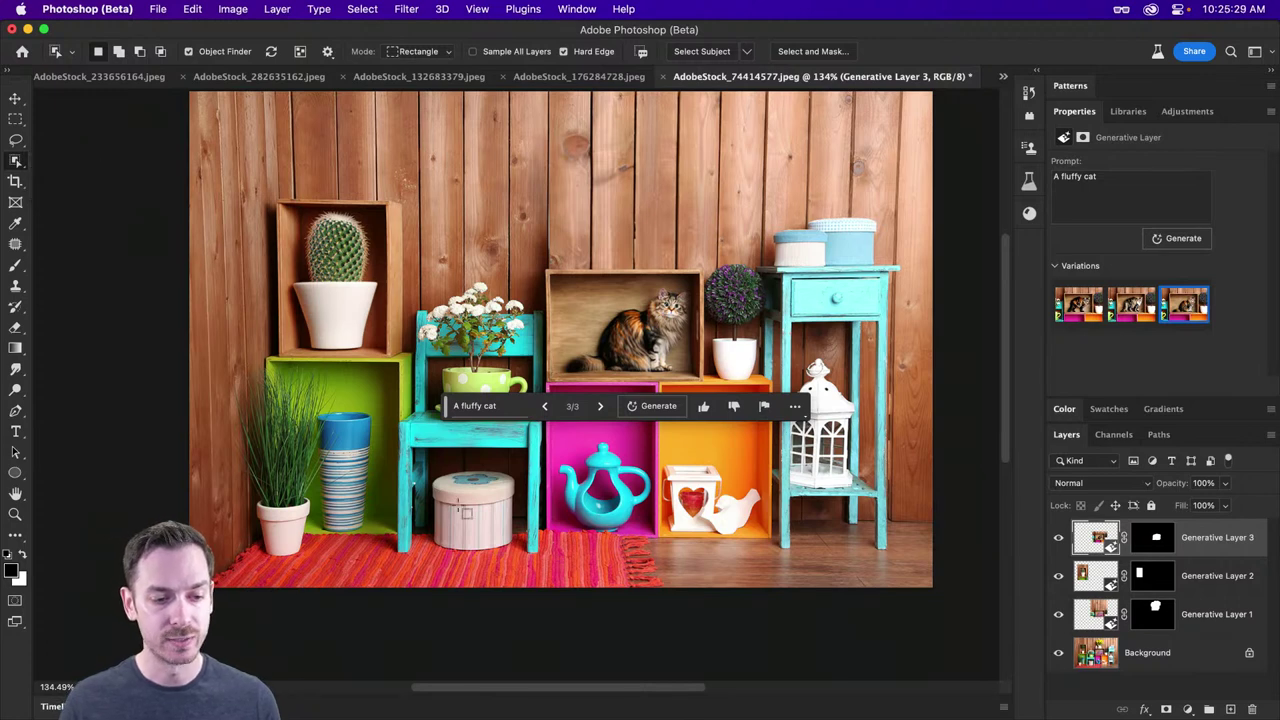
left_click(1214, 656)
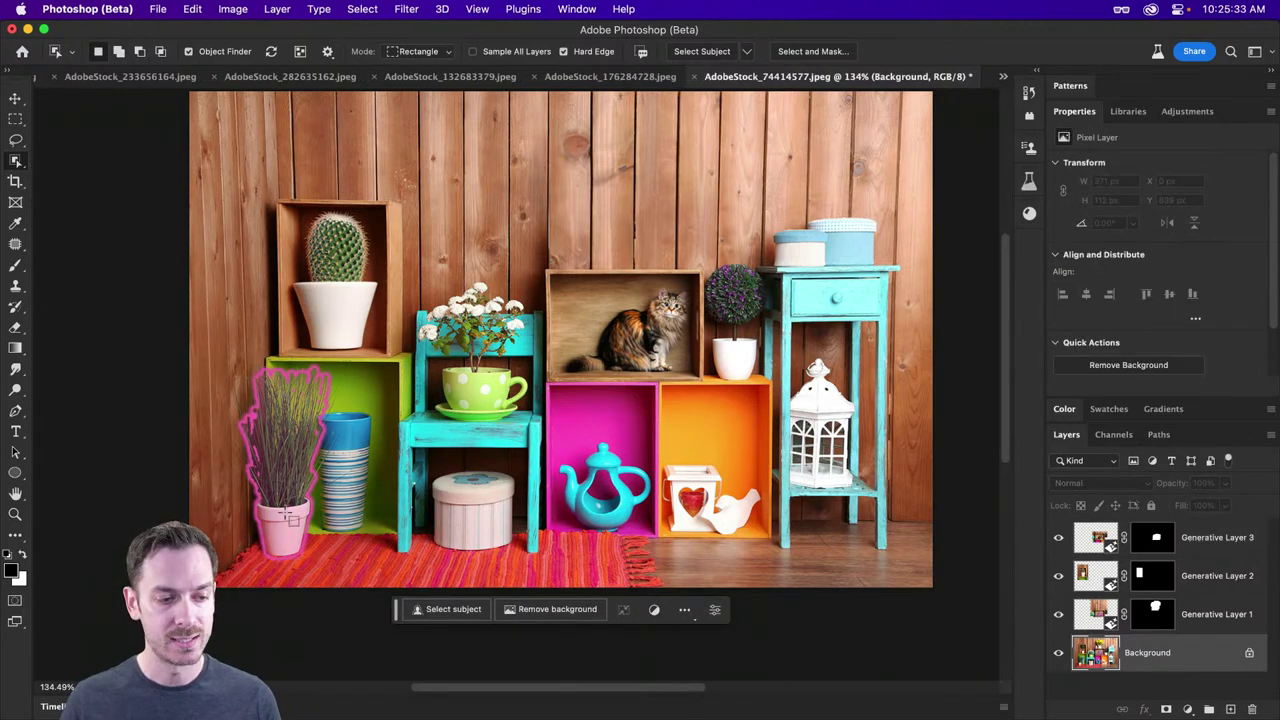
left_click(476, 505)
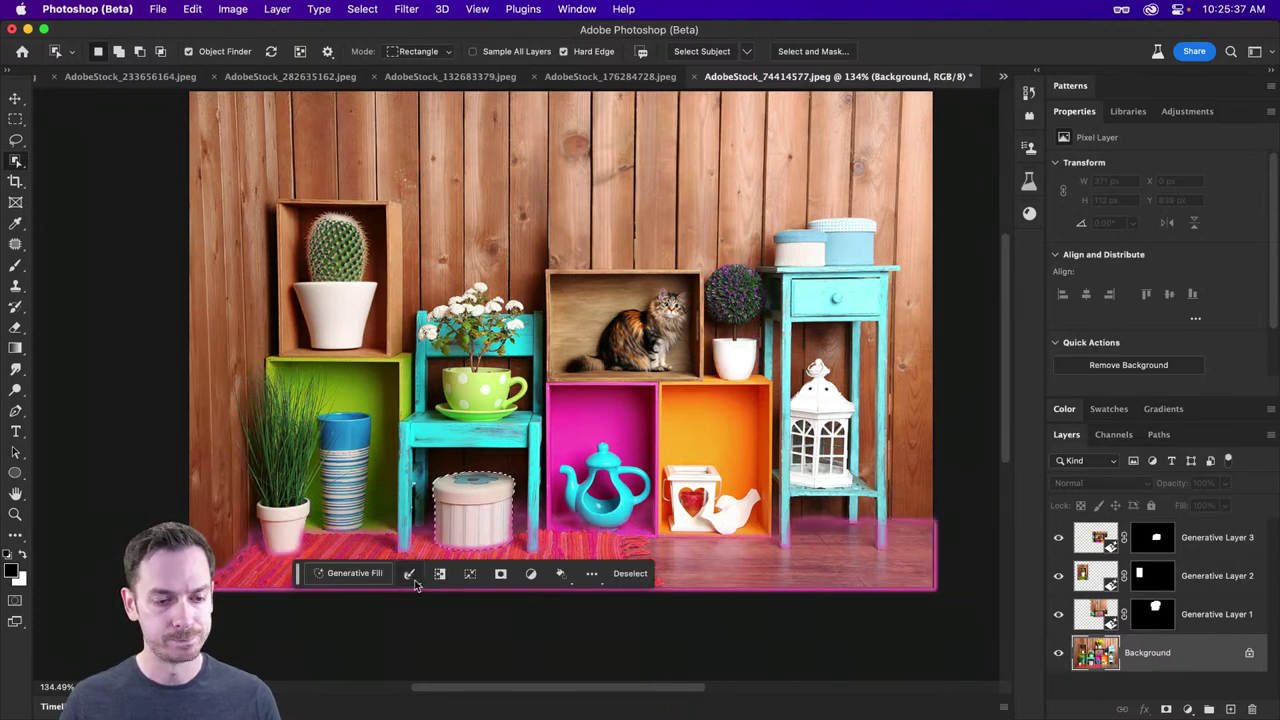
Step: Expand the selection by 3 px and run Generative Fill with an empty prompt
left_click(416, 578)
left_click(437, 624)
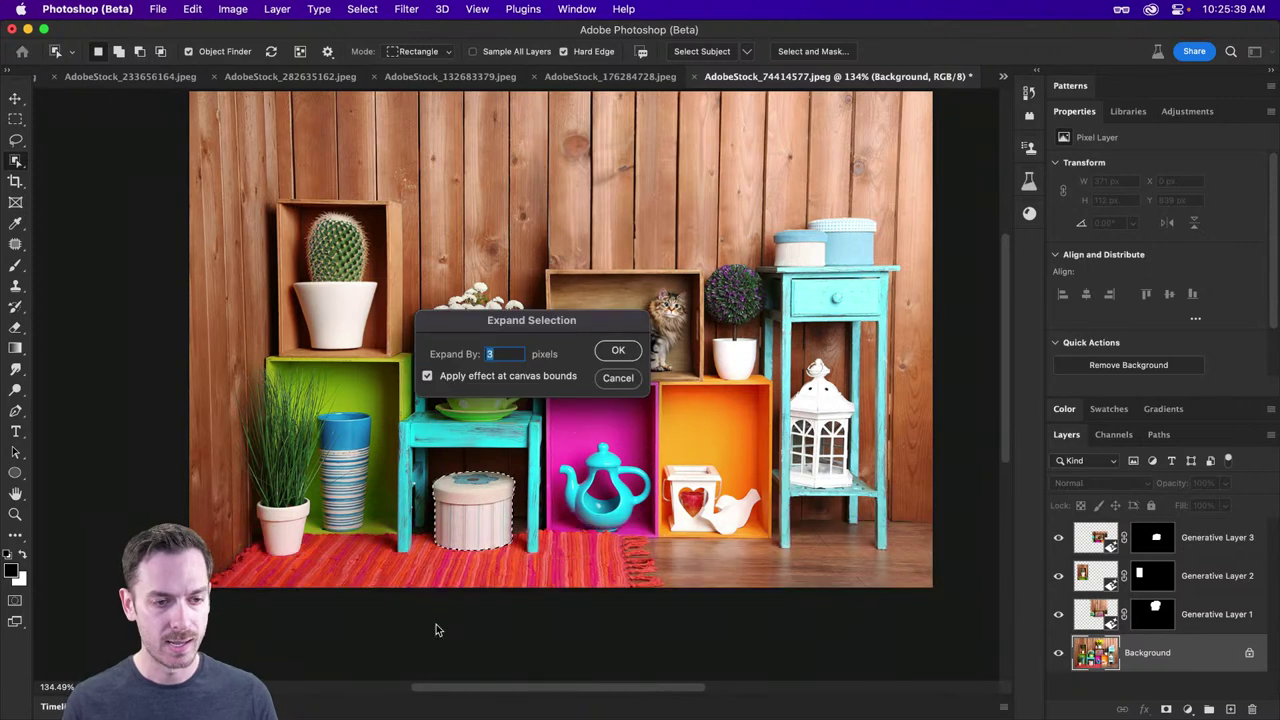
key("Return")
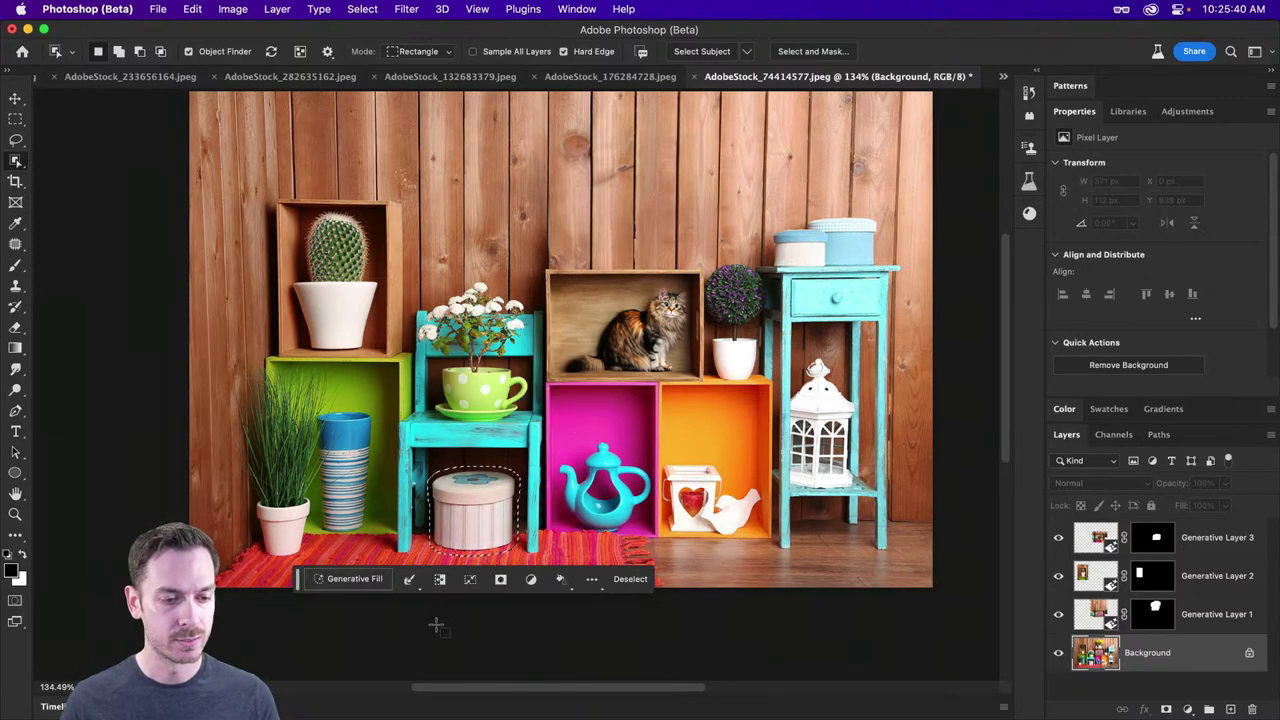
left_click(365, 582)
left_click(574, 584)
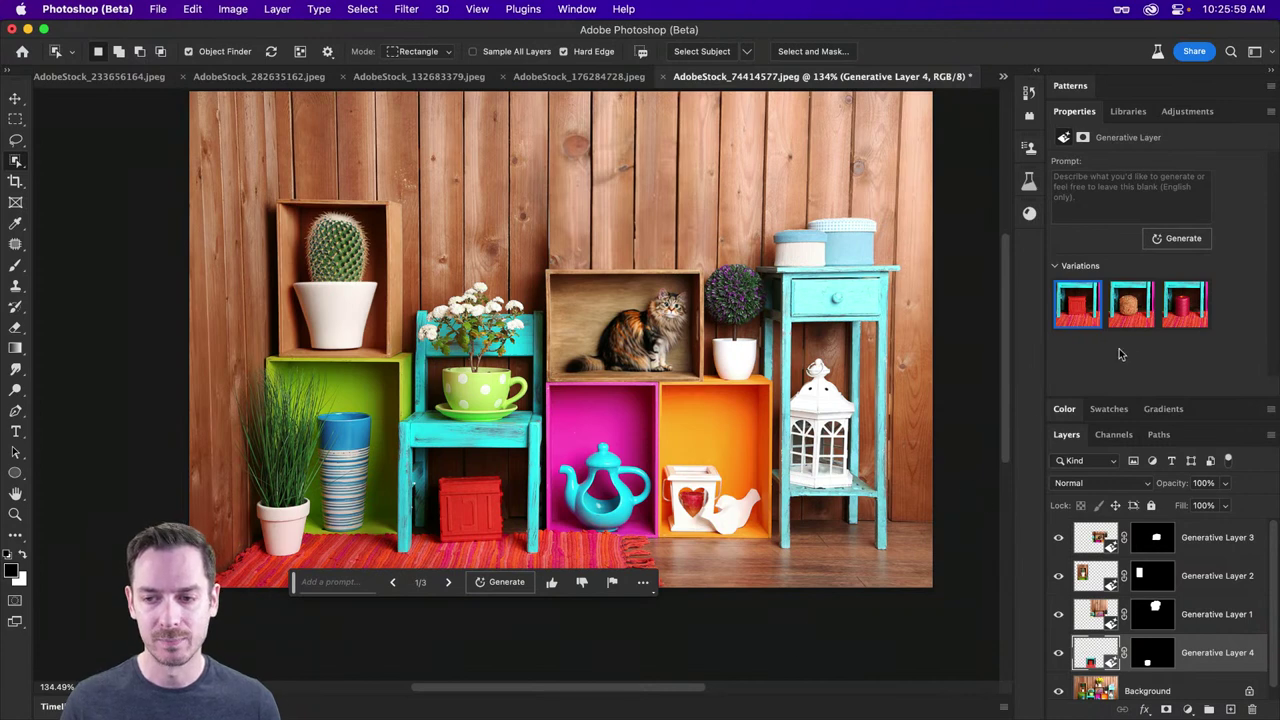
Step: Switch to the second variation, a red cylindrical candle, under the chair
left_click(1131, 316)
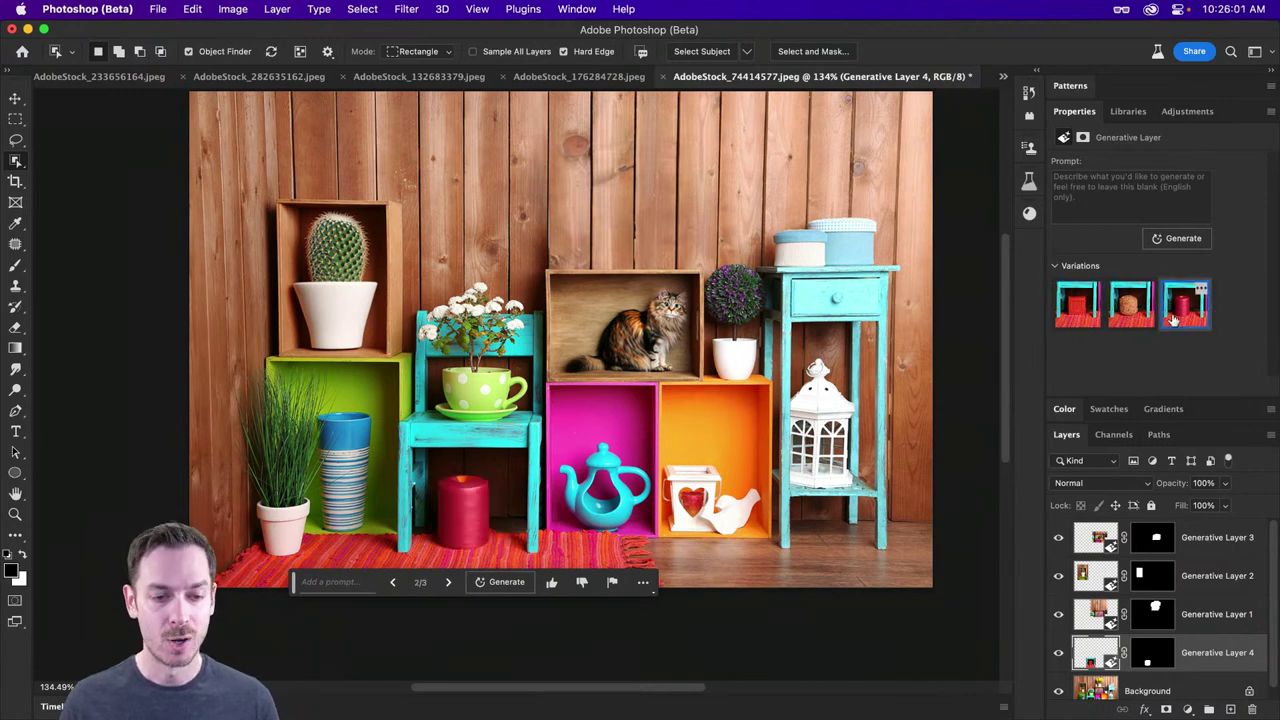